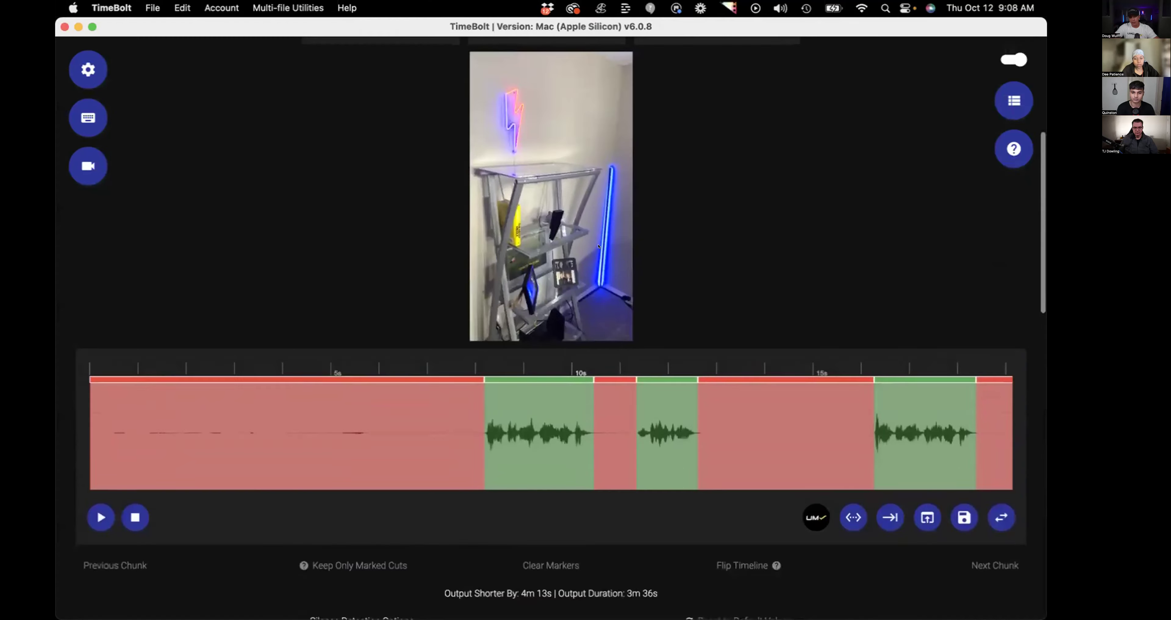
# Preview the cuts at a 1.5x playback rate and apply a 120% top-right zoom to the clip around 43 s.
pyautogui.scroll(3, 599, 246)
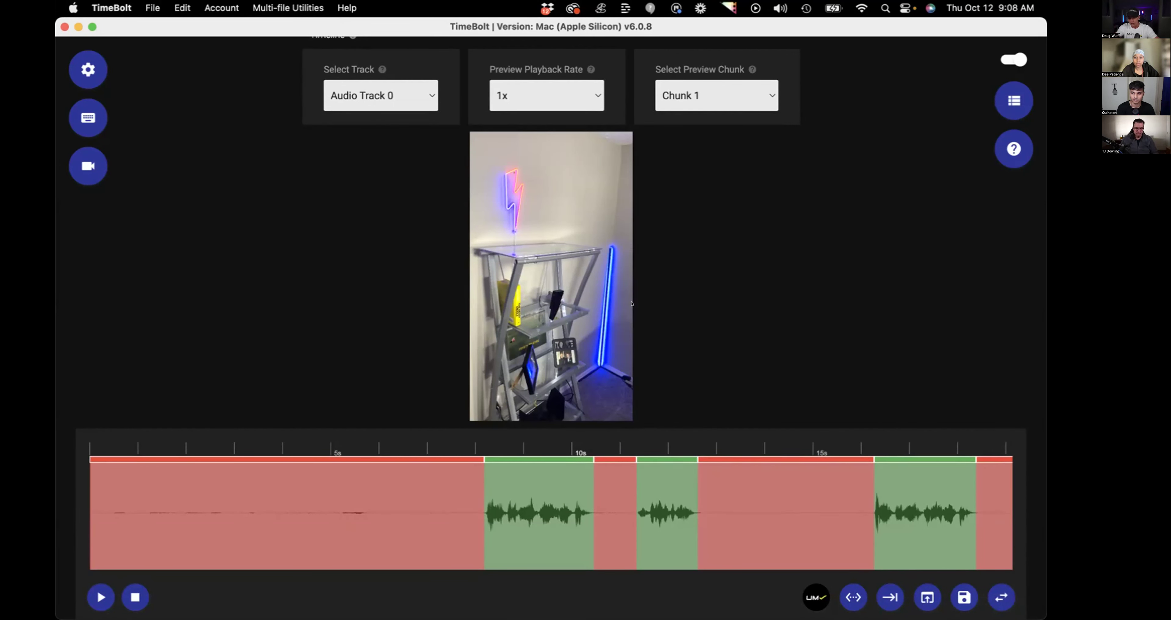
pyautogui.press('space')
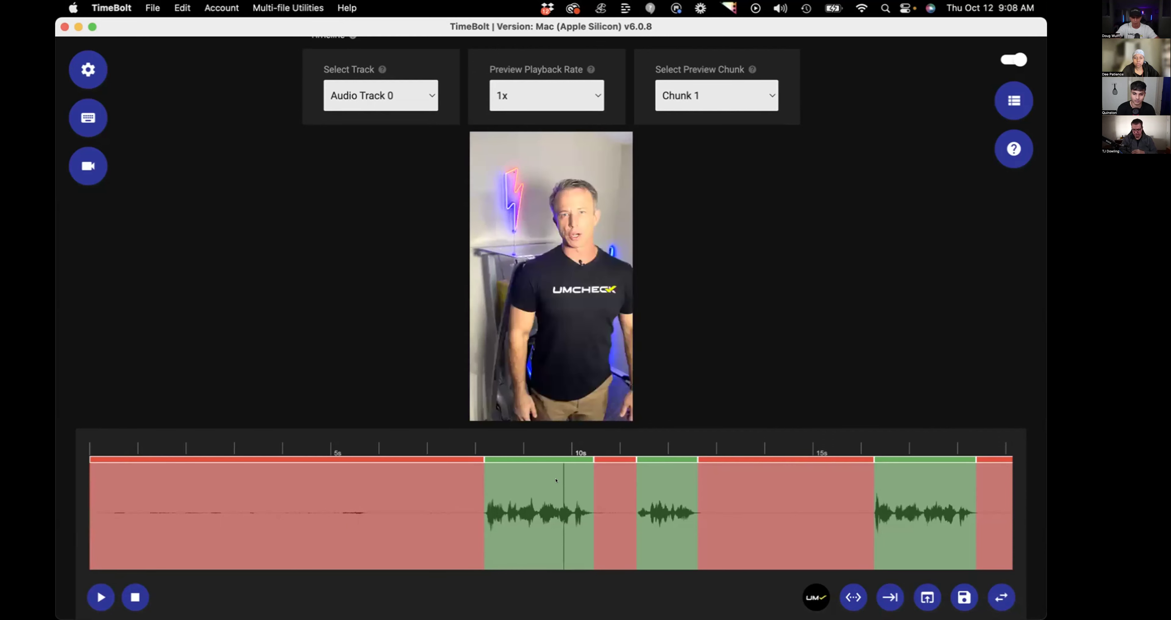
pyautogui.click(539, 115)
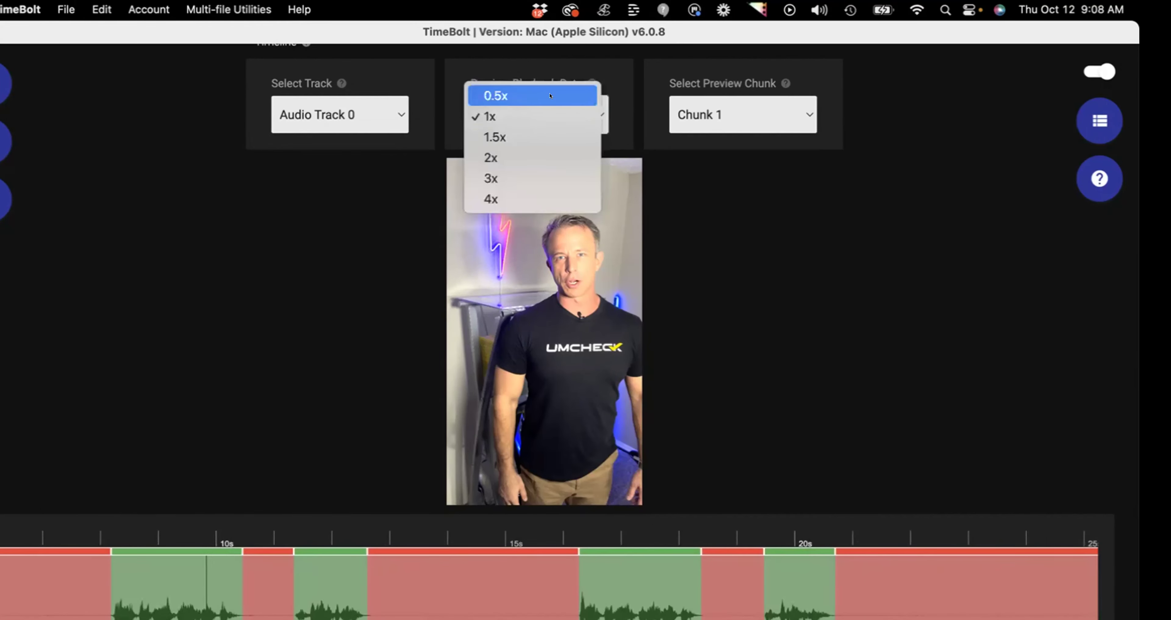
pyautogui.click(491, 139)
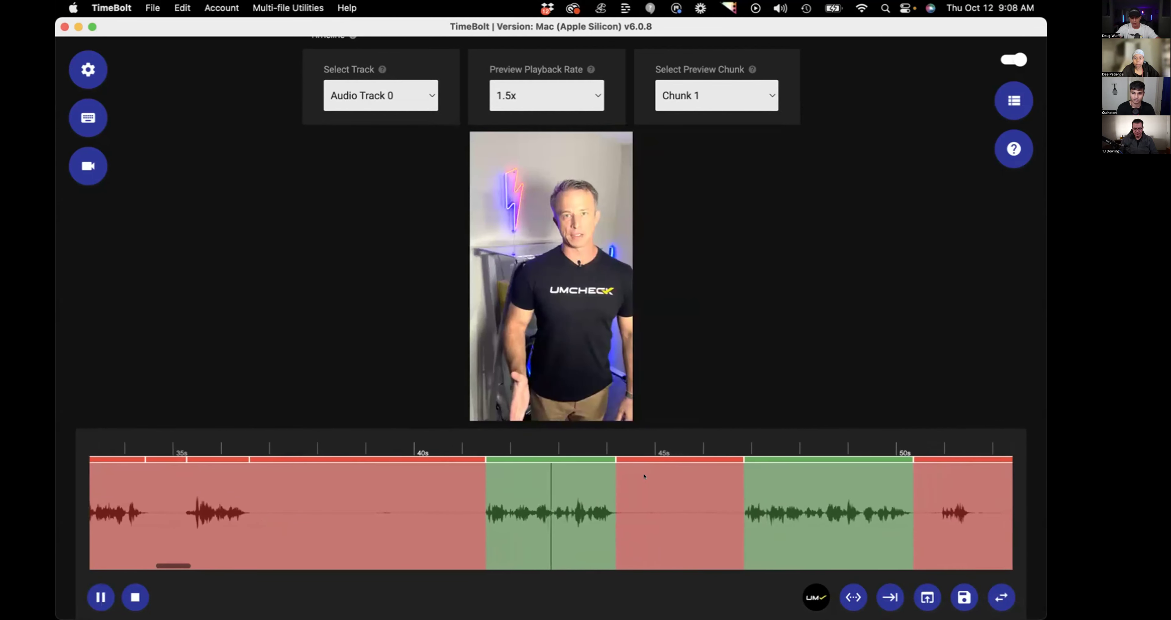
pyautogui.press('space')
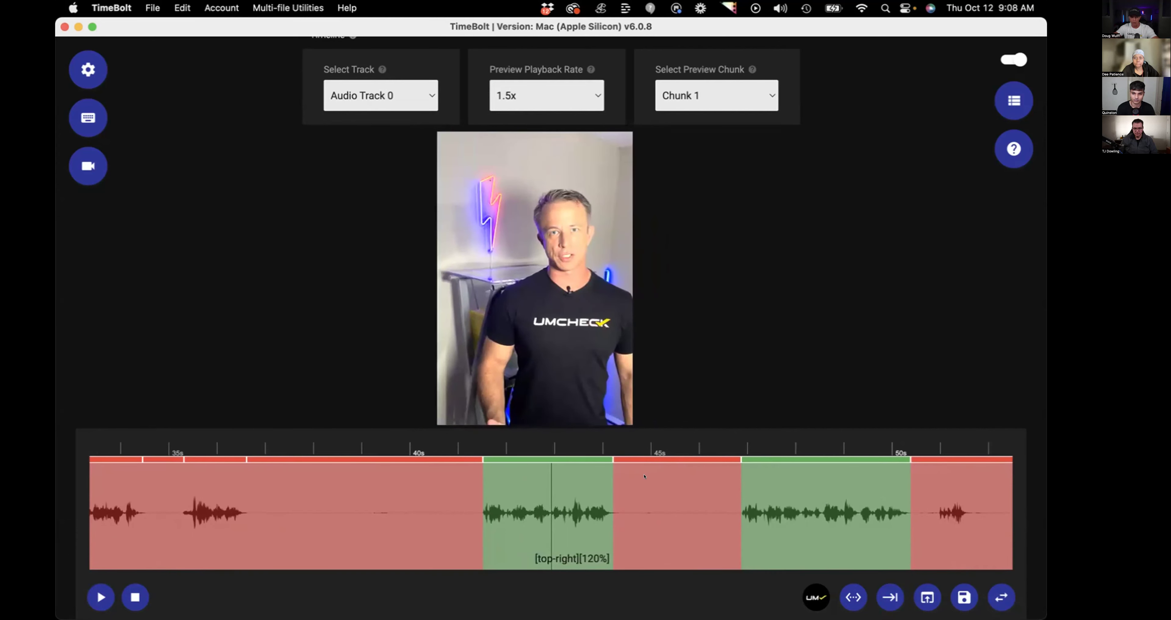
# Open Turbo Mode's additional render options and choose Export Clips To Folder.
pyautogui.scroll(-5, 644, 476)
pyautogui.scroll(3, 785, 488)
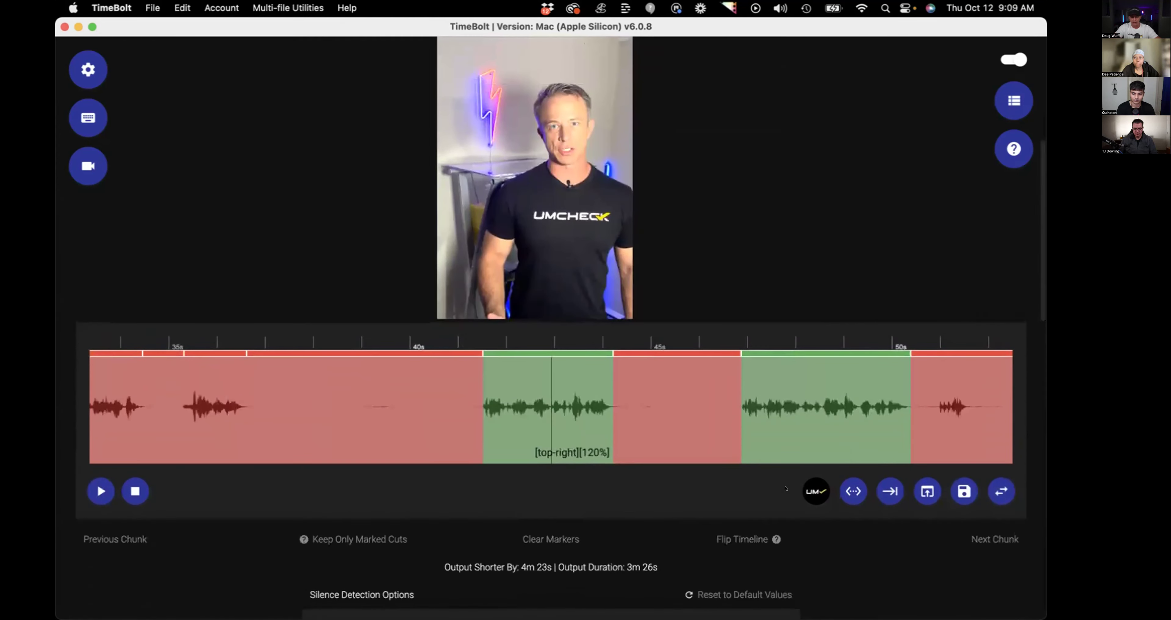
pyautogui.scroll(-15, 785, 488)
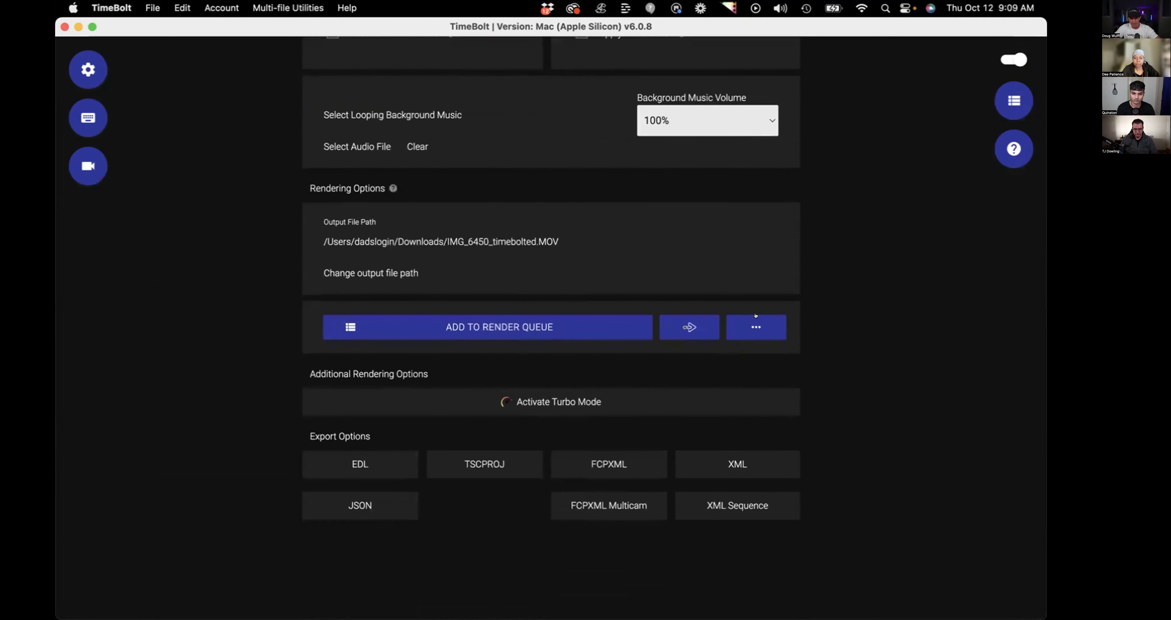
pyautogui.click(755, 318)
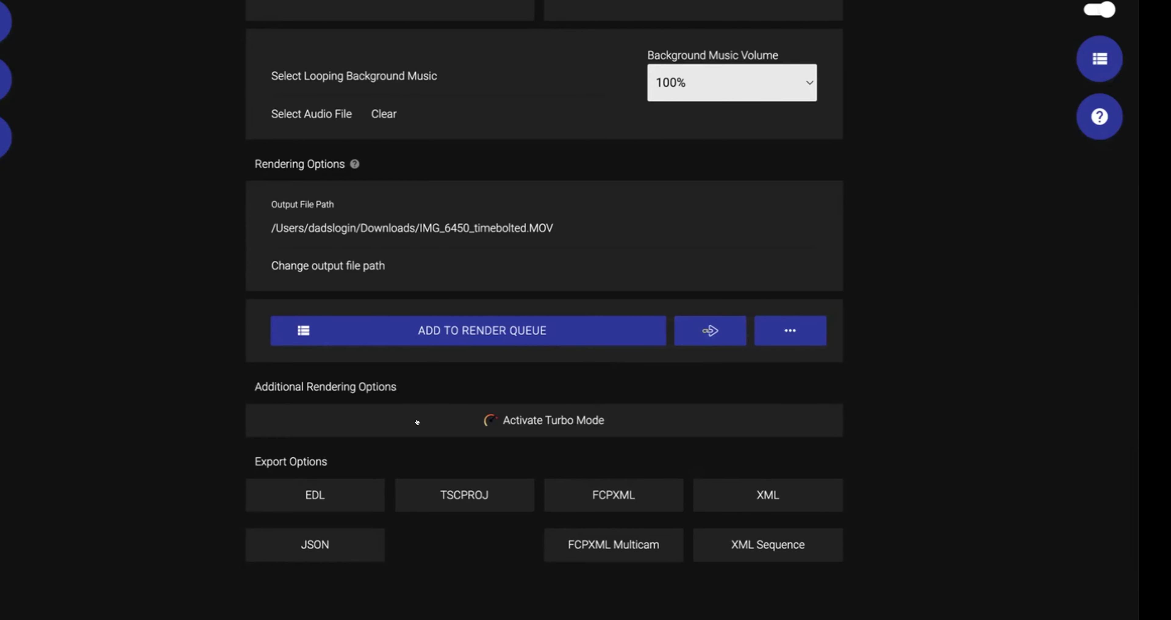
pyautogui.click(417, 422)
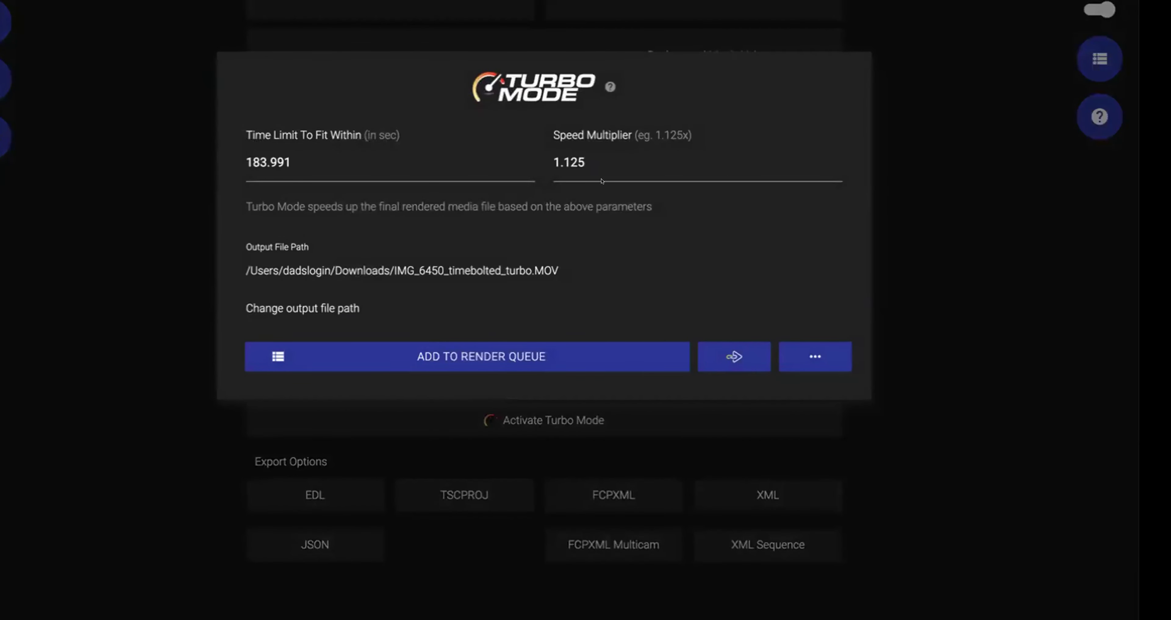
pyautogui.click(817, 355)
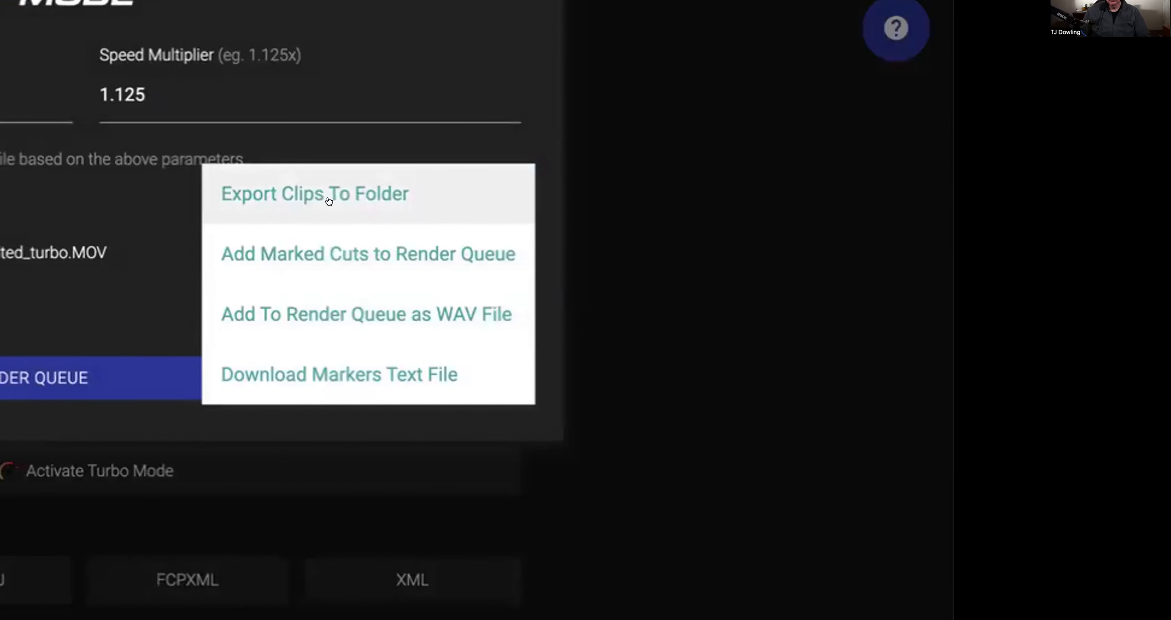
pyautogui.click(316, 193)
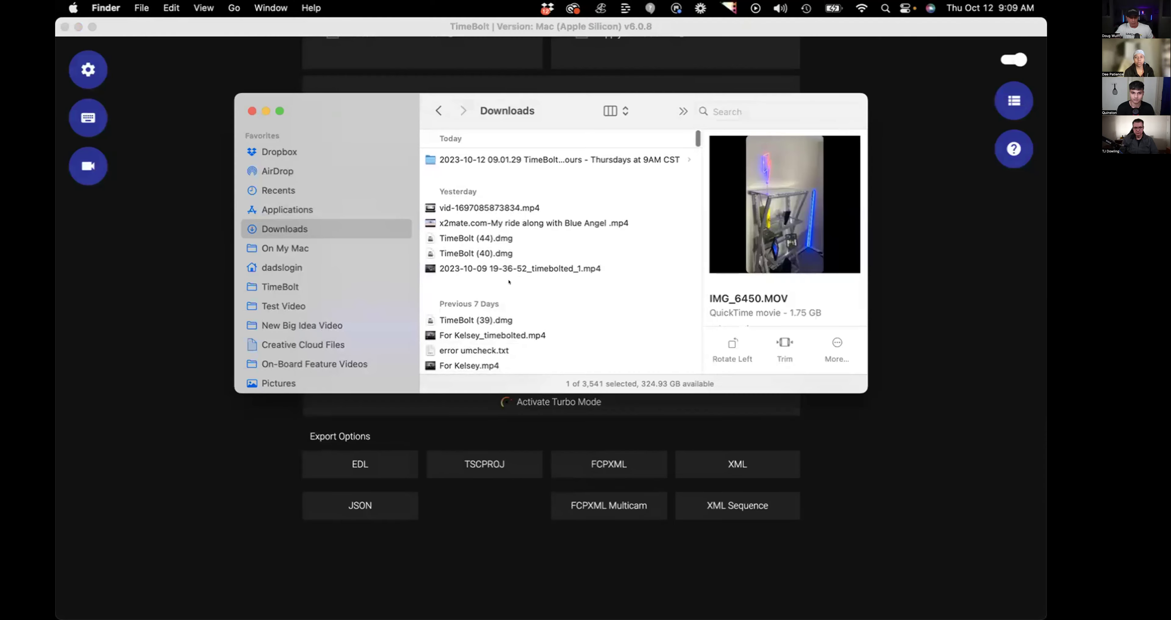
# Open the For YouTube Short clips folder in Finder, inside the Pitches Get Stiches folder in Downloads.
pyautogui.scroll(-3, 508, 282)
pyautogui.click(509, 284)
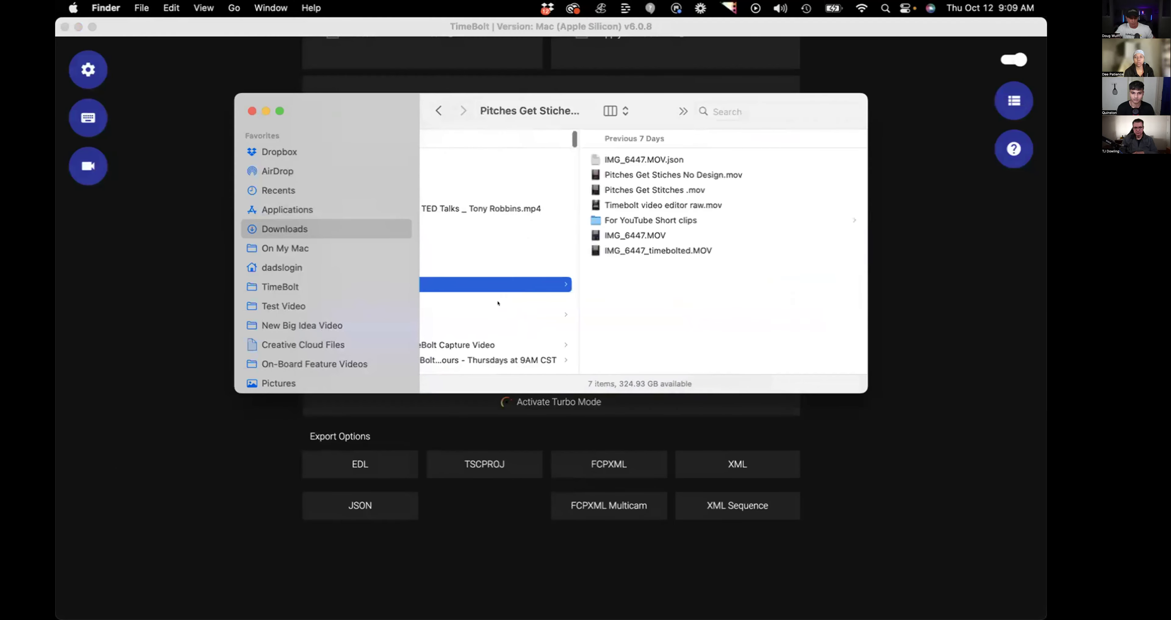
pyautogui.click(695, 209)
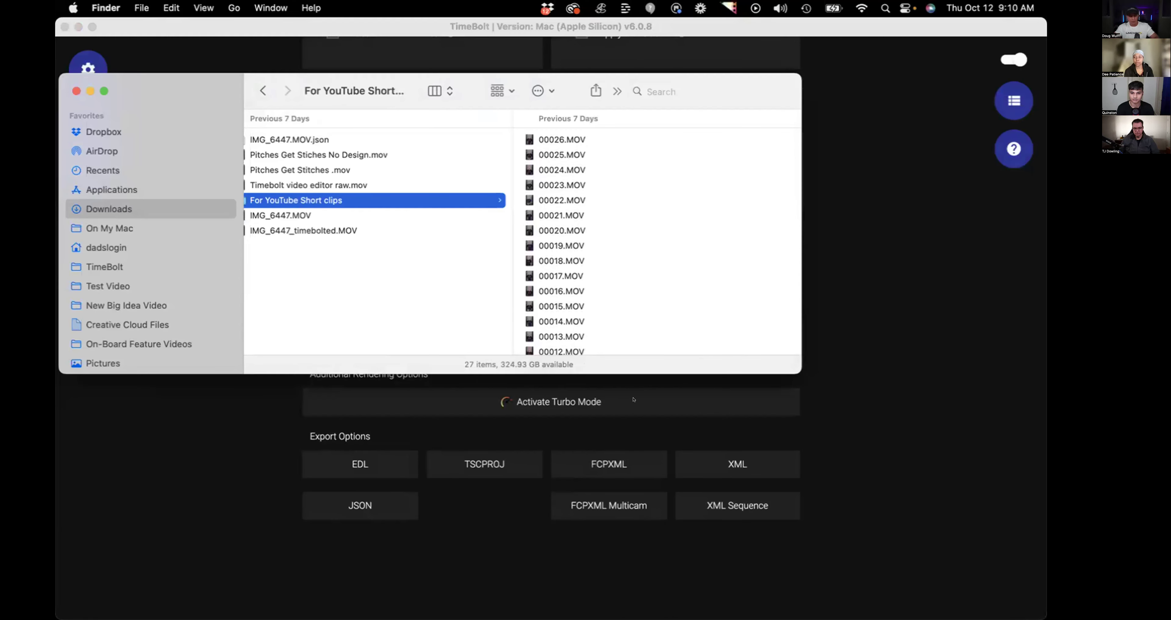
# Switch to CapCut and examine the imported clips and timeline of project 1007.
pyautogui.press('super+space')
pyautogui.write('capc')
pyautogui.press('Return')
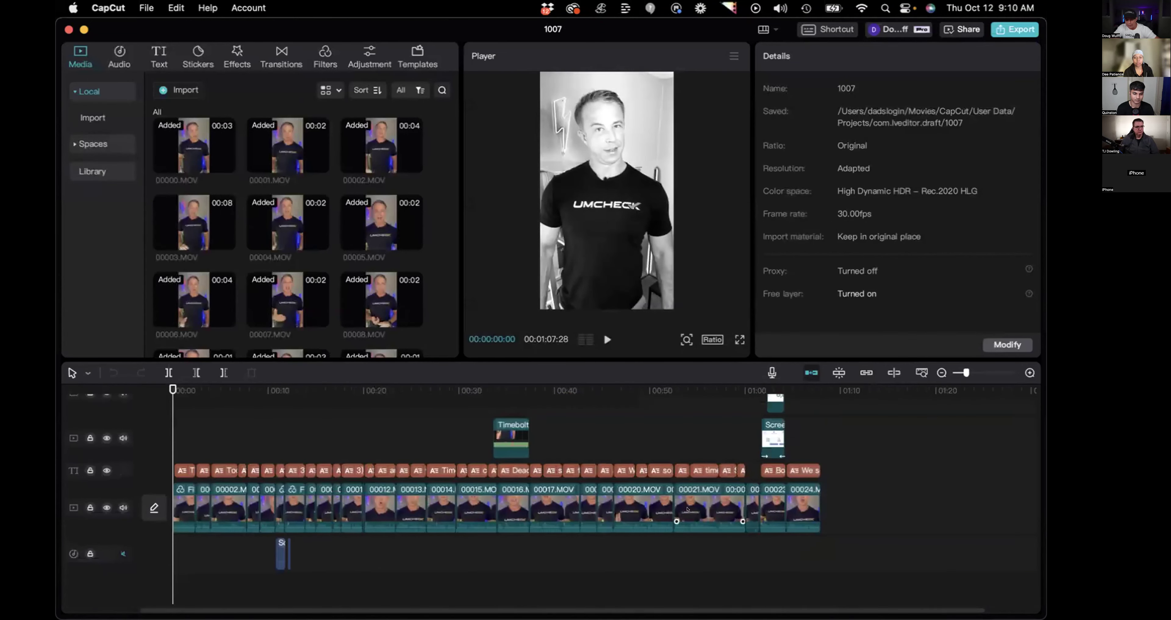
pyautogui.moveTo(157, 115)
pyautogui.scroll(3, 641, 500)
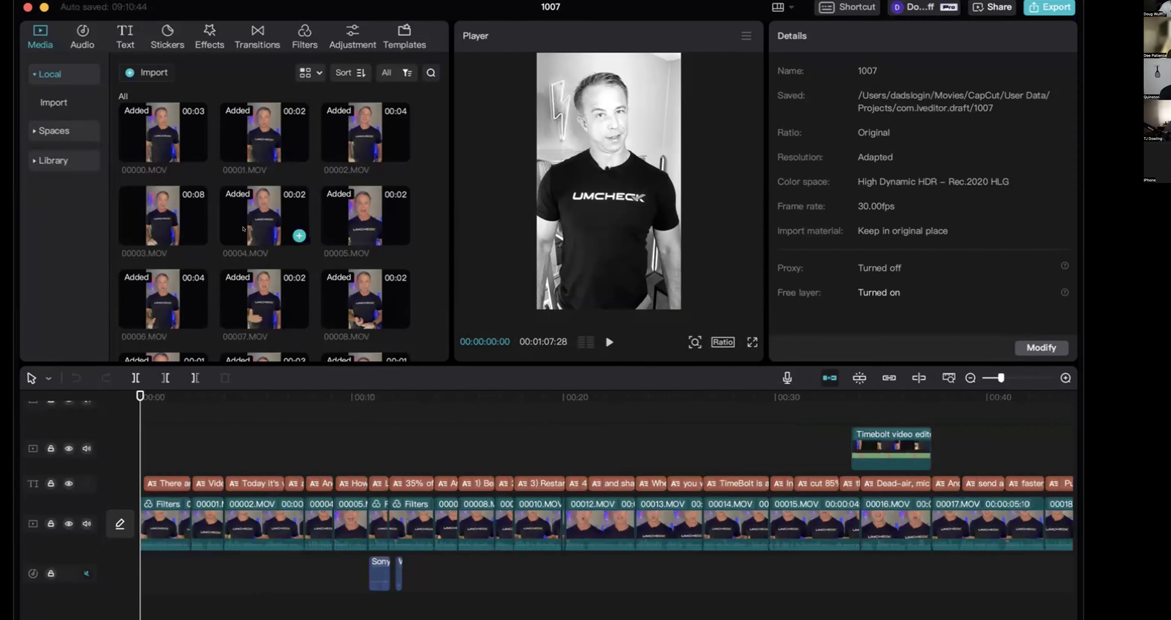
# Add the Shake III transition on the main track after clip 00002.MOV, accepting duplicate frames and turning off further reminders.
pyautogui.click(83, 31)
pyautogui.click(125, 36)
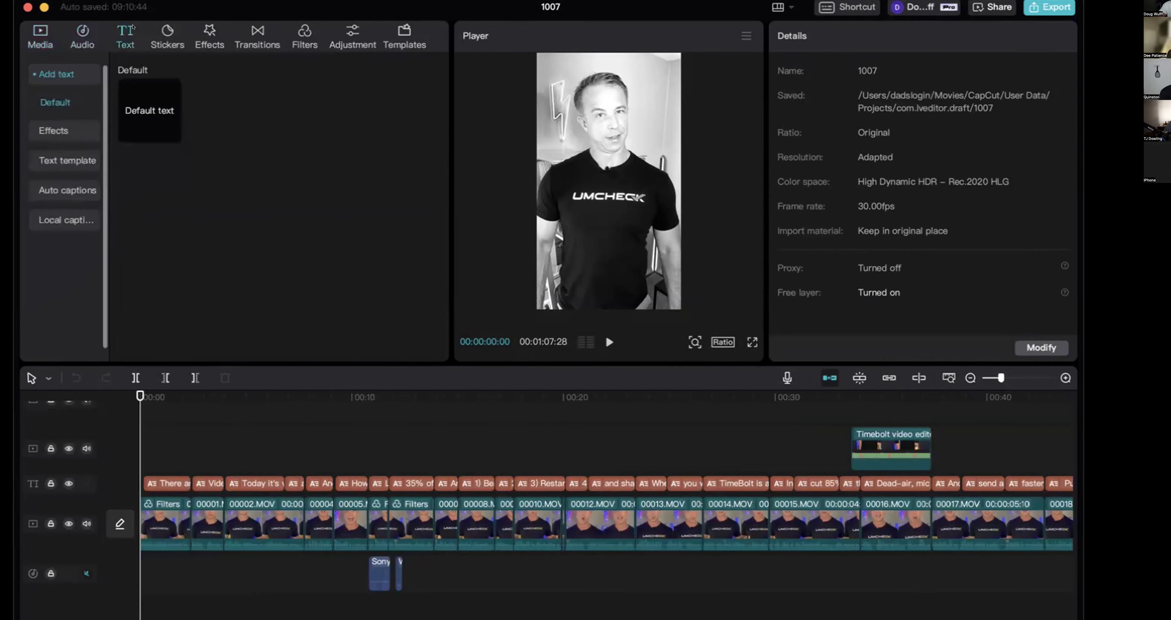
pyautogui.click(82, 36)
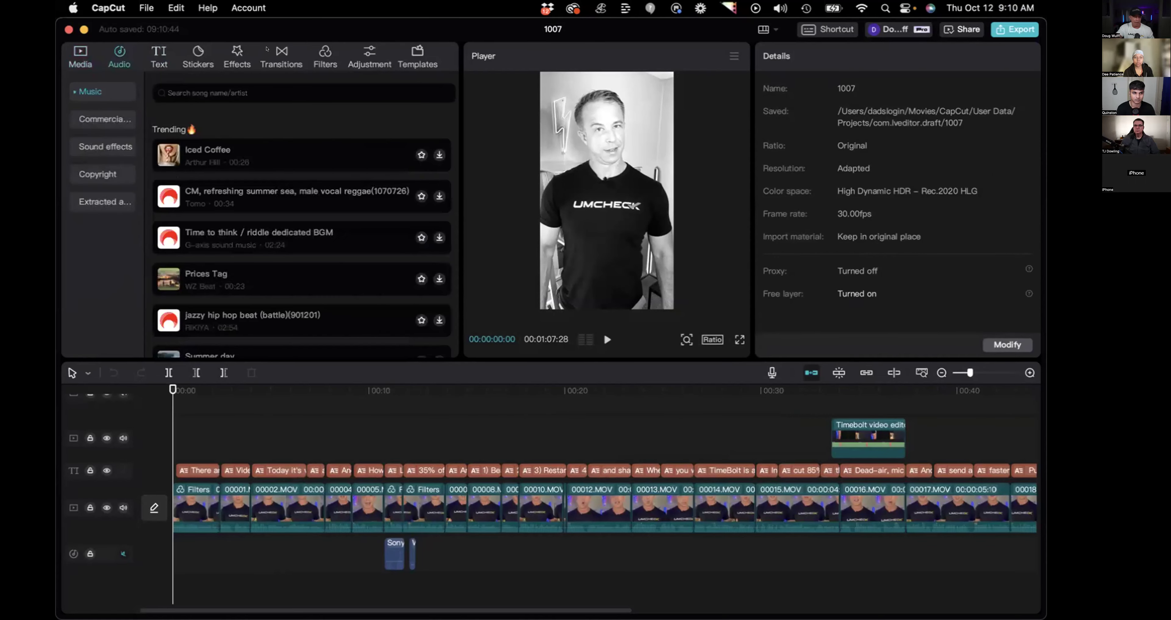
pyautogui.click(268, 50)
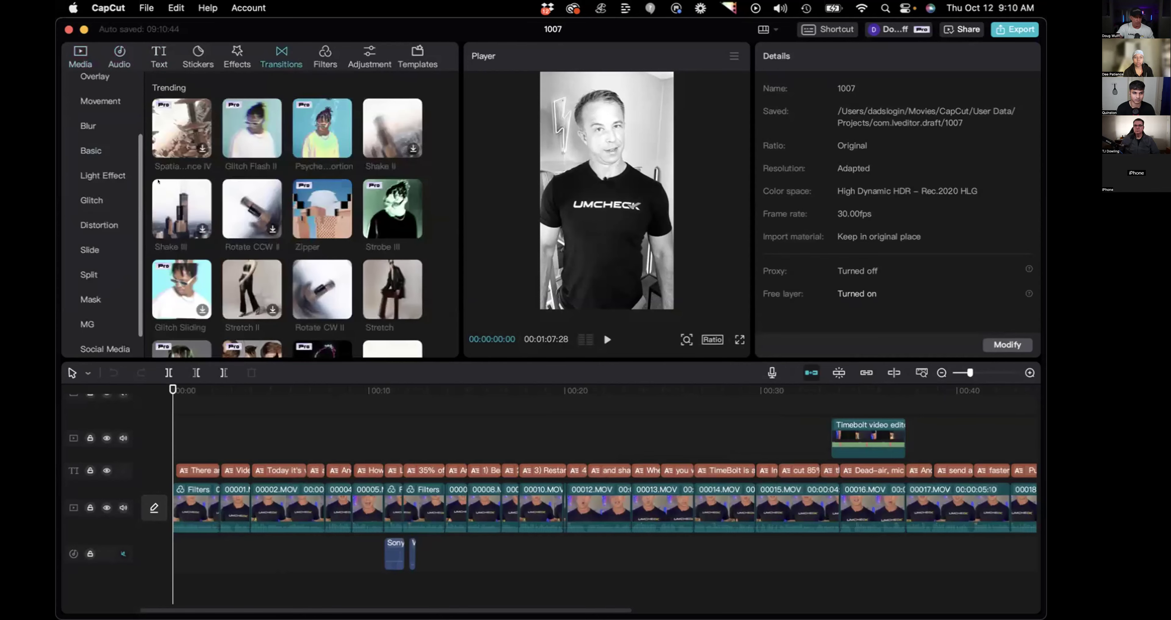
pyautogui.moveTo(182, 209); pyautogui.dragTo(321, 497)
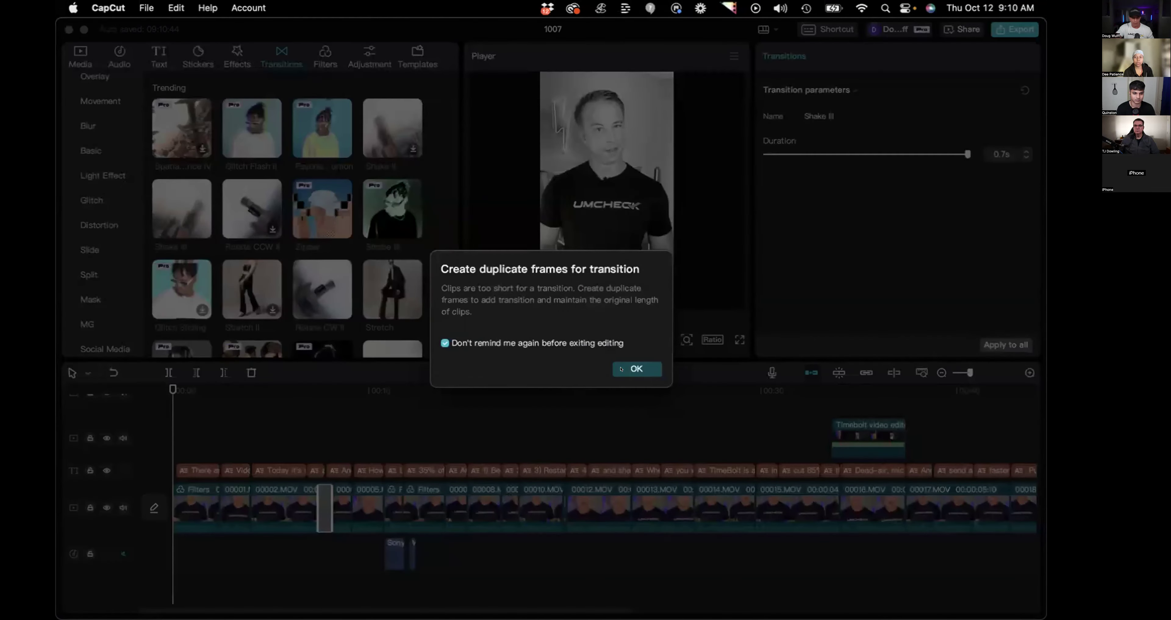
pyautogui.click(635, 366)
# Play back the timeline through the Shake III transition, from about 6 s to 8 s.
pyautogui.click(292, 422)
pyautogui.press('space')
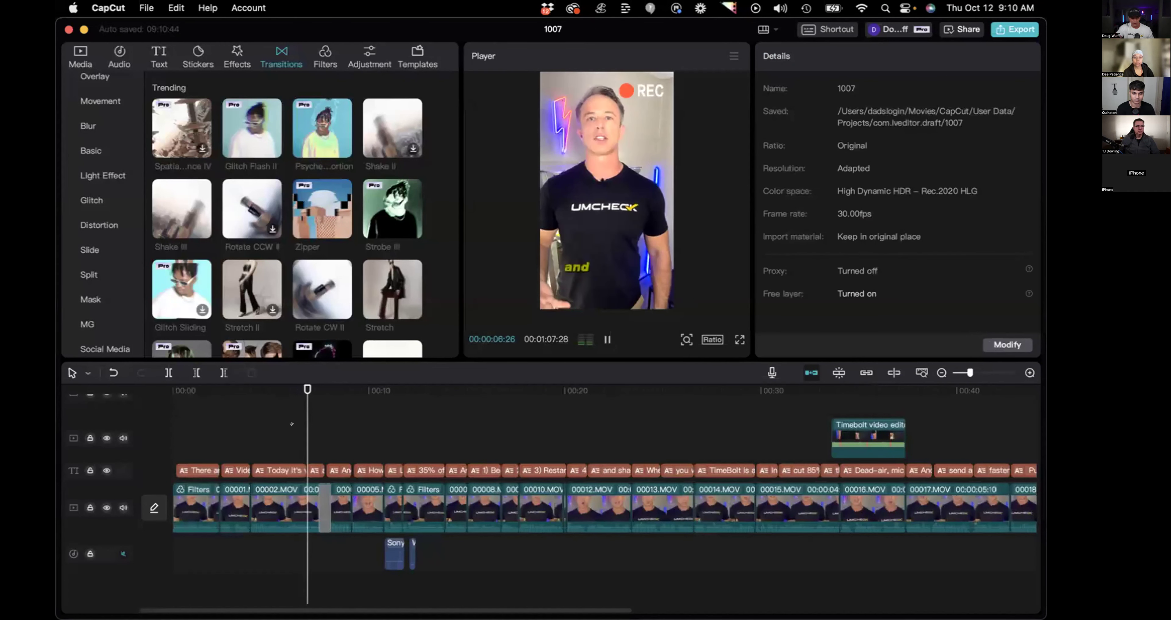
pyautogui.press('space')
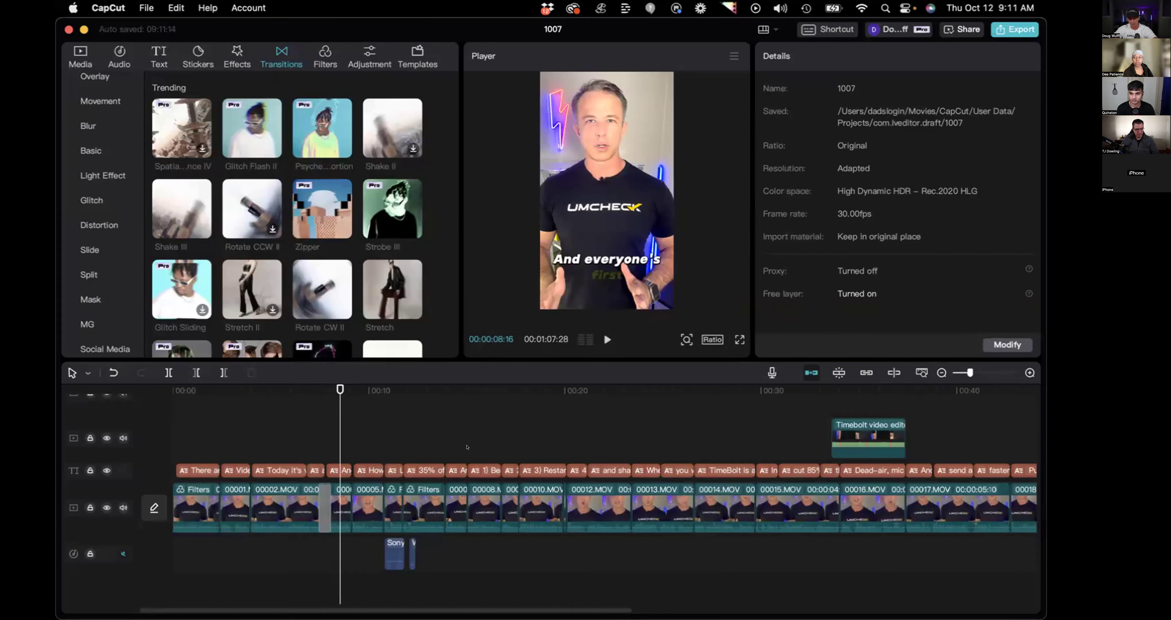
pyautogui.hscroll(5, 466, 447)
pyautogui.hscroll(-5, 466, 447)
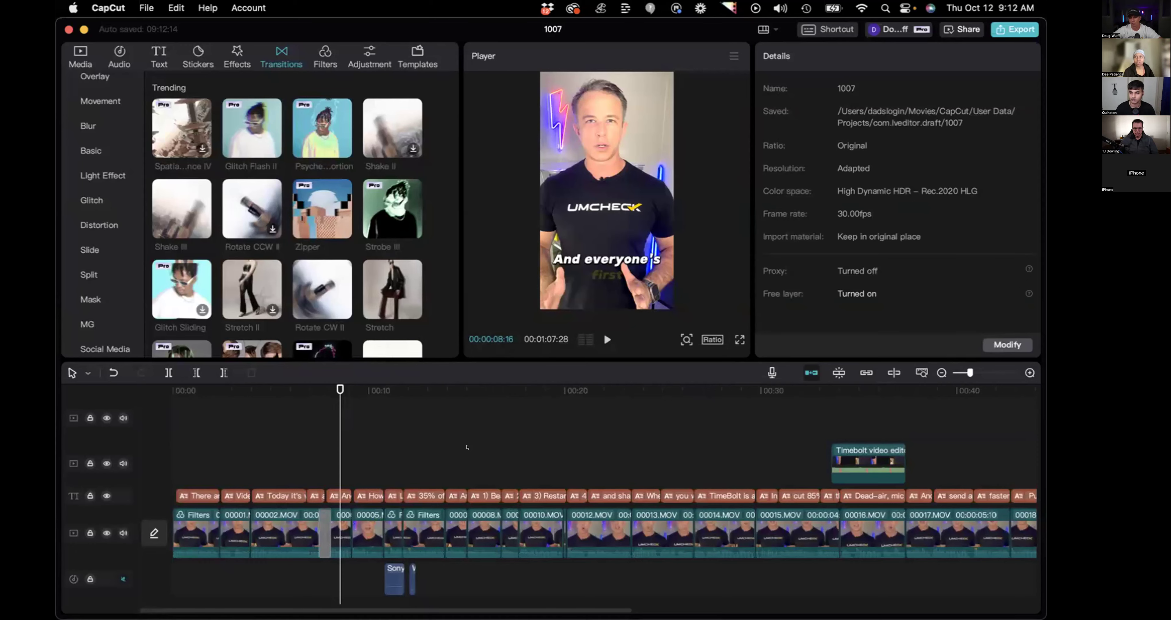
# Switch back to TimeBolt and examine the zoomed clip that starts just after 41 s.
pyautogui.hotkey('ctrl', 'Up')
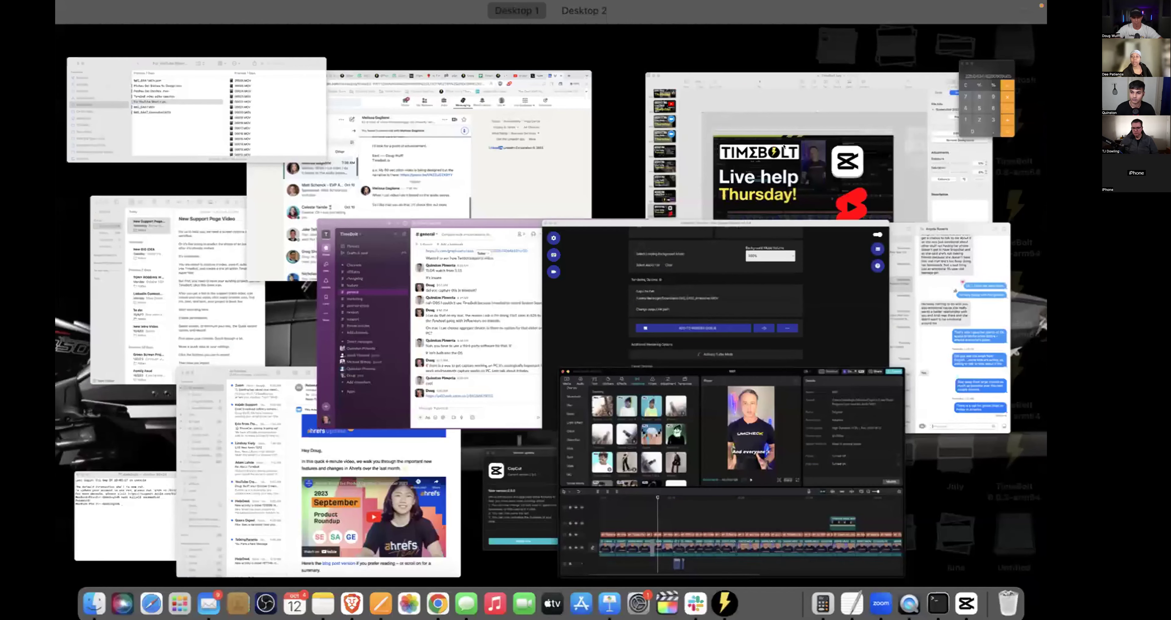
pyautogui.click(94, 604)
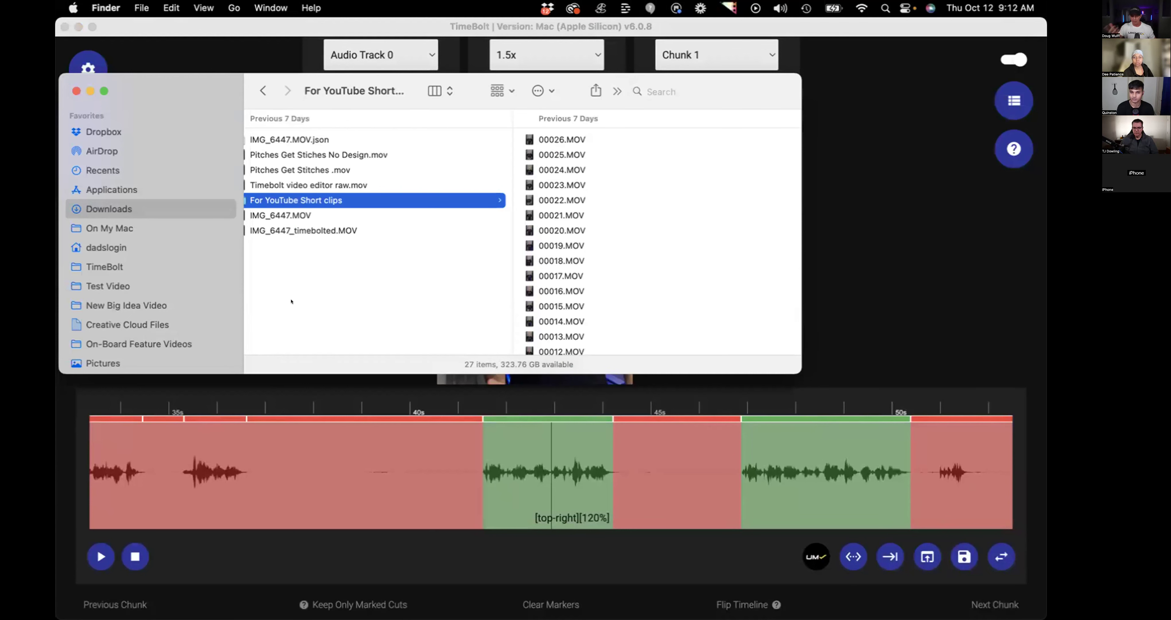
pyautogui.click(441, 446)
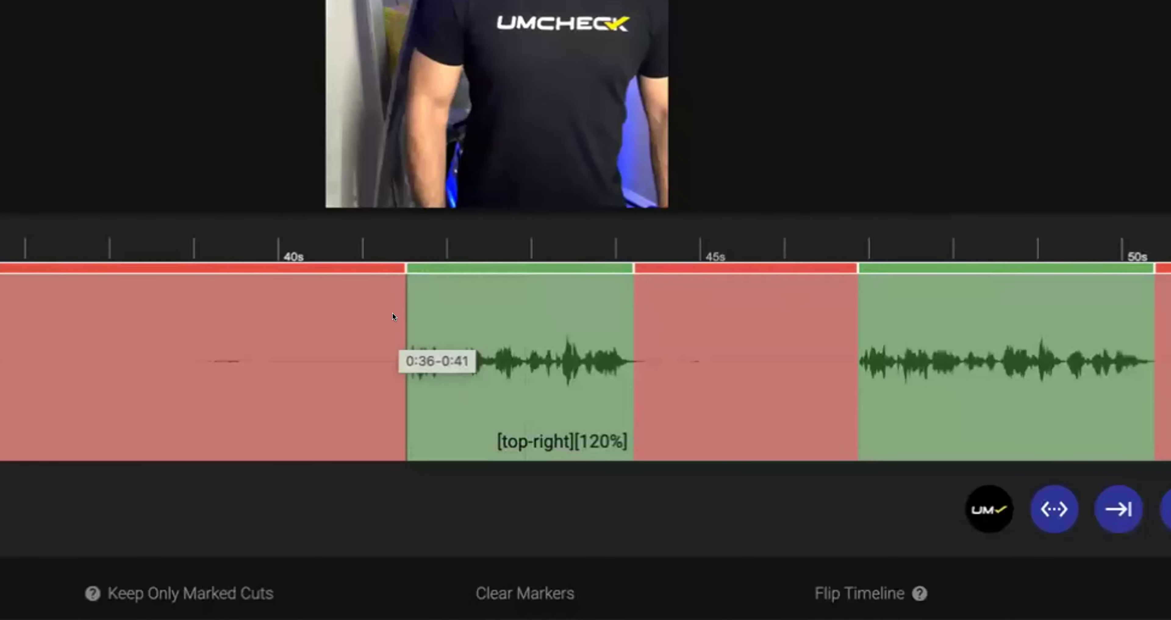
pyautogui.scroll(-6, 392, 313)
pyautogui.scroll(4, 417, 364)
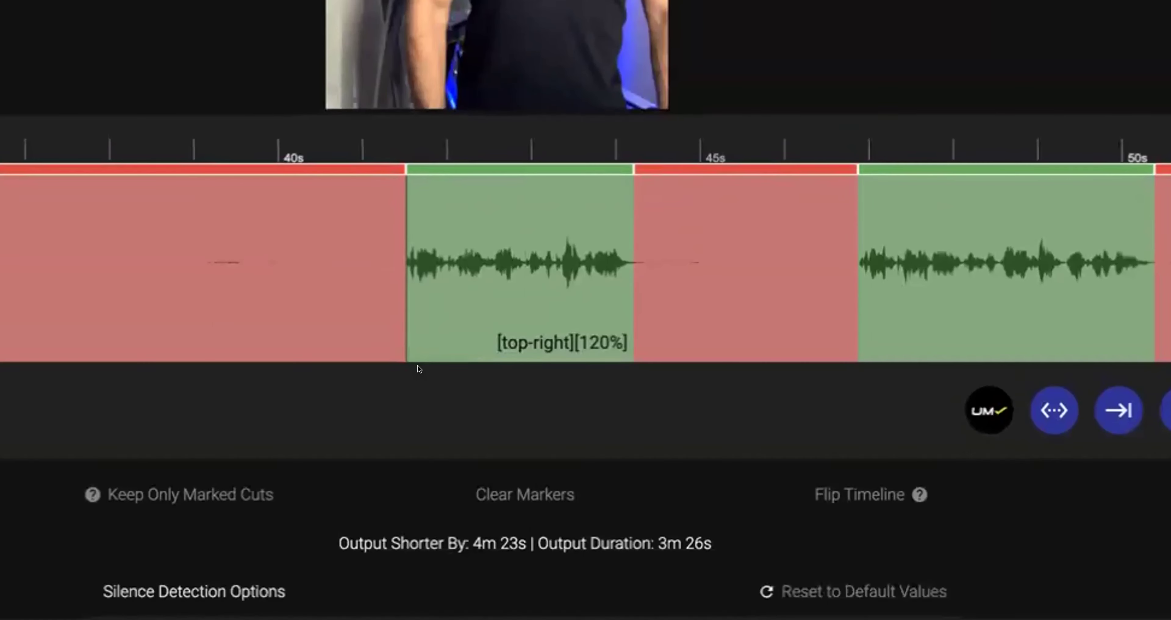
# Load the multi-person meeting recording from the Downloads folder into TimeBolt.
pyautogui.scroll(2, 417, 365)
pyautogui.scroll(3, 417, 367)
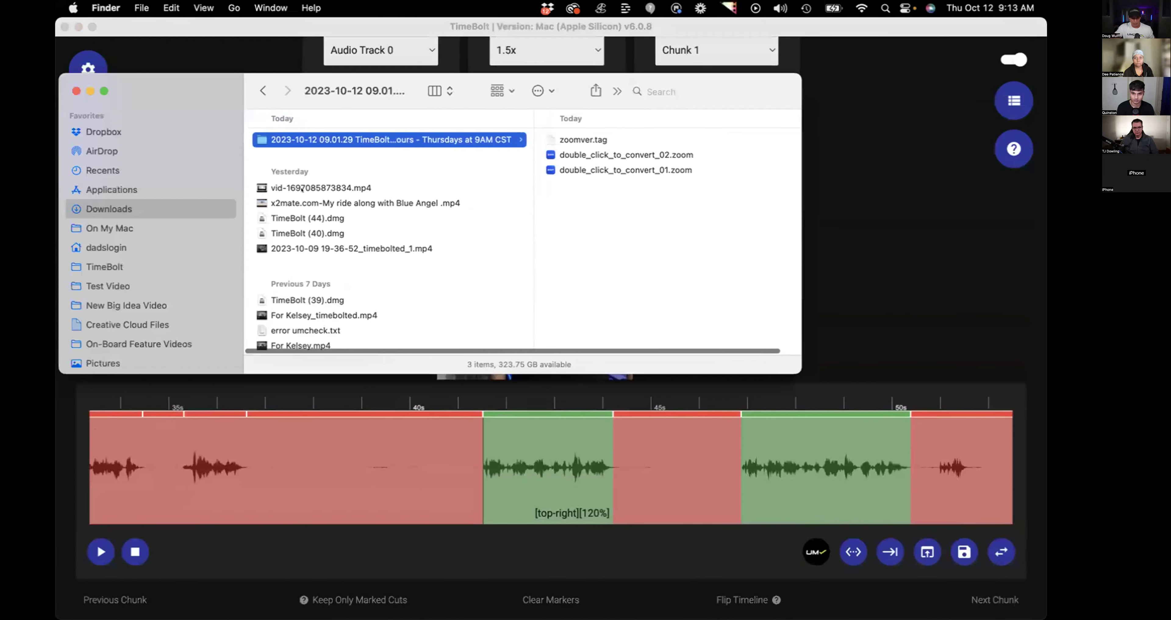
pyautogui.scroll(-10, 302, 189)
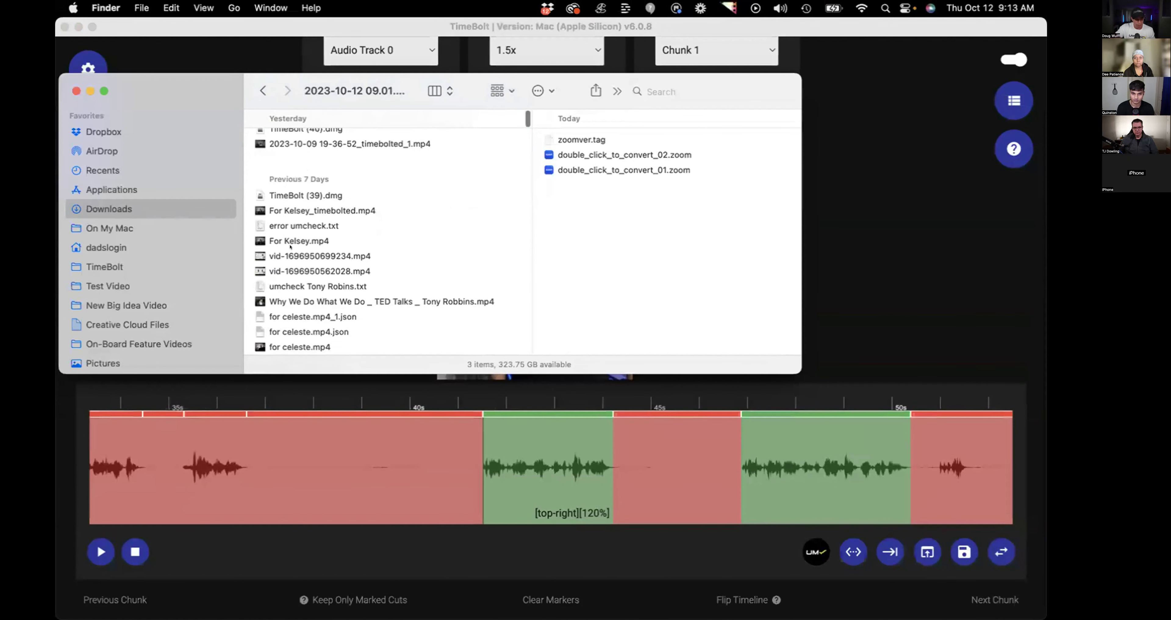
pyautogui.doubleClick(303, 224)
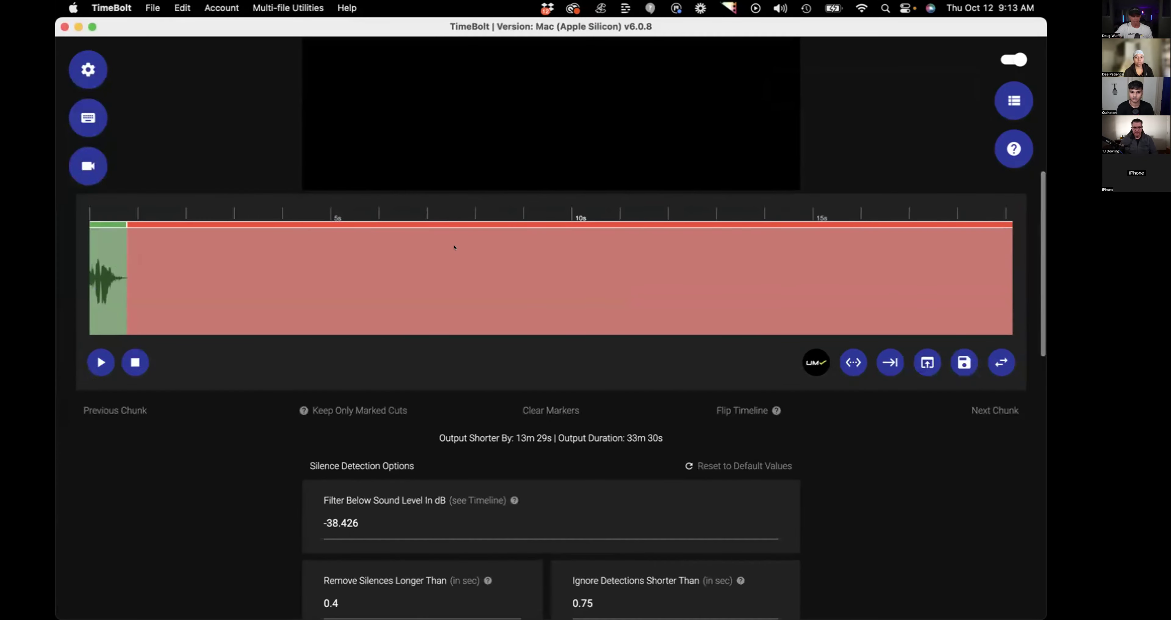
# Play back the removed section between about 1:26 and 1:29 in the meeting recording's timeline.
pyautogui.hscroll(10, 587, 278)
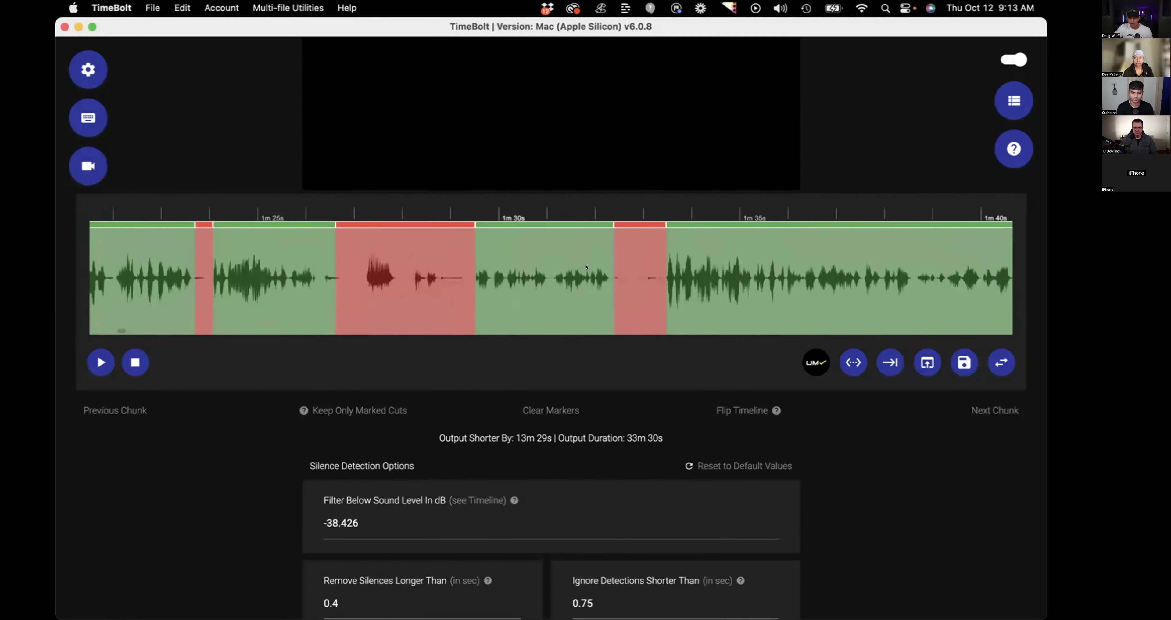
pyautogui.scroll(5, 587, 279)
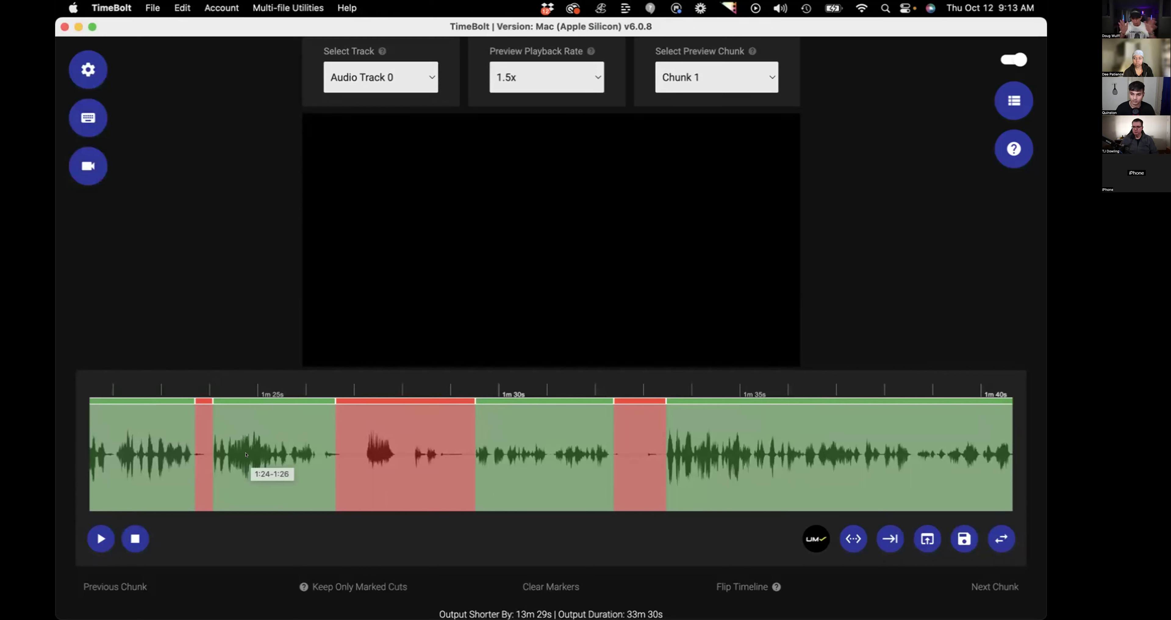
pyautogui.hscroll(-1, 375, 456)
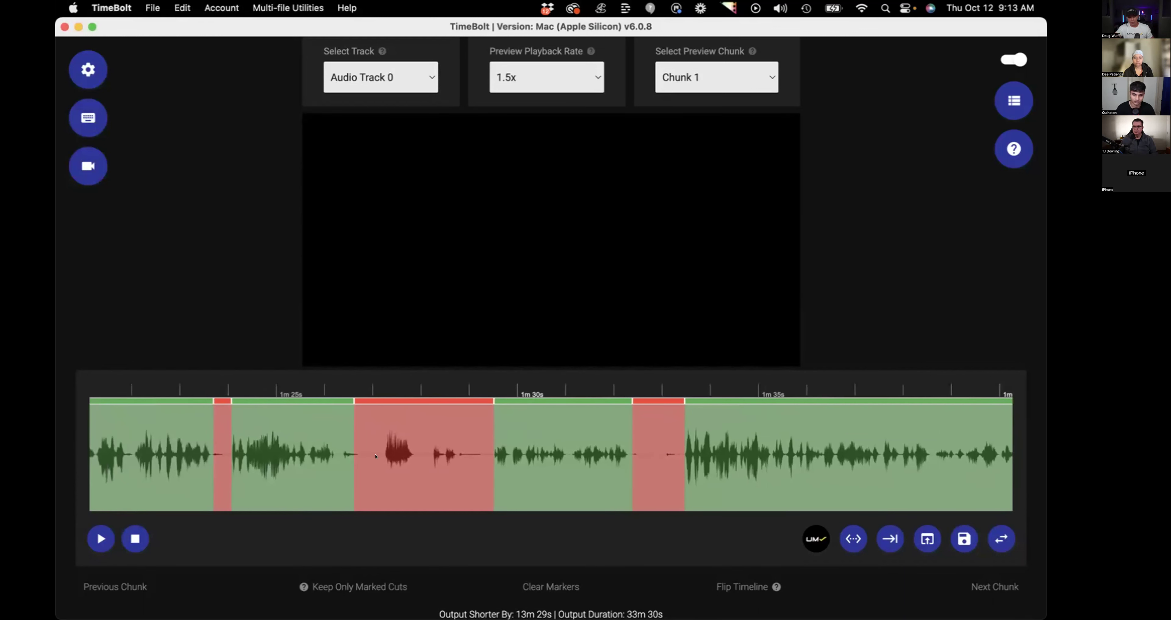
pyautogui.click(376, 456)
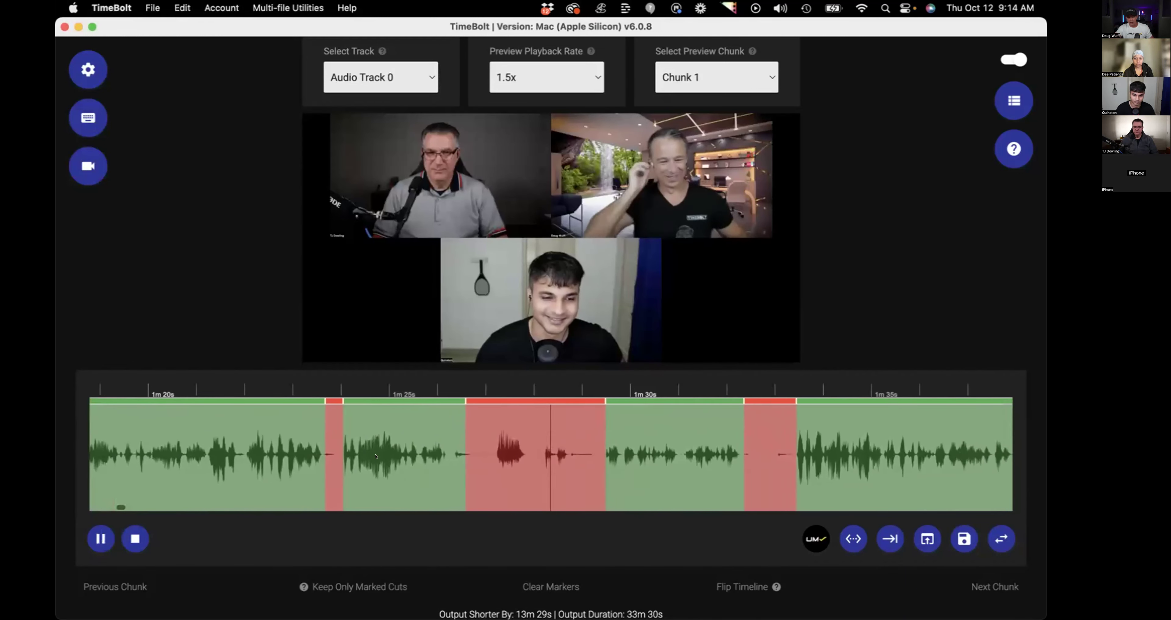
pyautogui.press('space')
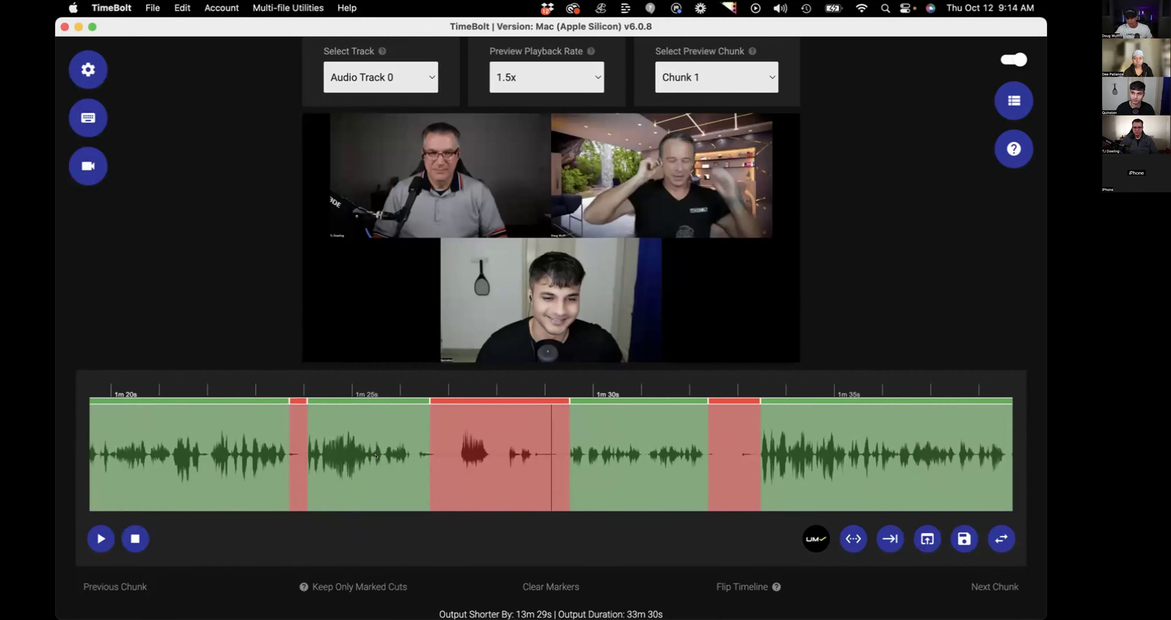
pyautogui.hscroll(20, 375, 455)
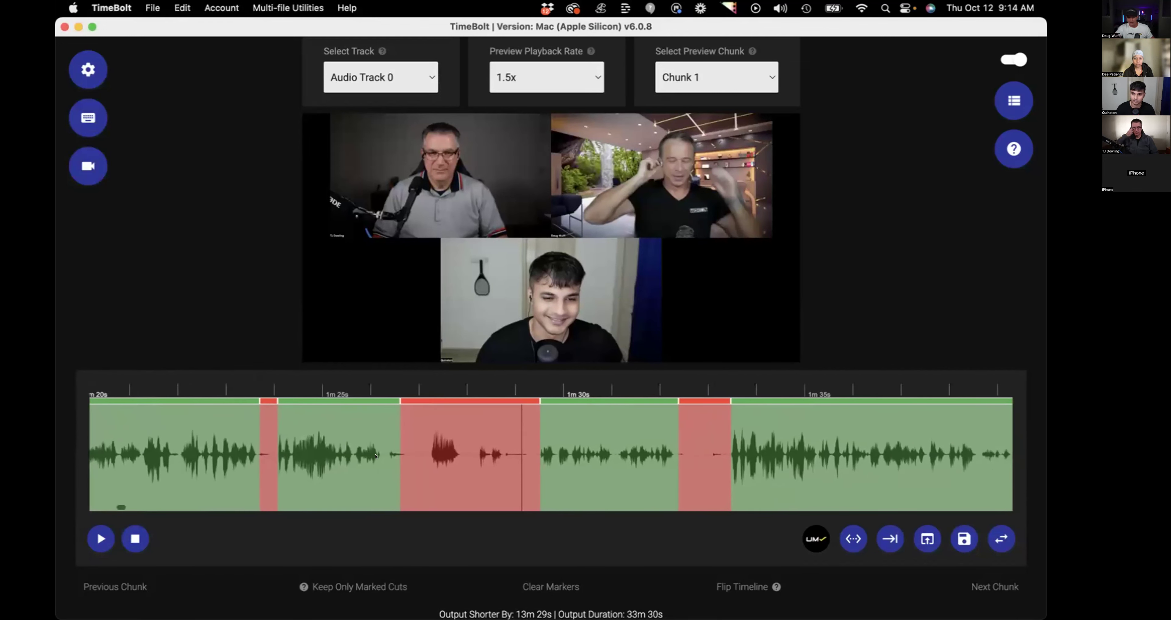
# Examine the silence detection settings and return to the timeline around the removed section between about 2:15 and 2:19.
pyautogui.scroll(-8, 468, 433)
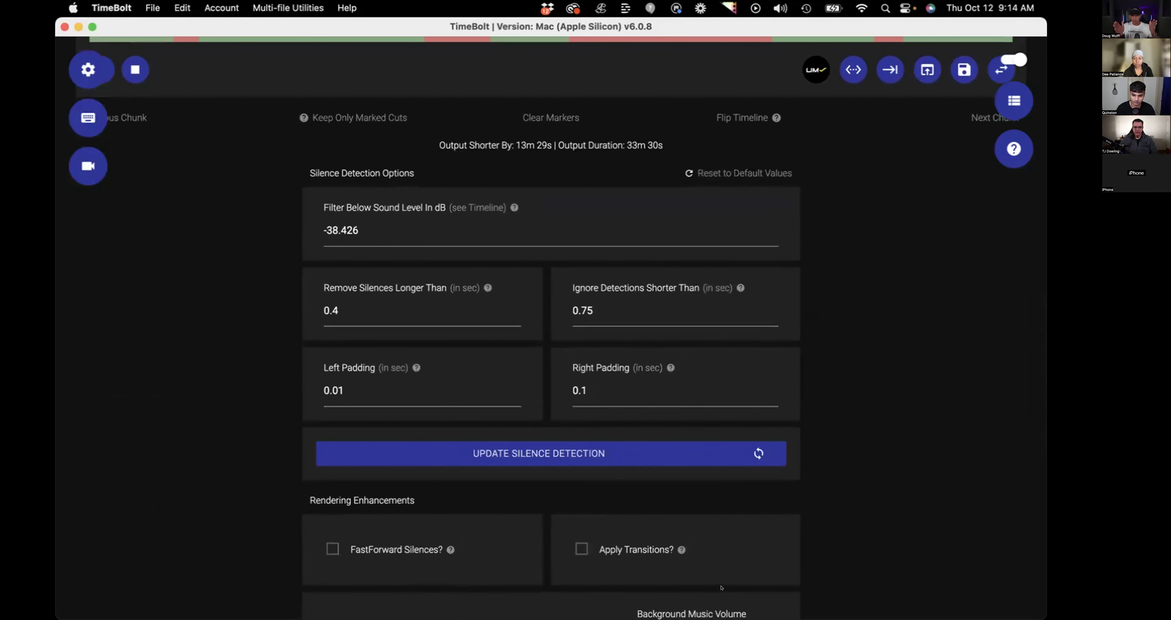
pyautogui.scroll(2, 630, 356)
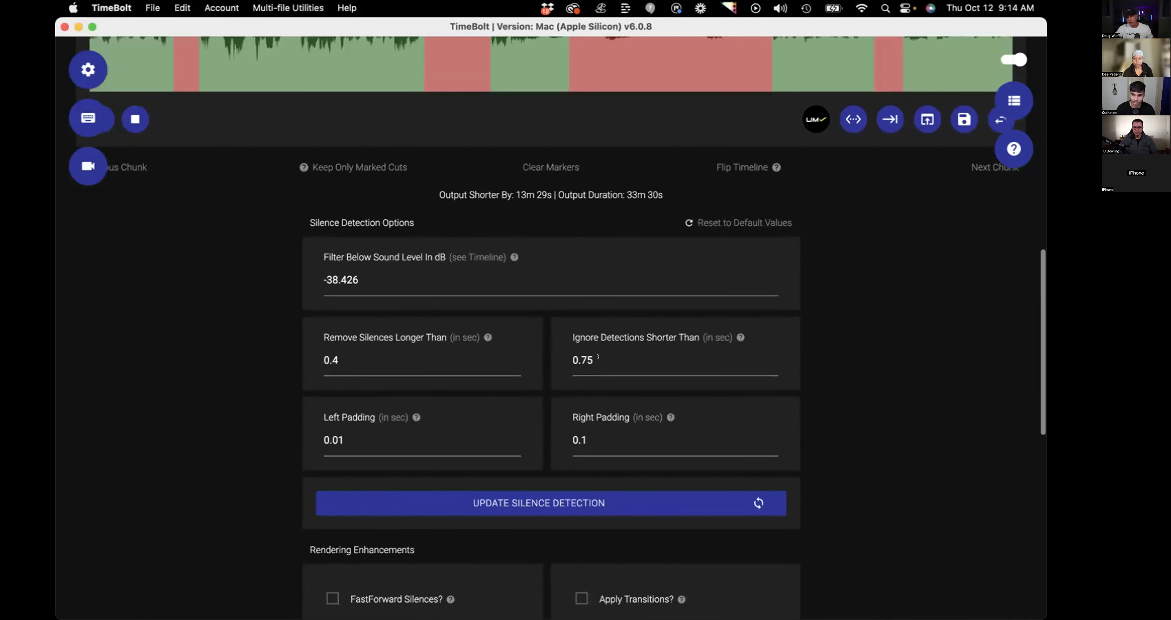
pyautogui.scroll(8, 610, 355)
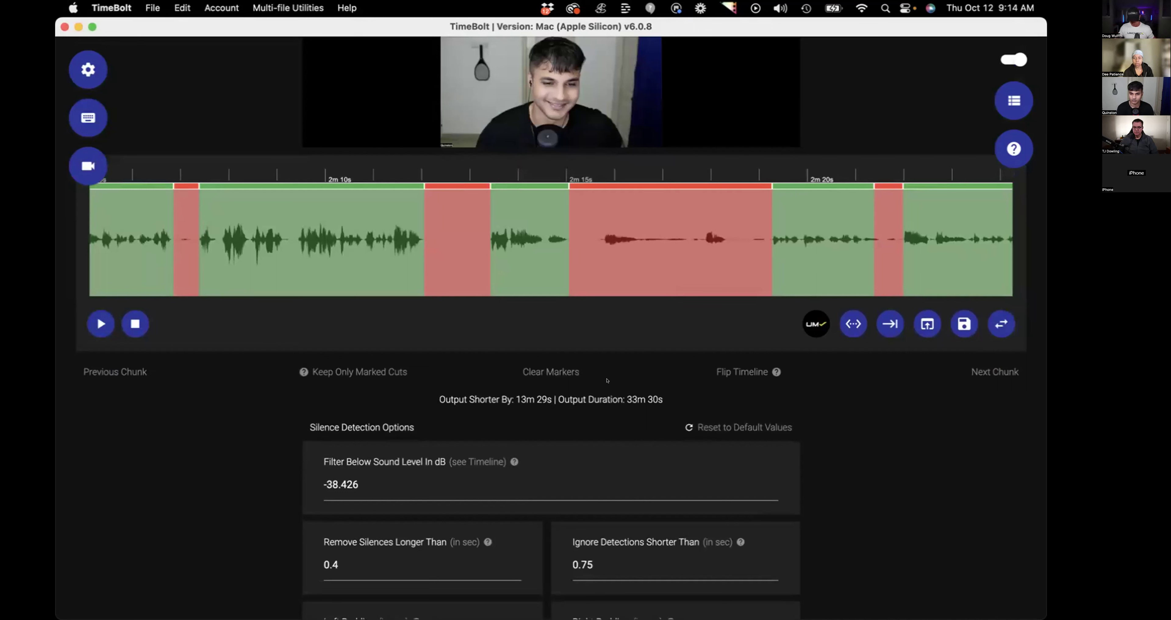
pyautogui.scroll(4, 751, 318)
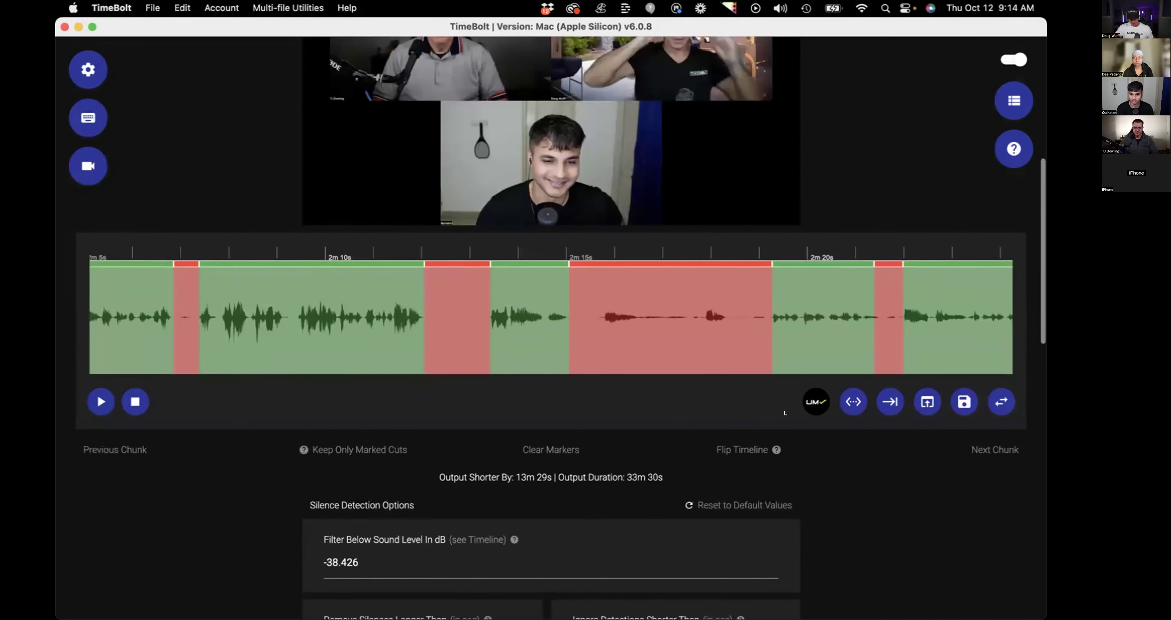
pyautogui.scroll(1, 763, 322)
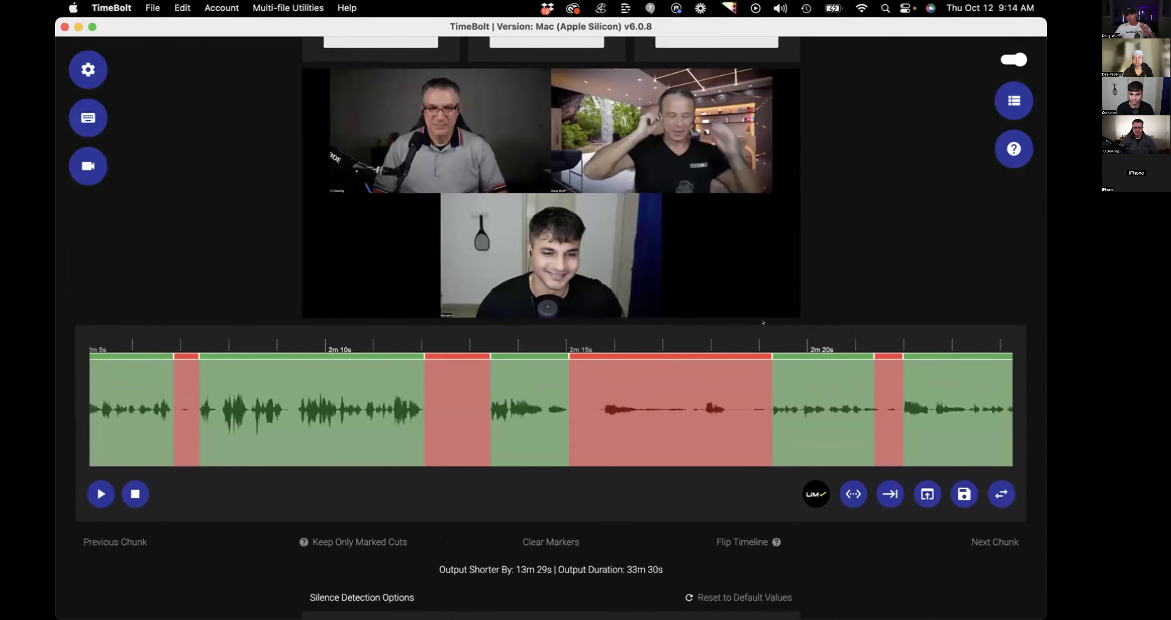
pyautogui.scroll(2, 762, 322)
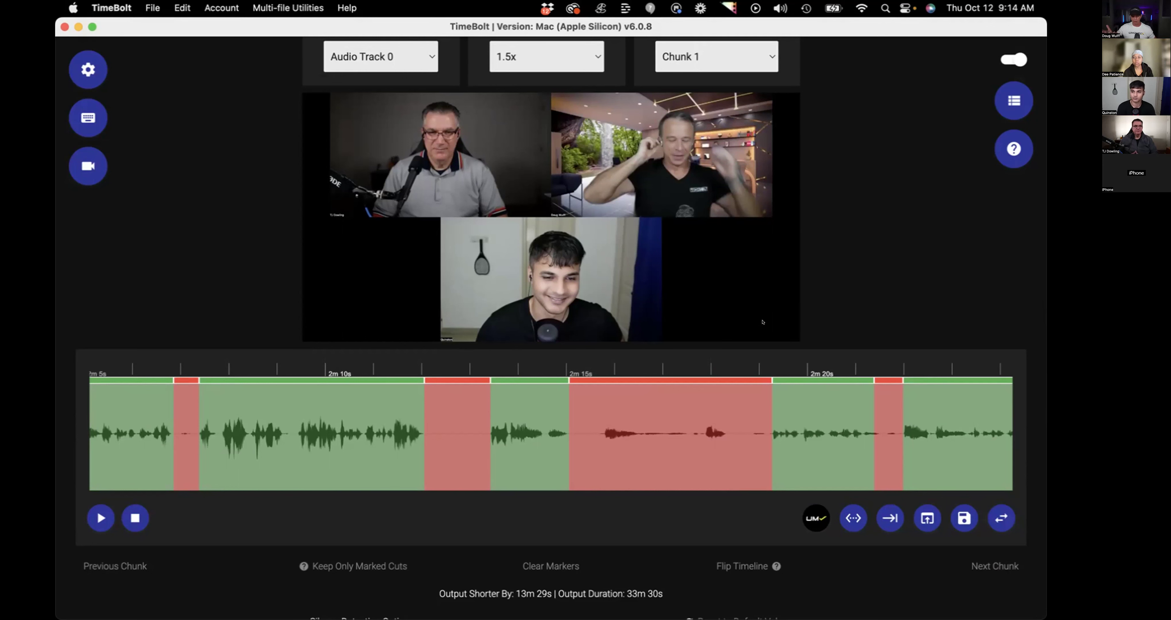
# Run the filler-word check on the meeting recording and turn off the listed words, including um, uh, yeah and i mean.
pyautogui.click(801, 525)
pyautogui.click(509, 292)
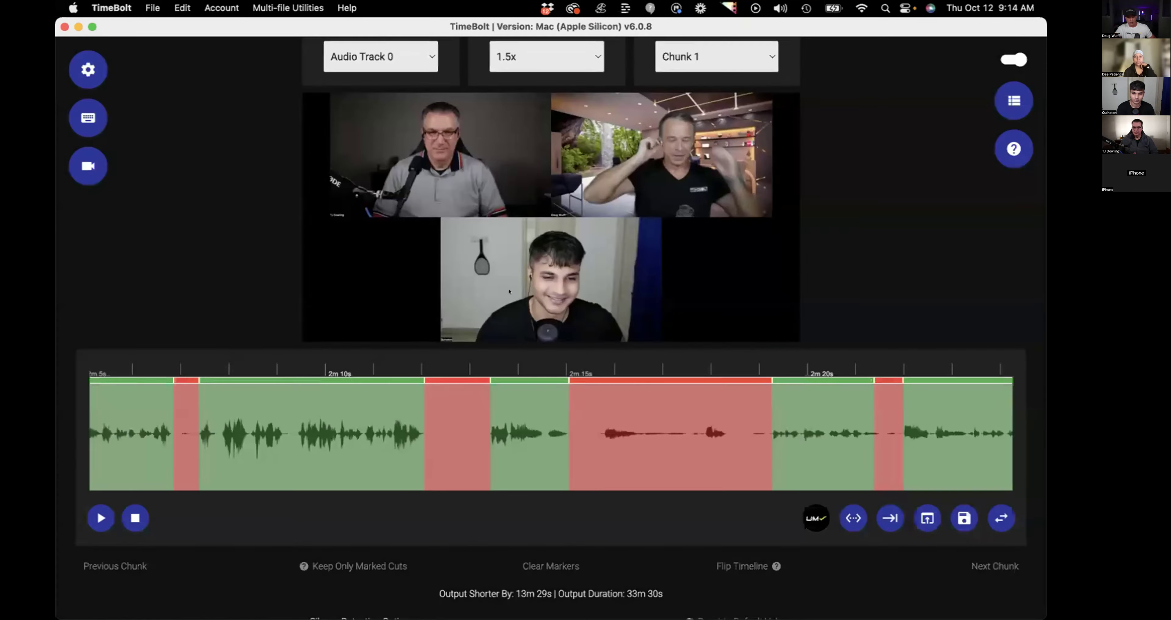
pyautogui.press('Return')
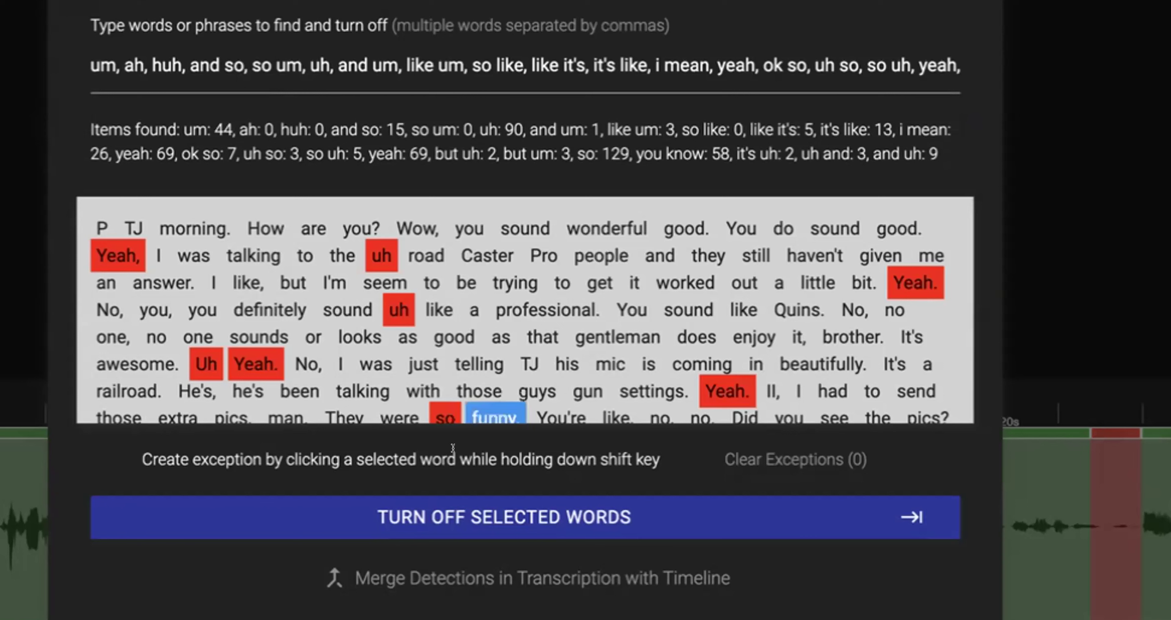
pyautogui.click(519, 514)
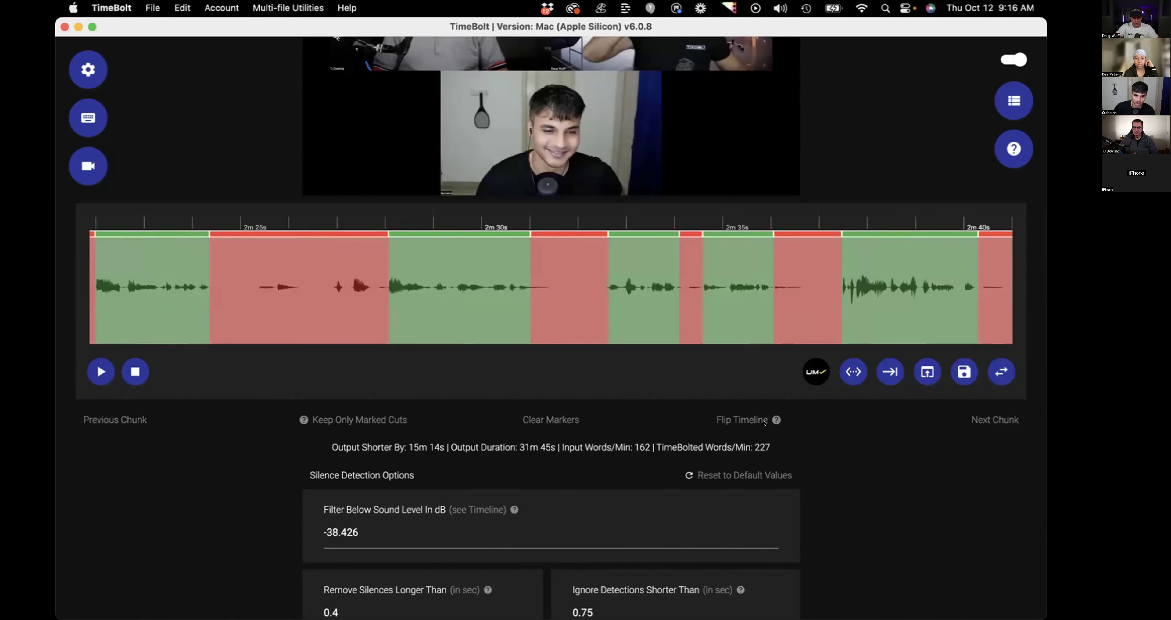
# Flip the timeline, play back the removed sections from about 2:30 onward, and flip it back to the kept sections.
pyautogui.click(724, 415)
pyautogui.press('space')
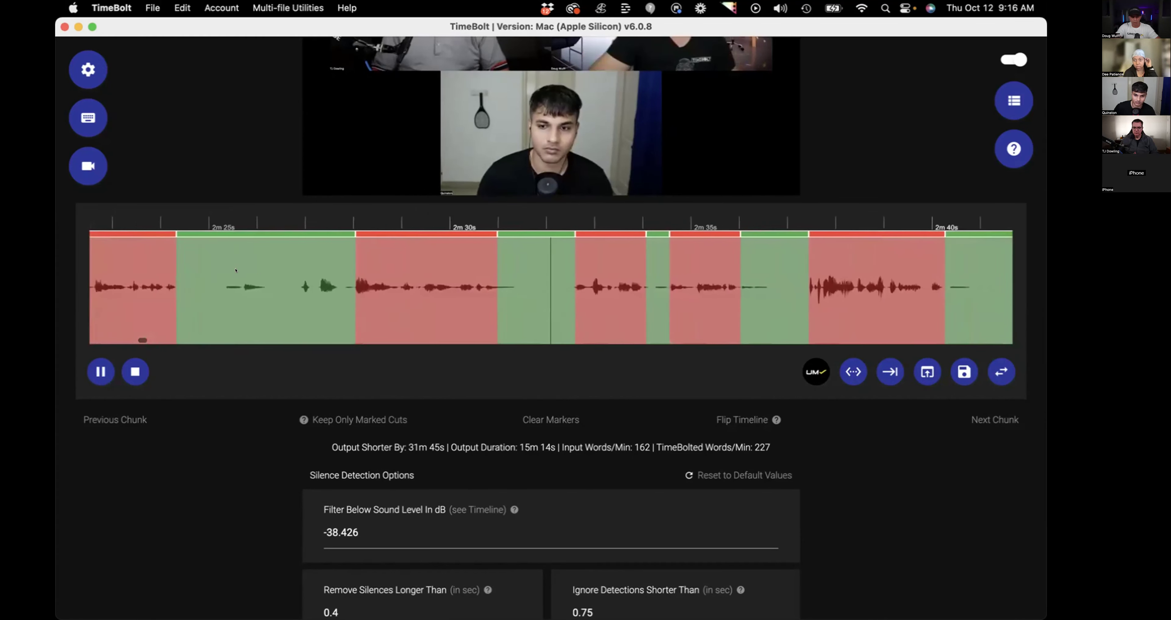
pyautogui.press('XF86AudioRaiseVolume')
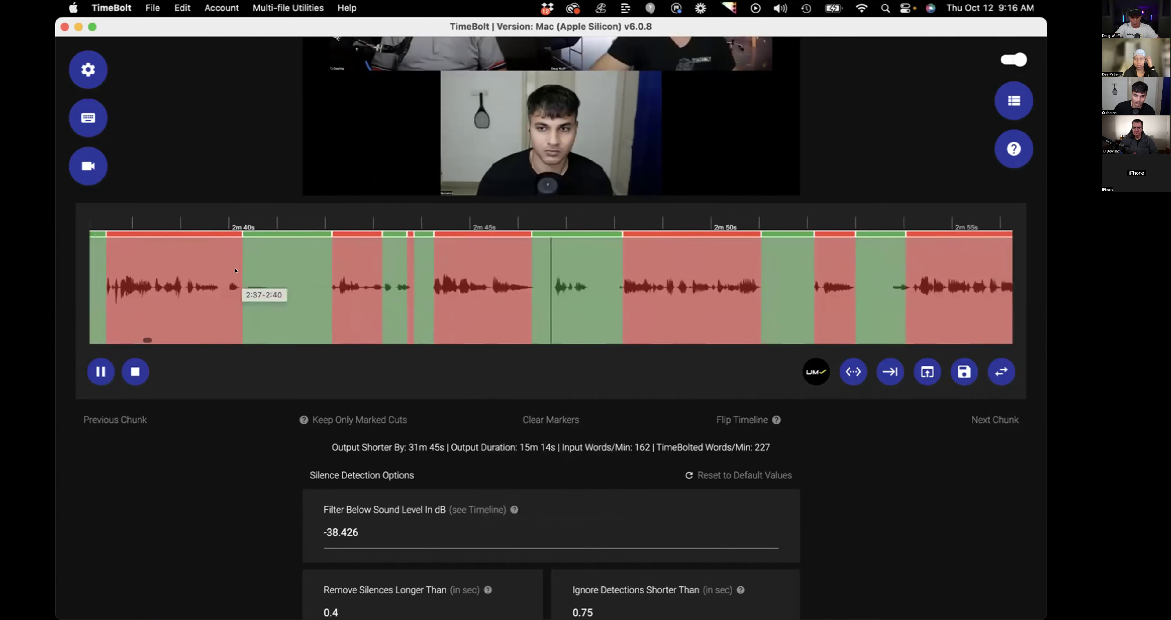
pyautogui.click(410, 420)
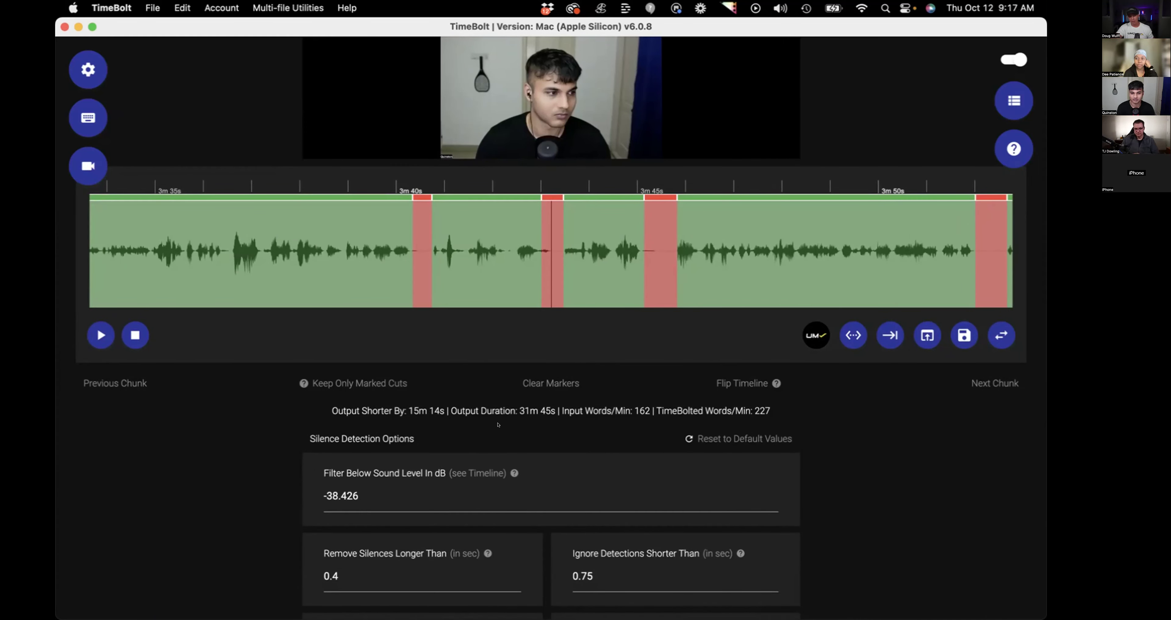
# Examine the output duration and words-per-minute statistics under the timeline.
pyautogui.scroll(1, 498, 425)
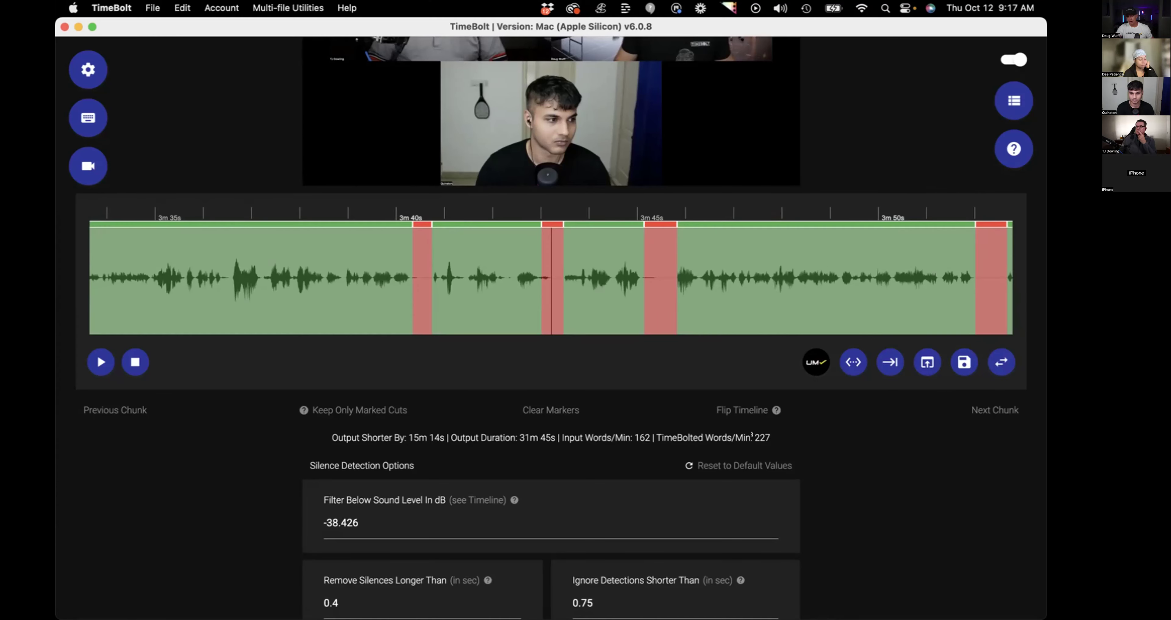
pyautogui.scroll(-10, 752, 436)
pyautogui.scroll(10, 753, 435)
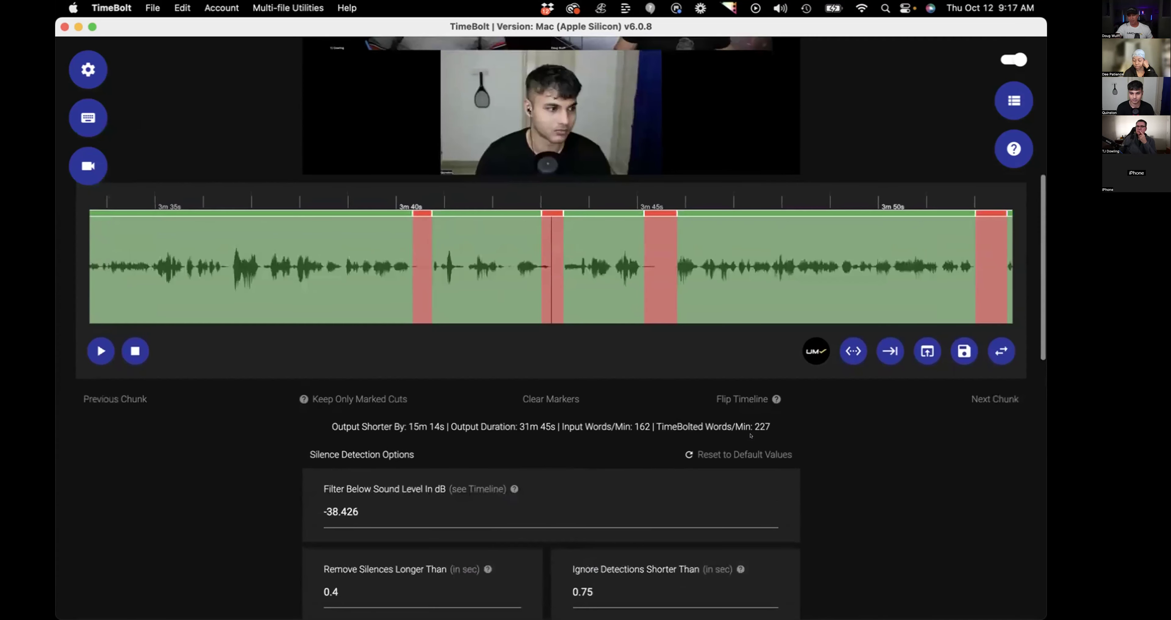
pyautogui.scroll(-5, 564, 256)
pyautogui.scroll(5, 564, 255)
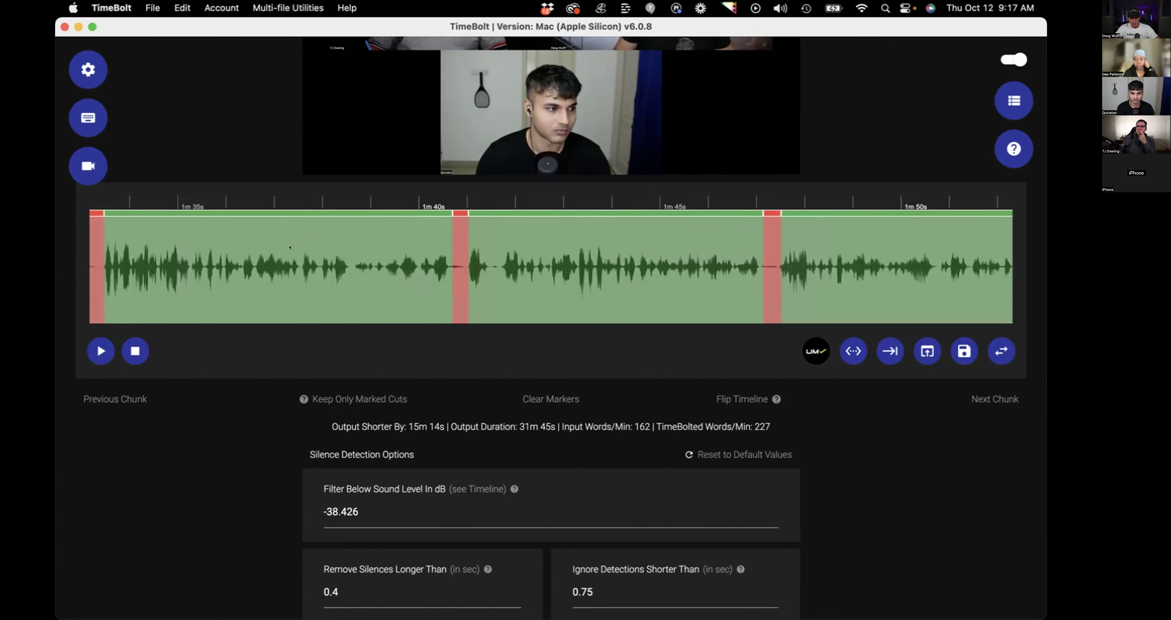
# Split the kept clip at about 1:15 and remove the part after the split.
pyautogui.scroll(5, 291, 247)
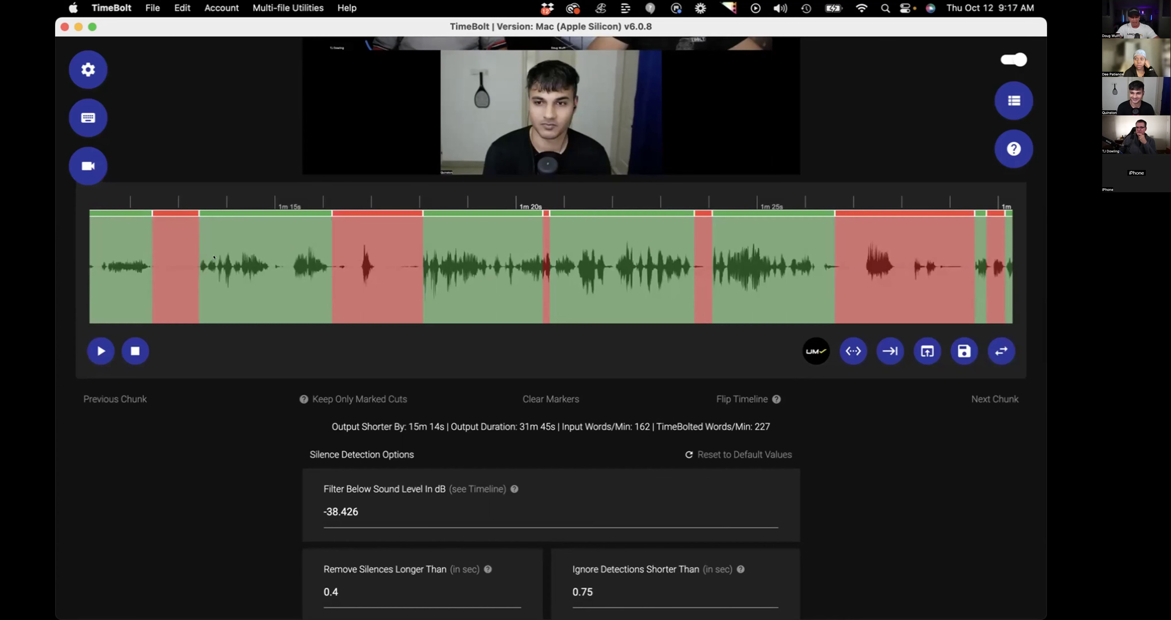
pyautogui.click(286, 207)
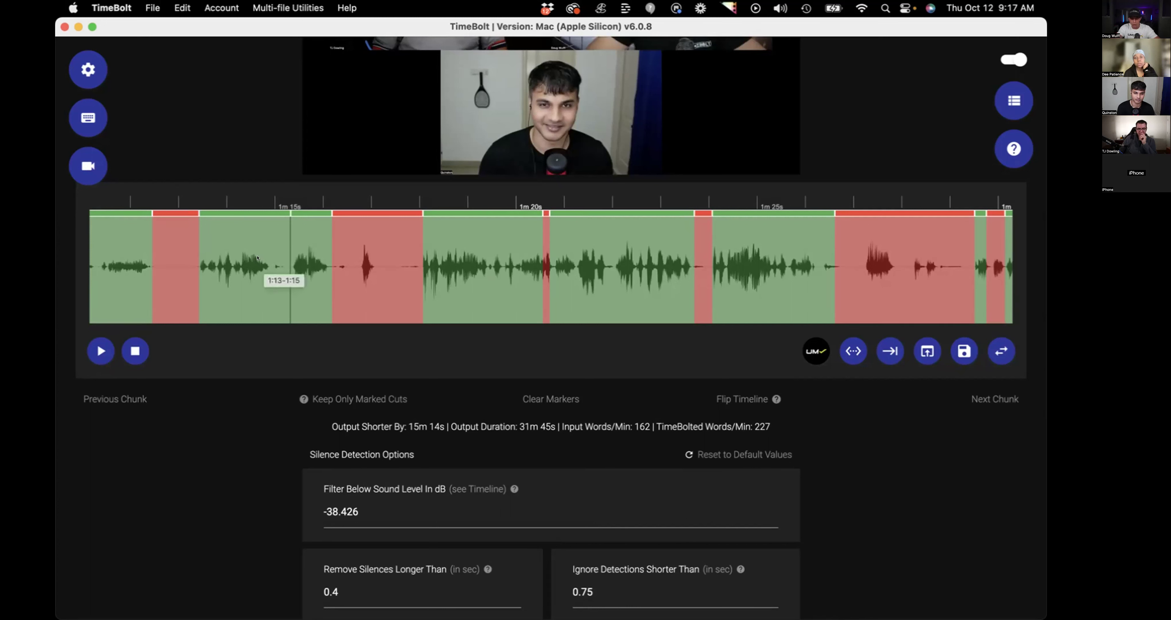
pyautogui.click(309, 245)
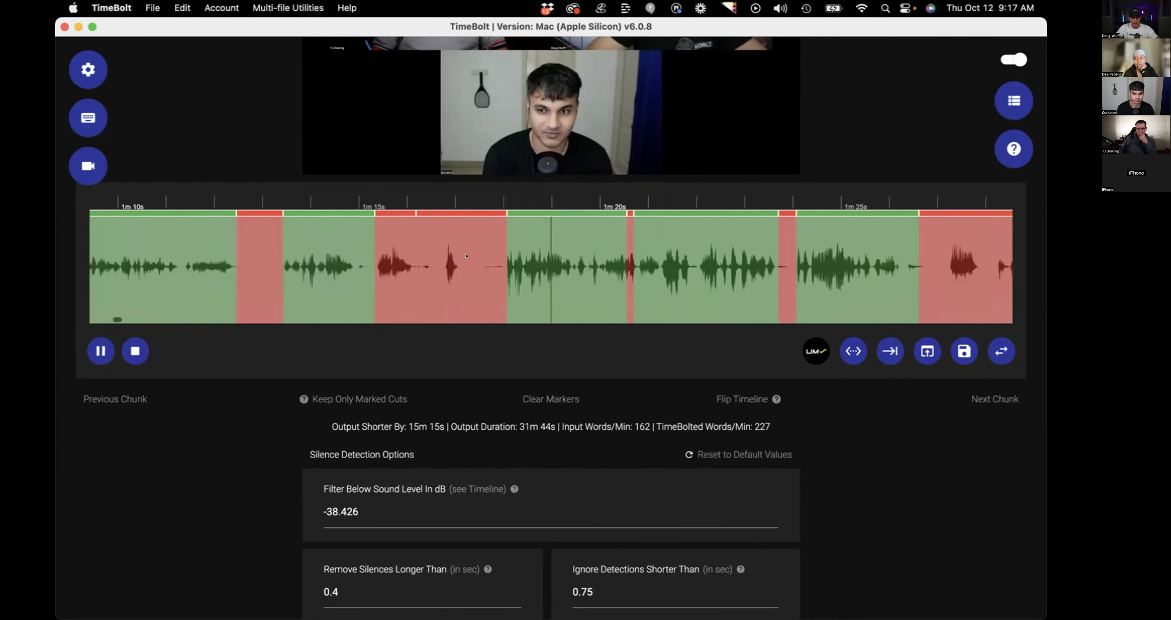
# Remove the kept clips between about 1:18 and 1:30 during playback.
pyautogui.click(466, 256)
pyautogui.press('x')
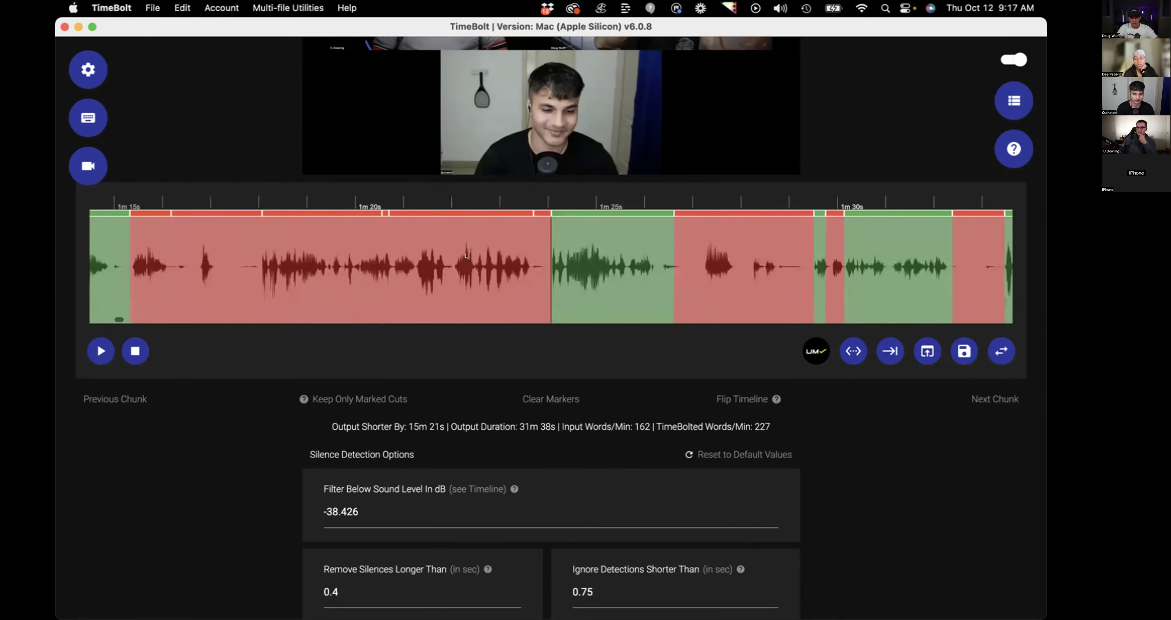
pyautogui.press('x')
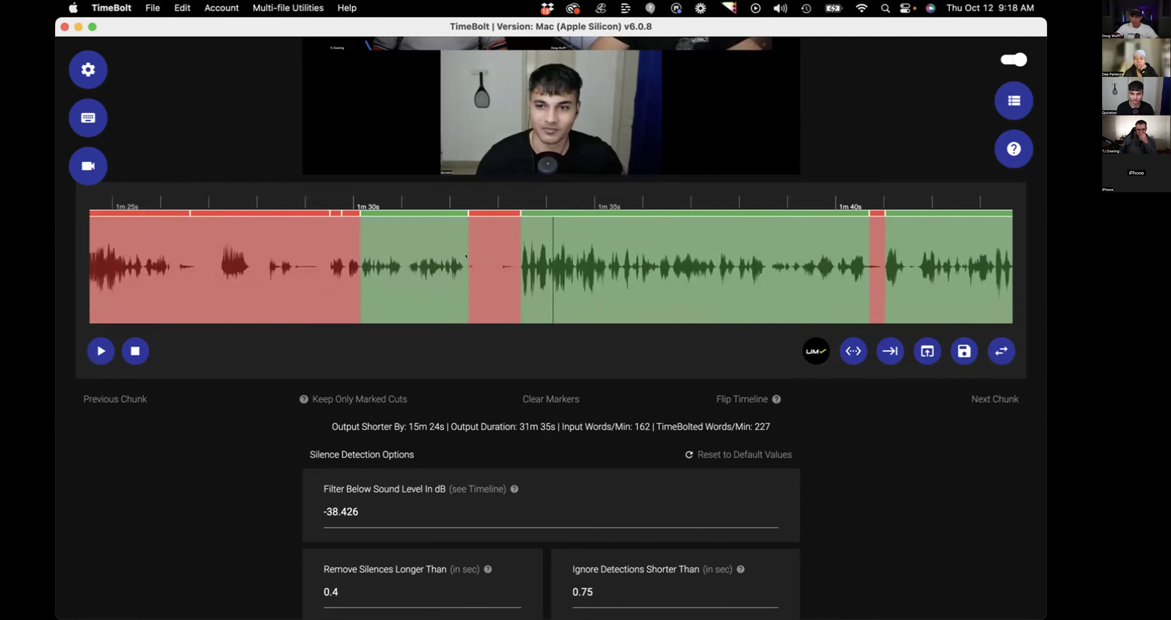
# Play back the kept section that starts at about 1:33 with the full video preview in view.
pyautogui.click(412, 213)
pyautogui.click(414, 214)
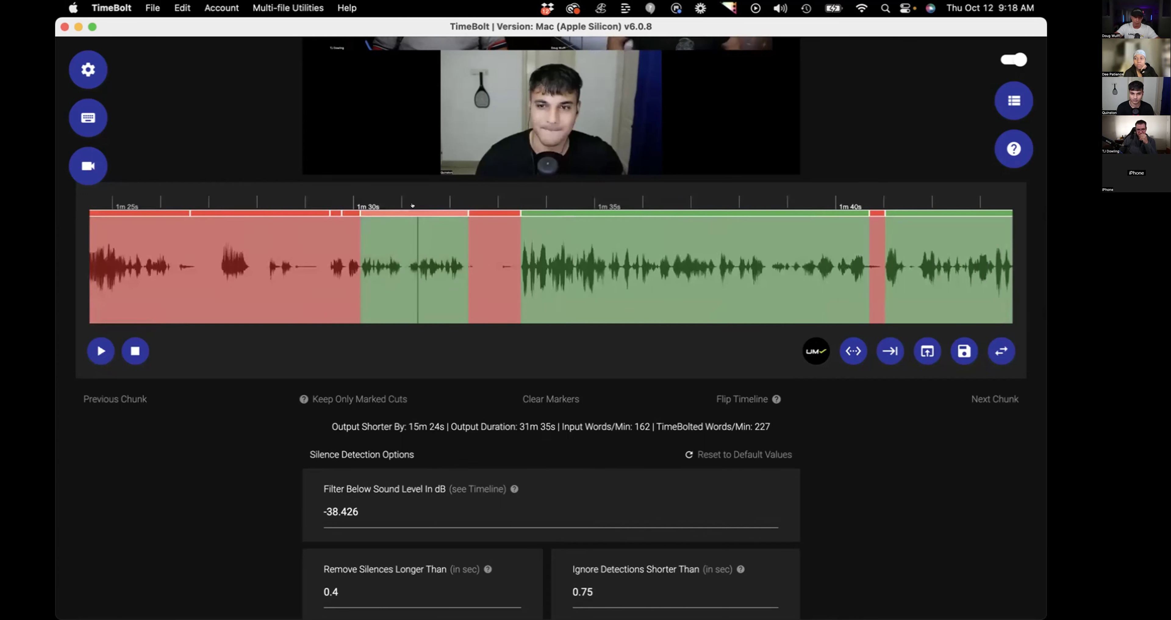
pyautogui.click(522, 257)
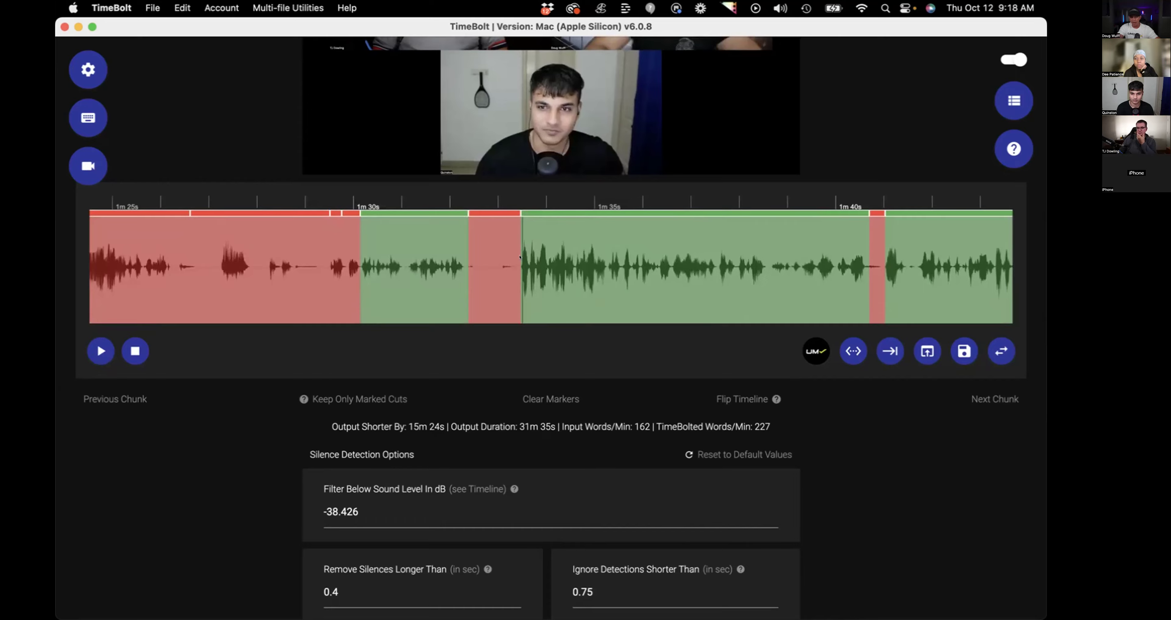
pyautogui.scroll(1, 520, 258)
pyautogui.scroll(10, 519, 257)
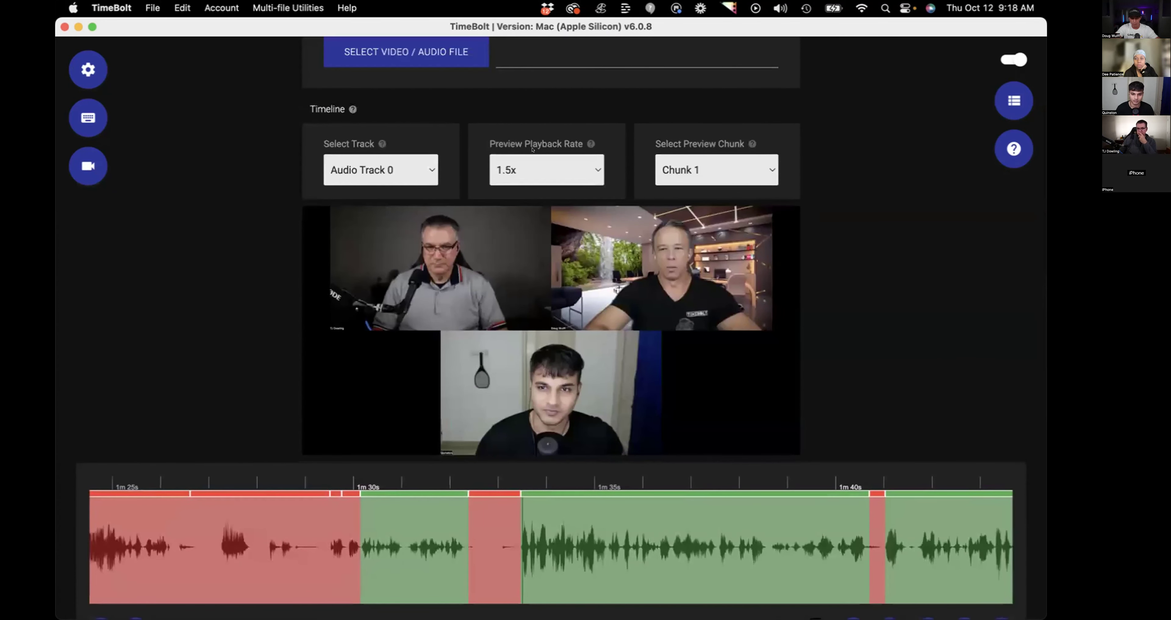
pyautogui.scroll(-2, 541, 202)
pyautogui.press('space')
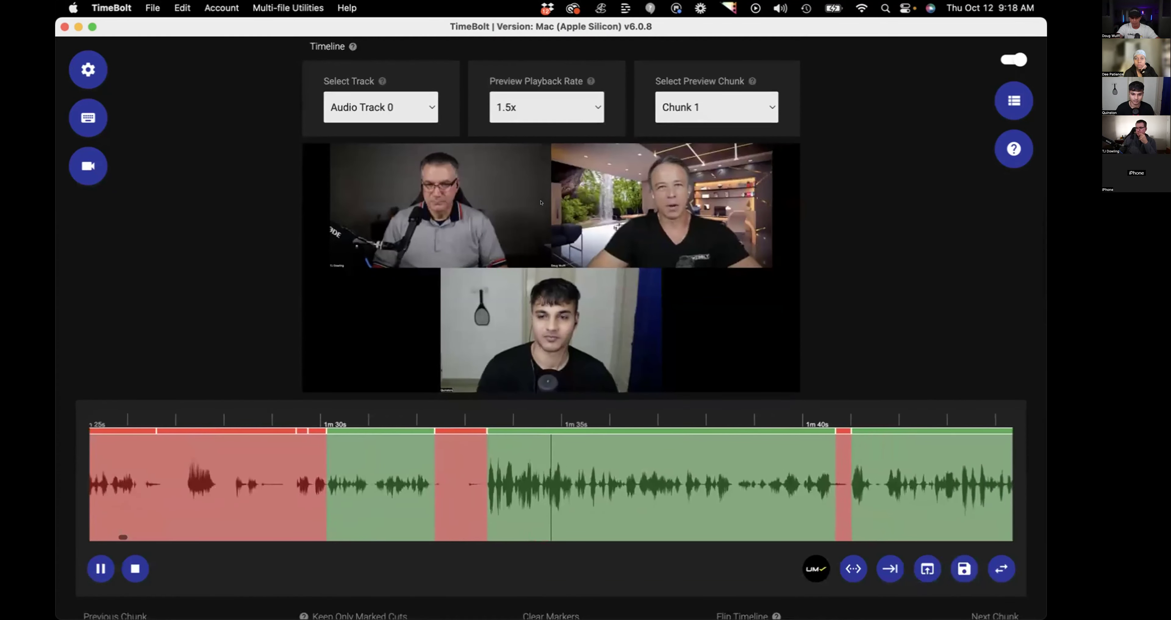
pyautogui.press('space')
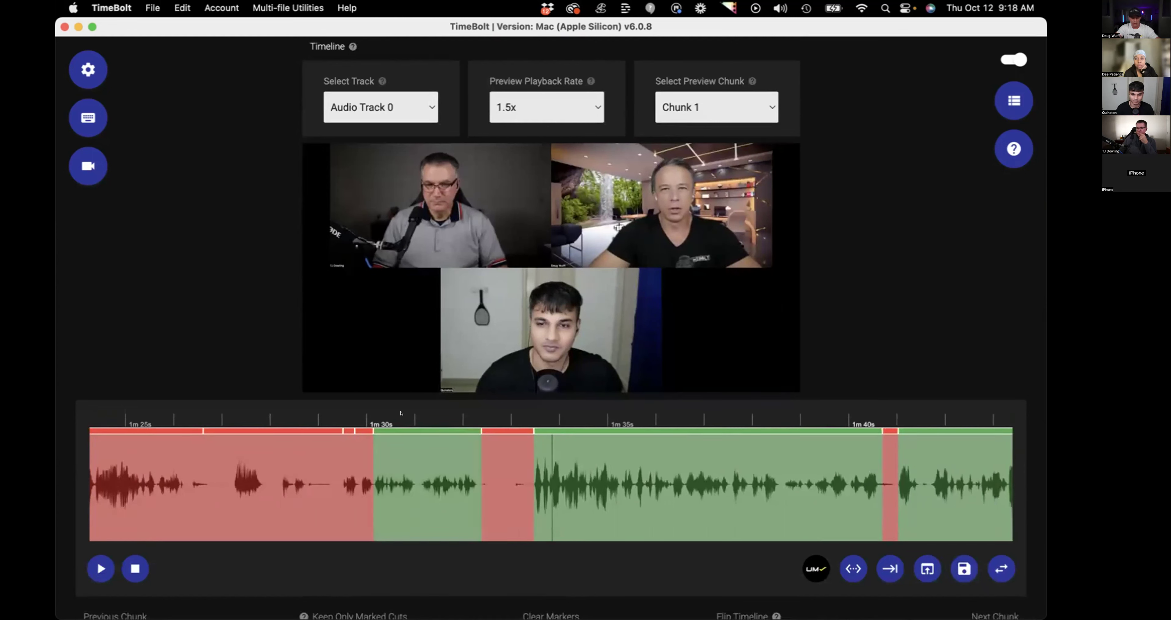
# Remove the kept clip between about 1:30 and 1:32 and play back the timeline past it.
pyautogui.click(389, 477)
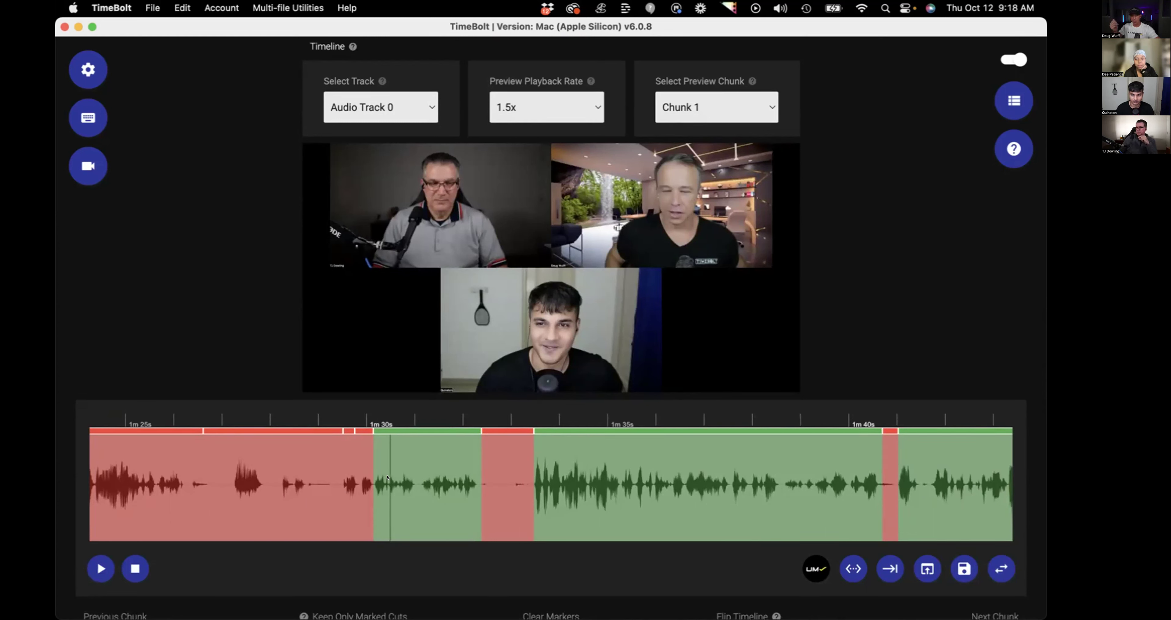
pyautogui.click(387, 476)
pyautogui.press('space')
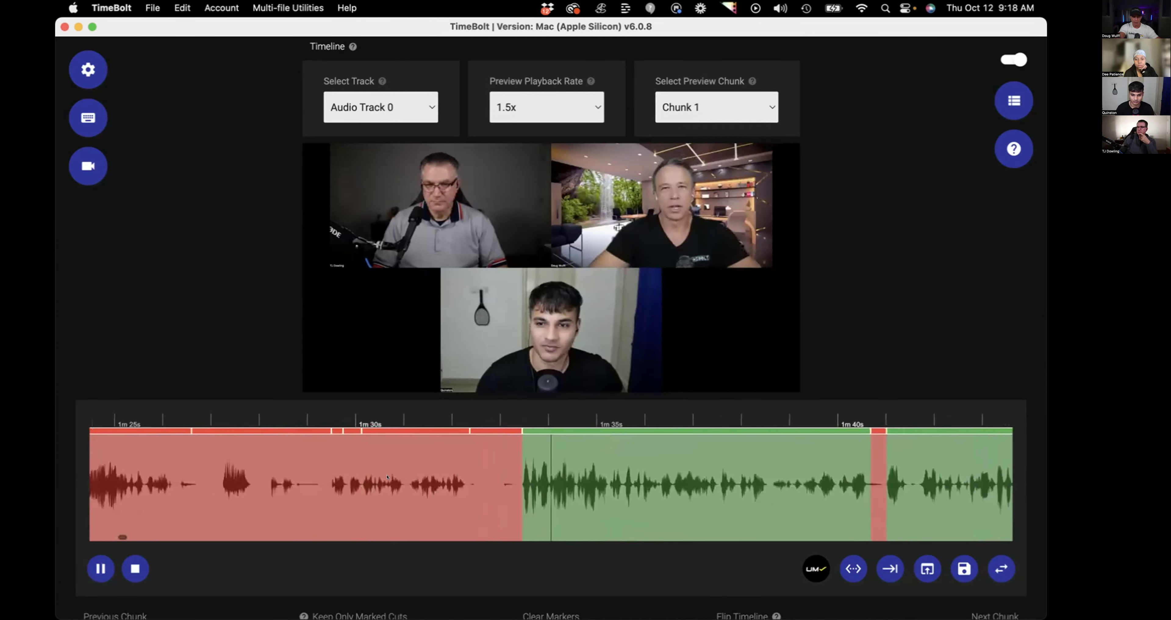
pyautogui.press('space')
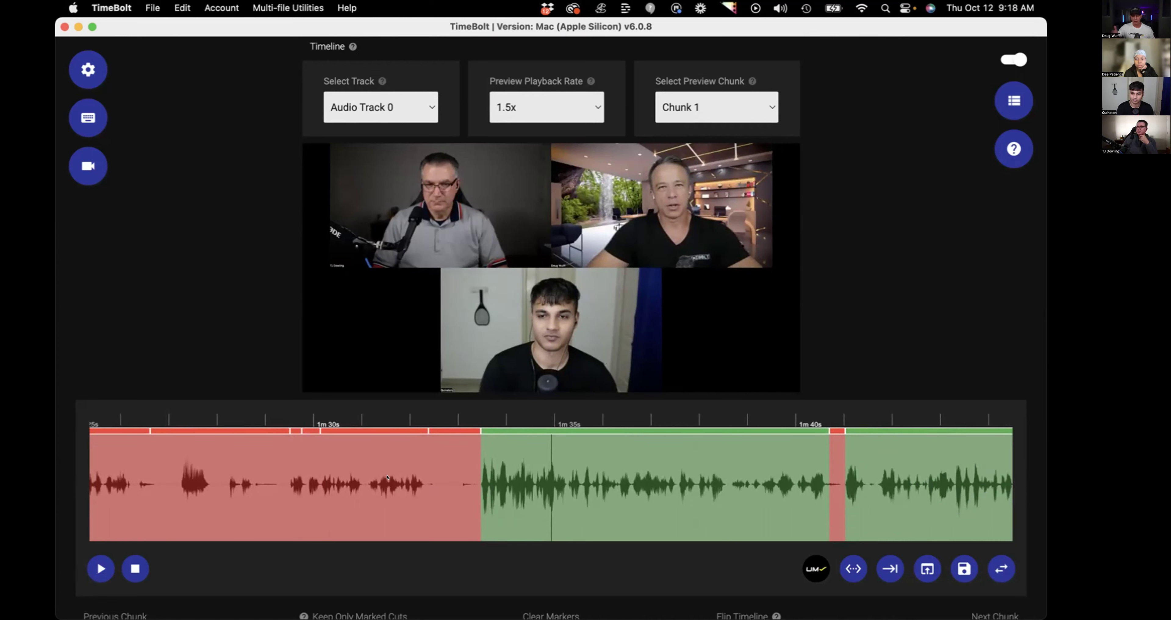
# Title the kept clip between about 1:33 and 1:40 as "this is chatper 1".
pyautogui.hscroll(5, 388, 477)
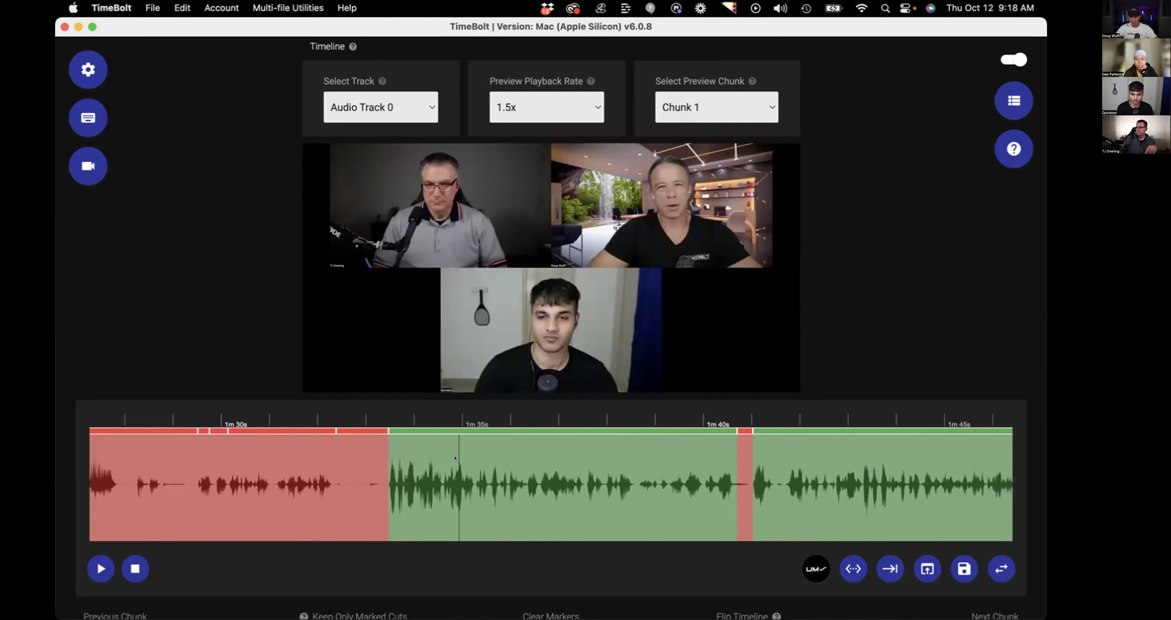
pyautogui.hscroll(1, 455, 457)
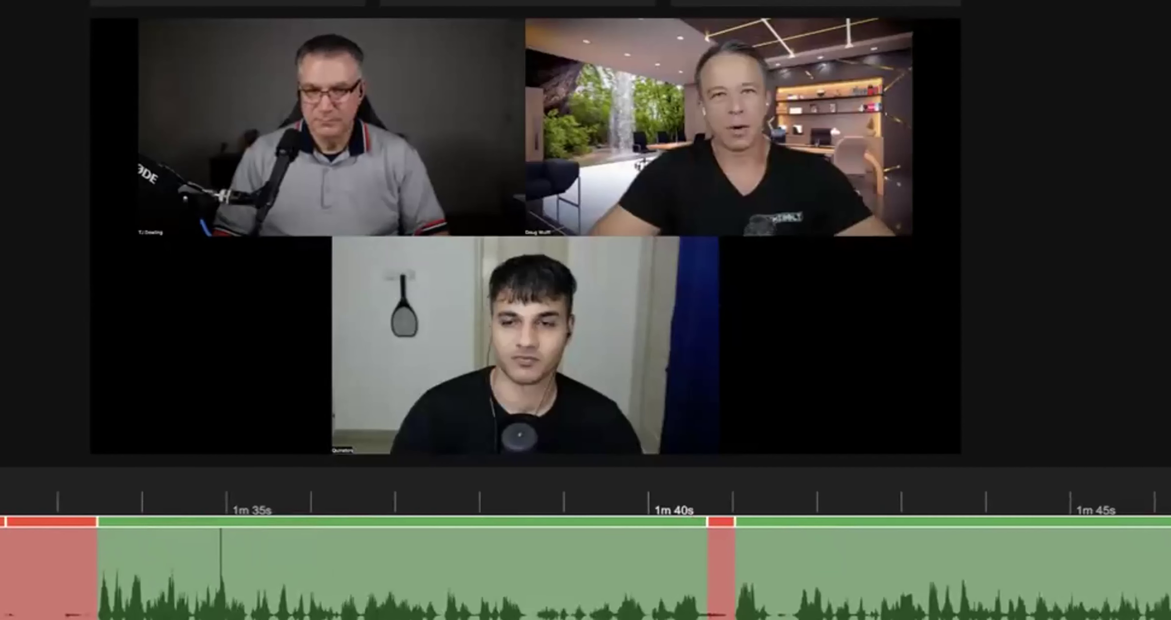
pyautogui.rightClick(556, 489)
pyautogui.click(602, 293)
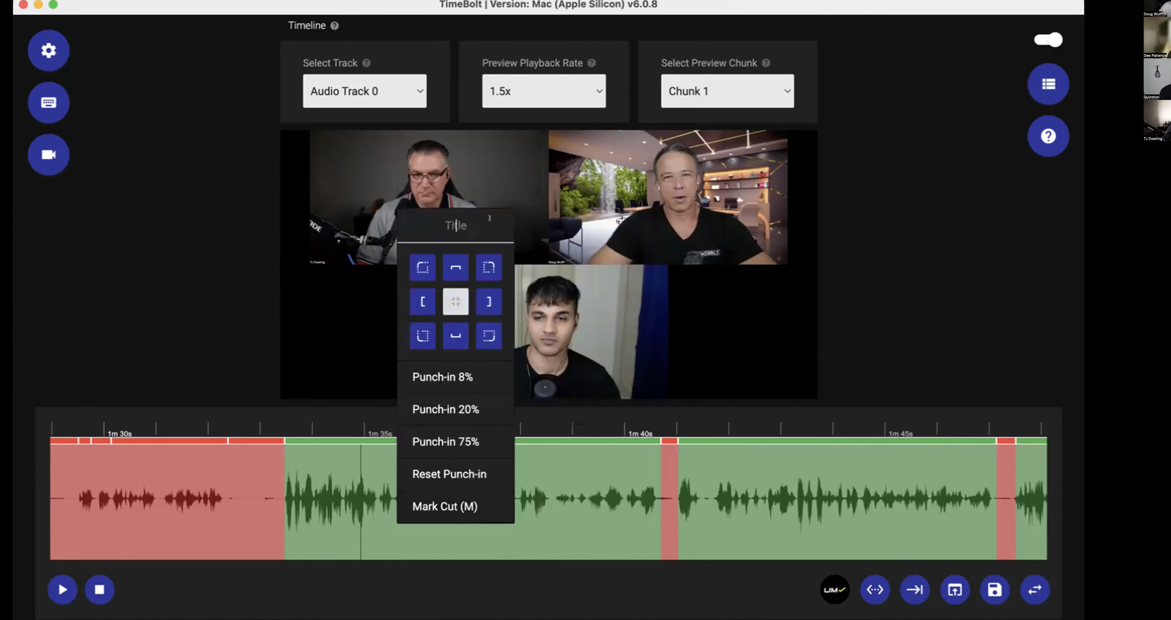
pyautogui.click(489, 218)
pyautogui.write('this is chatper 1')
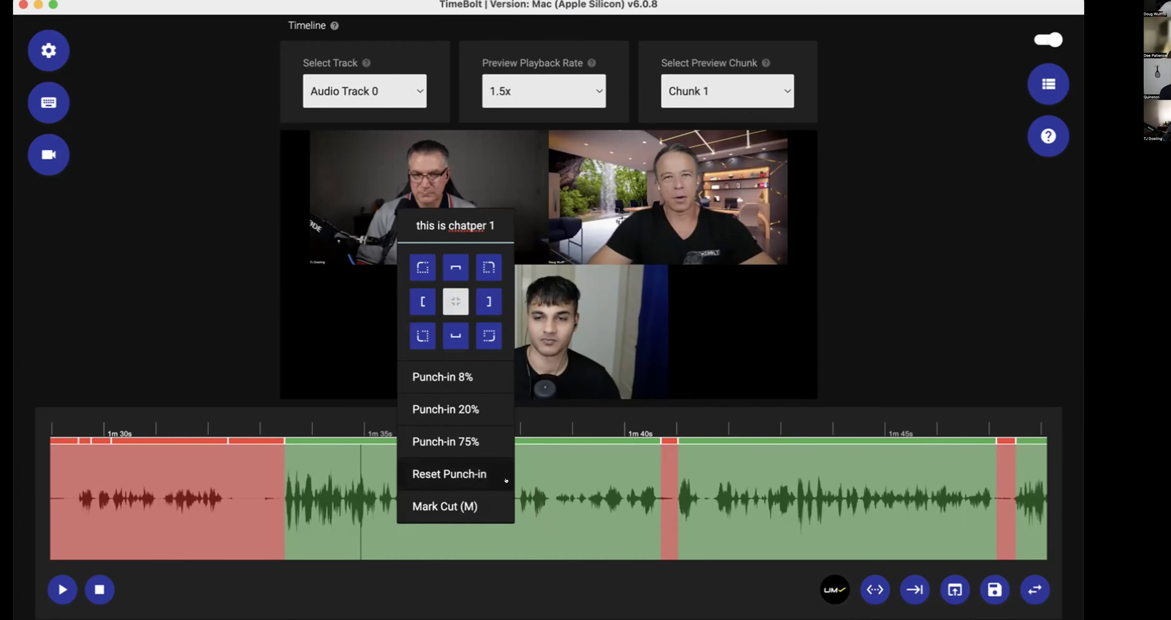
pyautogui.press('Return')
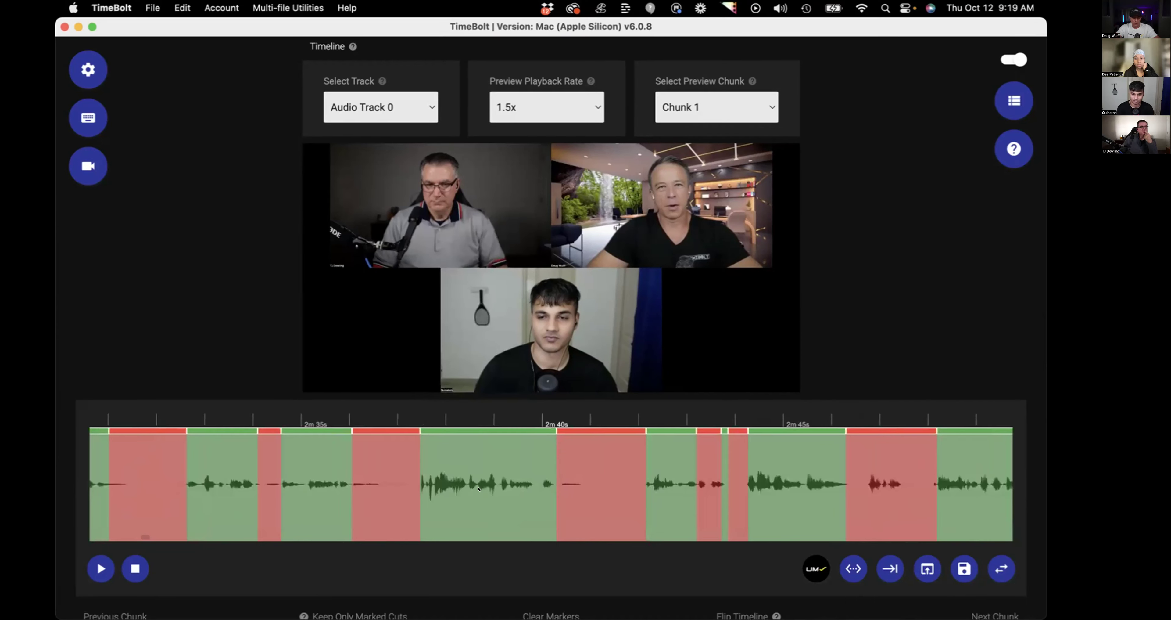
# Title the kept clip between about 2:37 and 2:40 as "this is chapter 2".
pyautogui.rightClick(533, 213)
pyautogui.click(532, 212)
pyautogui.write('this is chapter 2')
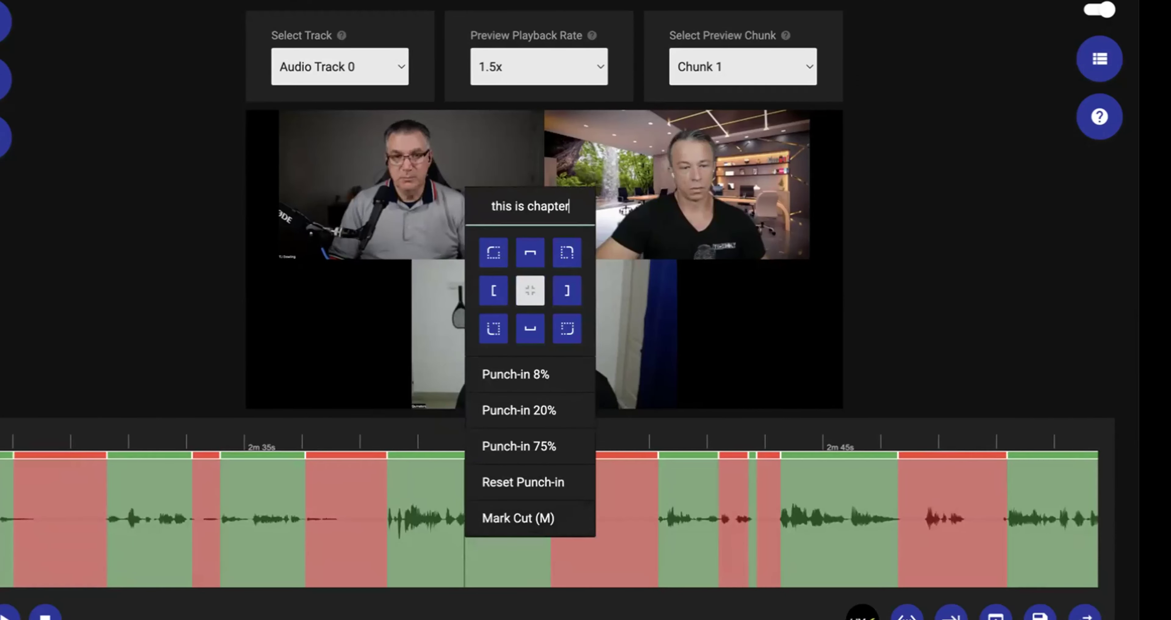
pyautogui.press('Return')
# Title the kept clip between about 4:37 and 4:41 as "chapter 3" and mark it as a cut.
pyautogui.rightClick(807, 182)
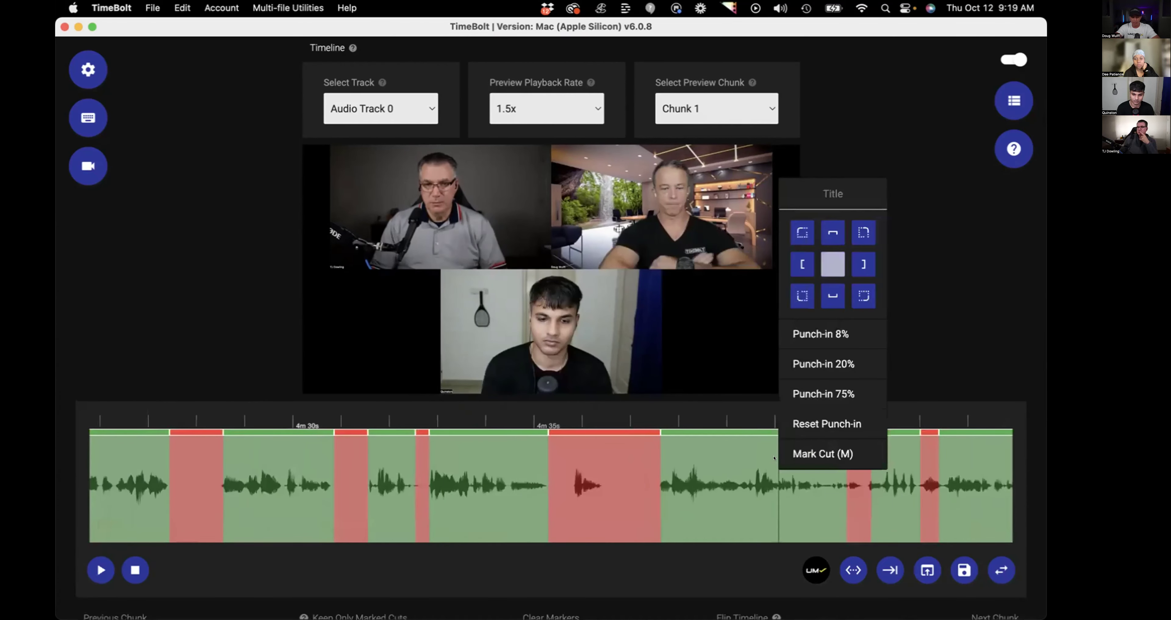
pyautogui.click(807, 182)
pyautogui.write('chapter 3')
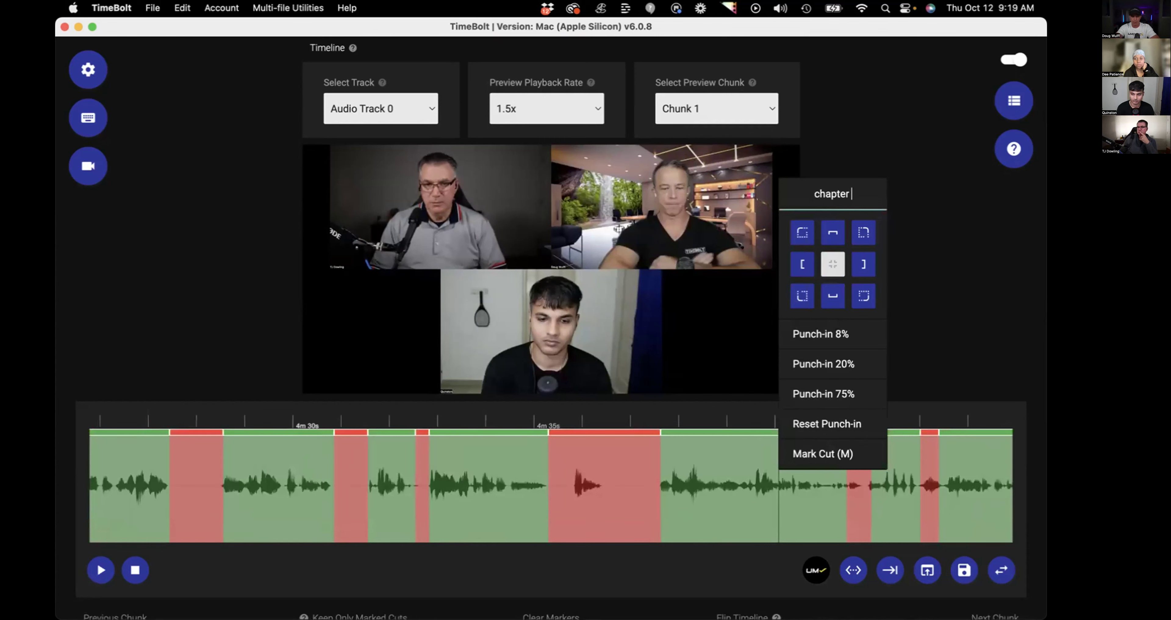
pyautogui.click(821, 453)
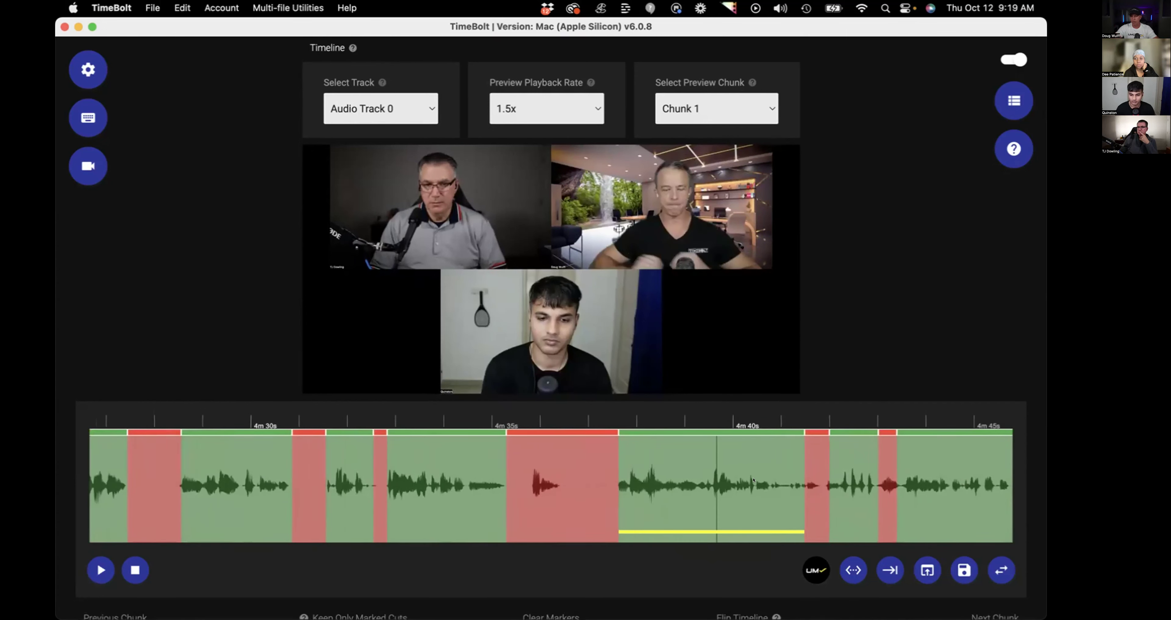
# Open the Turbo Mode options and download the markers text file for the chapter titles.
pyautogui.scroll(-1, 753, 479)
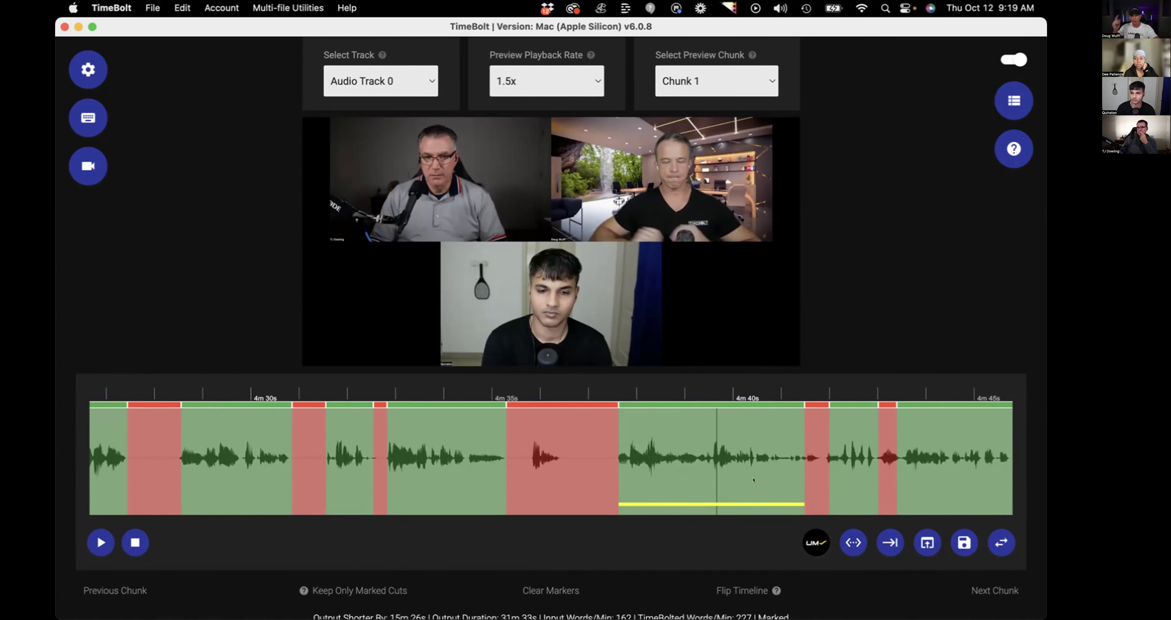
pyautogui.scroll(-10, 688, 381)
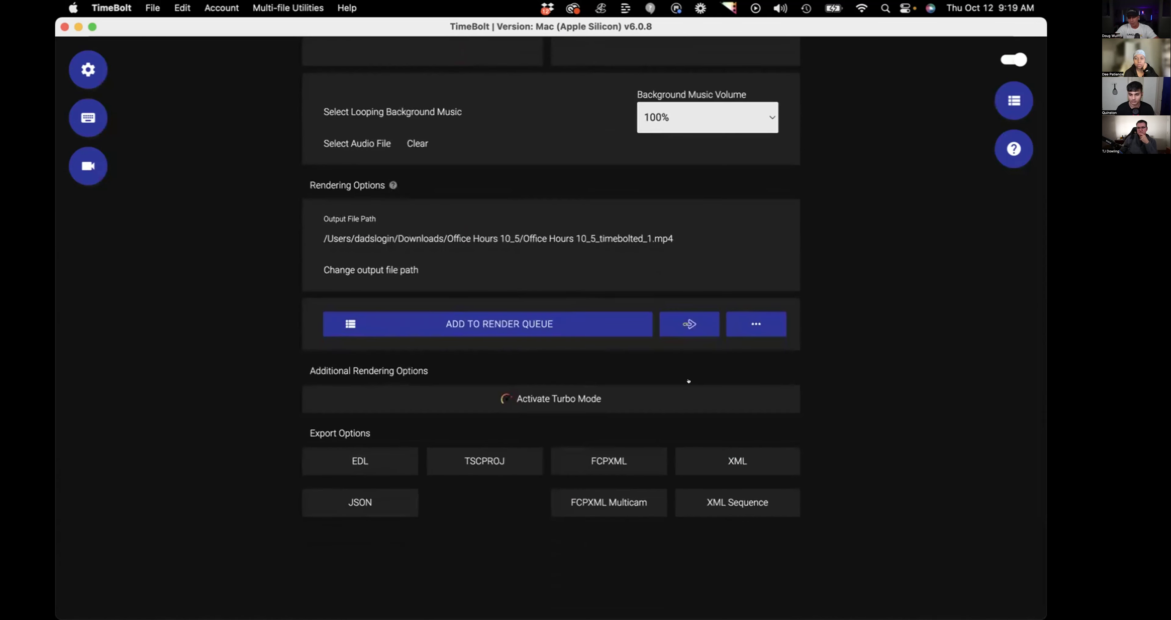
pyautogui.click(588, 389)
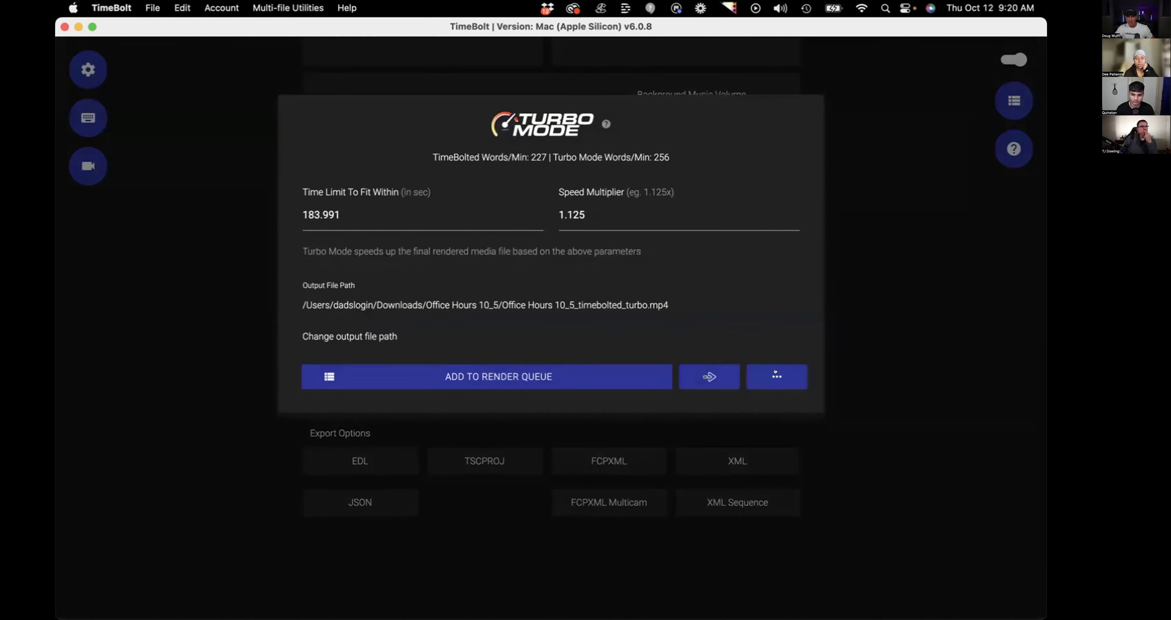
pyautogui.click(815, 390)
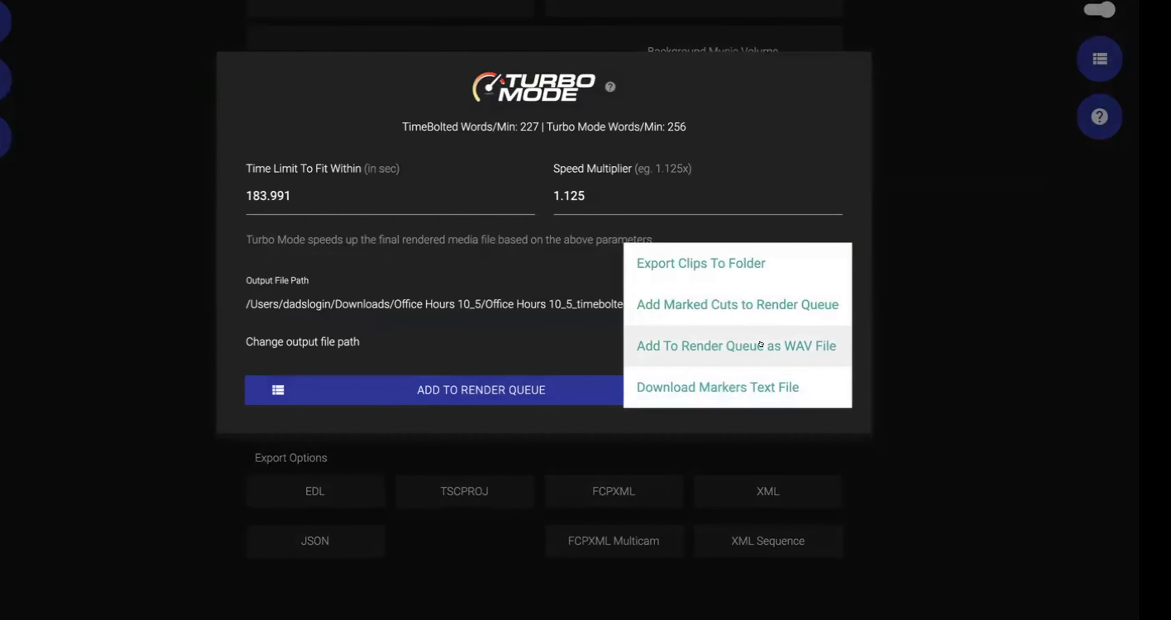
pyautogui.click(735, 383)
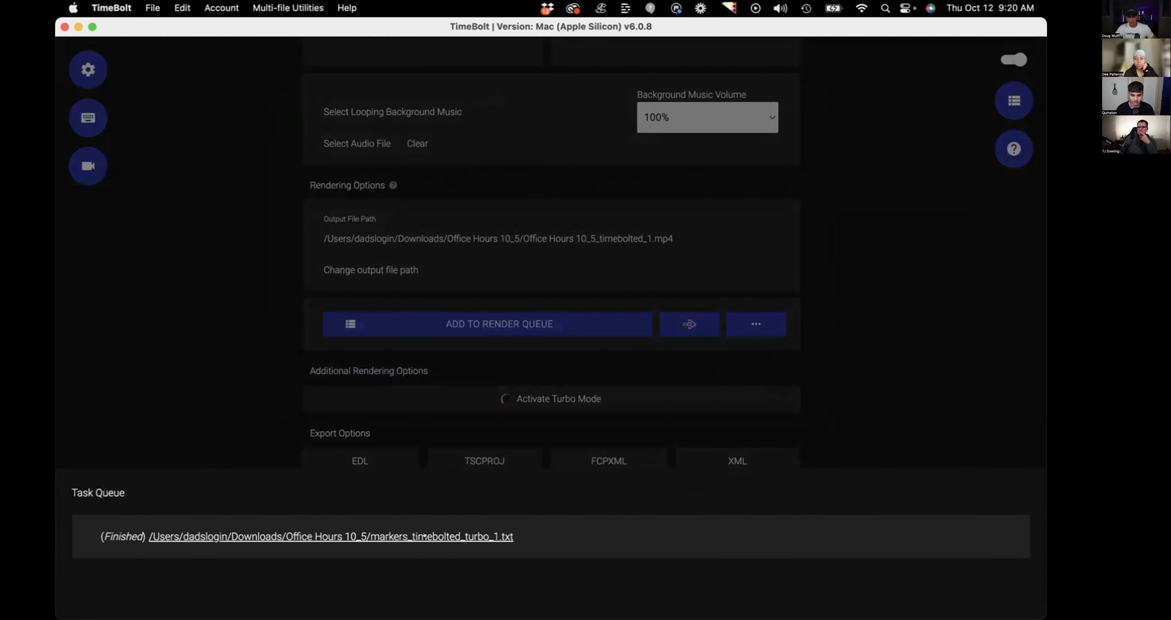
# Open the exported markers_timebolted_turbo_1.txt file and copy its entire chapter list.
pyautogui.click(424, 535)
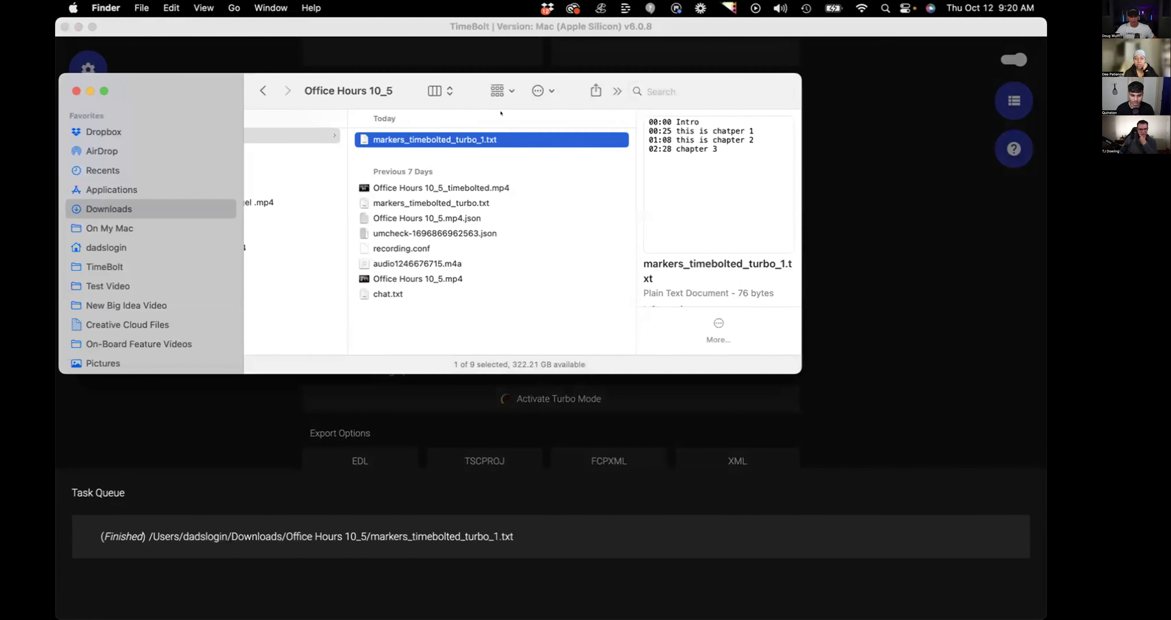
pyautogui.doubleClick(471, 136)
pyautogui.press('super+a')
pyautogui.rightClick(203, 81)
pyautogui.click(233, 165)
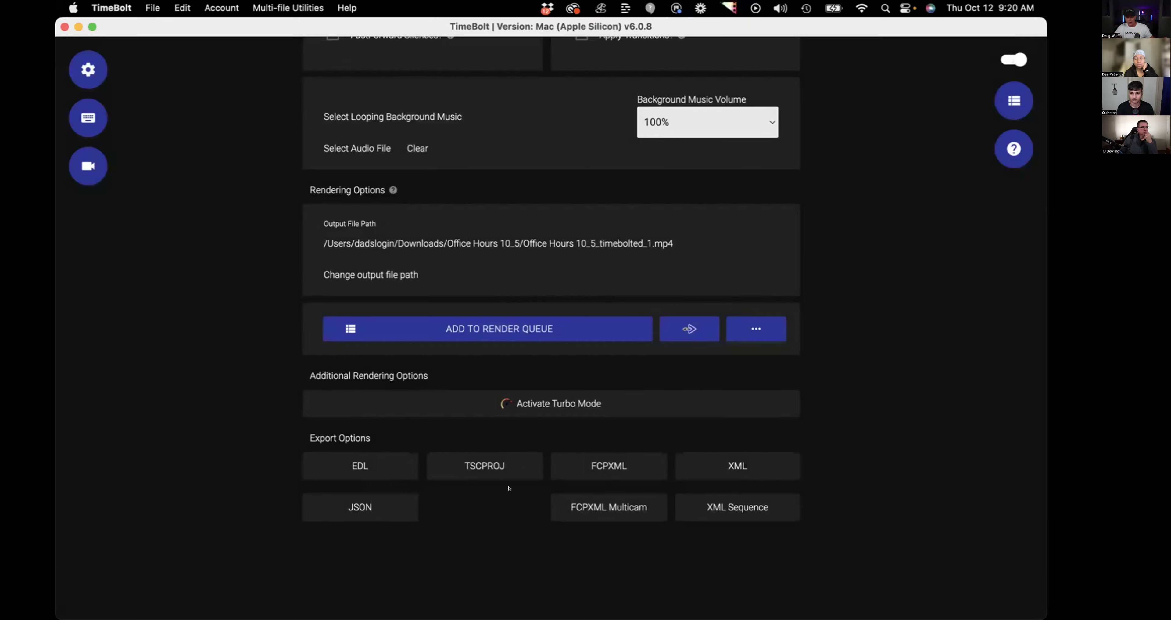
pyautogui.click(744, 320)
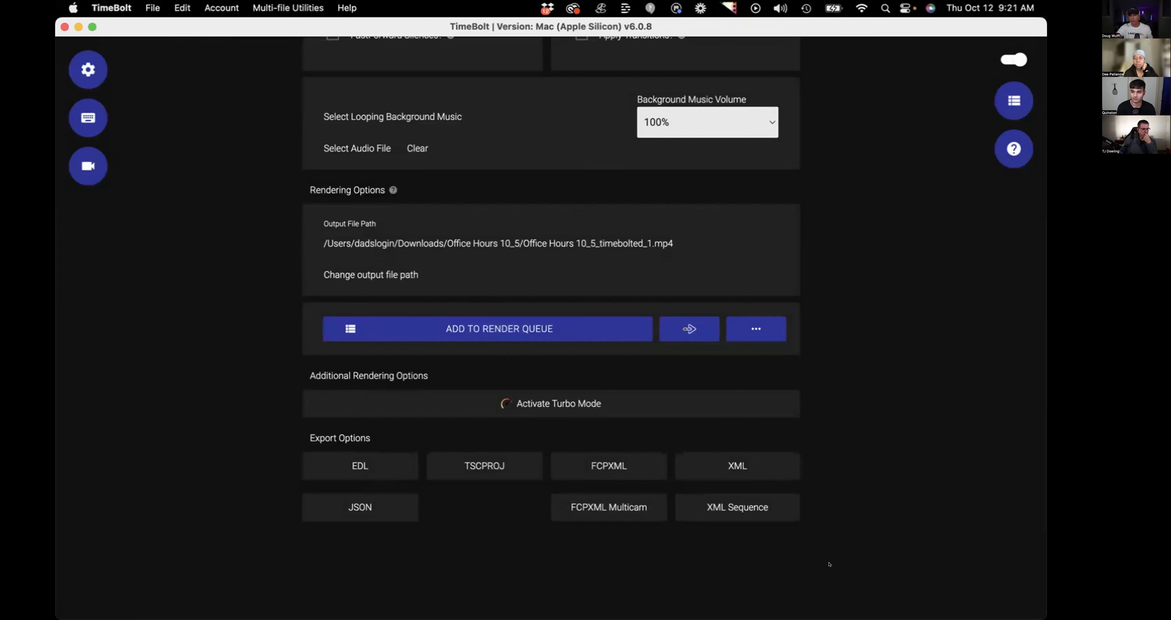
# Play back the timeline from about 3:50 to 4:18, cutting the short clips around 3:54, 3:57 and between 4:12 and 4:14.
pyautogui.scroll(15, 814, 482)
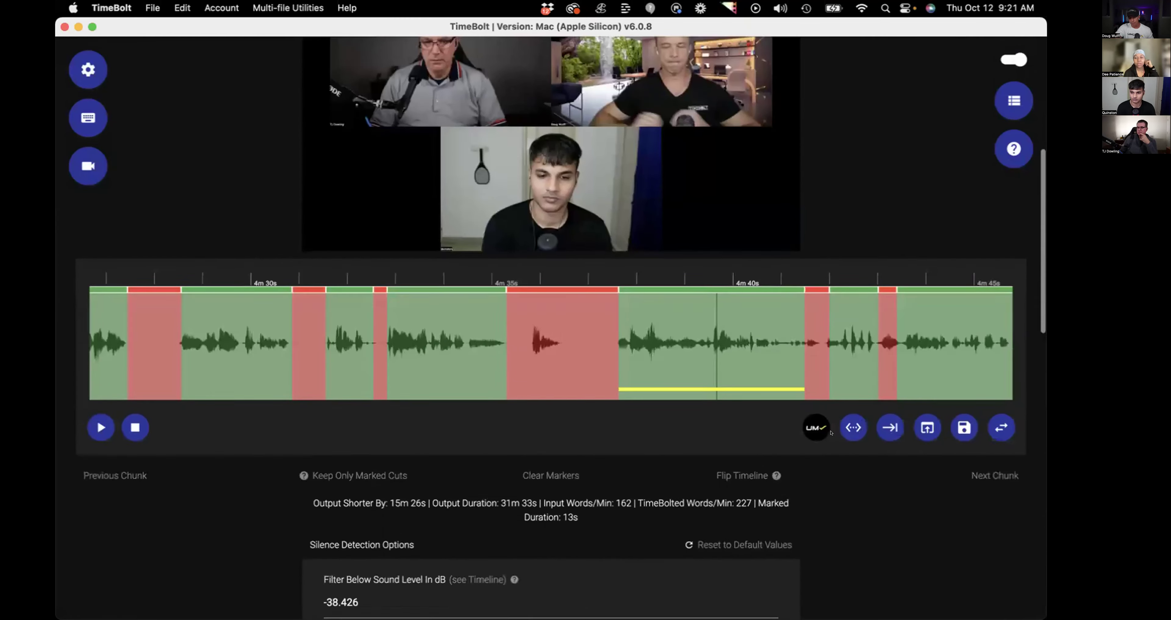
pyautogui.scroll(1, 831, 433)
pyautogui.scroll(1, 611, 380)
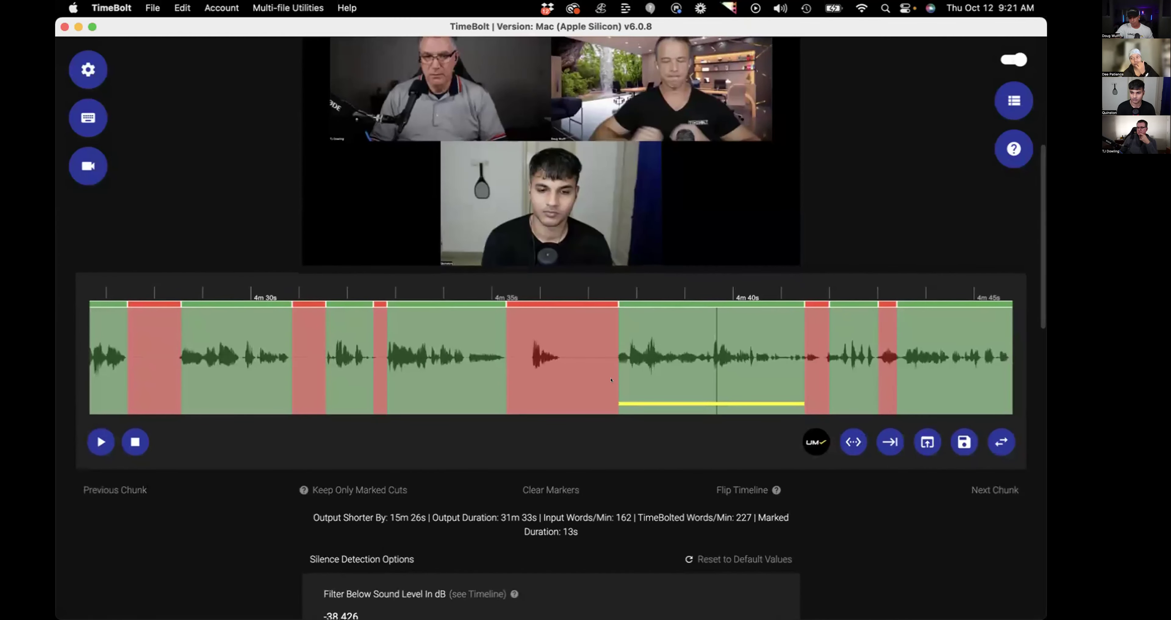
pyautogui.scroll(1, 612, 380)
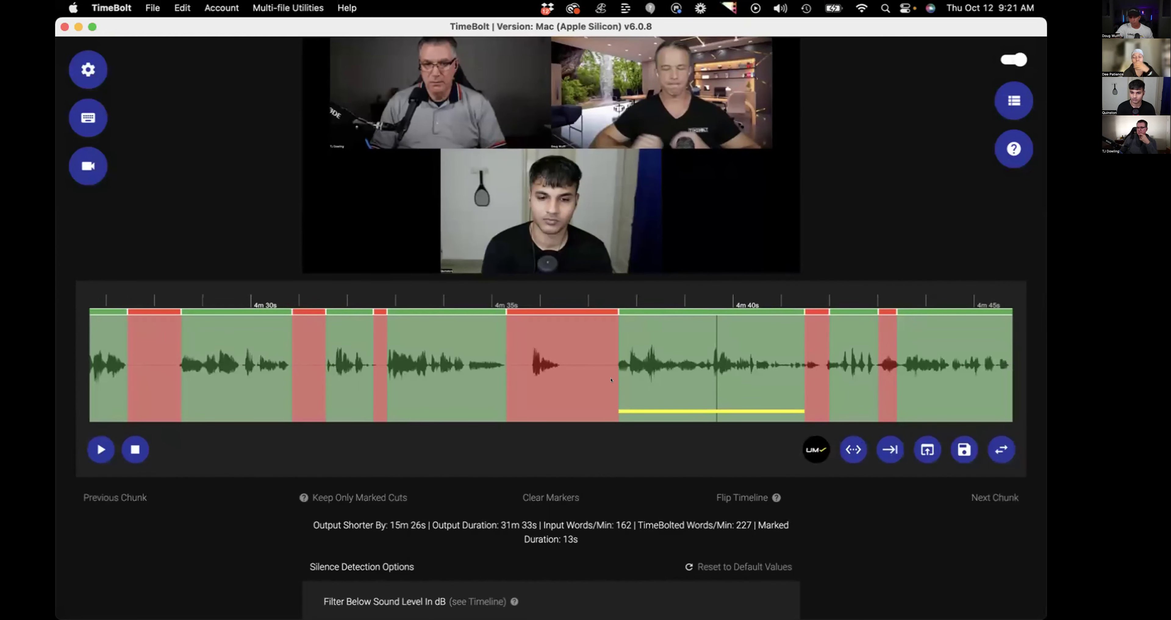
pyautogui.scroll(2, 611, 380)
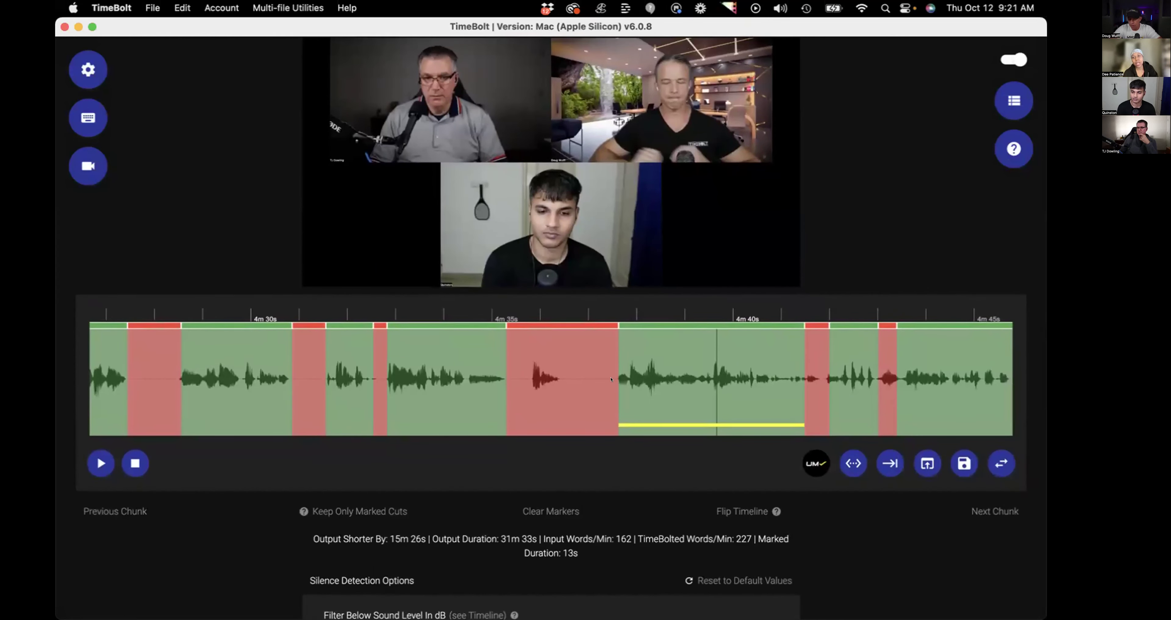
pyautogui.scroll(3, 612, 379)
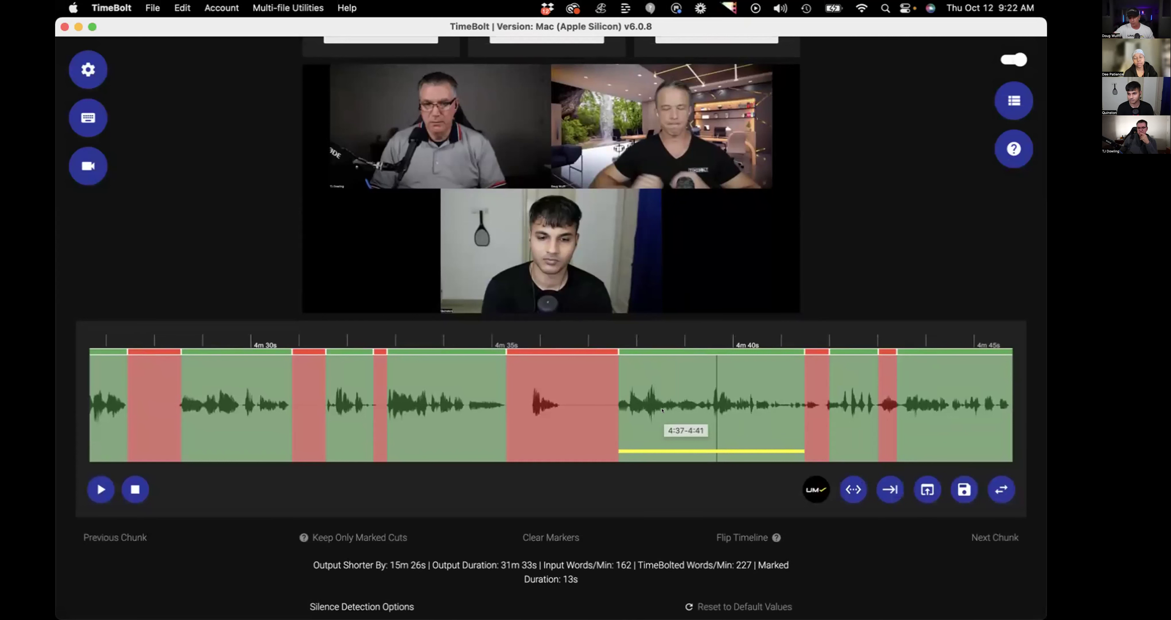
pyautogui.scroll(1, 576, 391)
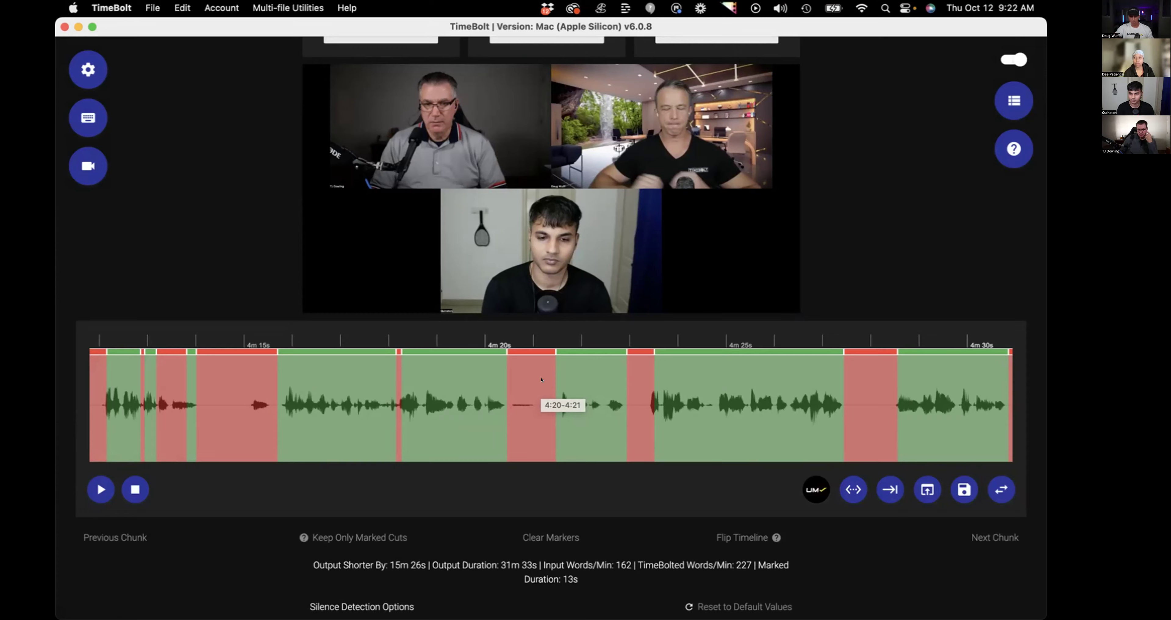
pyautogui.hscroll(-10, 541, 380)
pyautogui.click(180, 392)
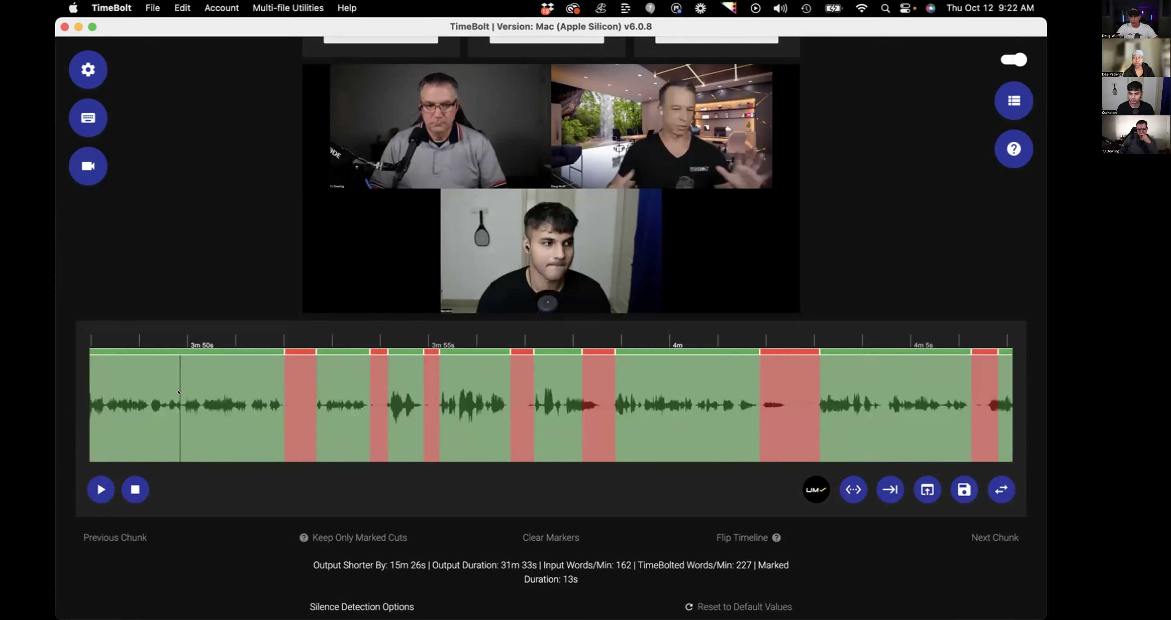
pyautogui.press('space')
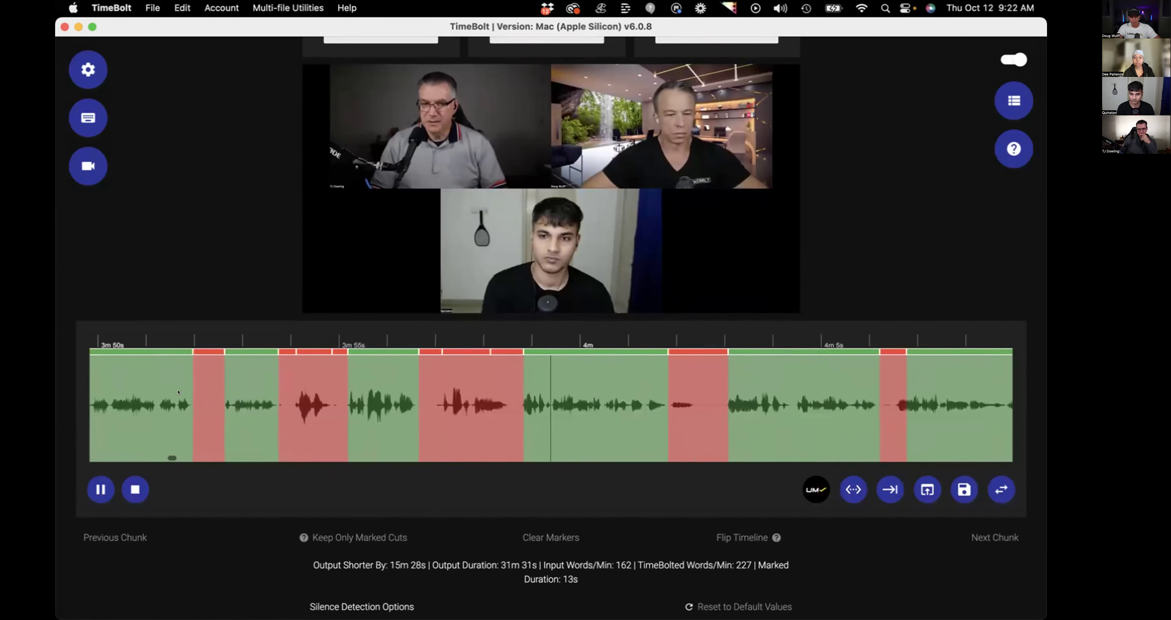
pyautogui.press('space')
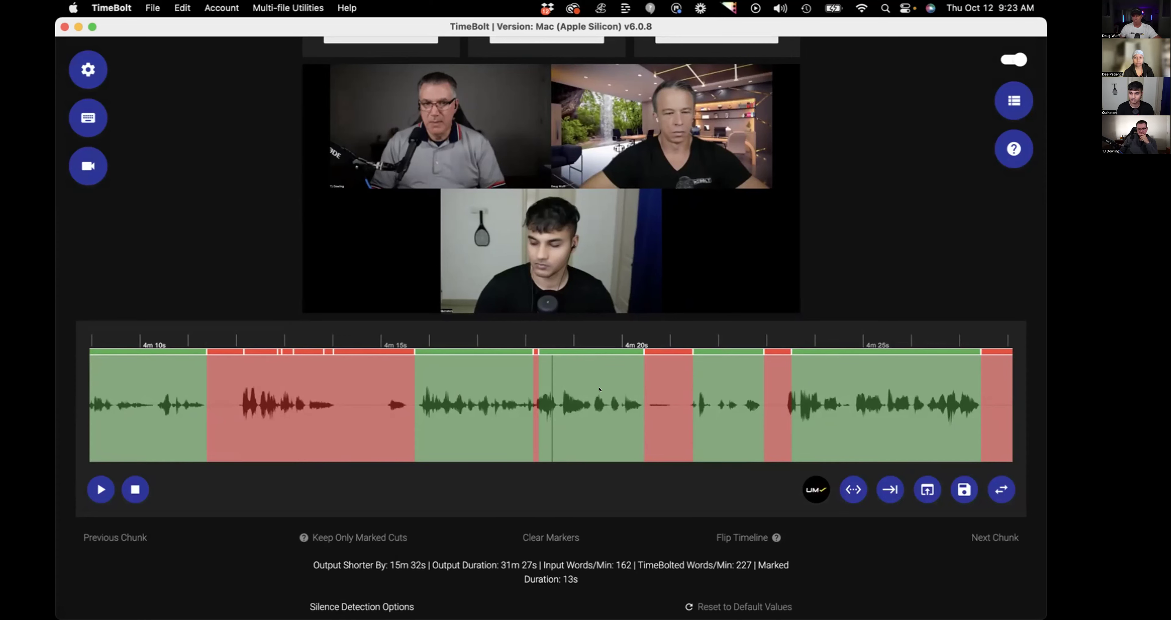
# Apply a centred 75% punch-in to the kept clip between about 4:18 and 4:20.
pyautogui.scroll(4, 599, 389)
pyautogui.scroll(-3, 809, 566)
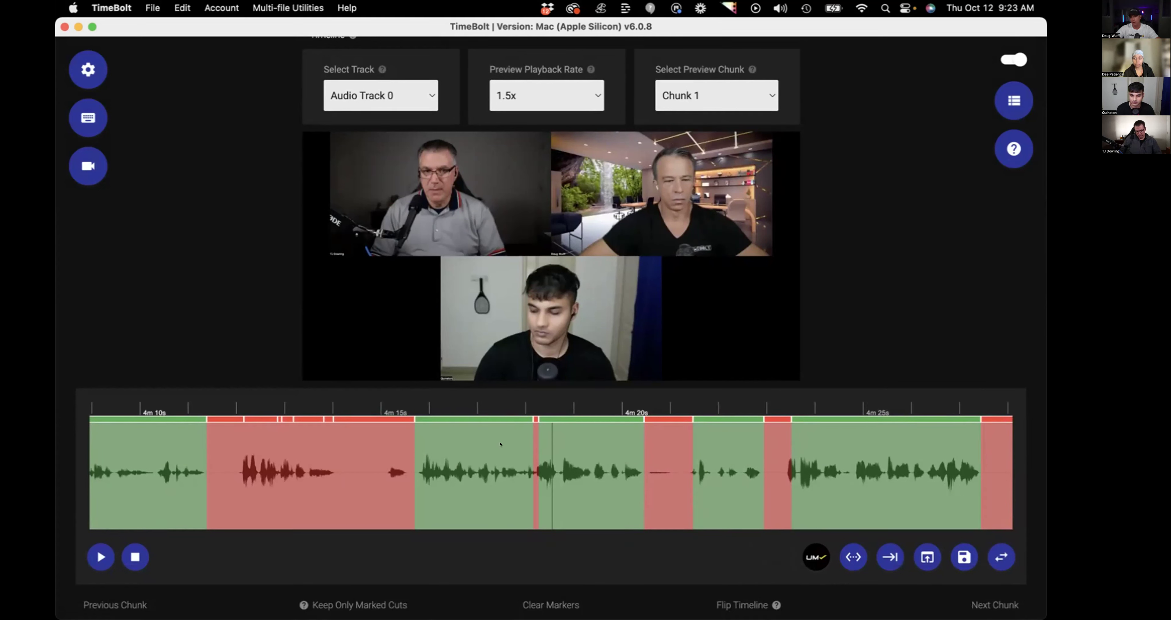
pyautogui.moveTo(501, 444)
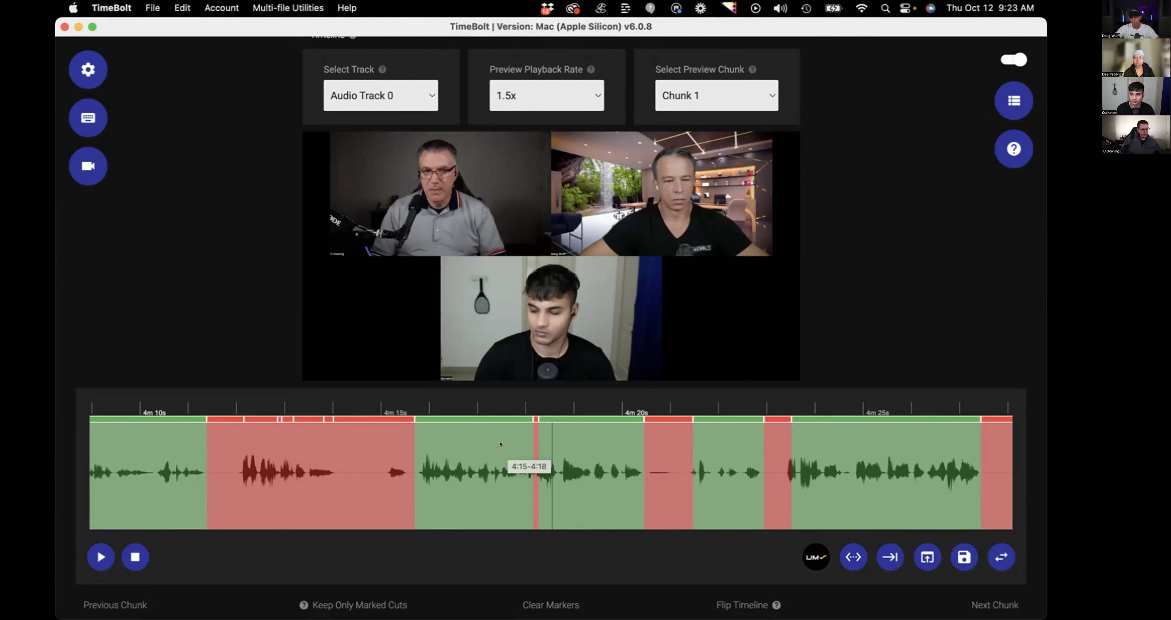
pyautogui.press('z')
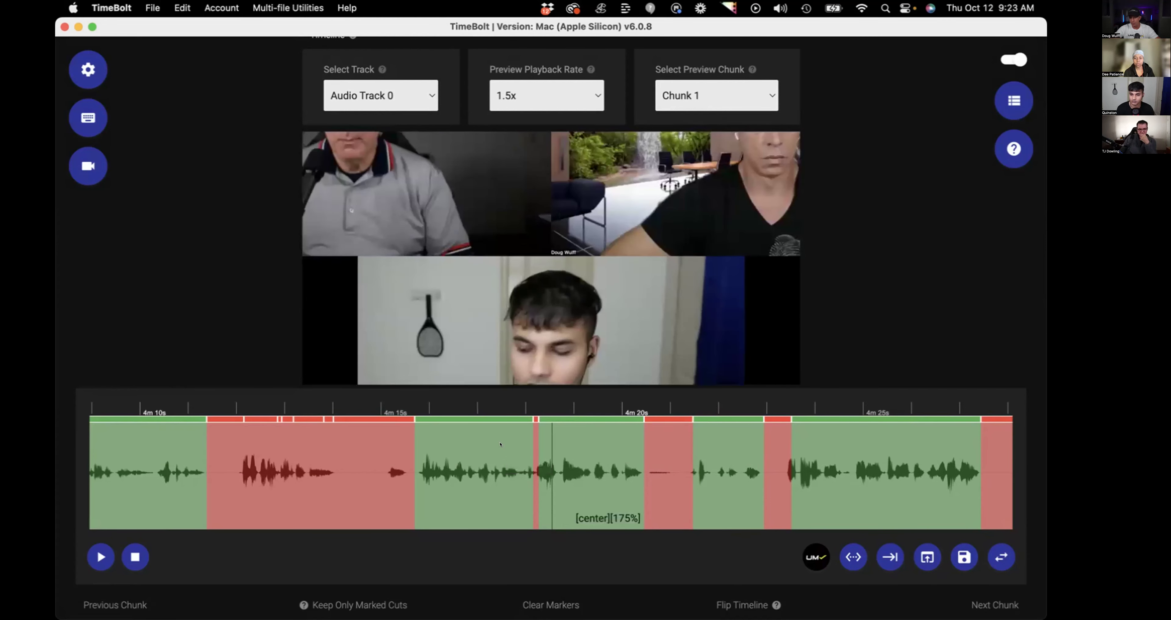
# Enable FastForward Silences and switch the removed segment between about 4:14 and 4:15 to fast-forward.
pyautogui.scroll(-15, 578, 300)
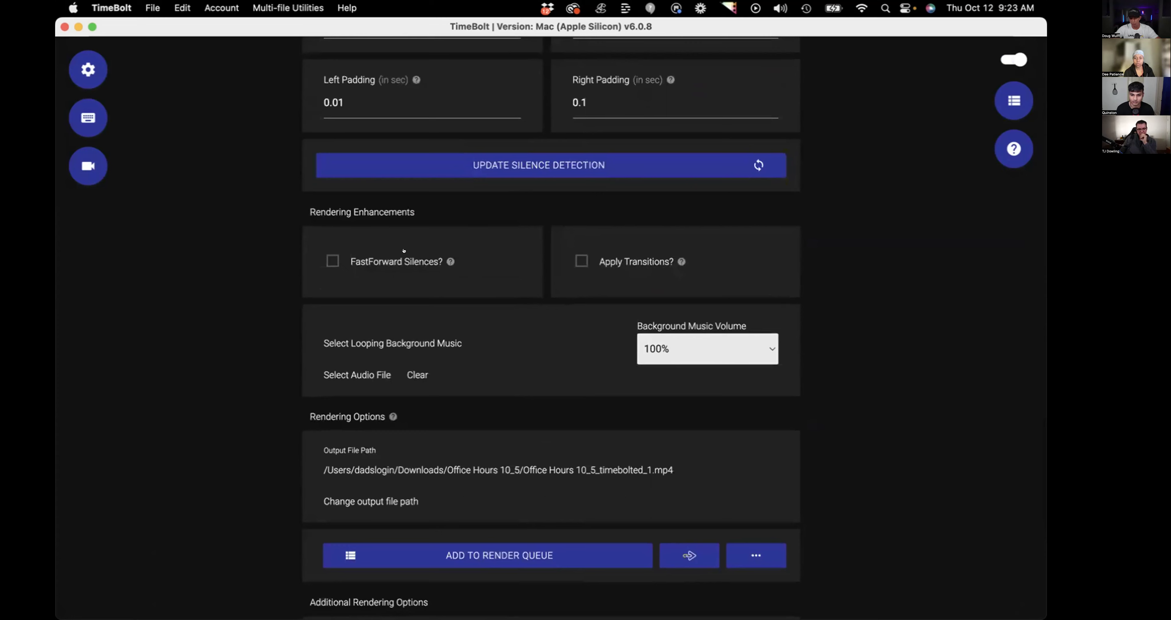
pyautogui.click(402, 256)
pyautogui.scroll(3, 501, 341)
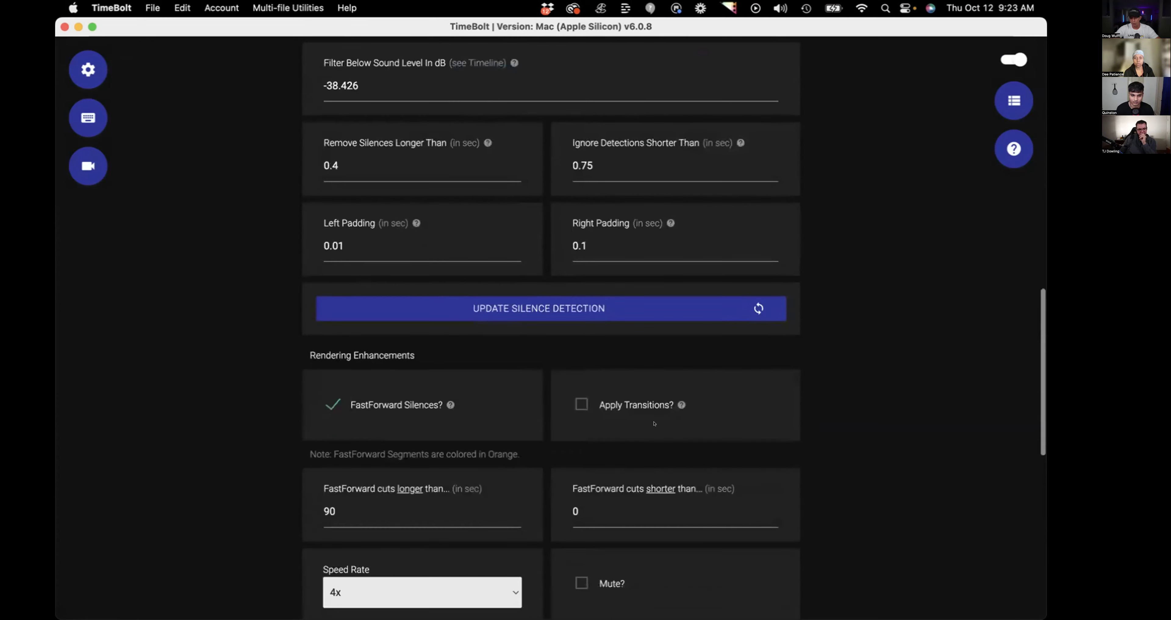
pyautogui.click(589, 502)
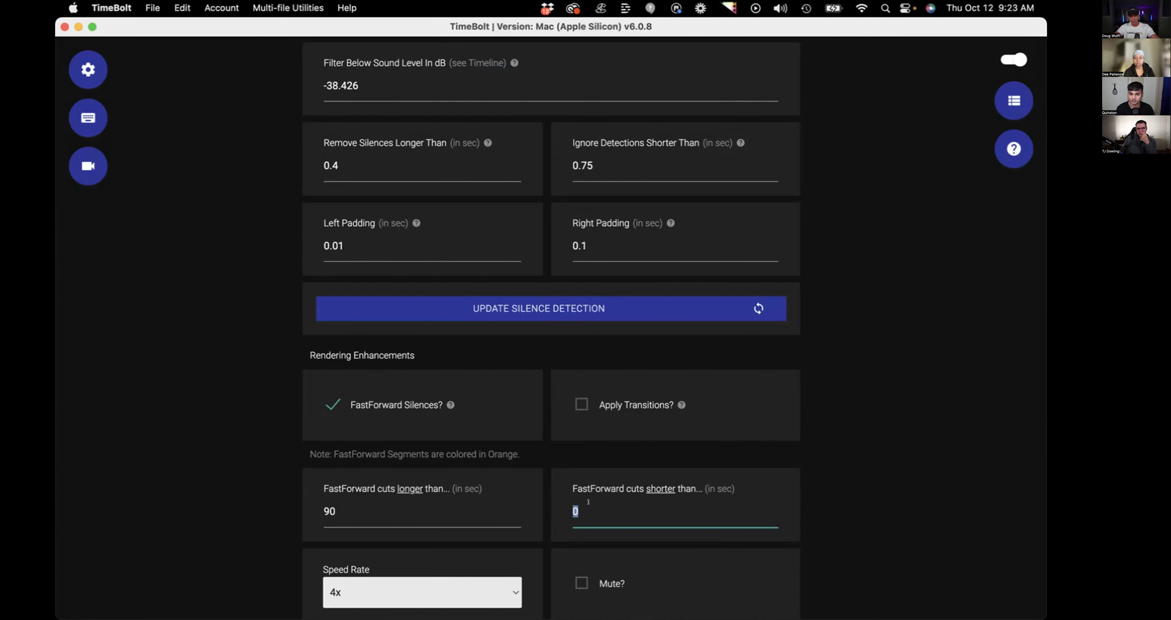
pyautogui.press('Return')
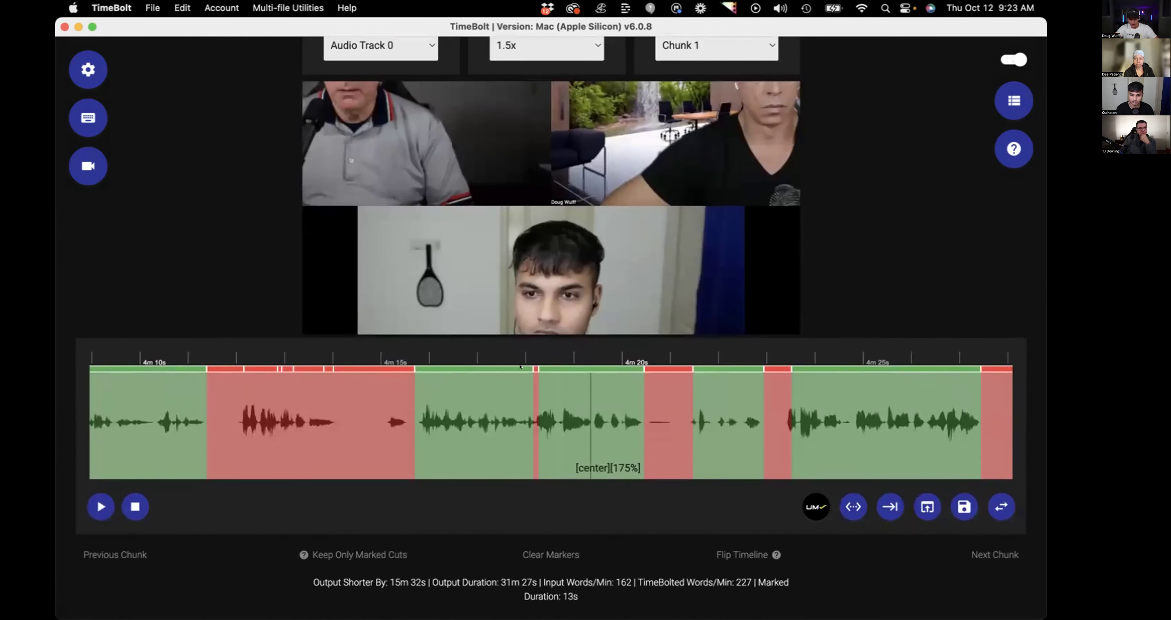
pyautogui.click(390, 368)
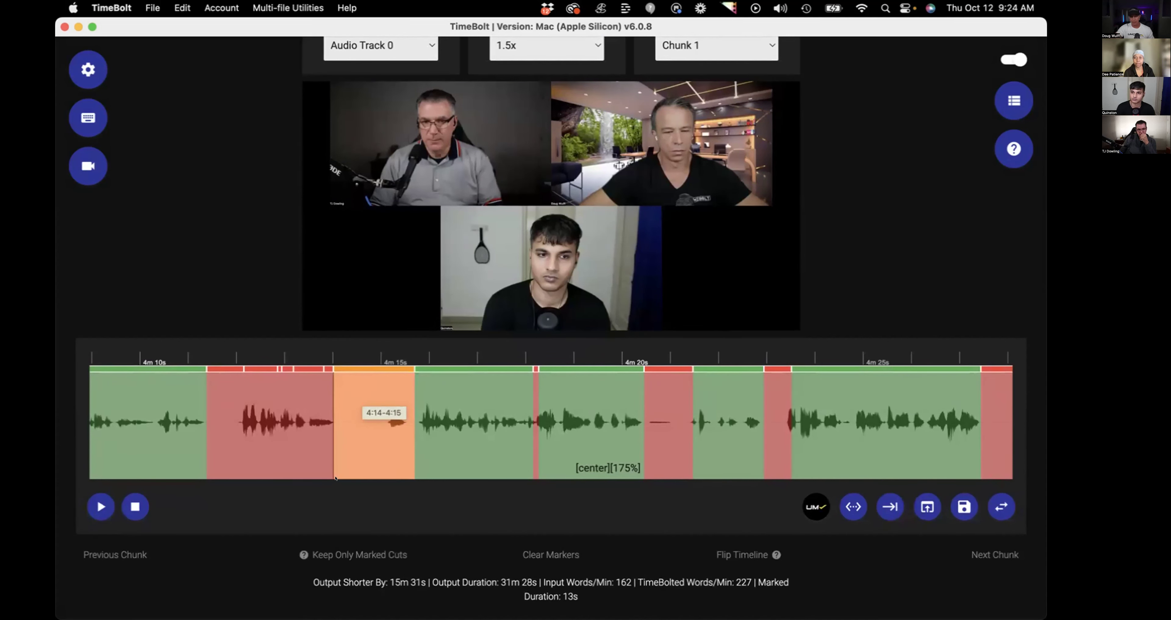
pyautogui.scroll(-1, 542, 447)
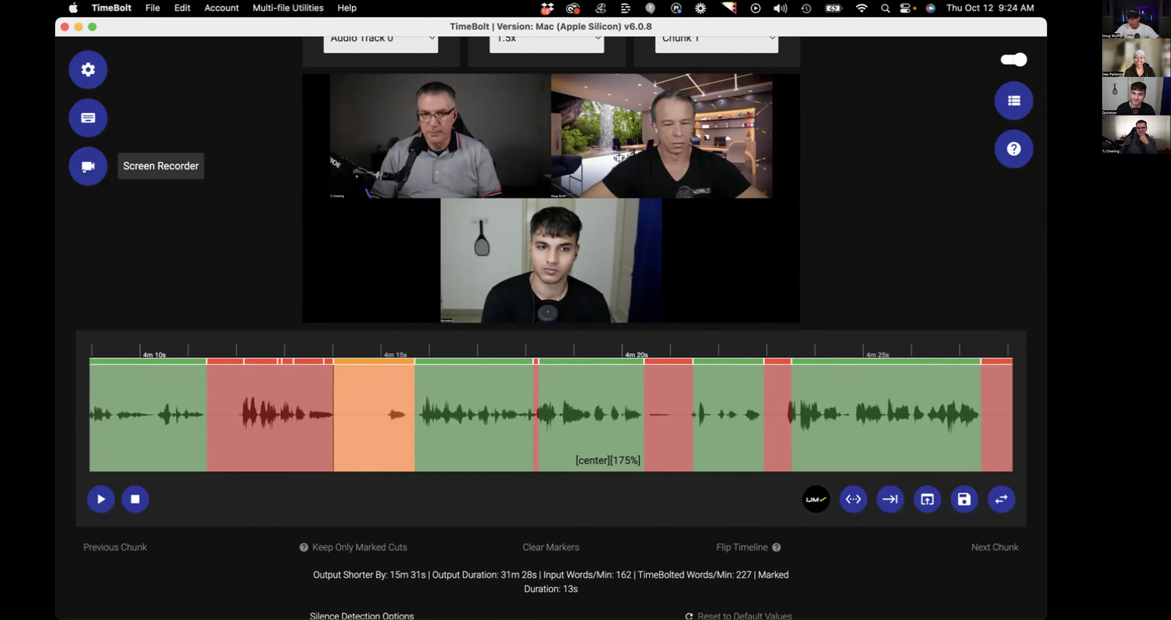
# Open the screen recorder, check its recording quality choices, and close its settings window.
pyautogui.click(83, 170)
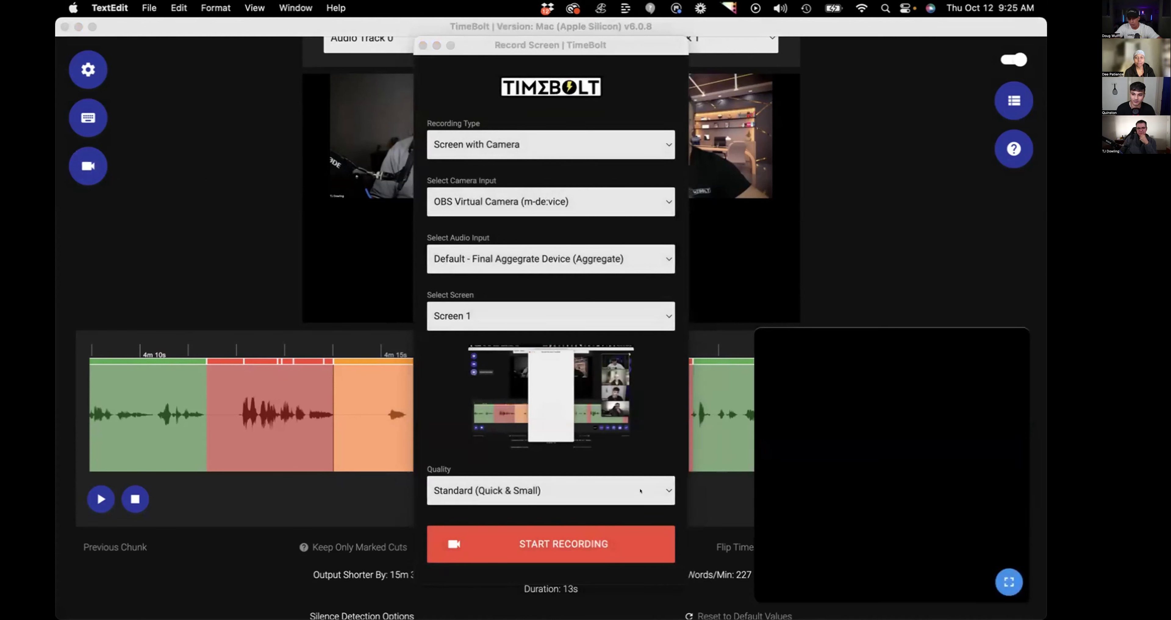
pyautogui.click(662, 488)
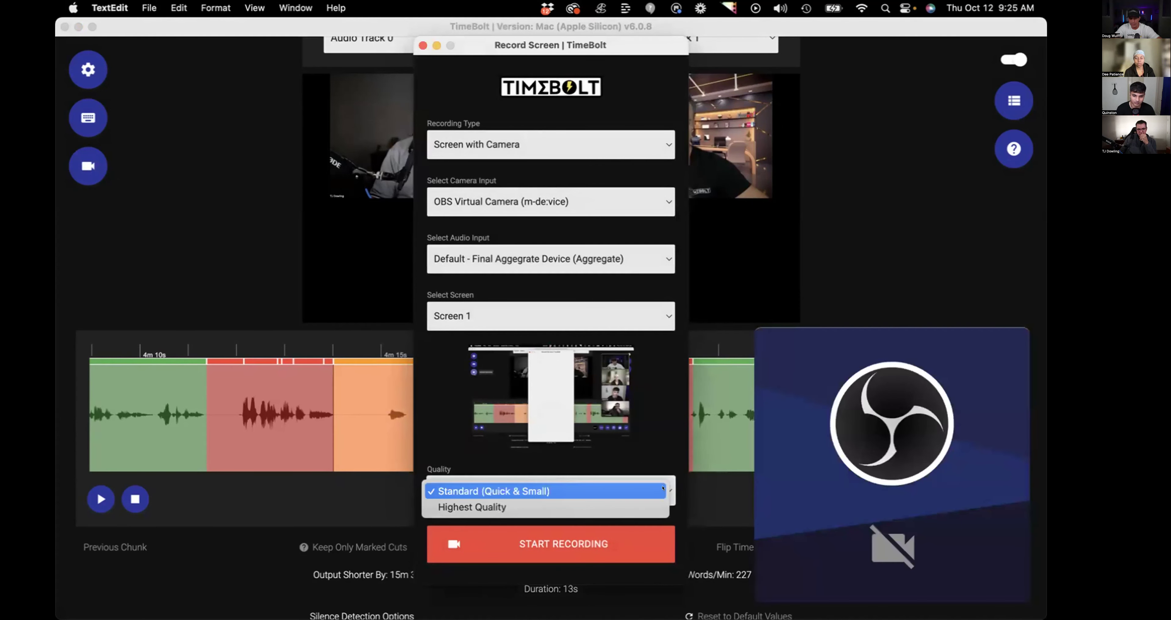
pyautogui.click(775, 468)
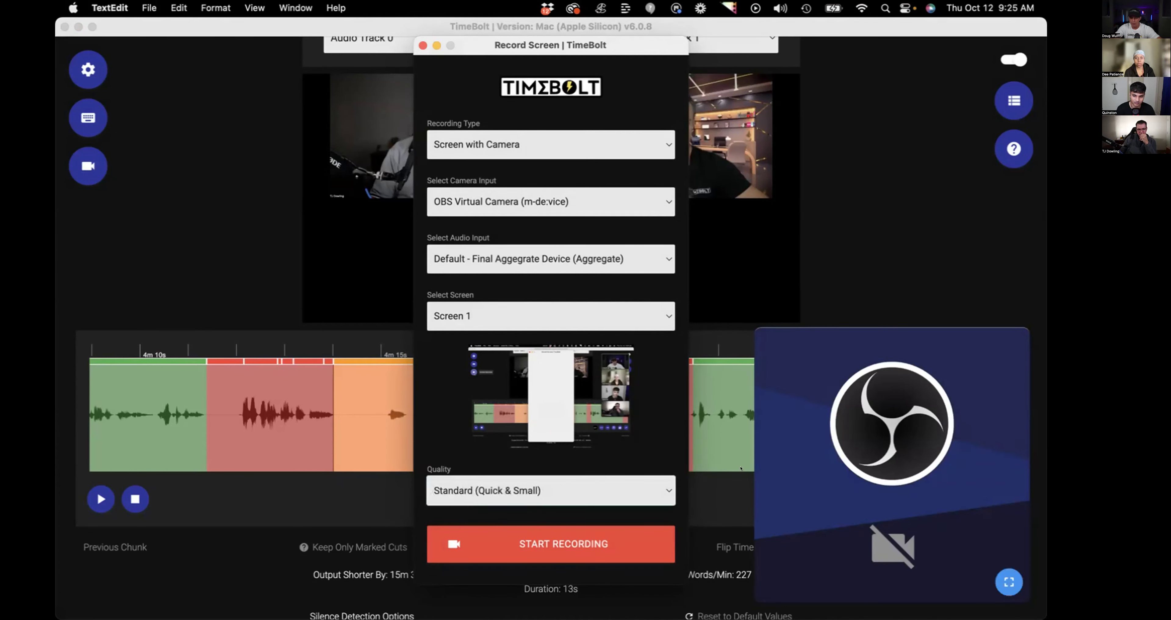
pyautogui.click(422, 46)
# Bring the Record Screen window back to the front and choose ZV-E10 as its camera input.
pyautogui.scroll(-10, 523, 344)
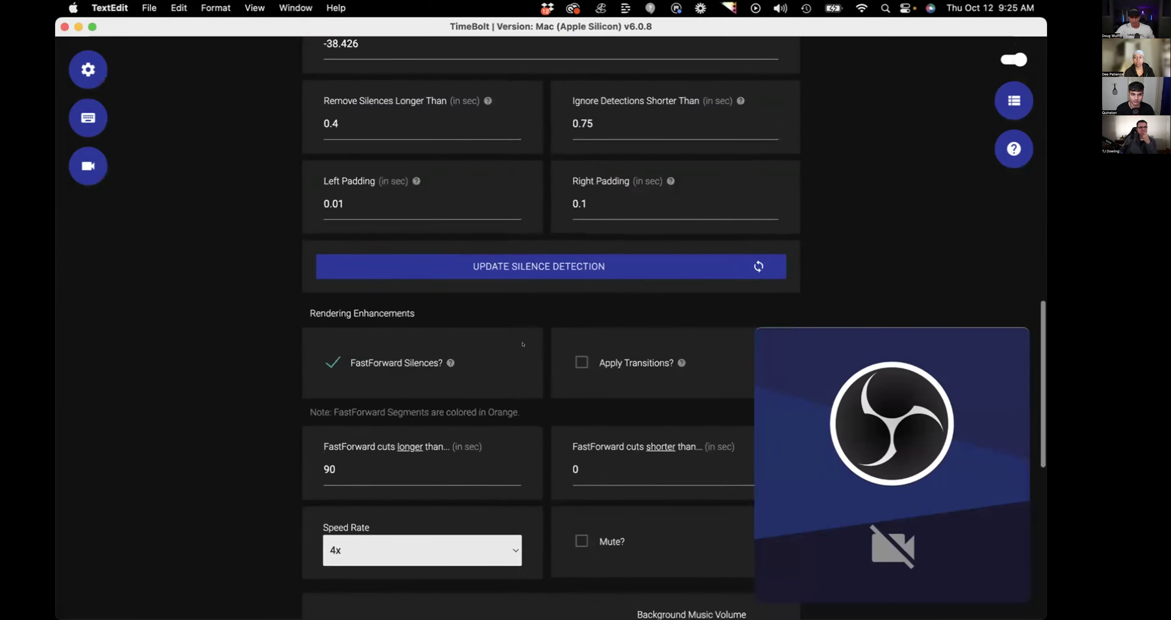
pyautogui.scroll(-10, 523, 344)
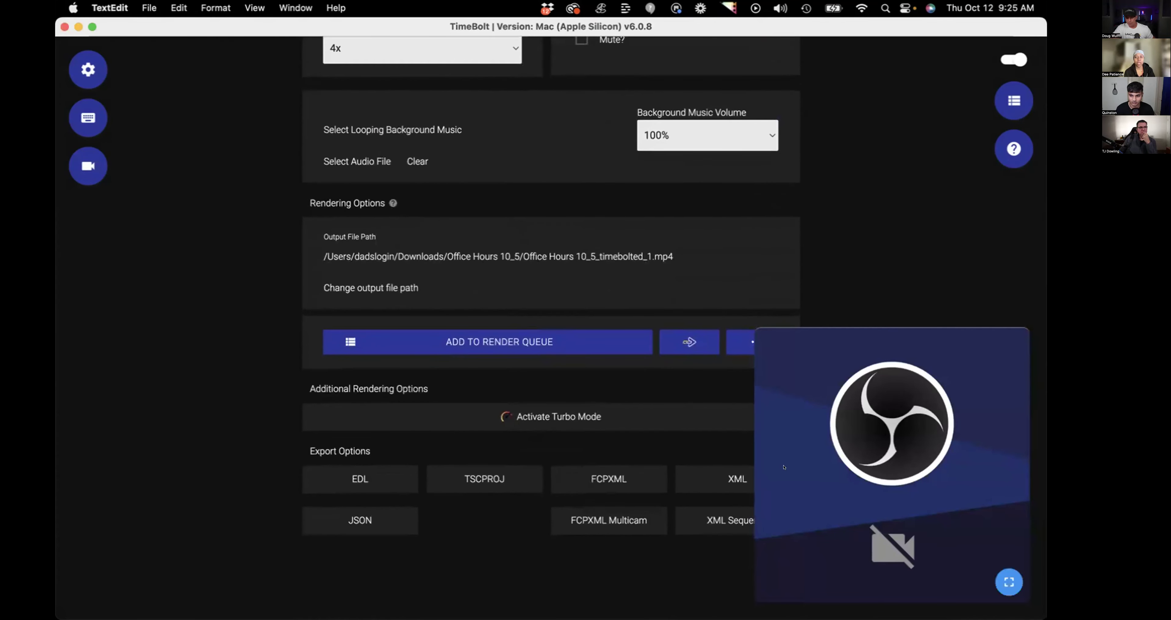
pyautogui.hotkey('ctrl', 'Up')
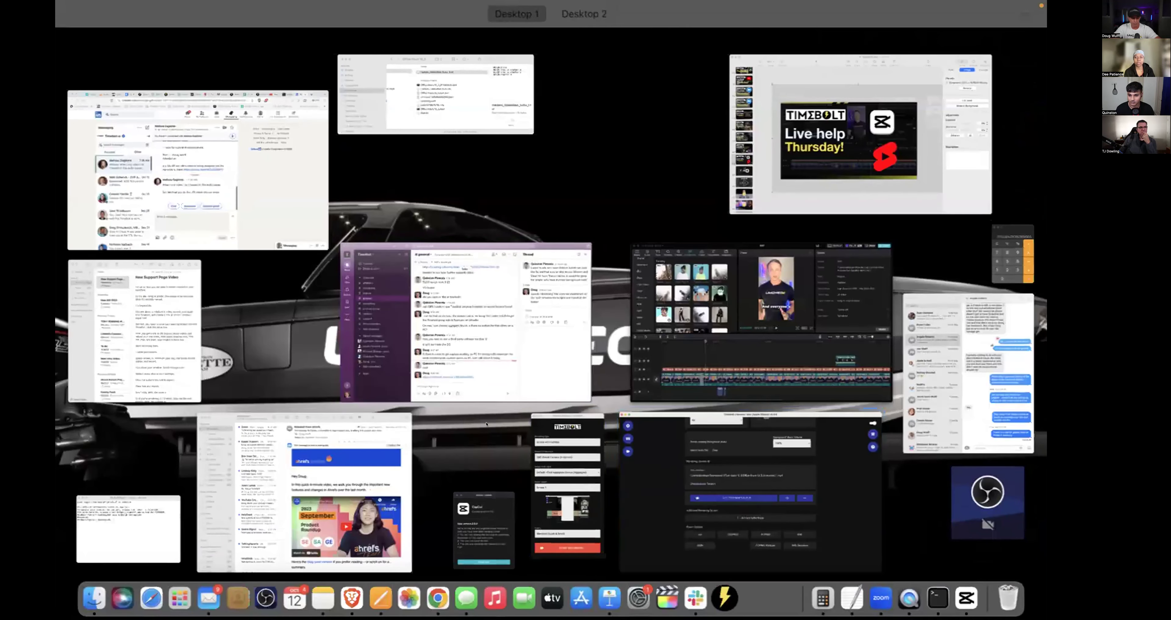
pyautogui.click(567, 495)
pyautogui.click(632, 201)
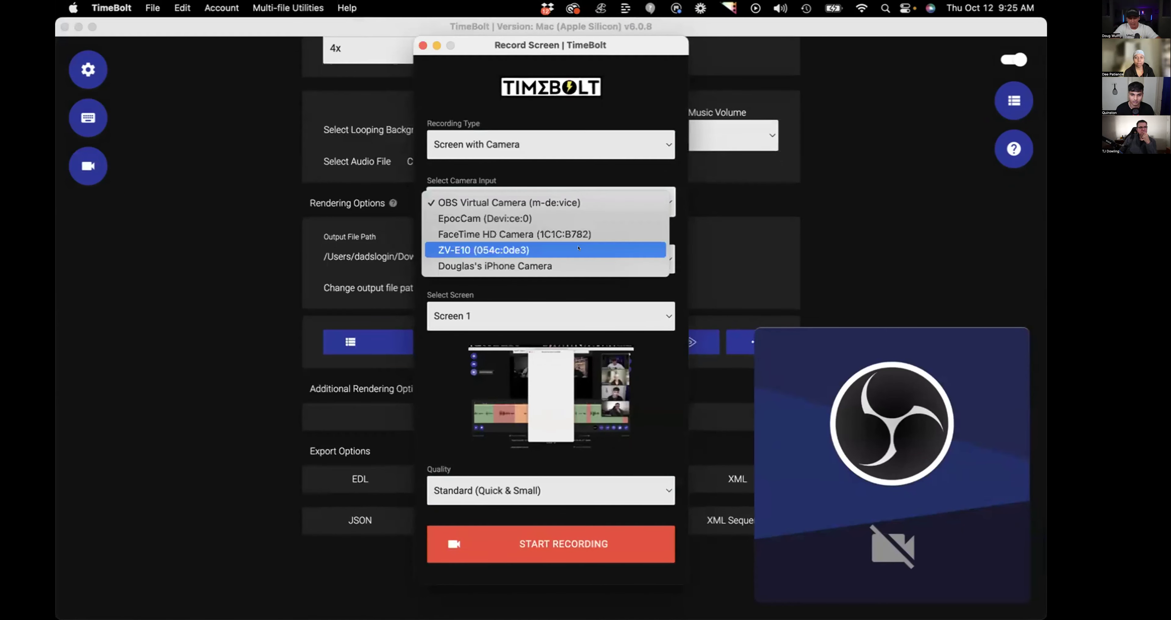
pyautogui.click(579, 249)
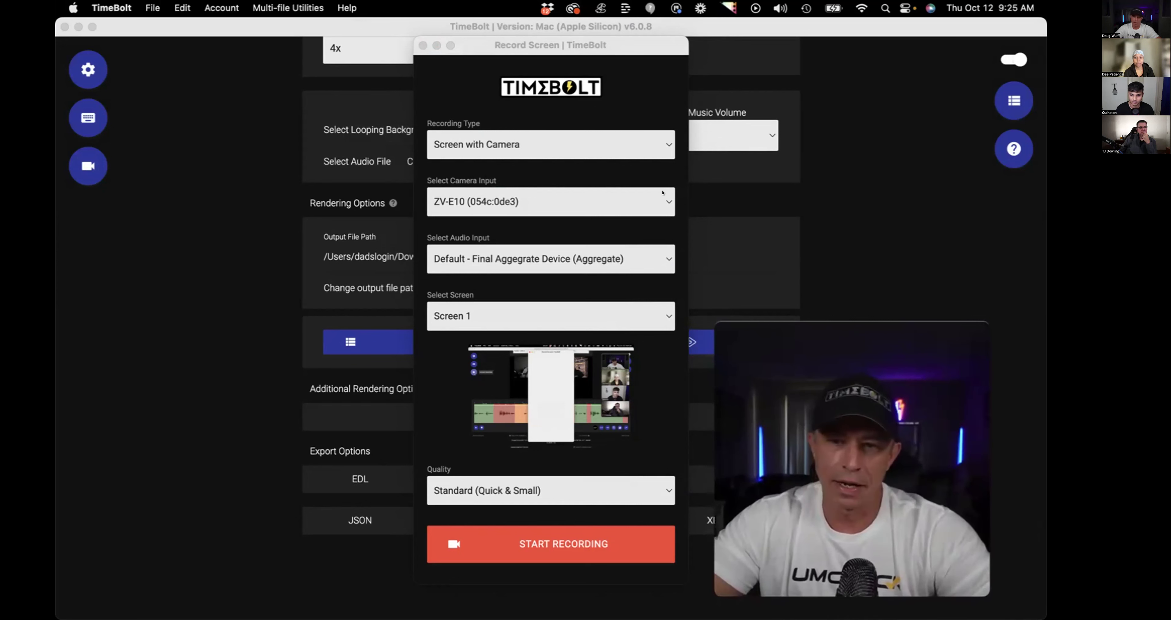
pyautogui.click(654, 203)
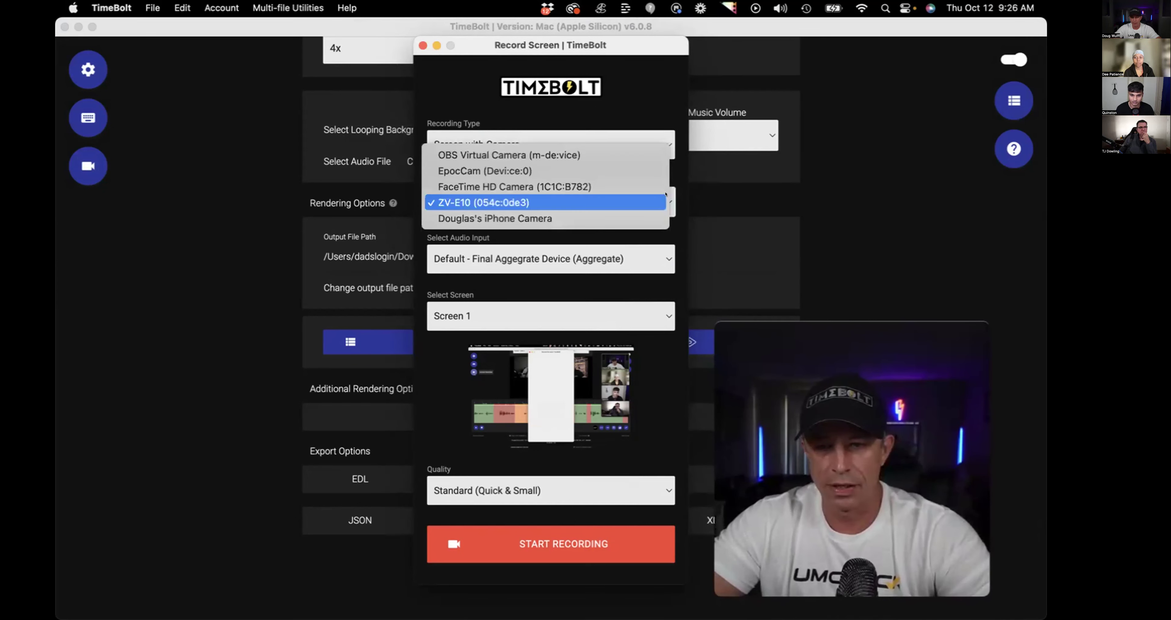
pyautogui.click(664, 202)
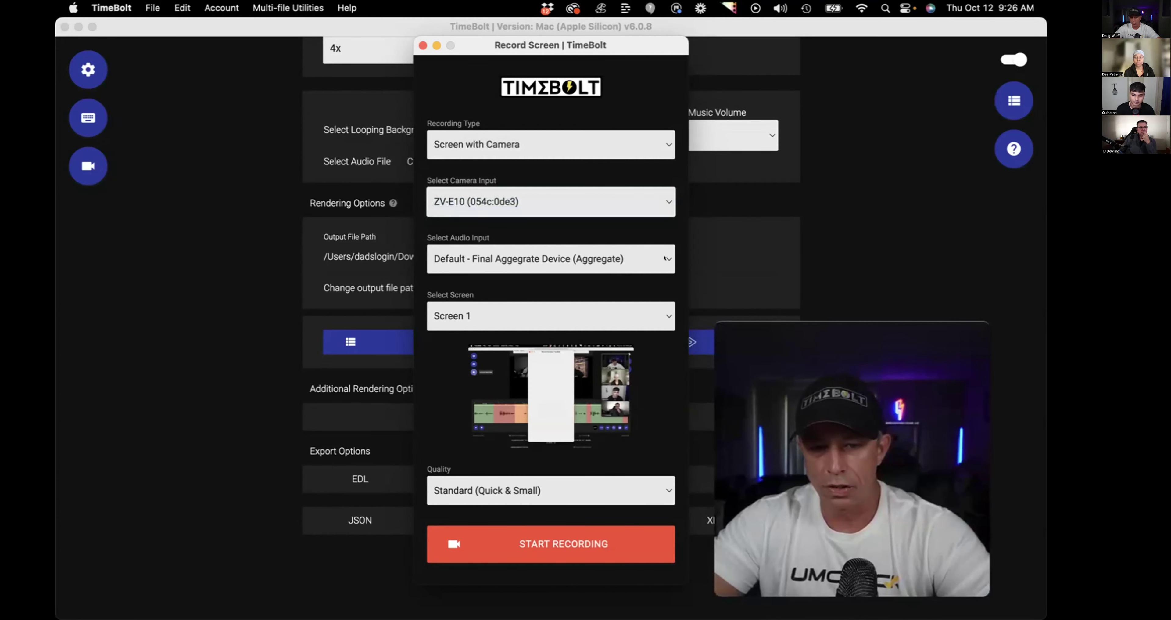
# Check which screens the recorder offers for capture and close the Record Screen window.
pyautogui.click(654, 312)
pyautogui.click(654, 314)
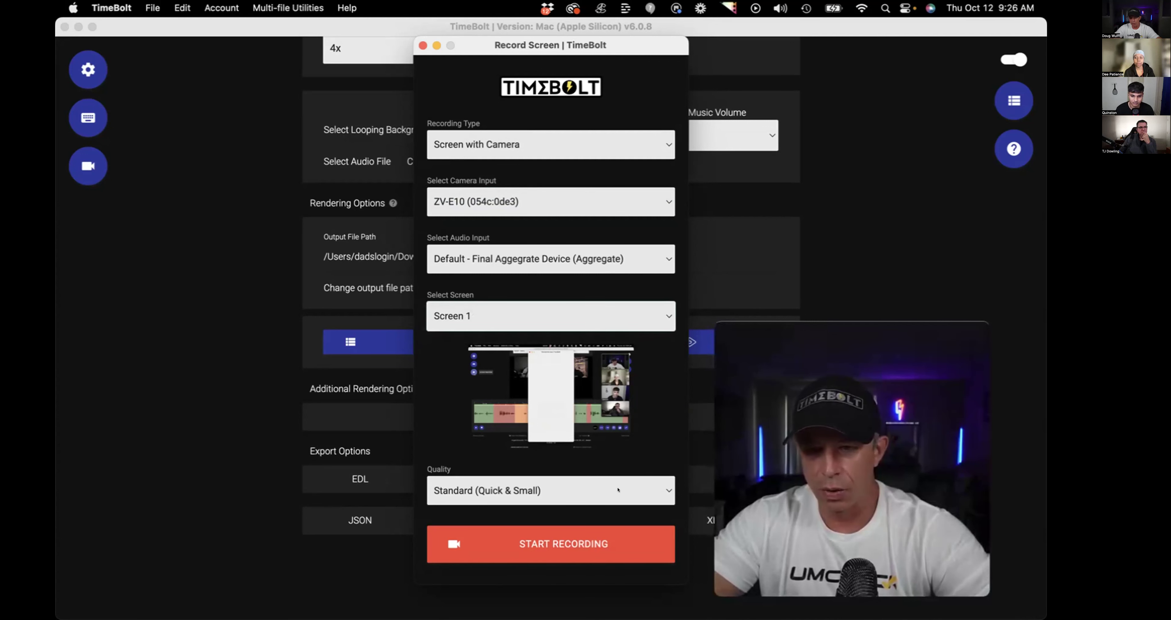
pyautogui.click(423, 45)
# Open the Turbo Mode settings to examine the time limit, speed multiplier and render options, and close them.
pyautogui.scroll(15, 497, 245)
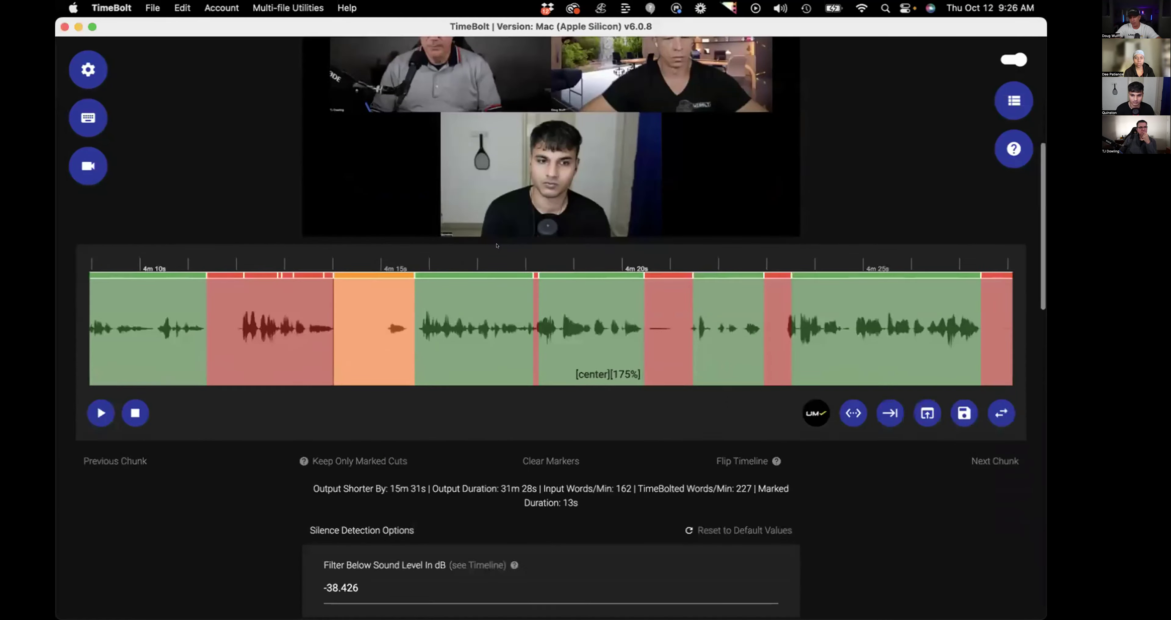
pyautogui.scroll(-15, 497, 245)
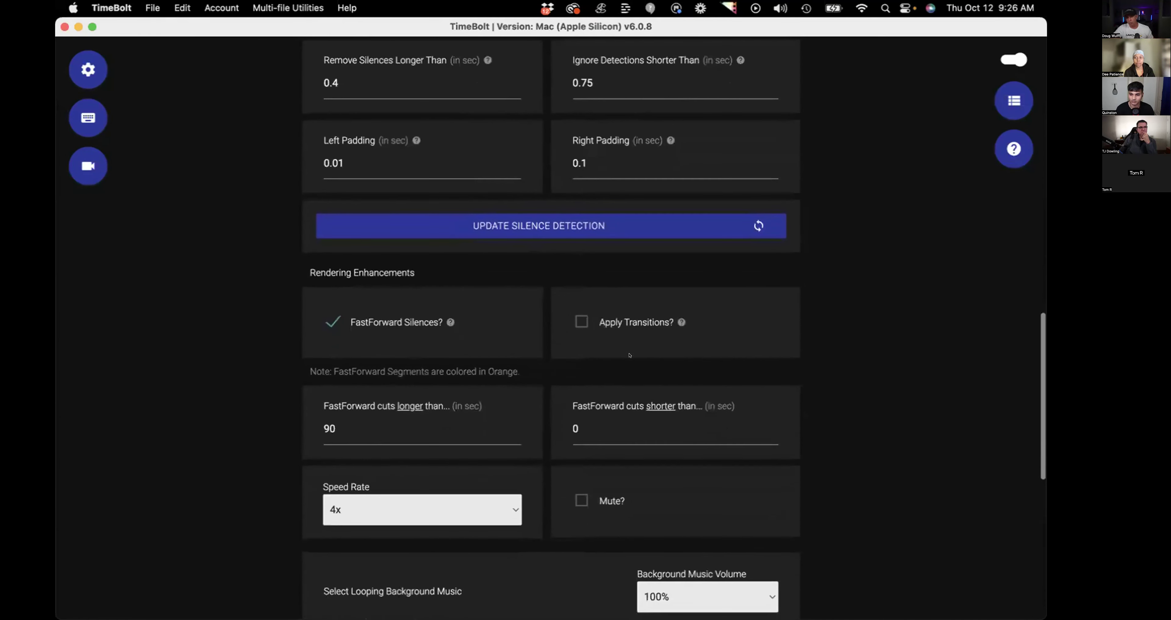
pyautogui.scroll(-10, 629, 354)
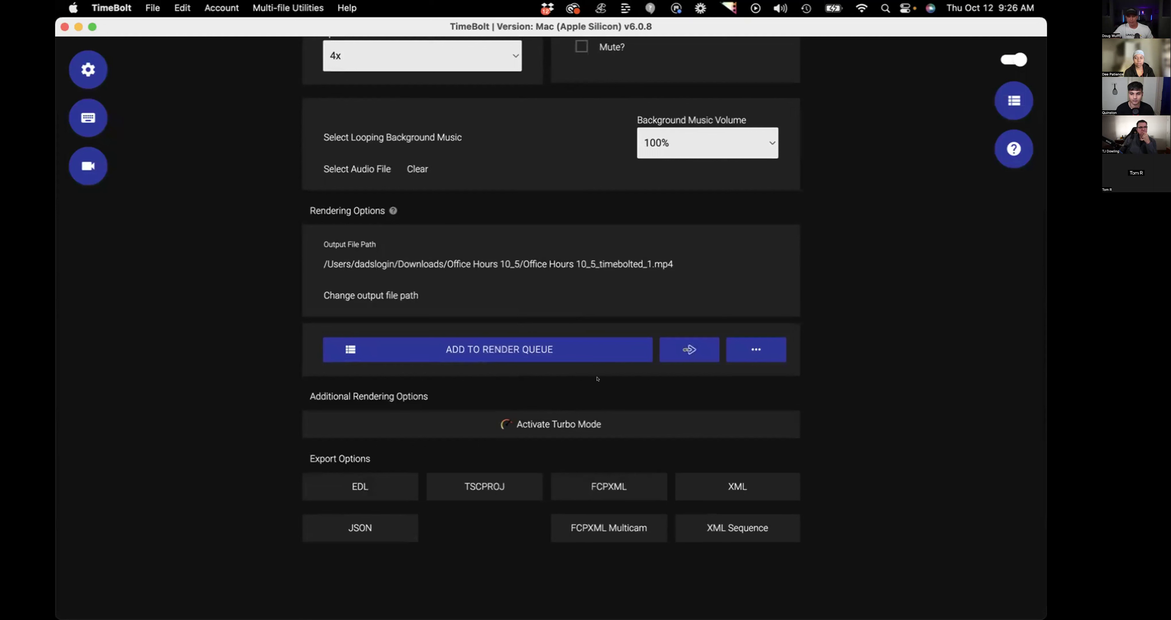
pyautogui.click(555, 416)
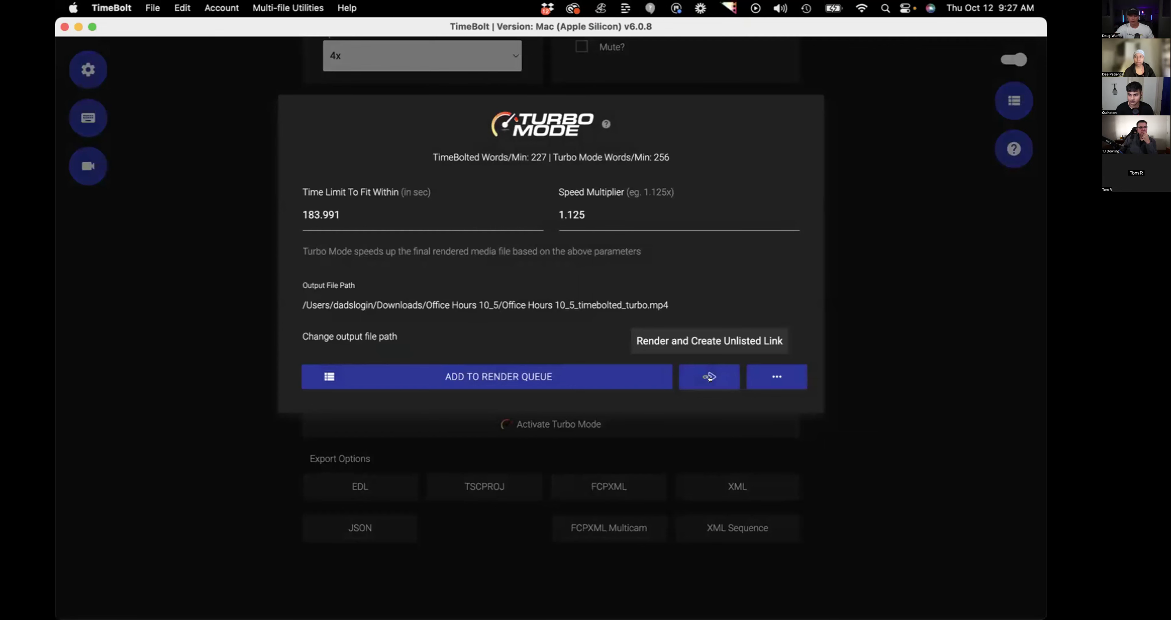
pyautogui.click(267, 213)
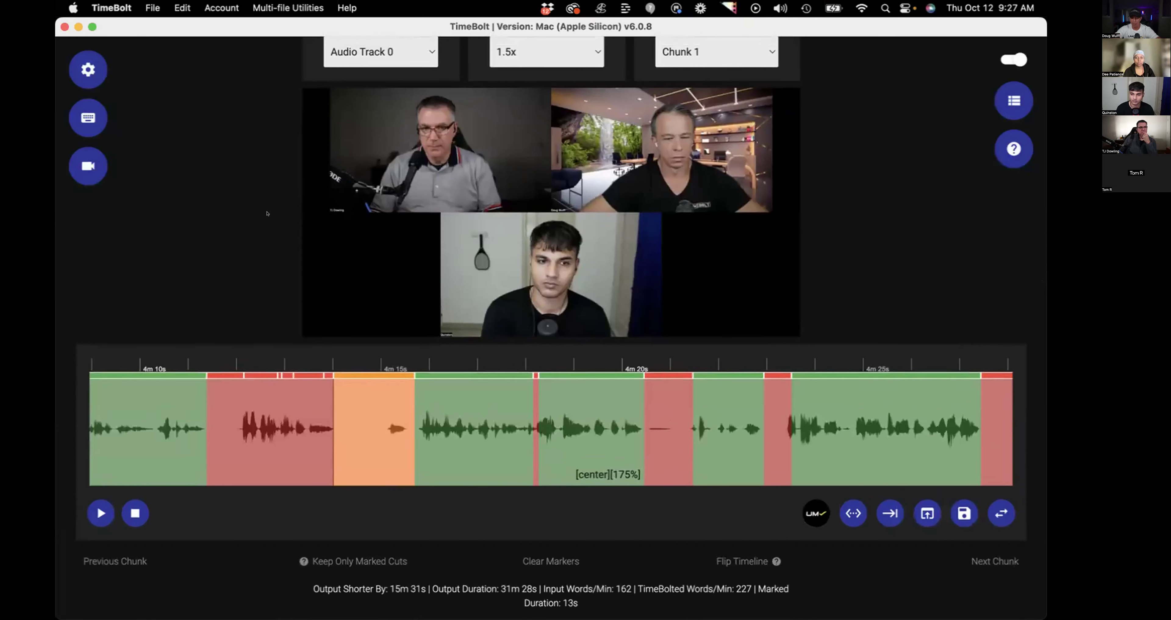
# Play back the fast-forward segment between about 4:14 and 4:15.
pyautogui.scroll(2, 267, 213)
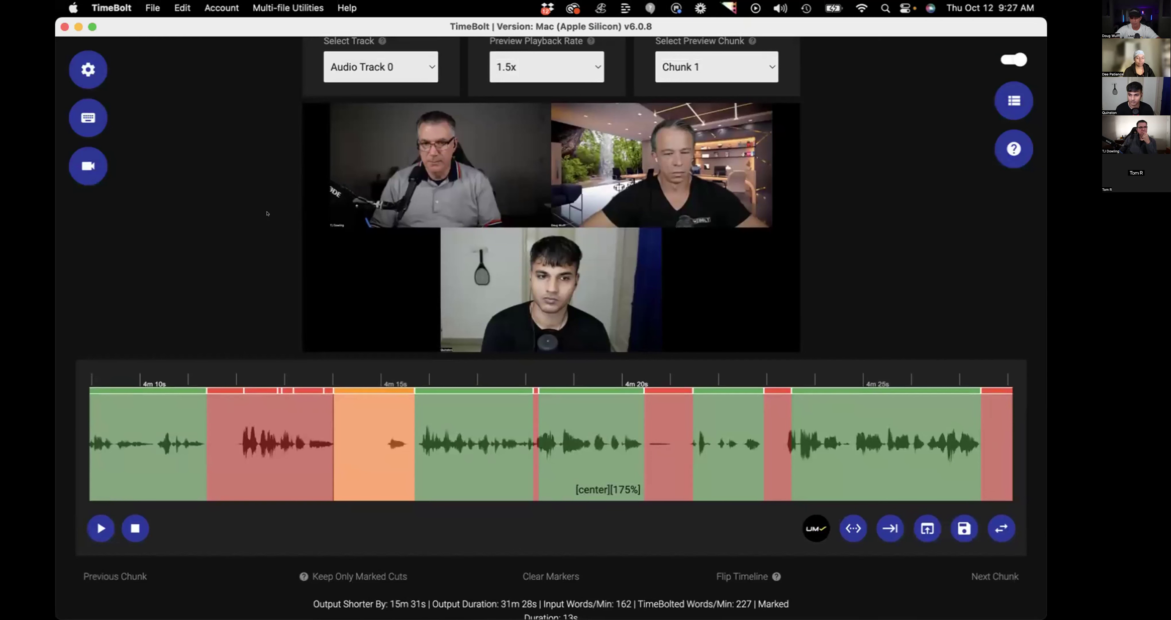
pyautogui.scroll(2, 271, 209)
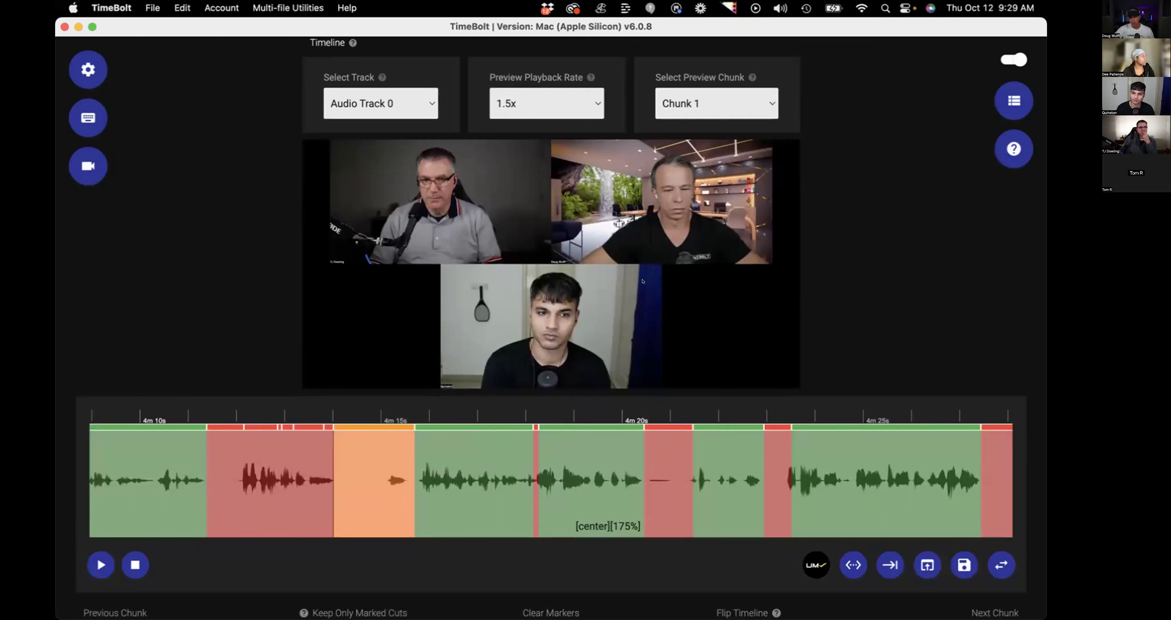
pyautogui.press('space')
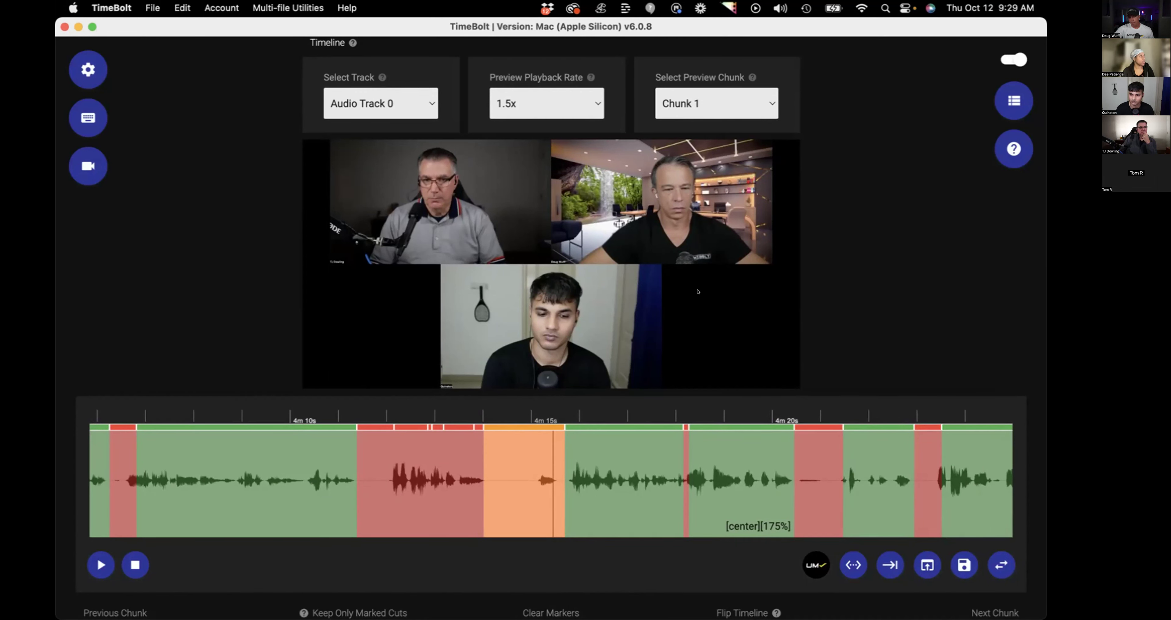
# Cycle the kept clip between 4:15 and 4:18 through the centred 120% and 175% punch-ins and back to none.
pyautogui.scroll(-1, 698, 292)
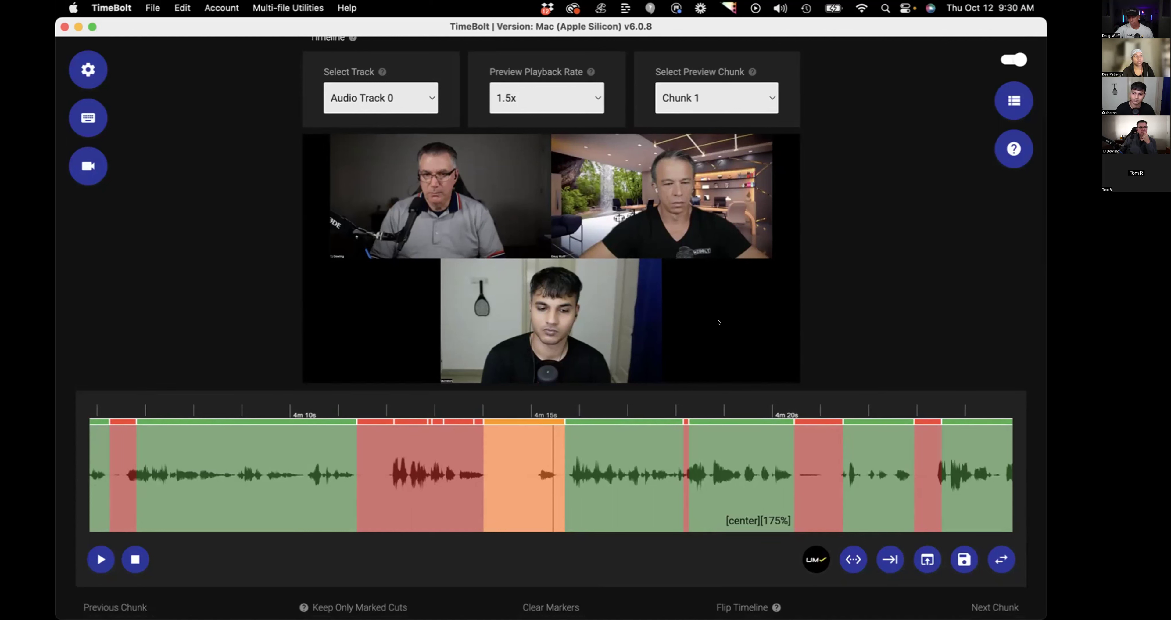
pyautogui.click(630, 469)
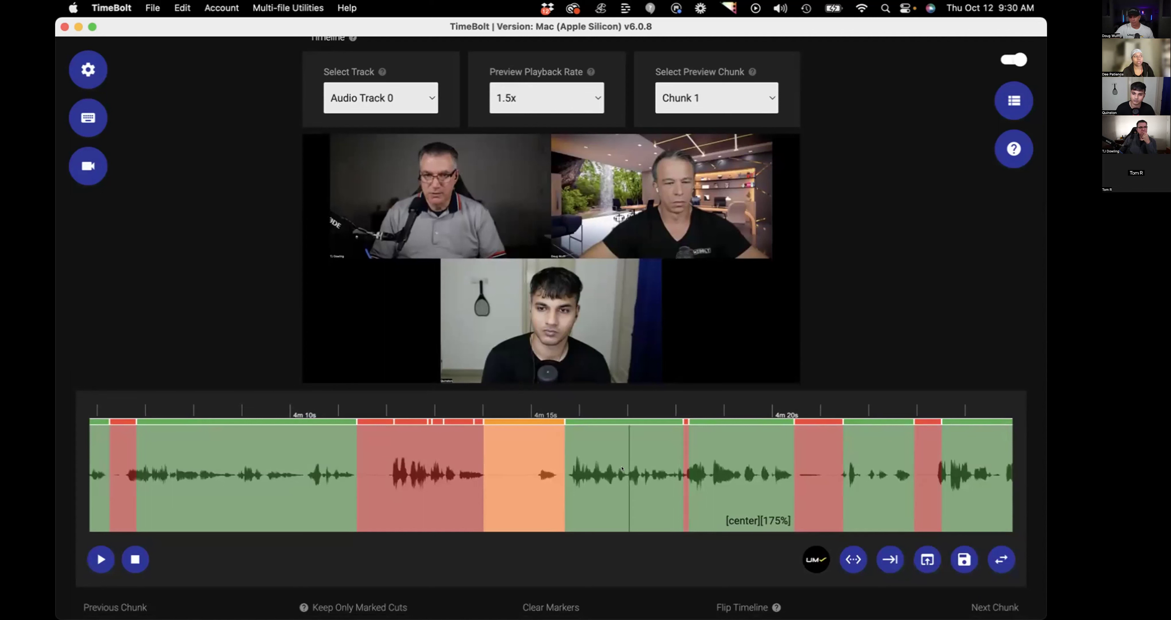
pyautogui.press('z')
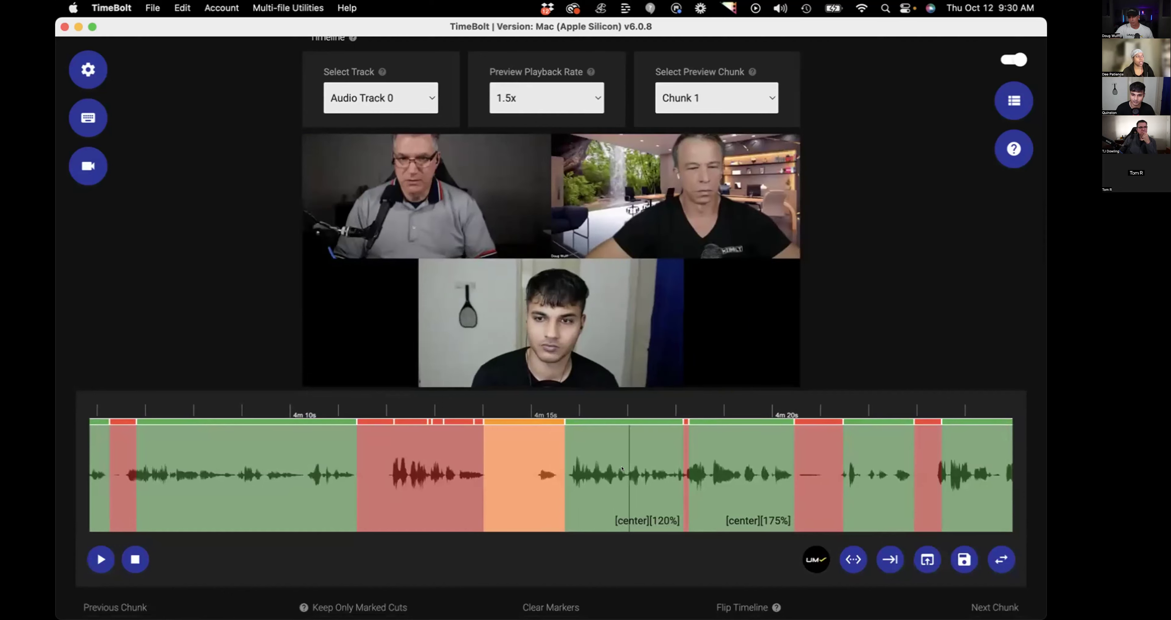
pyautogui.press('z')
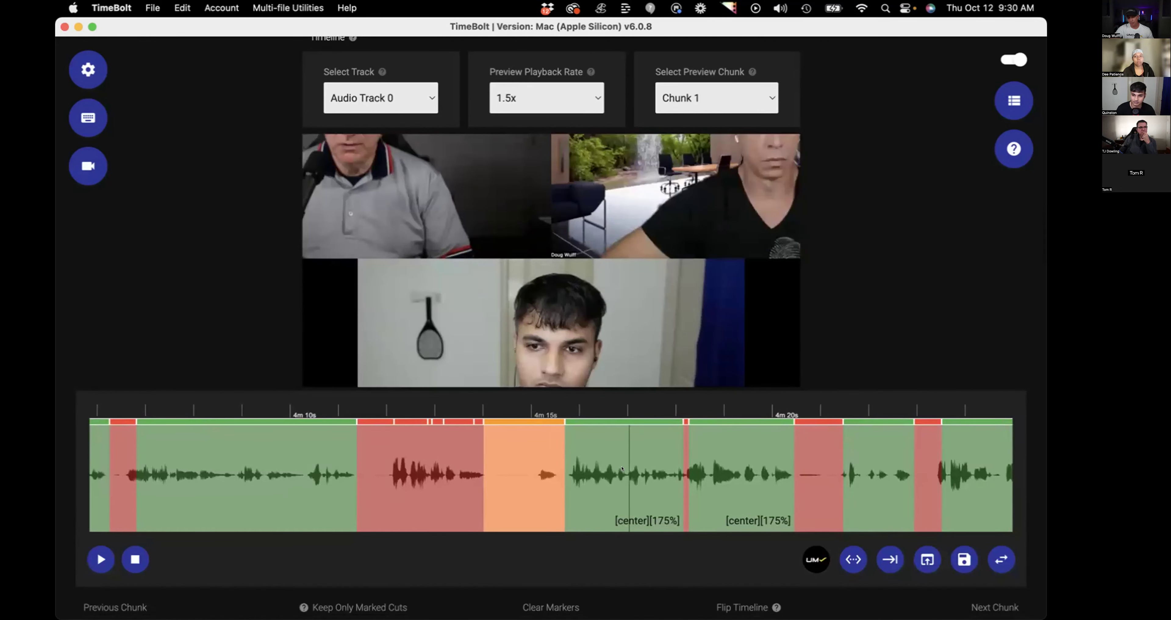
pyautogui.press('z')
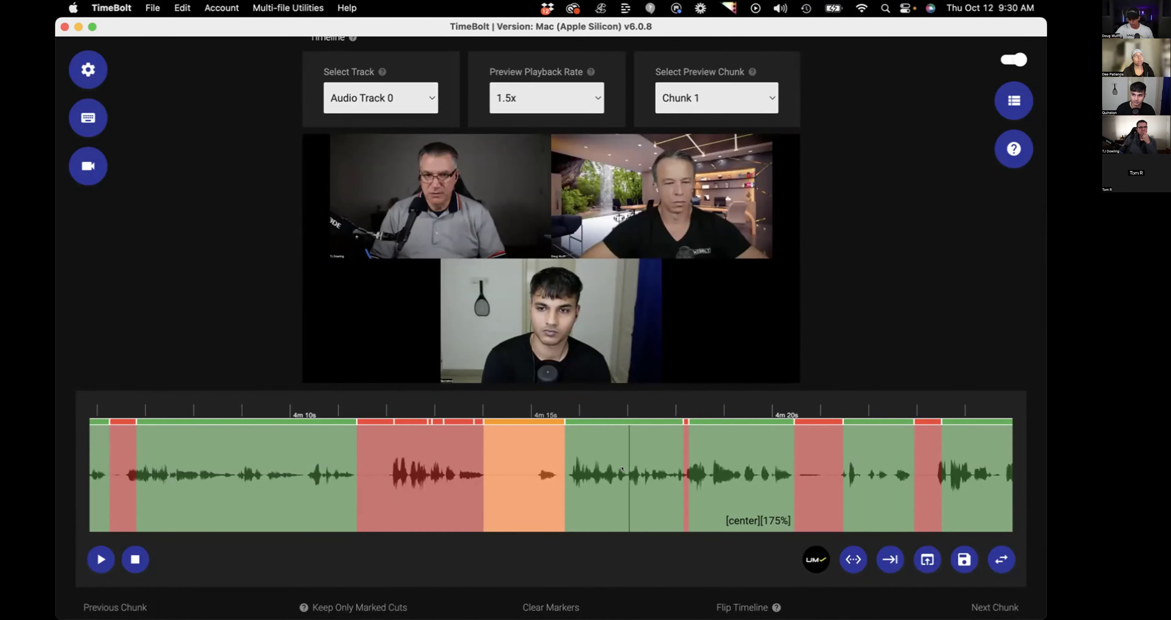
# Try 108% and 120% punch-ins on the 4:15–4:18 clip with left and bottom-right anchors, ending on left at 108%.
pyautogui.press('z')
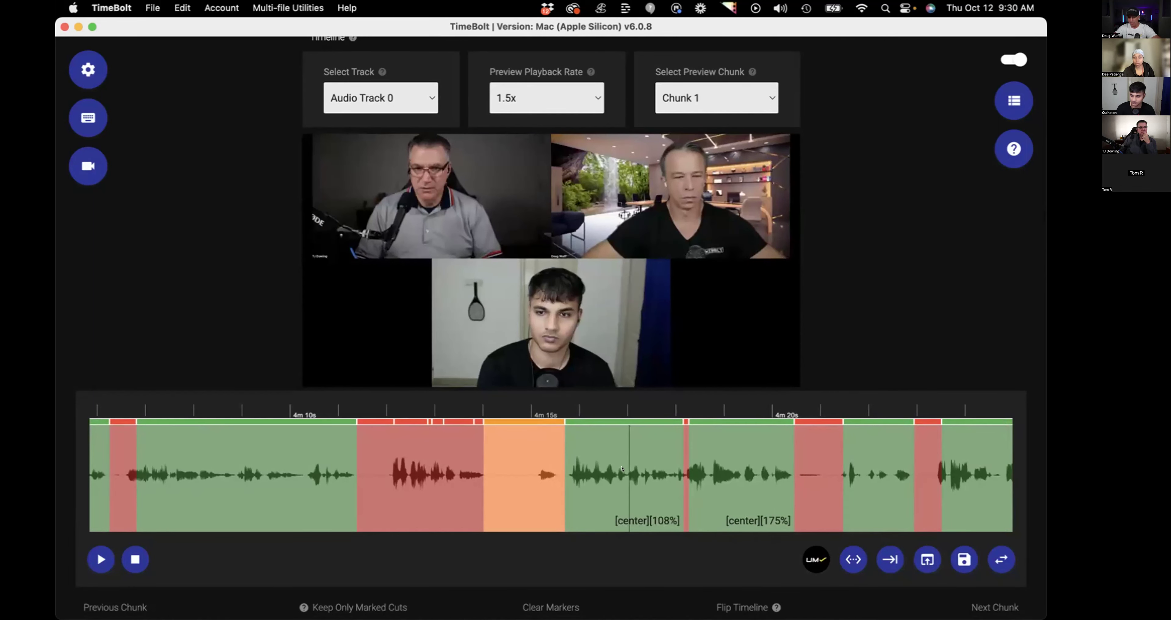
pyautogui.scroll(1, 622, 468)
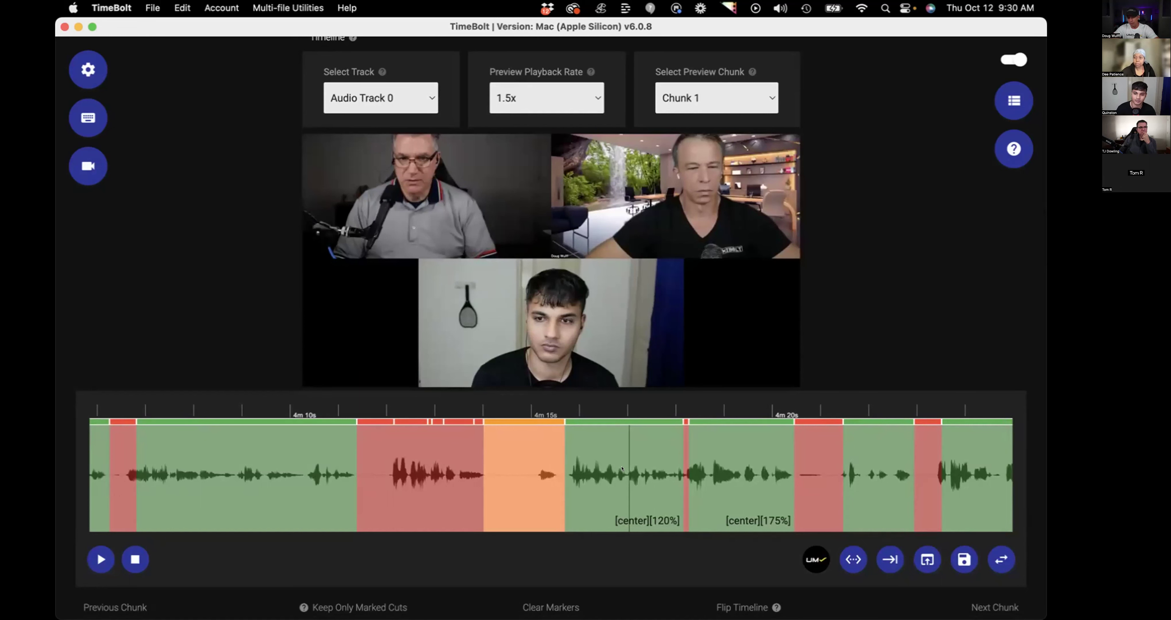
pyautogui.press('Left')
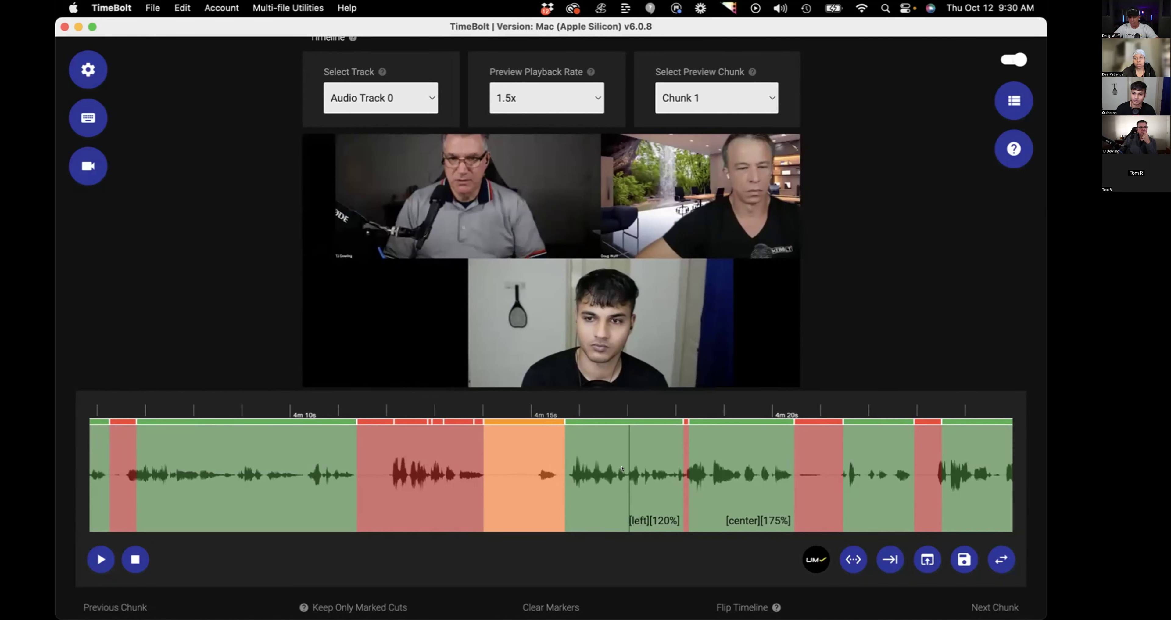
pyautogui.press('Right')
pyautogui.press('Down')
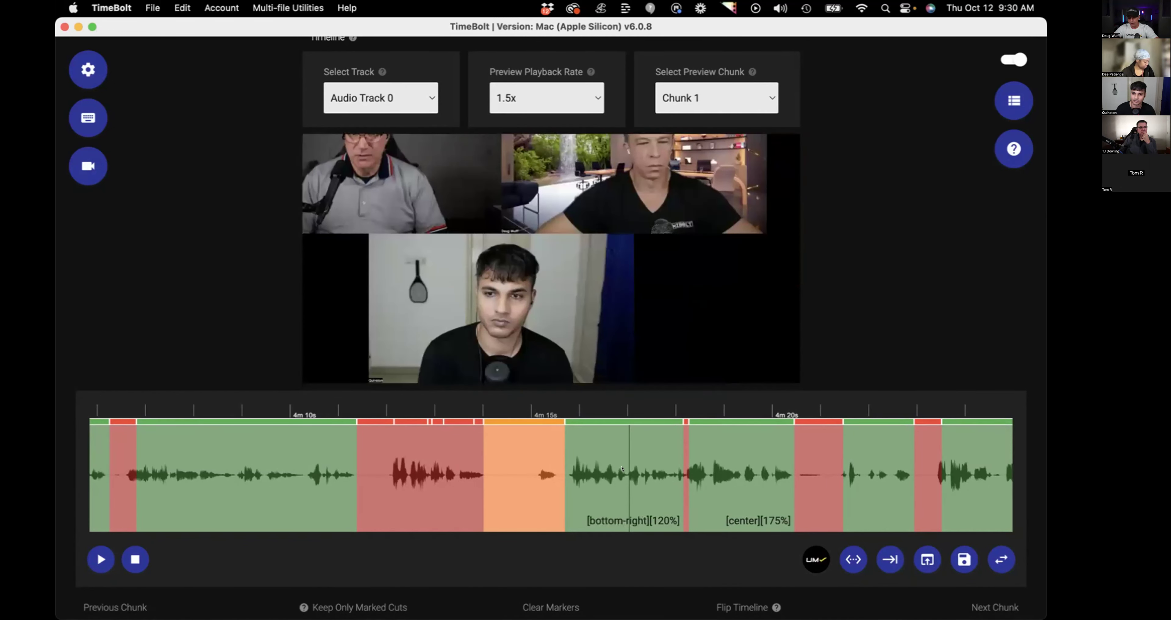
pyautogui.press('Left')
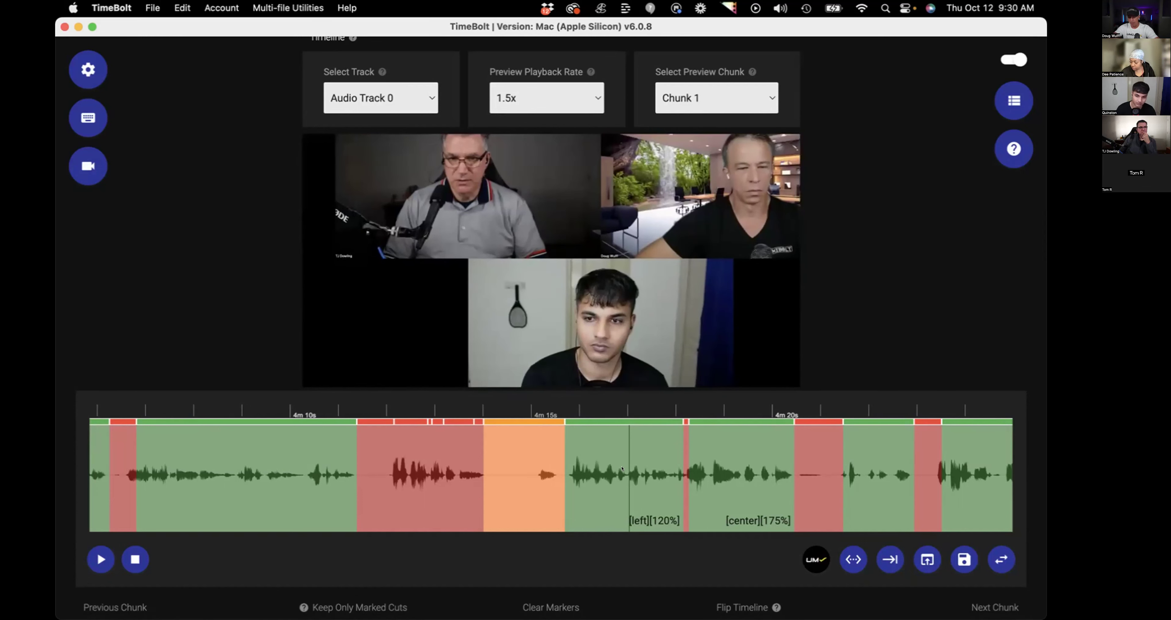
pyautogui.press('-')
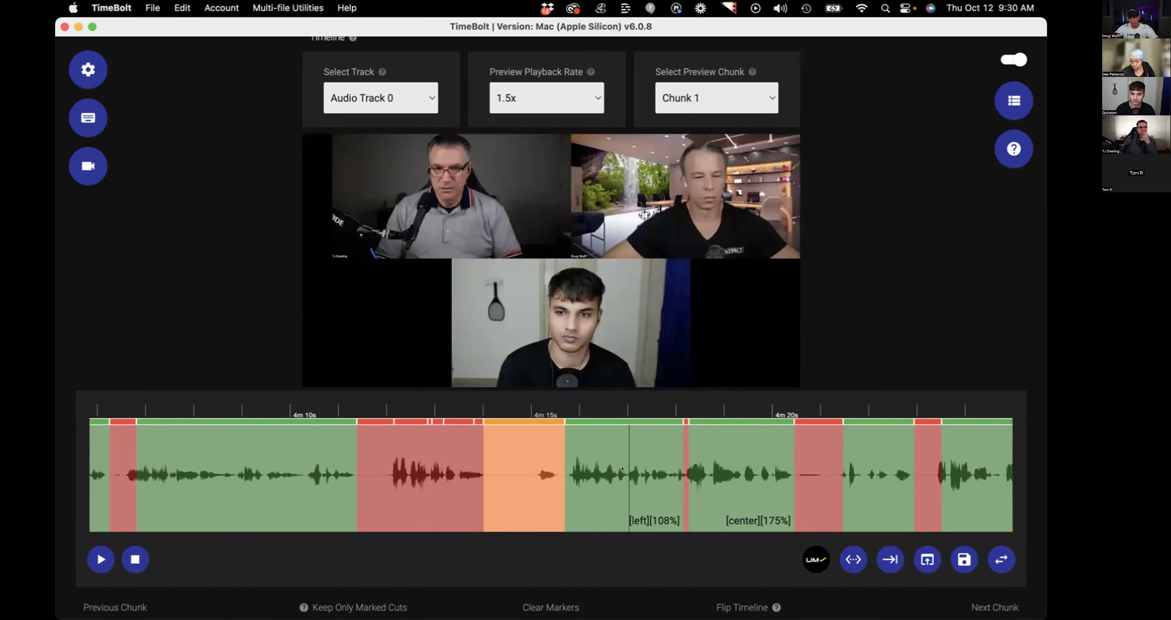
# Set the punch-in of the 4:15–4:18 clip to 175%, trying the top-left anchor before choosing the right one.
pyautogui.rightClick(622, 468)
pyautogui.click(608, 488)
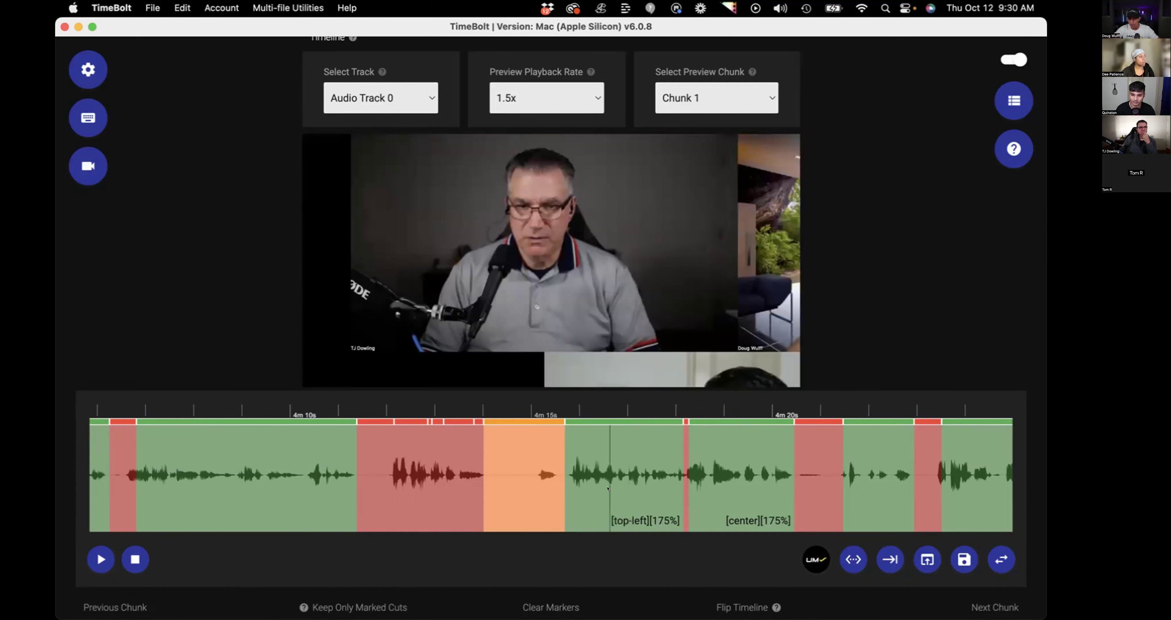
pyautogui.rightClick(608, 488)
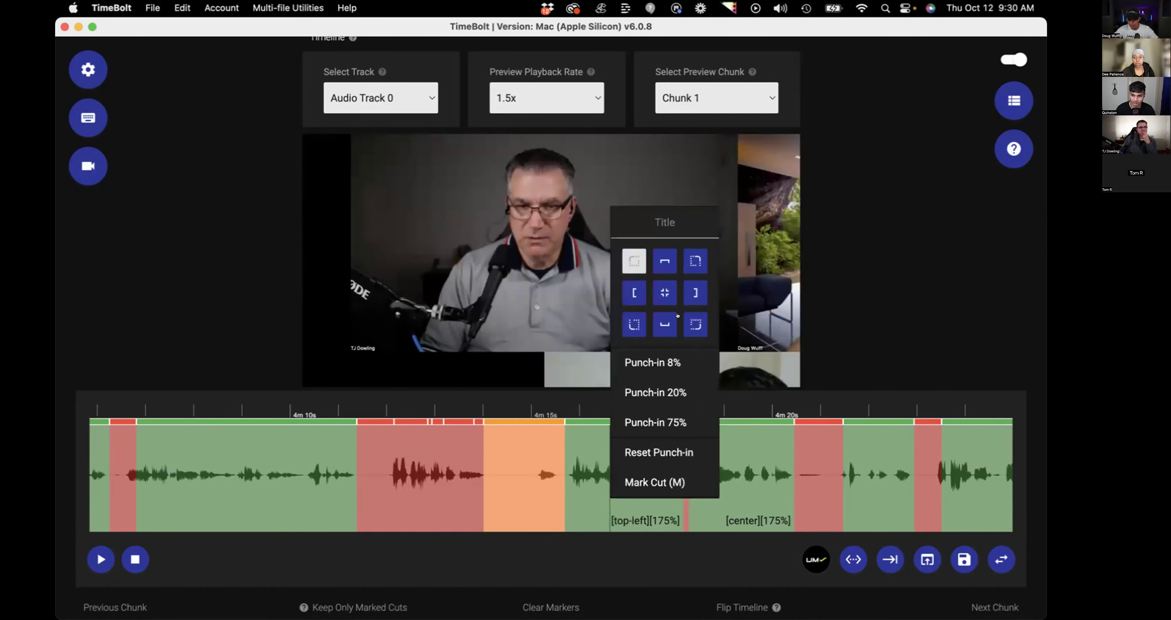
pyautogui.click(695, 293)
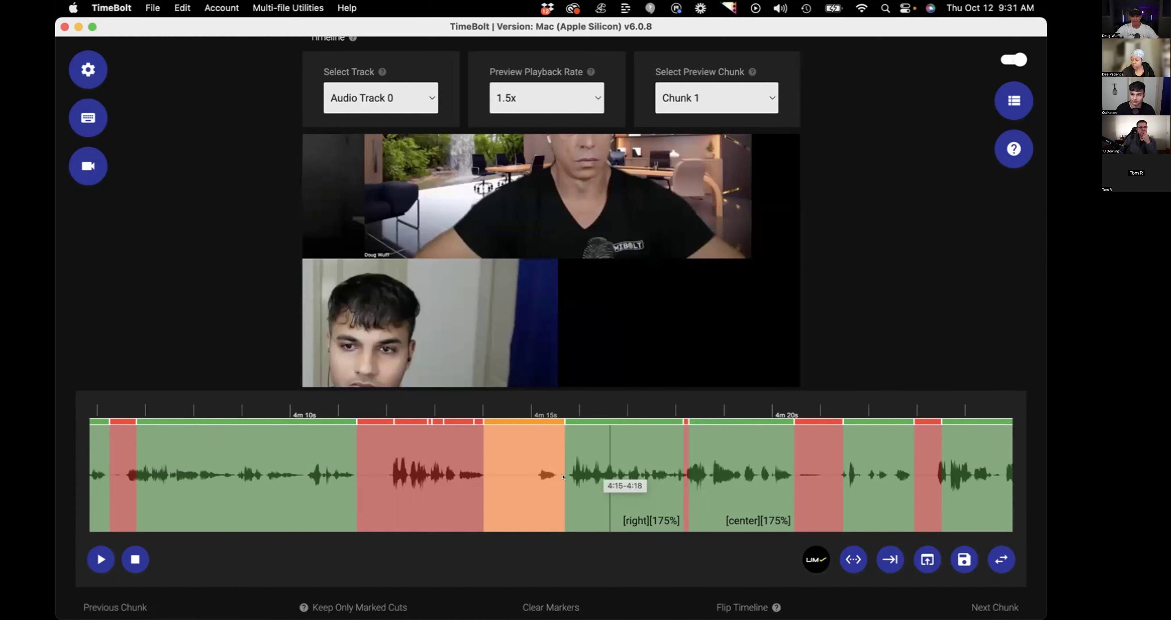
# Look through the keyboard shortcuts list for the playback, cut, undo and split commands, and close it.
pyautogui.hscroll(1, 563, 476)
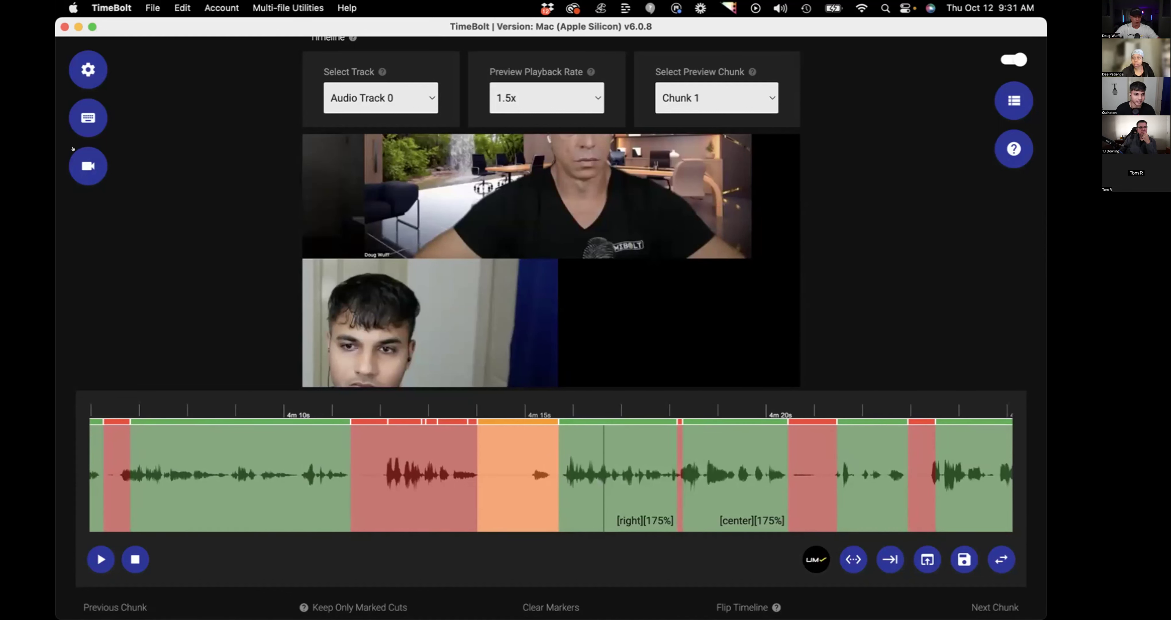
pyautogui.click(88, 118)
pyautogui.scroll(-3, 634, 336)
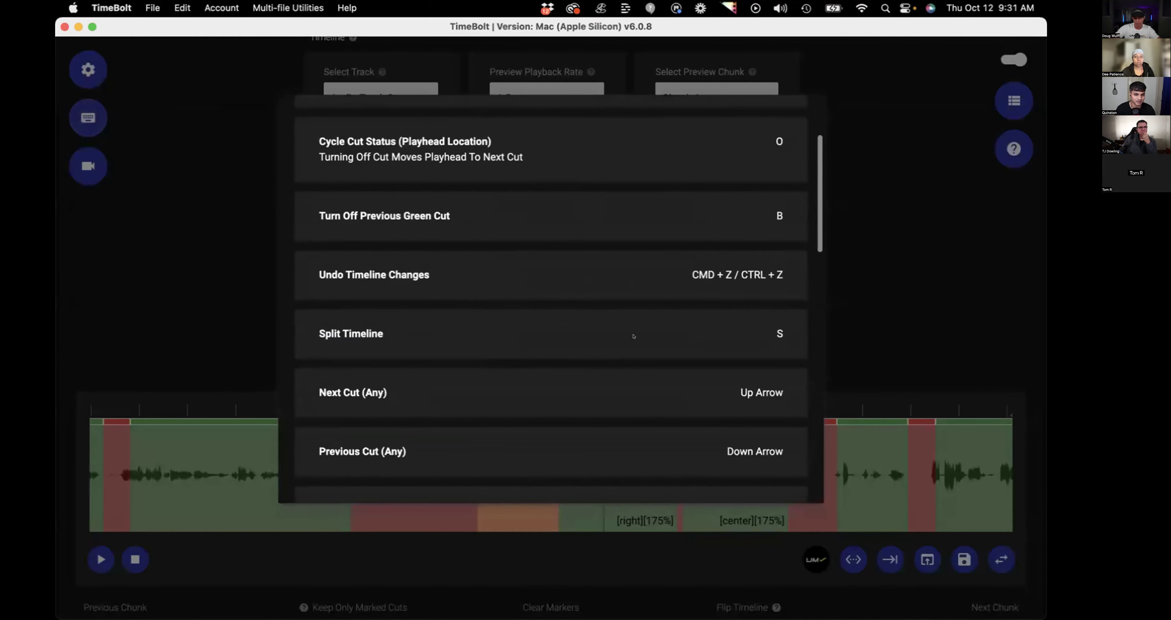
pyautogui.scroll(3, 633, 336)
pyautogui.scroll(-1, 634, 336)
pyautogui.scroll(1, 633, 336)
pyautogui.click(92, 107)
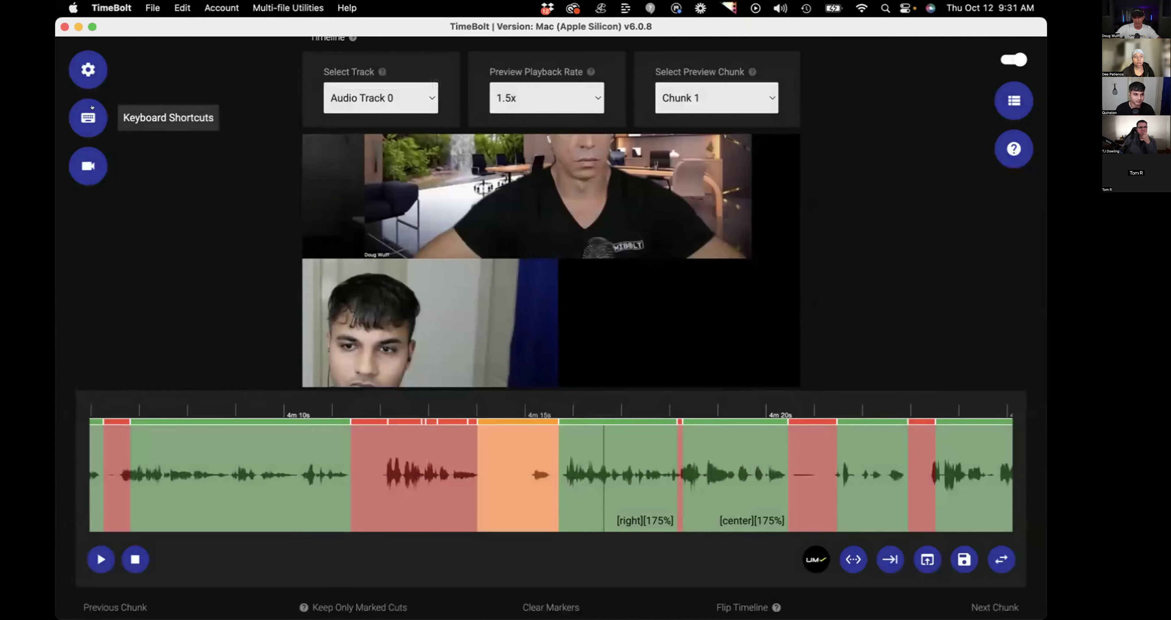
pyautogui.click(92, 107)
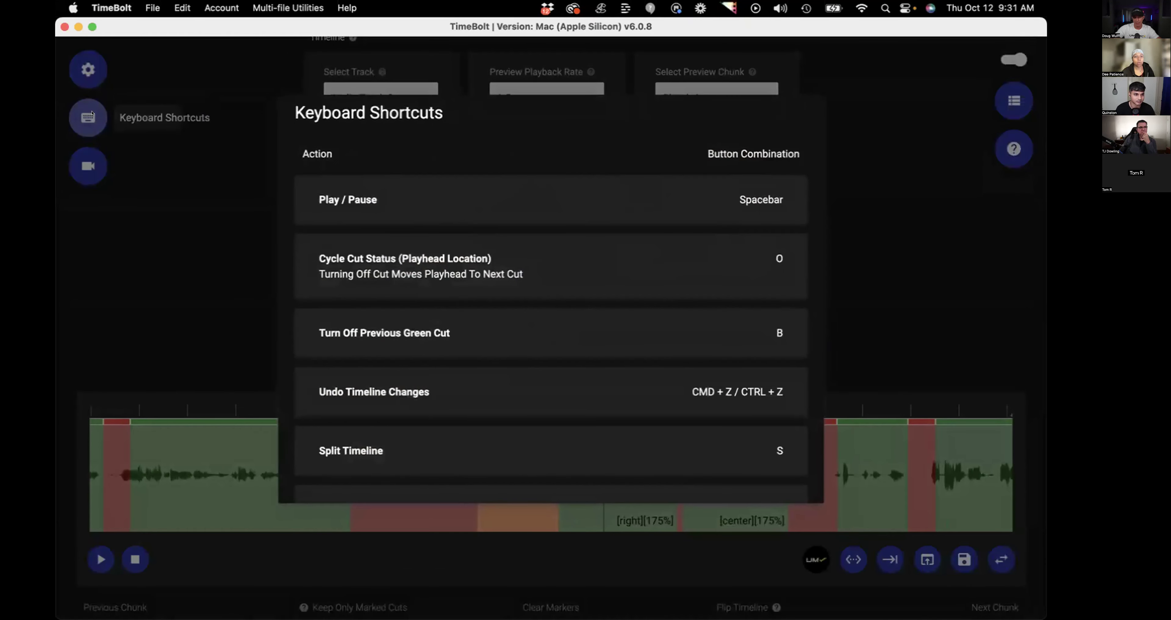
pyautogui.click(202, 223)
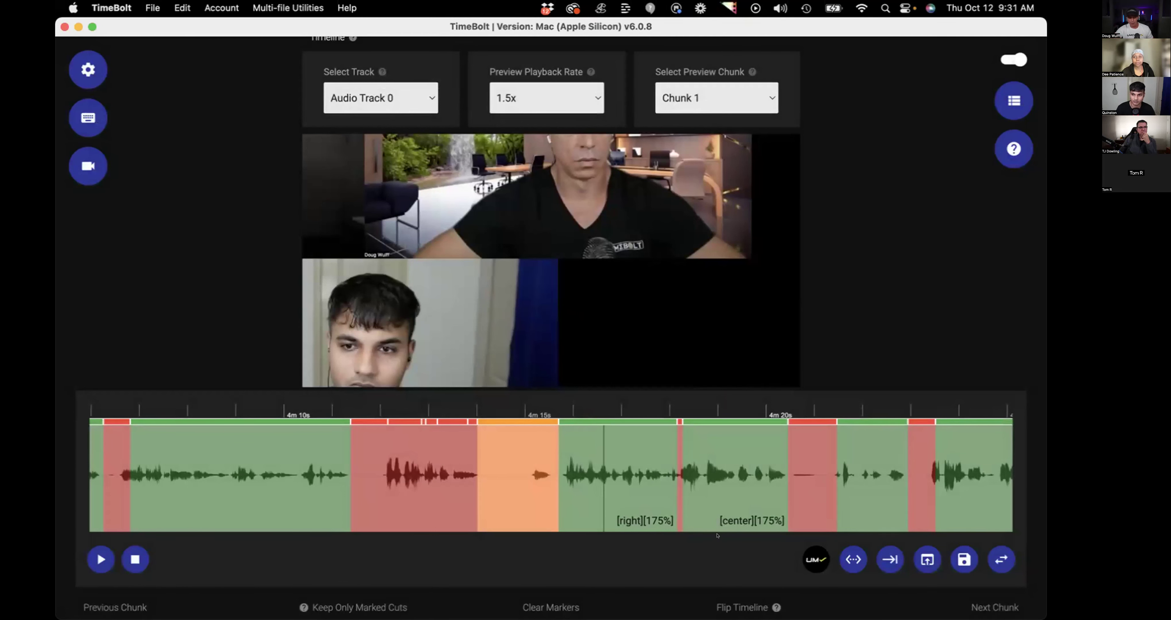
# Check the output statistics and silence detection settings, and clear all markers from the timeline.
pyautogui.scroll(-4, 717, 534)
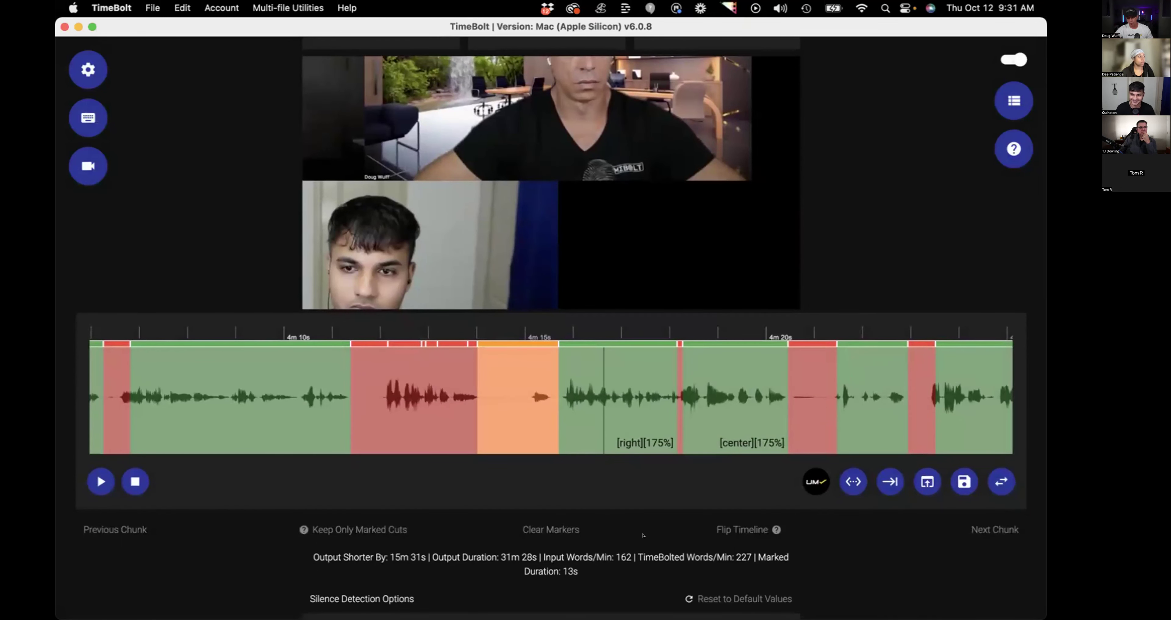
pyautogui.scroll(-6, 643, 535)
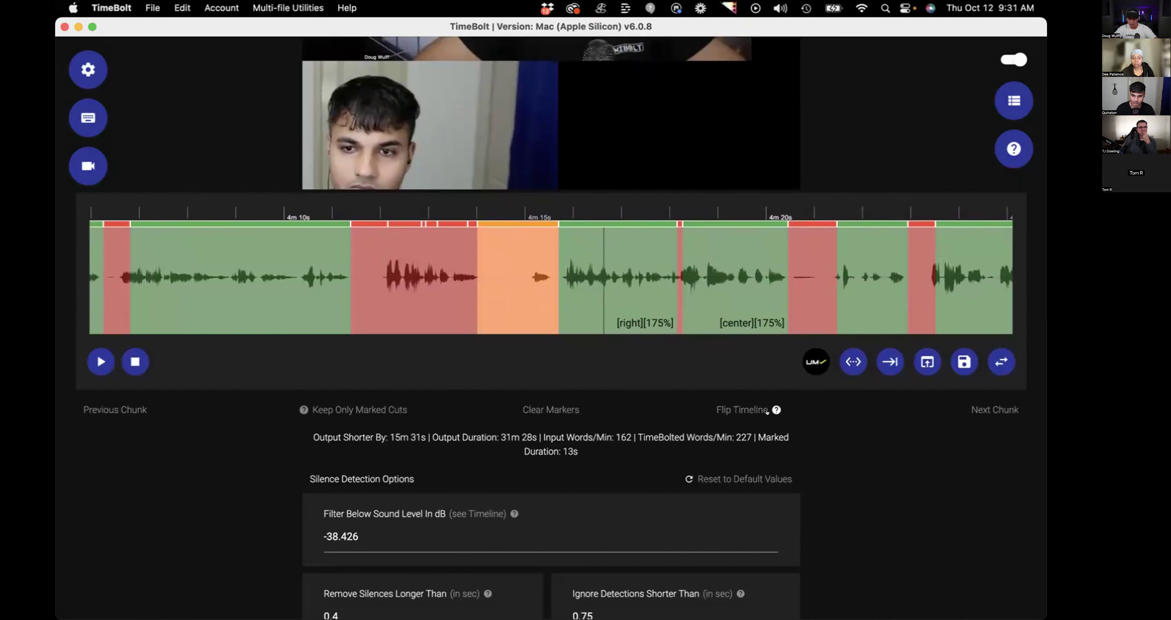
pyautogui.scroll(-9, 662, 335)
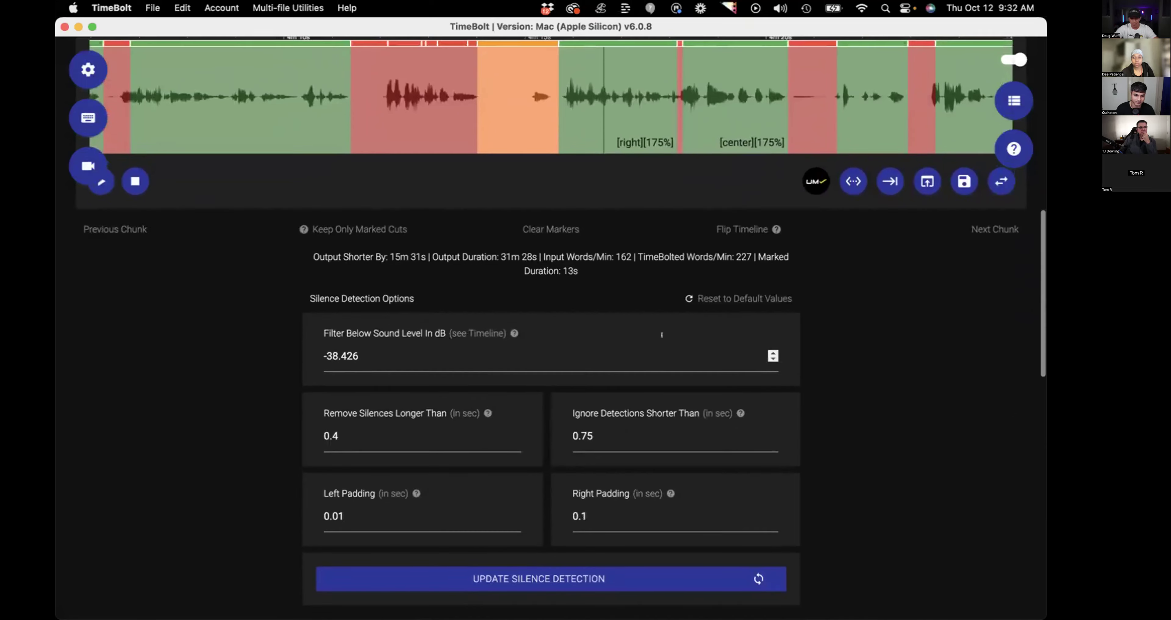
pyautogui.scroll(10, 662, 335)
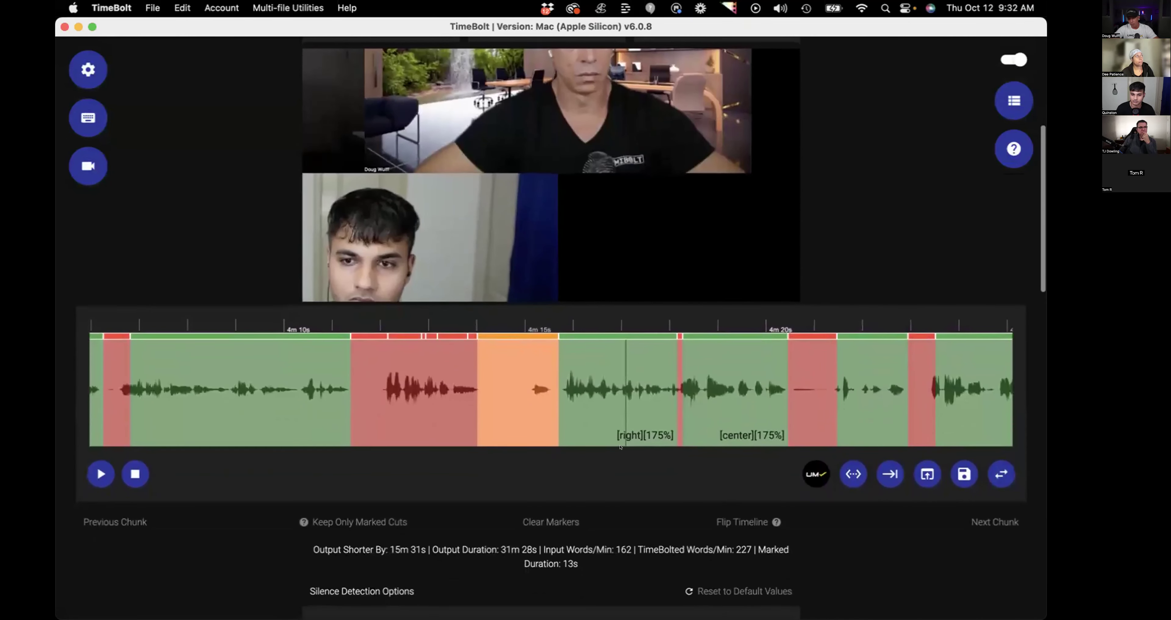
pyautogui.hscroll(10, 614, 427)
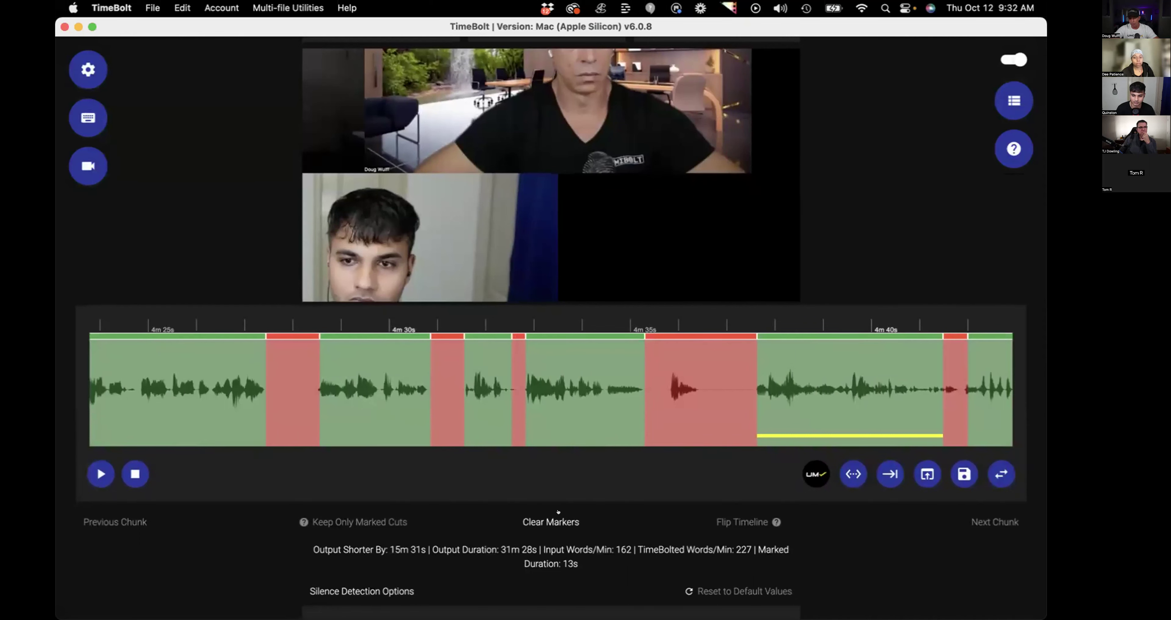
pyautogui.click(557, 522)
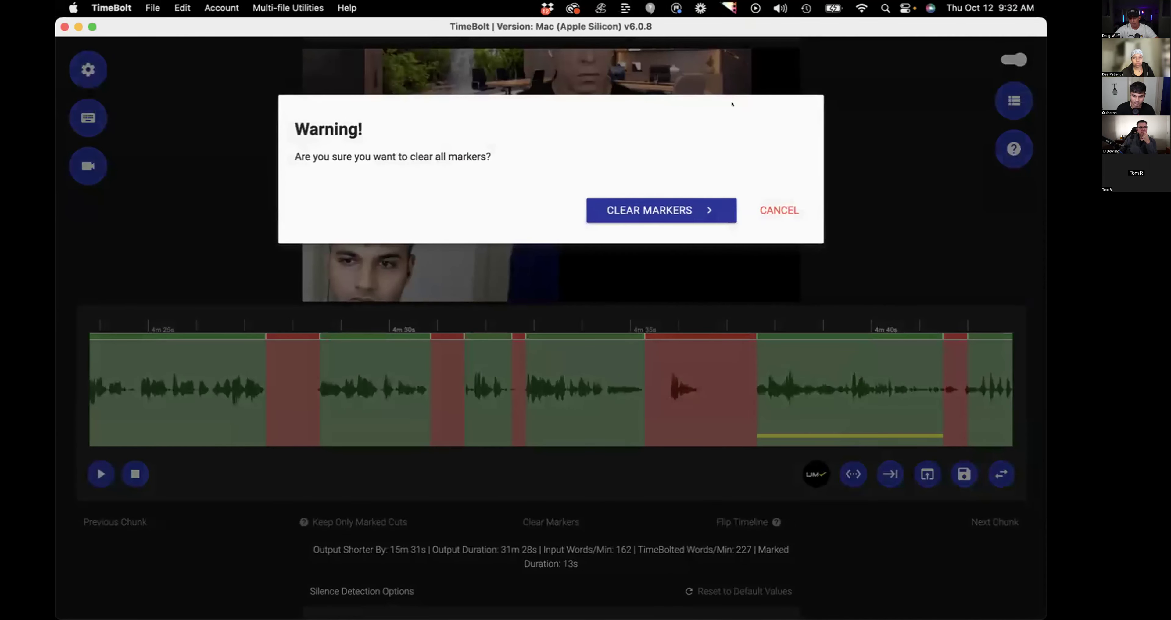
pyautogui.click(646, 208)
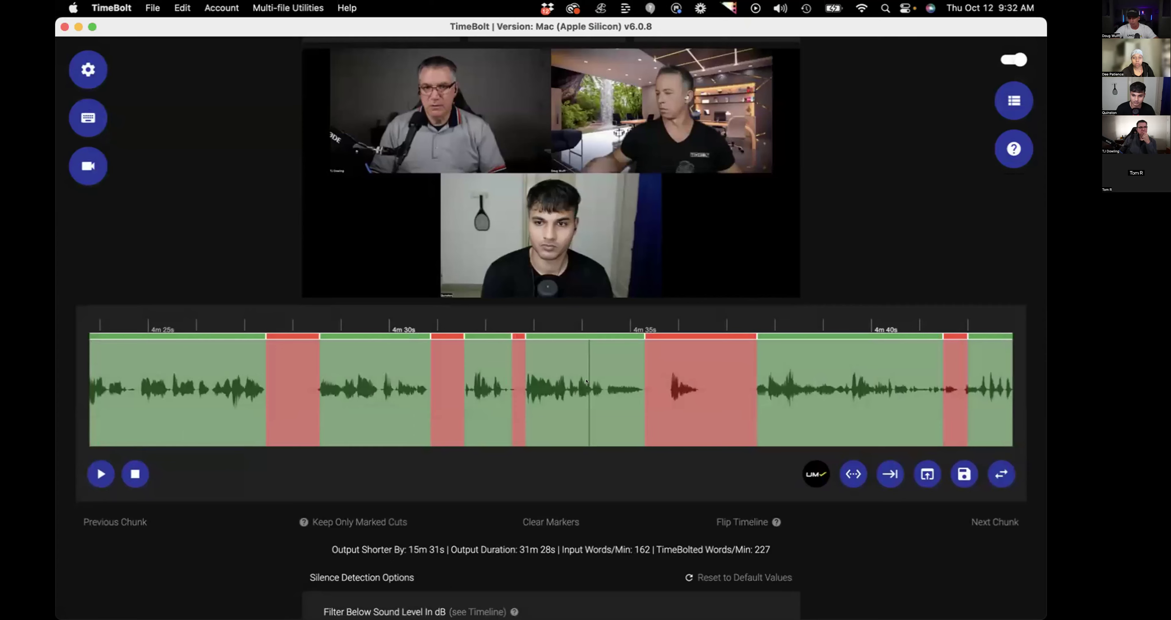
# Mark the kept clip at about 4:33–4:35 and highlight the marked duration in the output statistics.
pyautogui.hscroll(5, 586, 381)
pyautogui.hscroll(3, 586, 381)
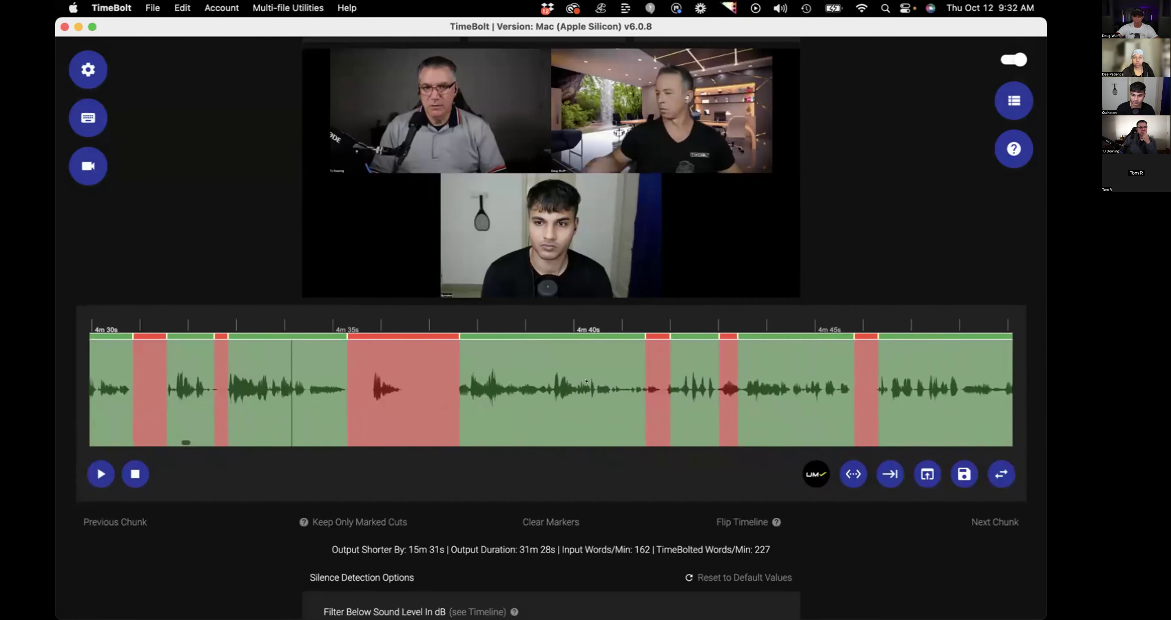
pyautogui.scroll(-3, 586, 380)
pyautogui.press('m')
pyautogui.scroll(-2, 586, 381)
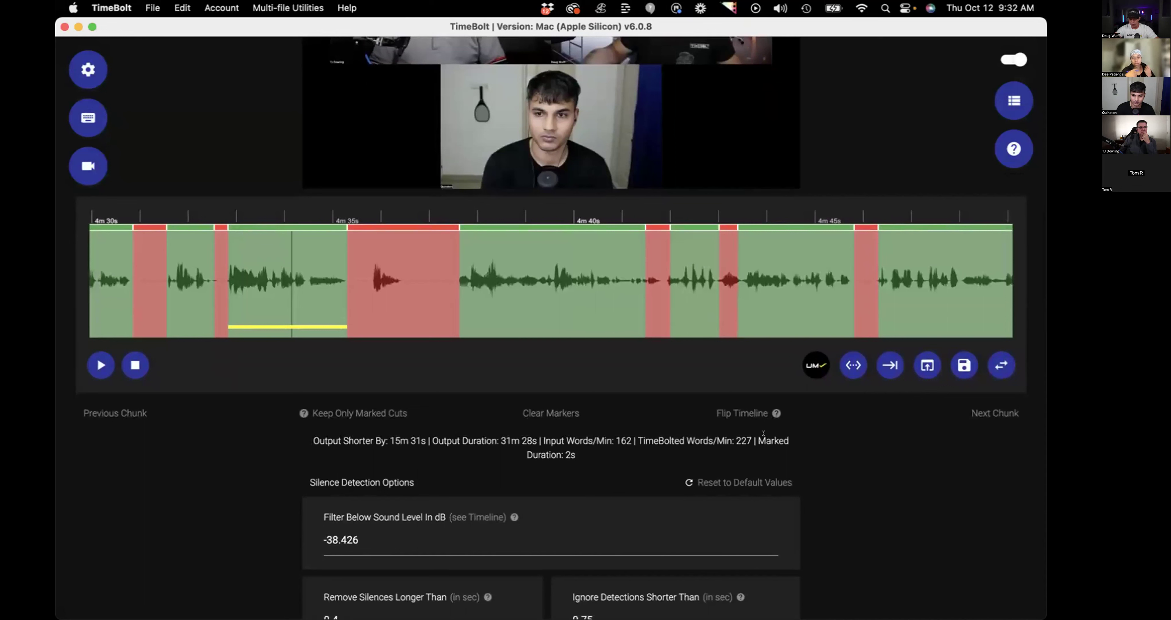
pyautogui.hscroll(5, 674, 445)
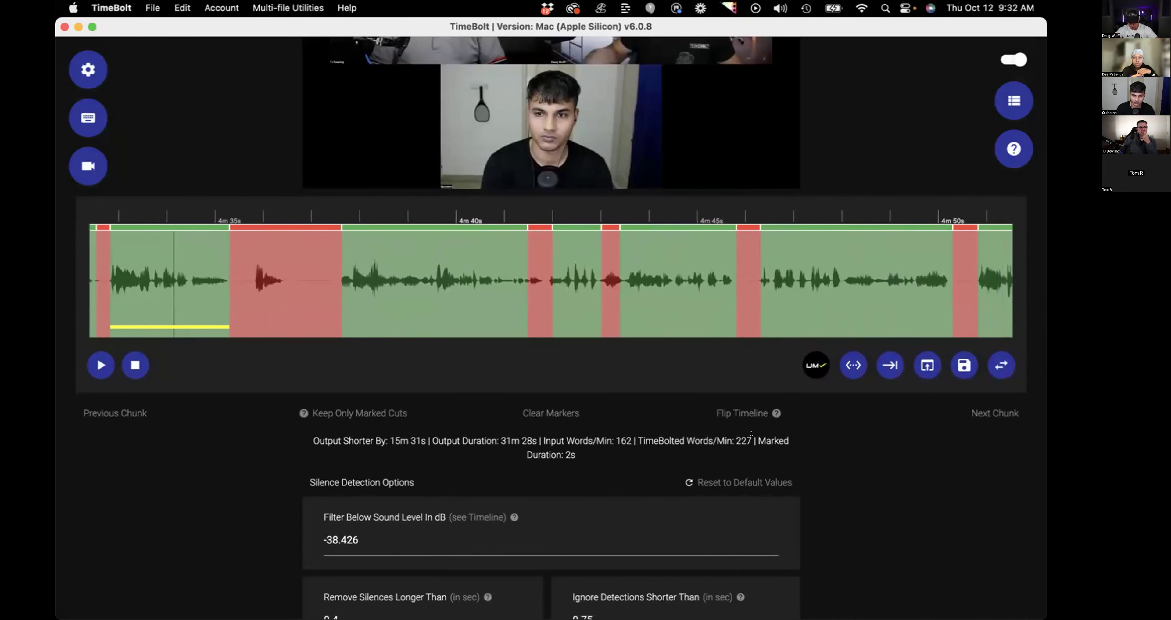
pyautogui.moveTo(755, 440); pyautogui.dragTo(577, 456)
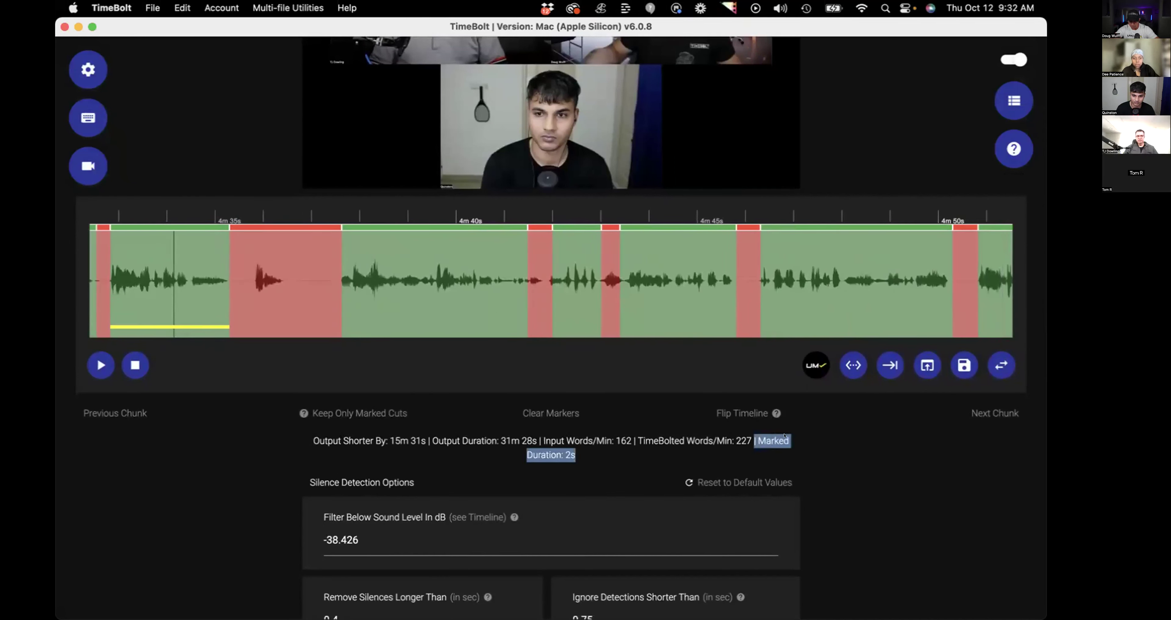
# Mark the kept clips at about 4:38–4:41 and 4:53–4:56, plus one more kept clip after 5:00.
pyautogui.click(490, 279)
pyautogui.click(489, 279)
pyautogui.hscroll(10, 490, 279)
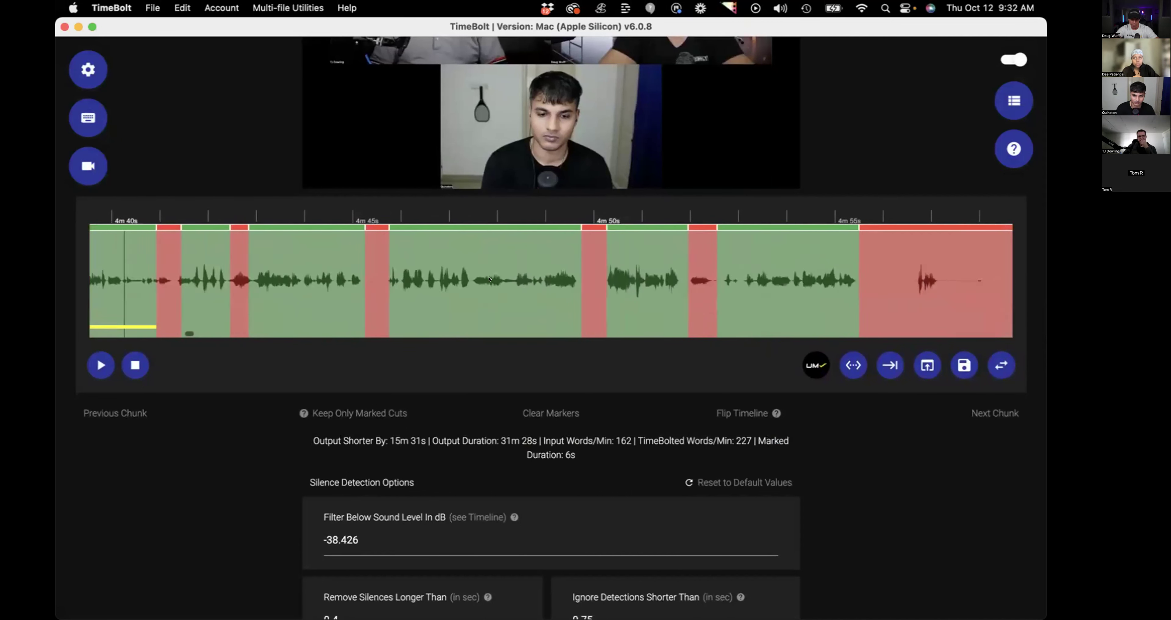
pyautogui.click(655, 289)
pyautogui.hscroll(10, 656, 289)
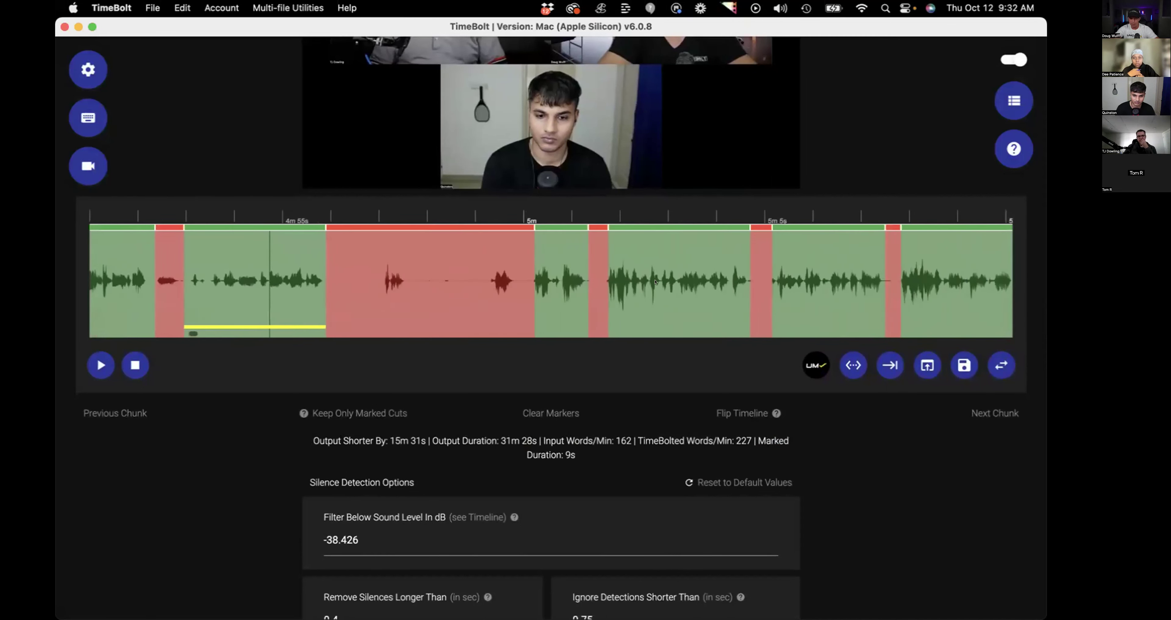
pyautogui.click(630, 269)
pyautogui.hscroll(15, 630, 269)
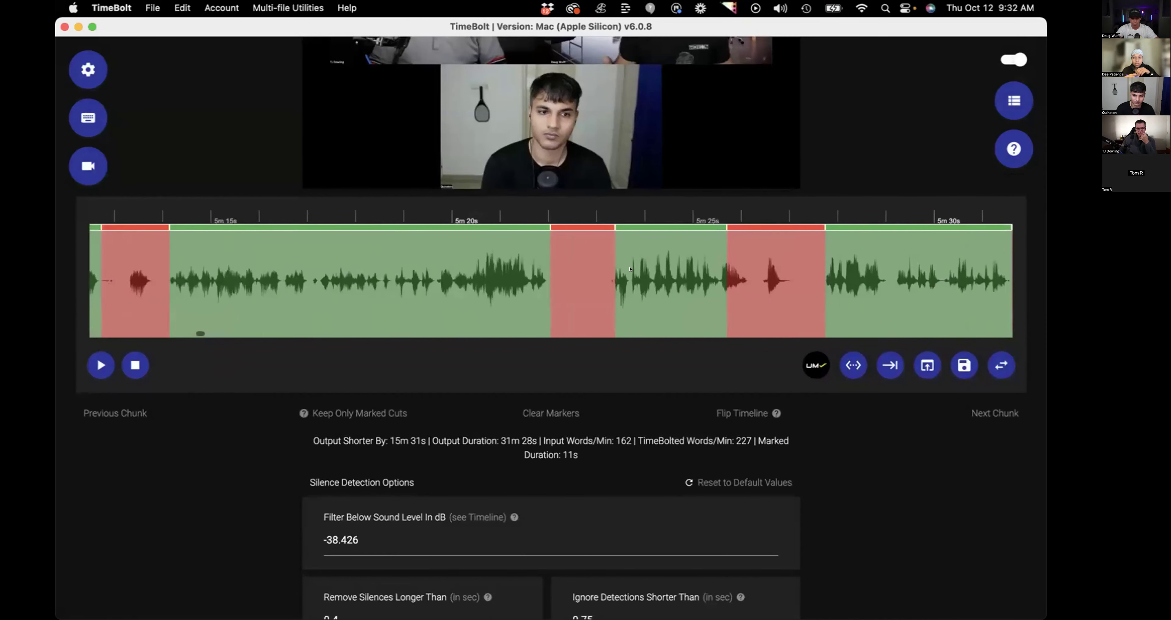
# Mark the kept clips at about 5:14–5:22, 5:41–5:44, 6:07–6:10 and 6:15–6:23.
pyautogui.click(367, 247)
pyautogui.hscroll(18, 367, 247)
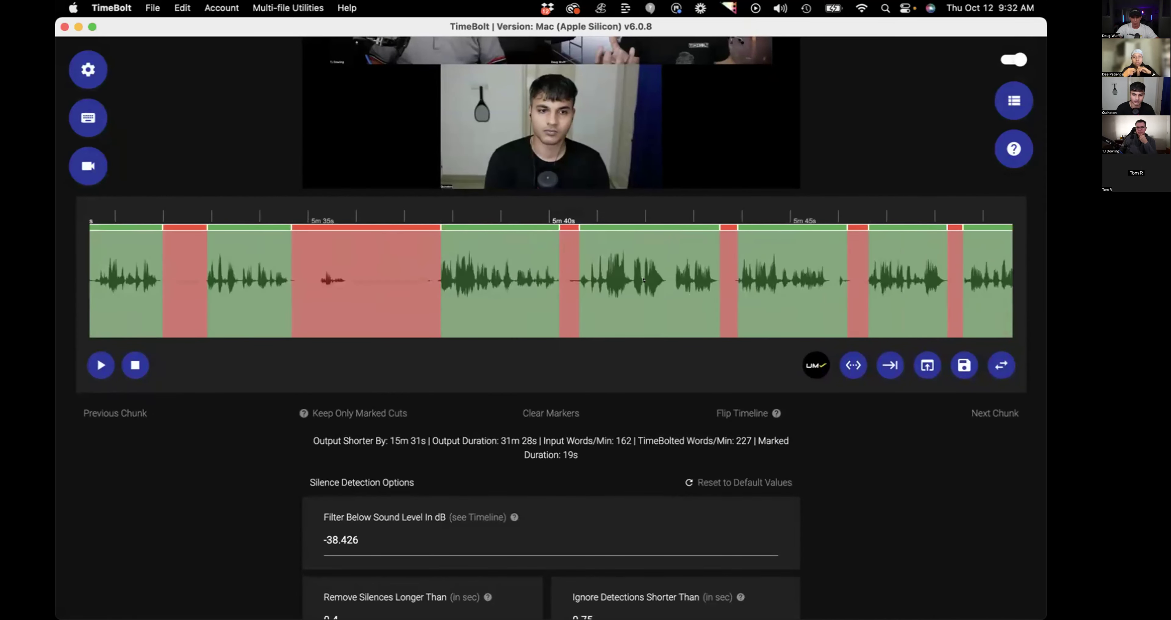
pyautogui.click(643, 279)
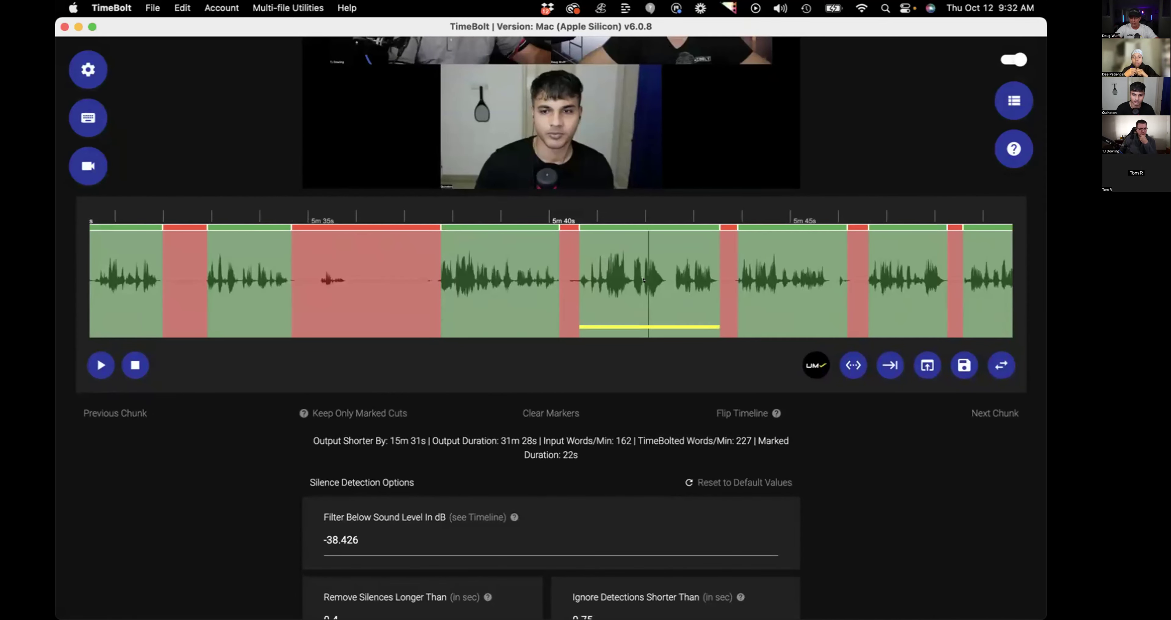
pyautogui.scroll(-2, 565, 432)
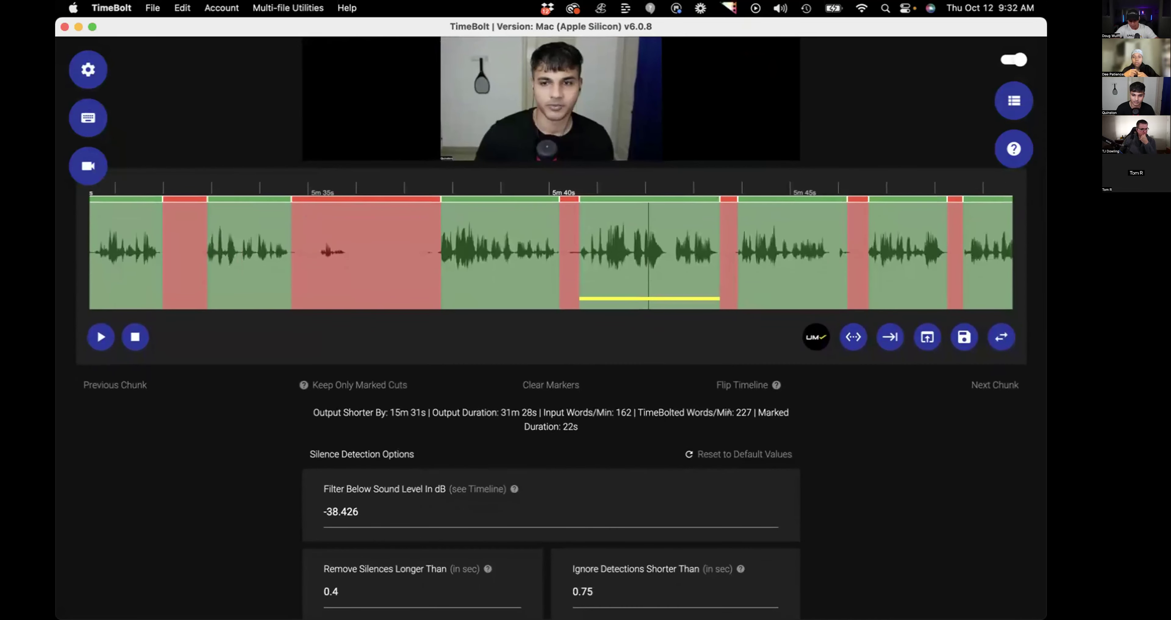
pyautogui.hscroll(20, 643, 246)
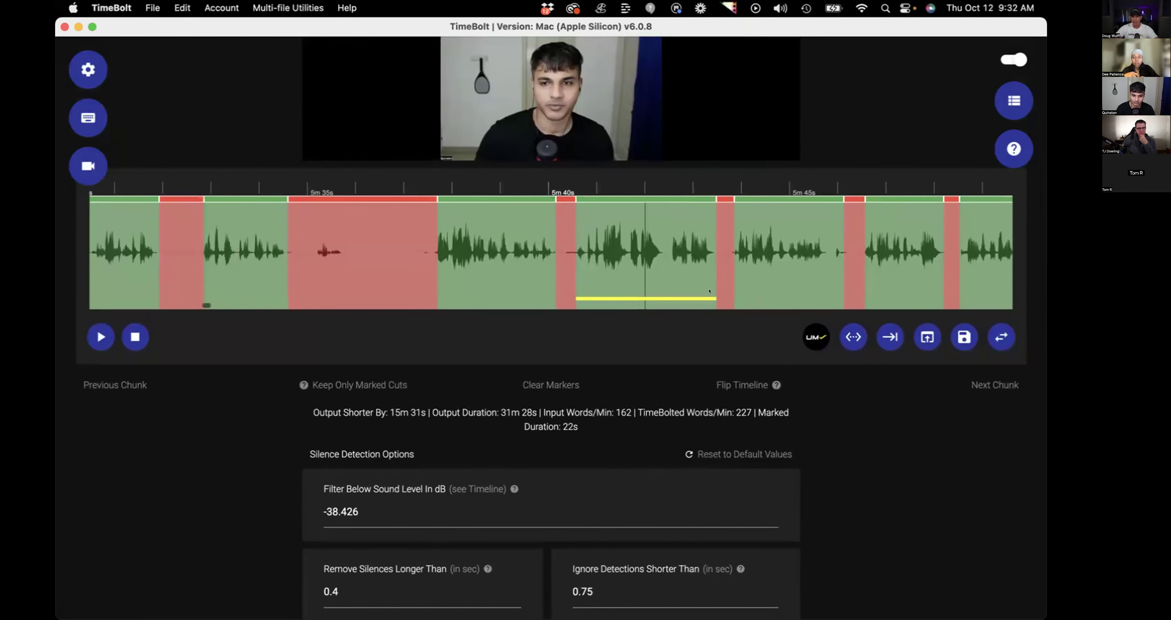
pyautogui.click(643, 246)
pyautogui.hscroll(9, 643, 246)
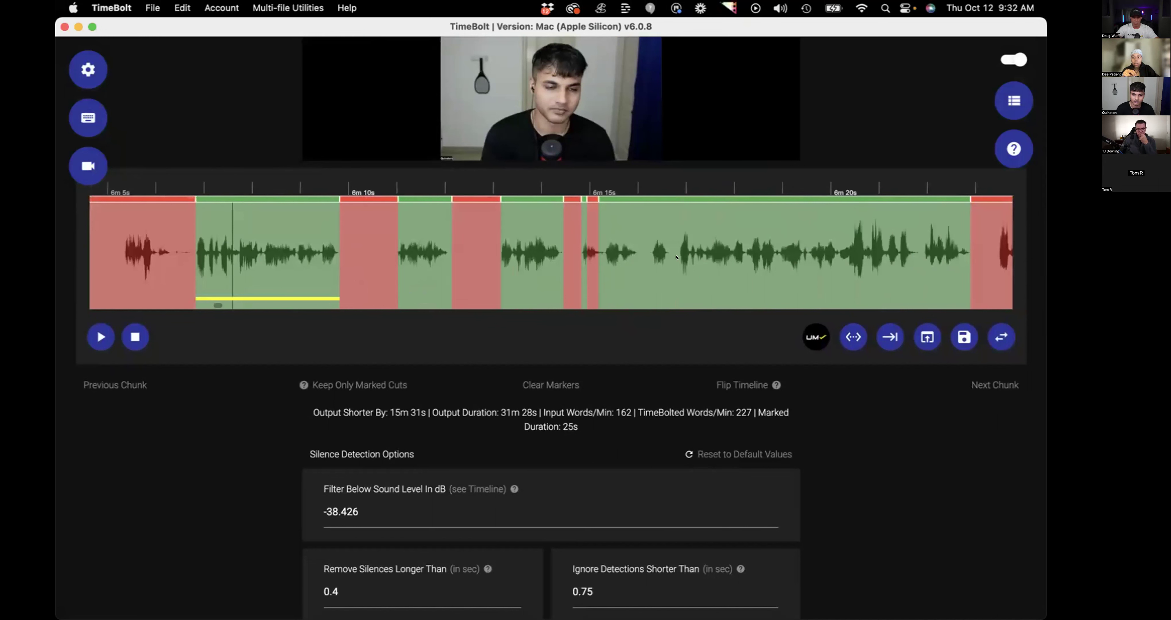
pyautogui.click(643, 246)
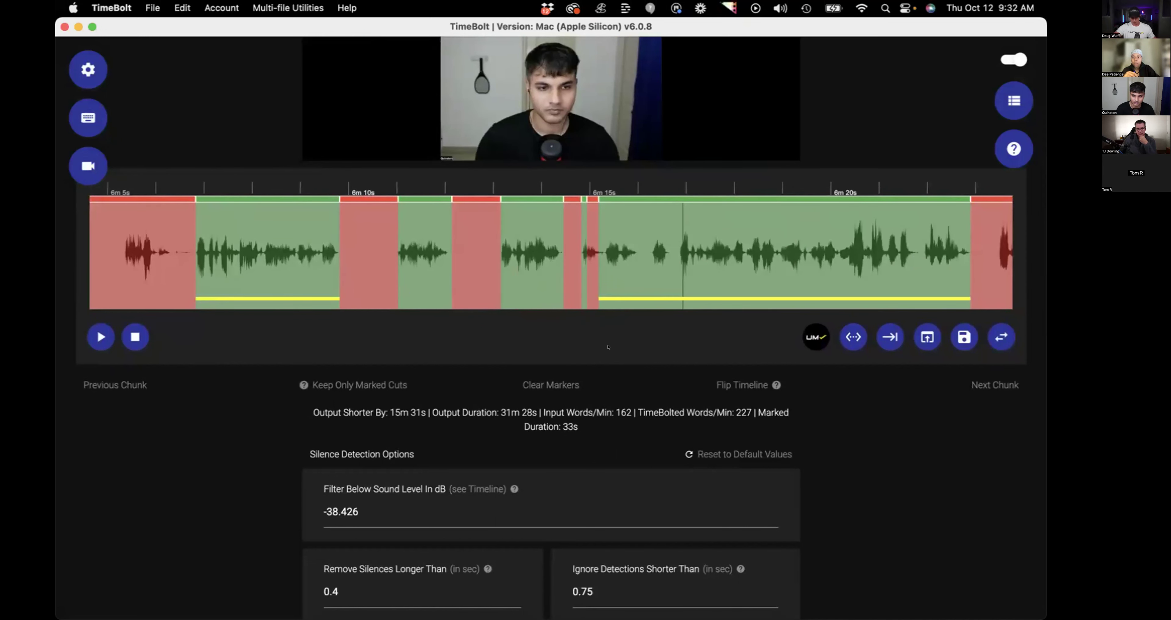
# Mark the long kept clips directly before and after 7:00 and those at about 7:06–7:08 and 7:09–7:11.
pyautogui.hscroll(20, 641, 268)
pyautogui.click(642, 268)
pyautogui.hscroll(10, 637, 263)
pyautogui.click(609, 260)
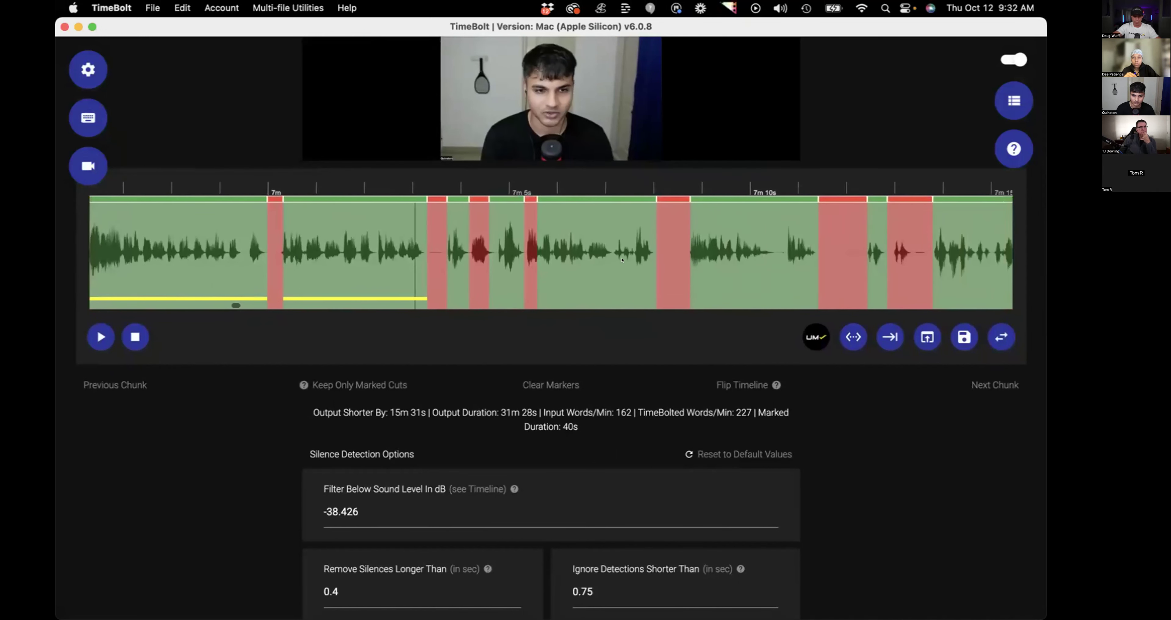
pyautogui.click(608, 259)
pyautogui.click(707, 248)
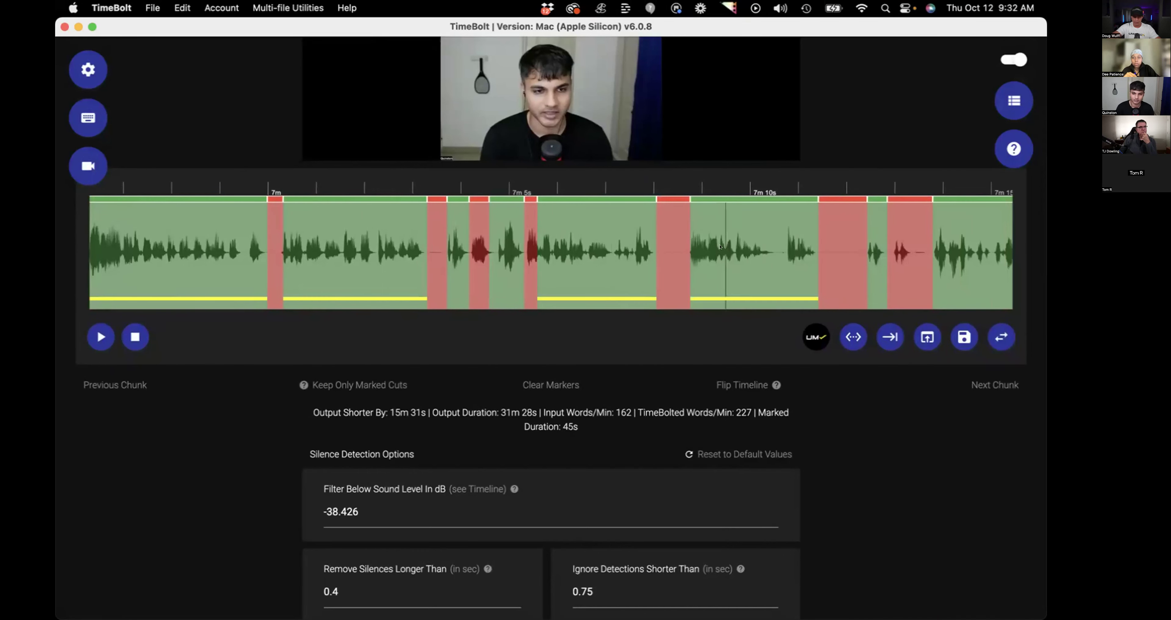
# Mark six kept clips between about 7:17 and 7:55, including the long one at about 7:46–7:55.
pyautogui.hscroll(15, 707, 246)
pyautogui.click(654, 239)
pyautogui.hscroll(5, 654, 237)
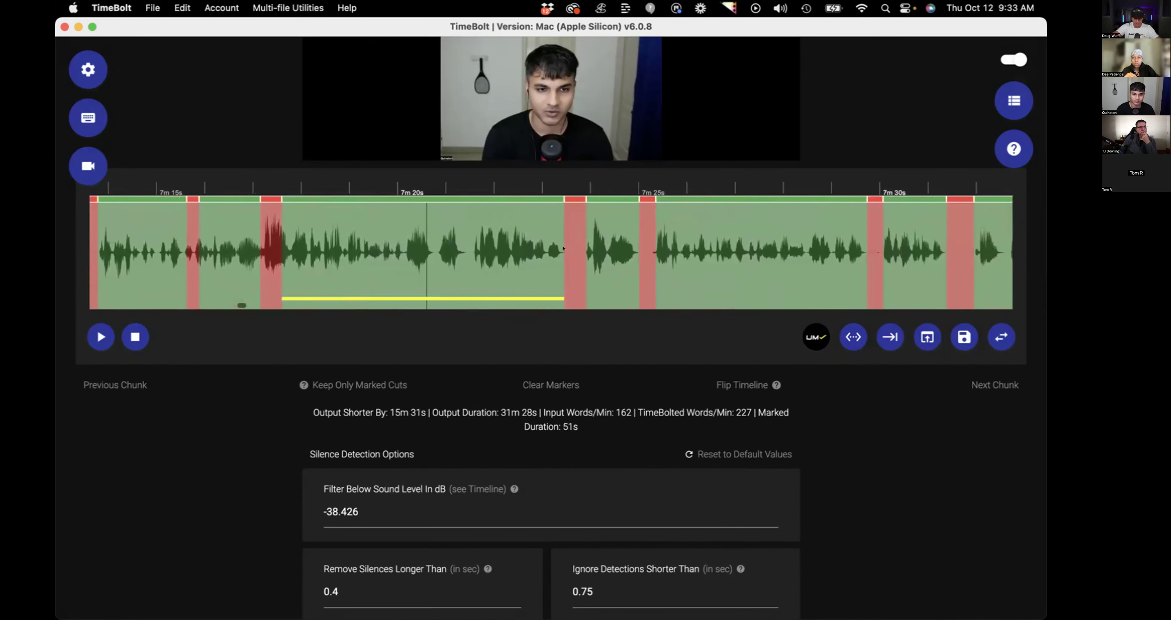
pyautogui.click(653, 237)
pyautogui.hscroll(14, 637, 249)
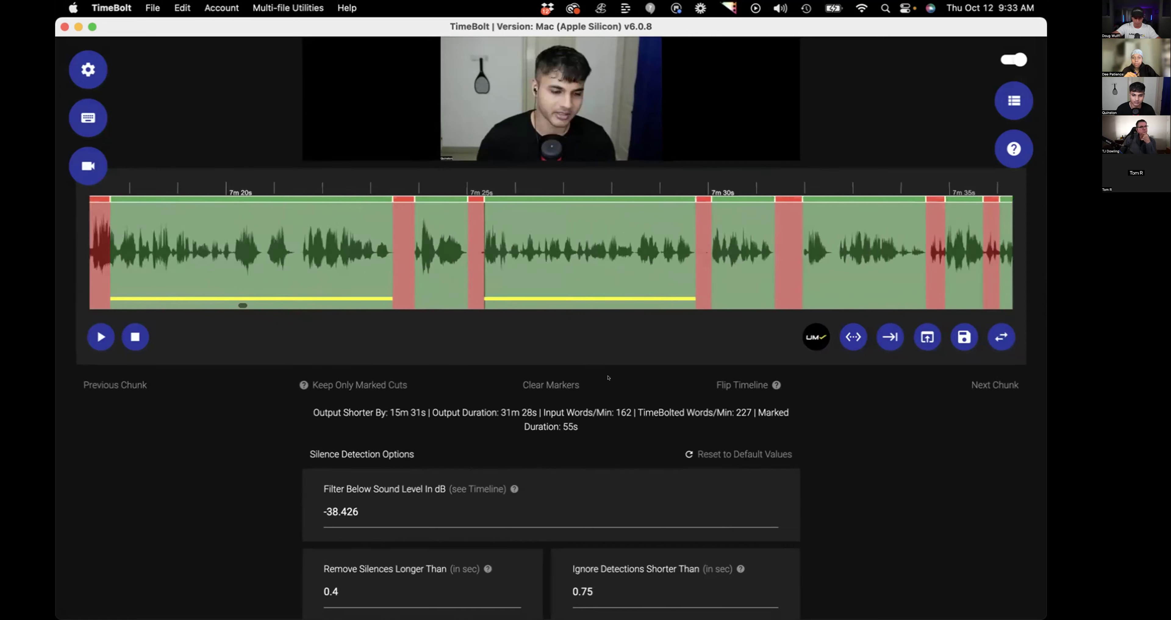
pyautogui.click(565, 267)
pyautogui.hscroll(4, 565, 267)
pyautogui.click(565, 267)
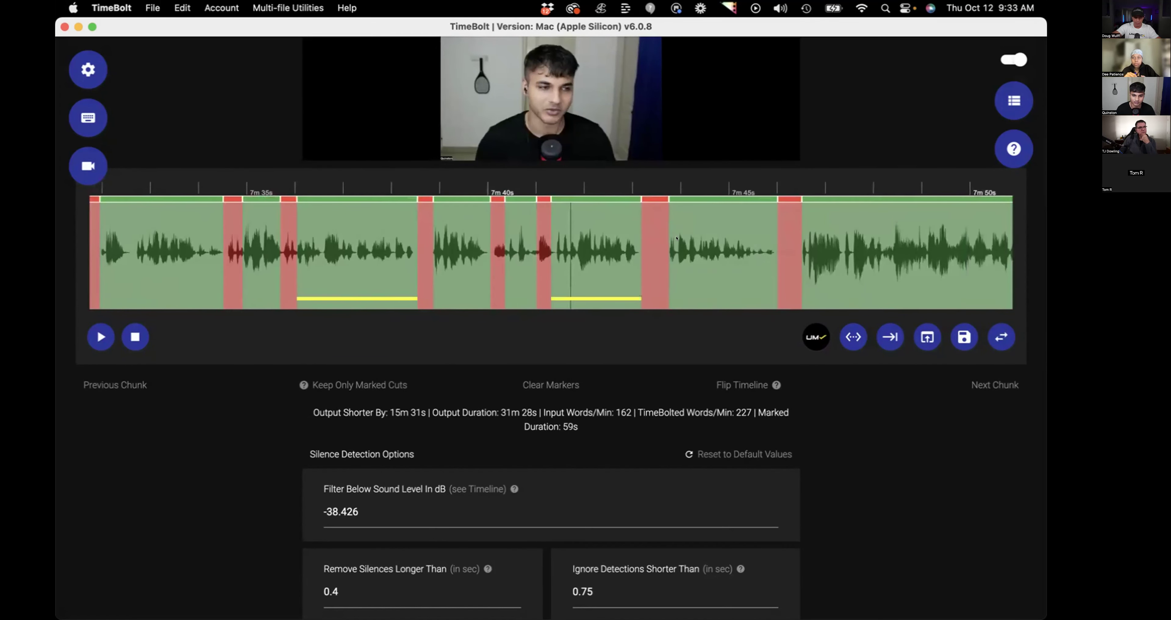
pyautogui.click(677, 237)
pyautogui.hscroll(5, 676, 238)
pyautogui.click(678, 241)
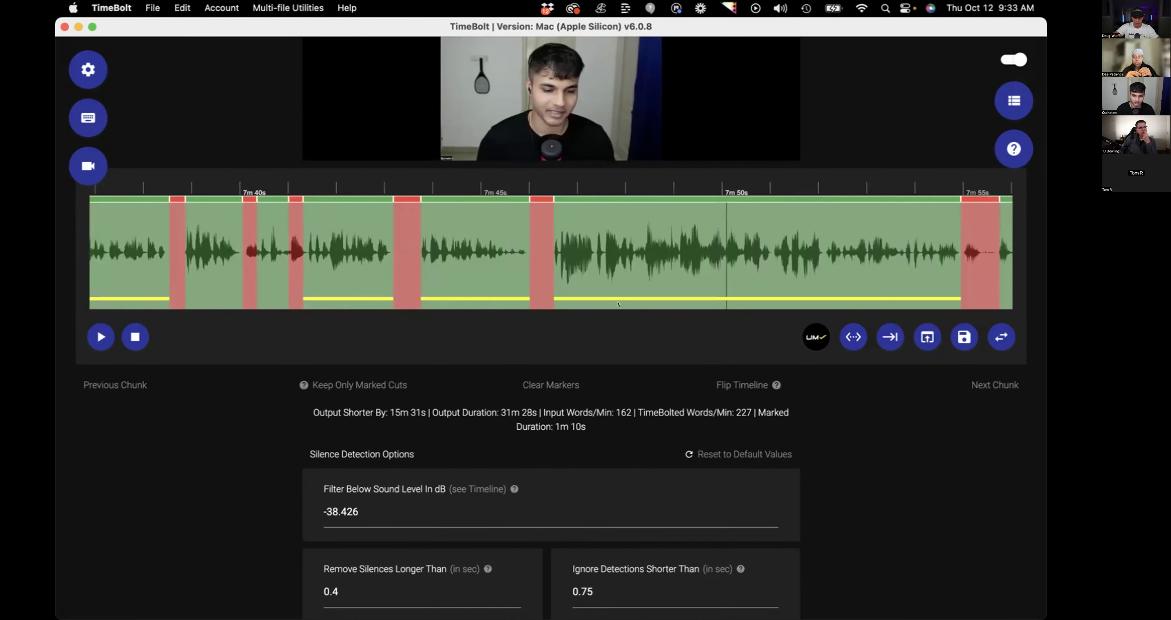
# Keep only the marked cuts in the edit and confirm the request.
pyautogui.scroll(-3, 831, 403)
pyautogui.hscroll(4, 664, 337)
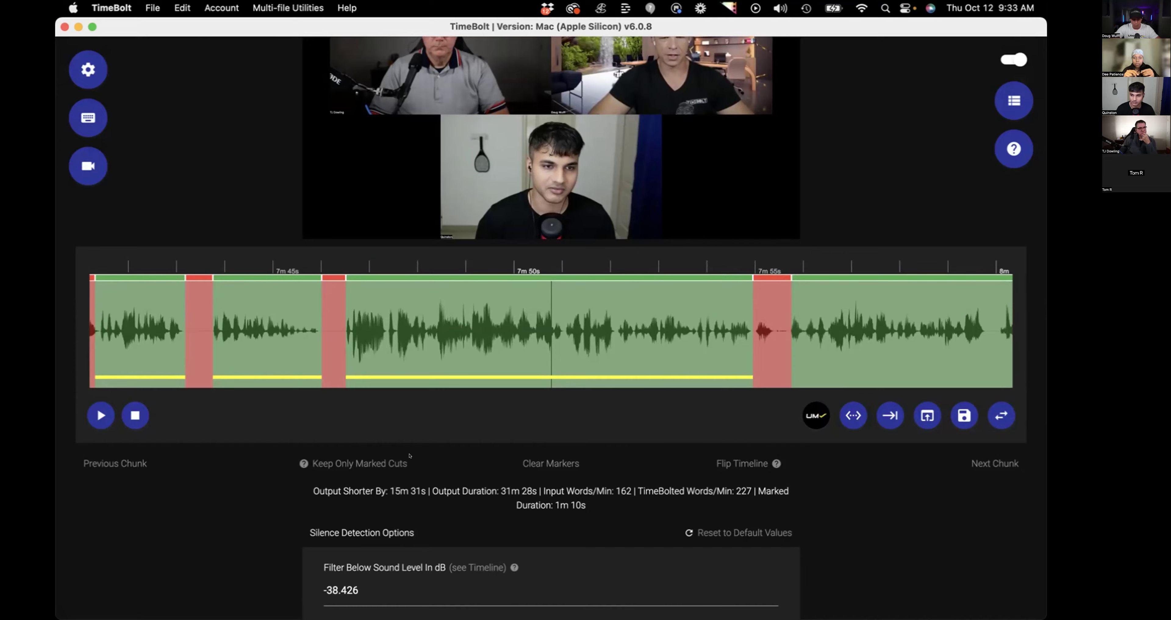
pyautogui.click(359, 463)
pyautogui.click(582, 261)
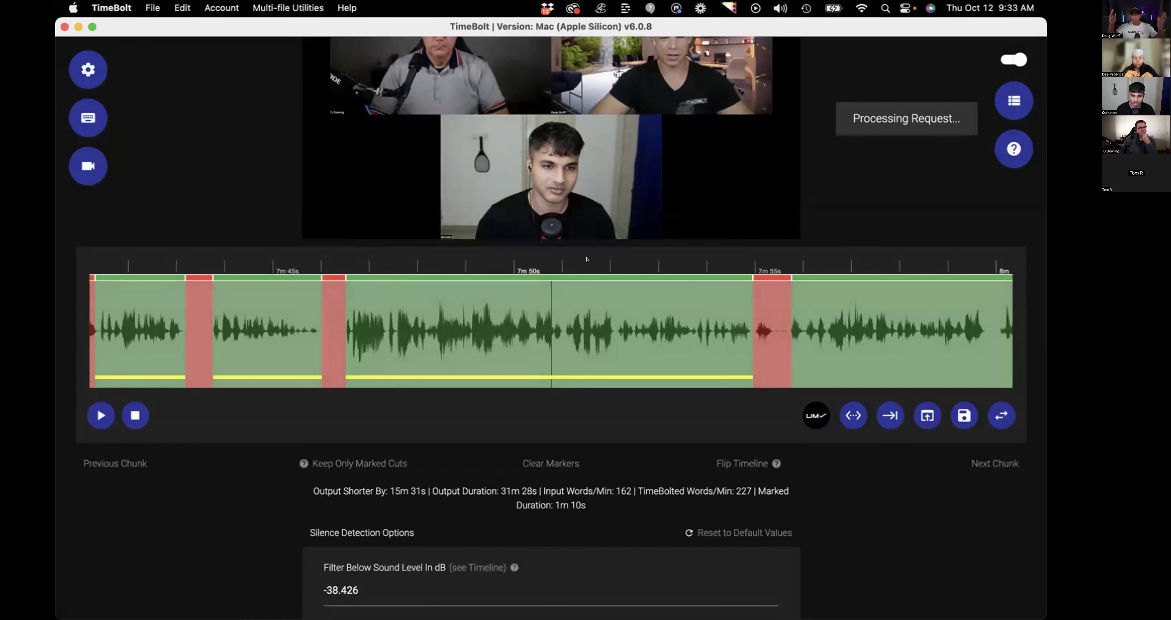
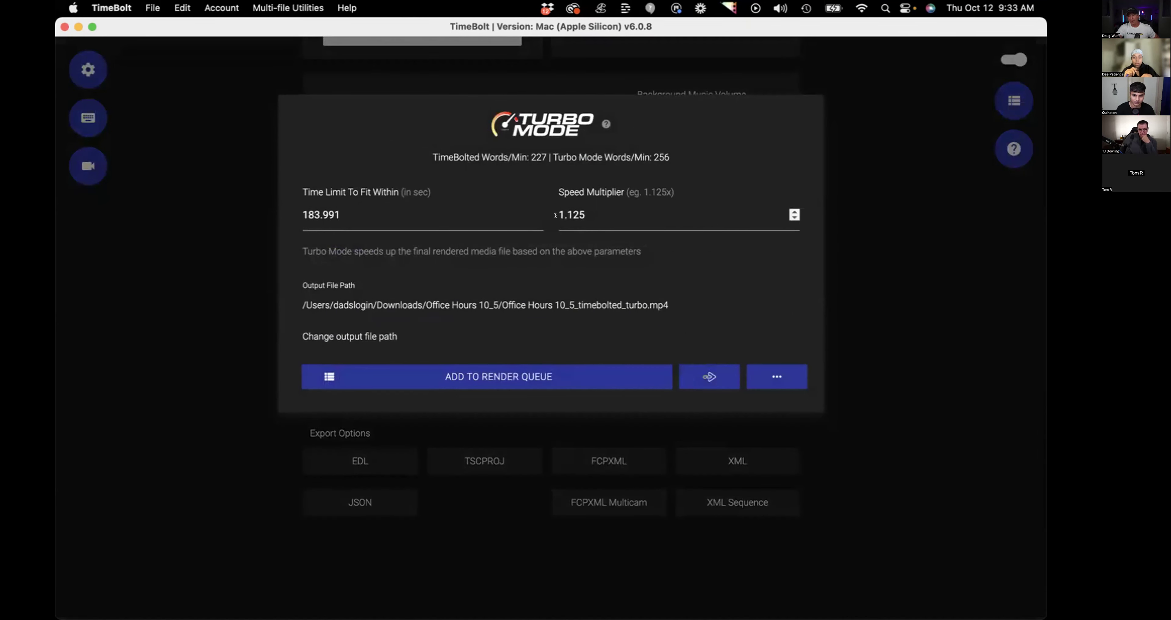
# Set the Turbo Mode time limit to 60 seconds and open the additional render and export options.
pyautogui.click(377, 204)
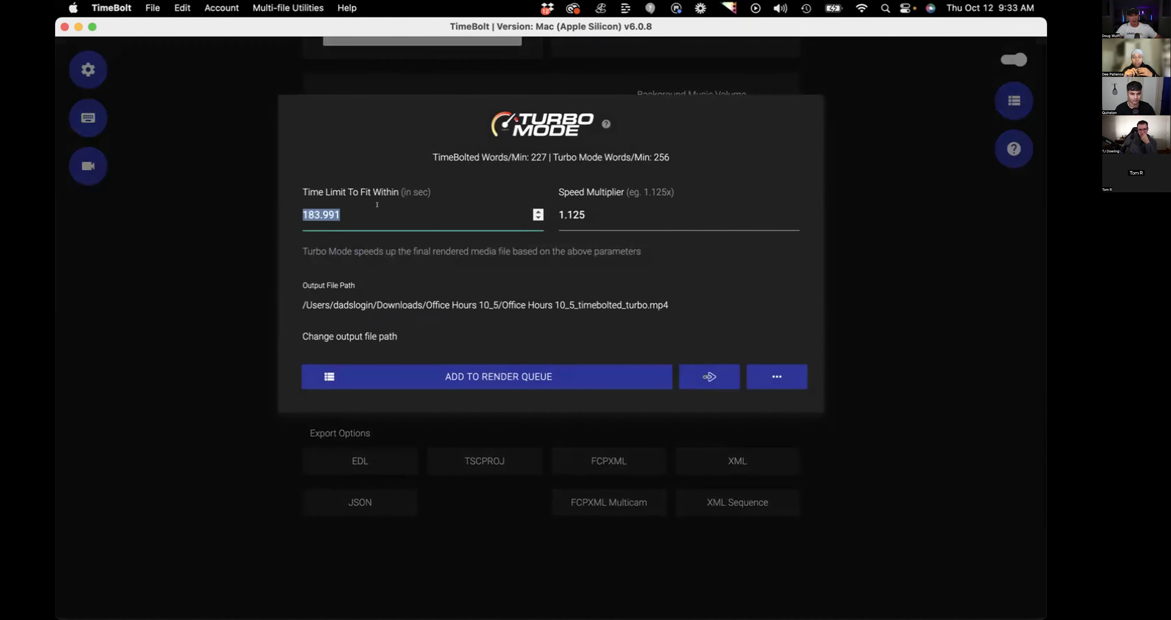
pyautogui.write('60')
pyautogui.click(401, 257)
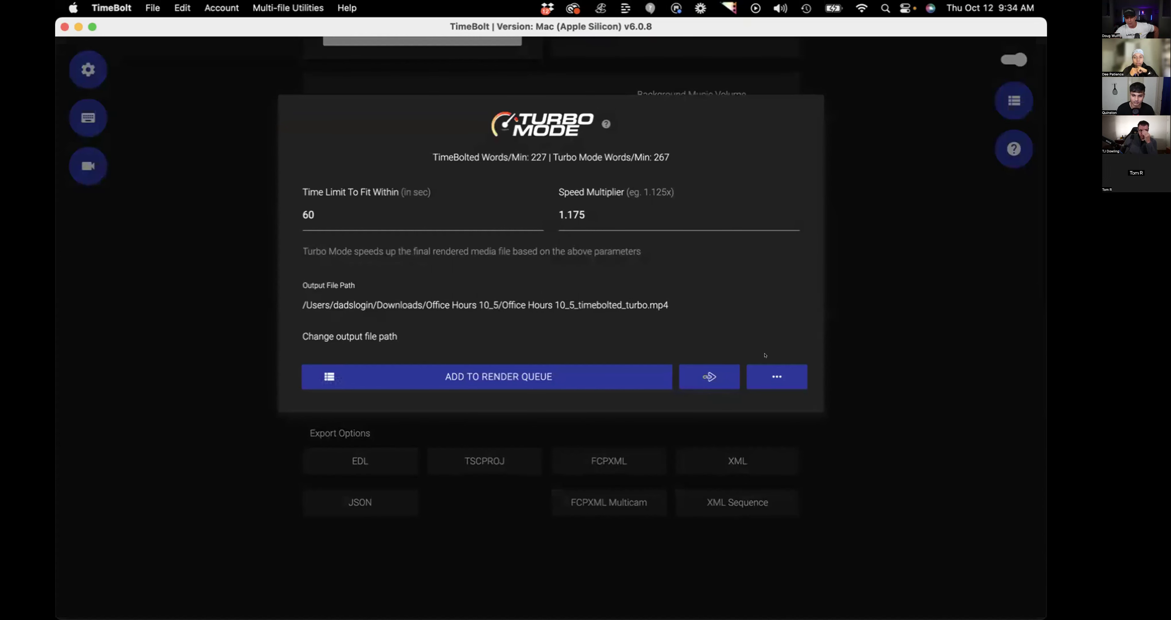
pyautogui.click(777, 377)
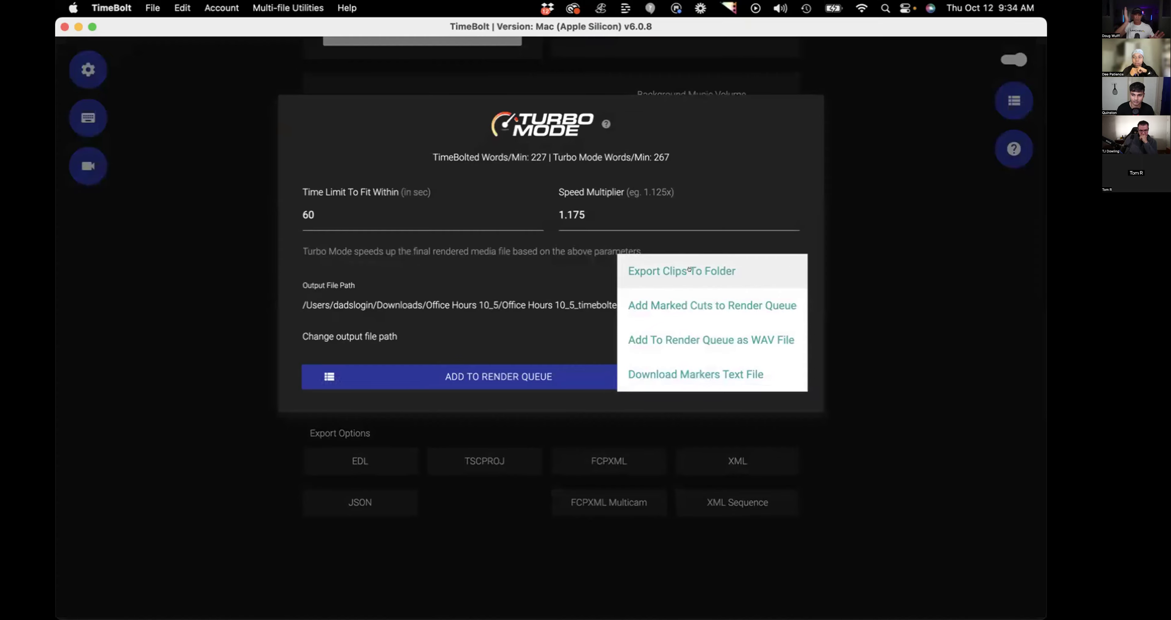
# Switch to the CapCut project 1007, move the playhead to 00:00:14:13, and select the clip 00012.MOV.
pyautogui.hotkey('ctrl', 'Up')
pyautogui.click(680, 248)
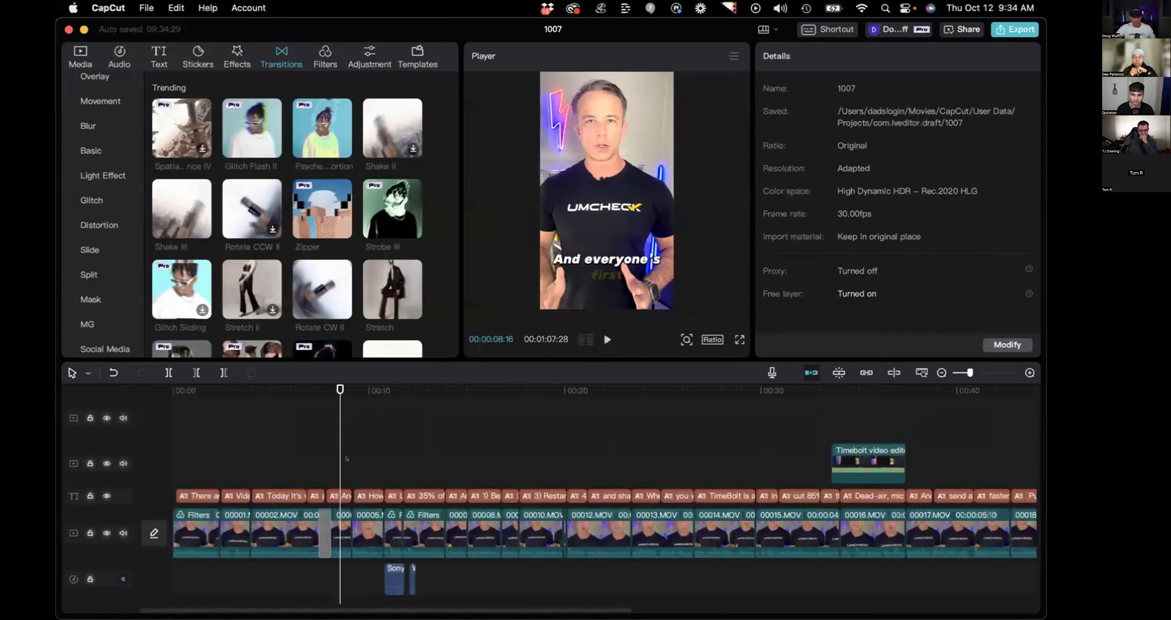
pyautogui.click(435, 390)
pyautogui.moveTo(435, 390); pyautogui.dragTo(456, 390)
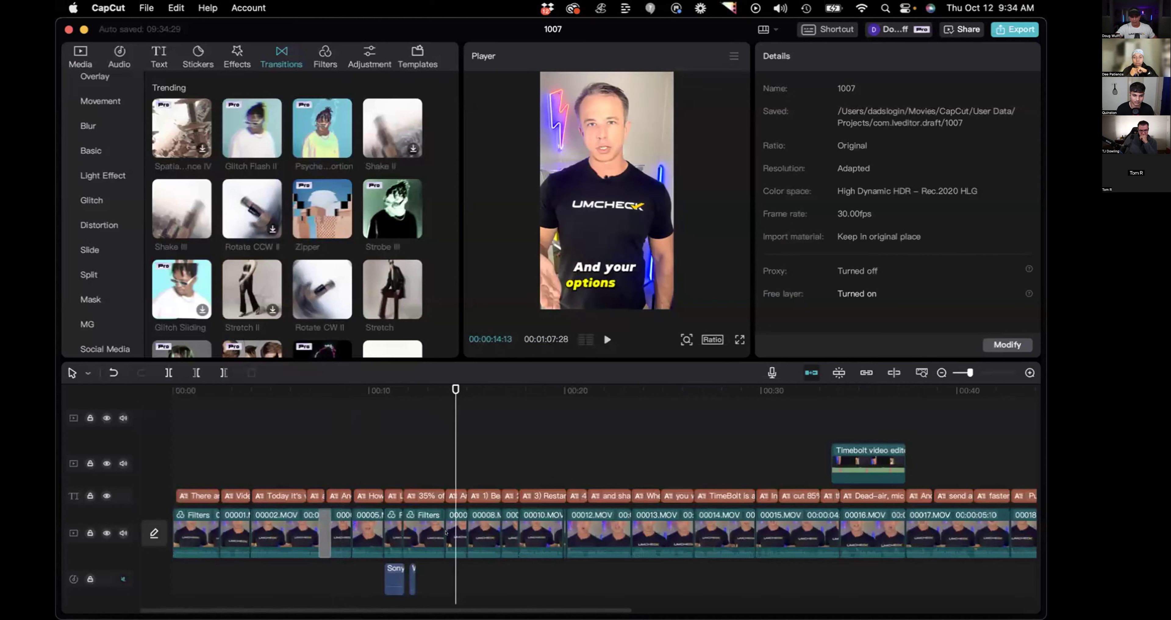
pyautogui.click(576, 534)
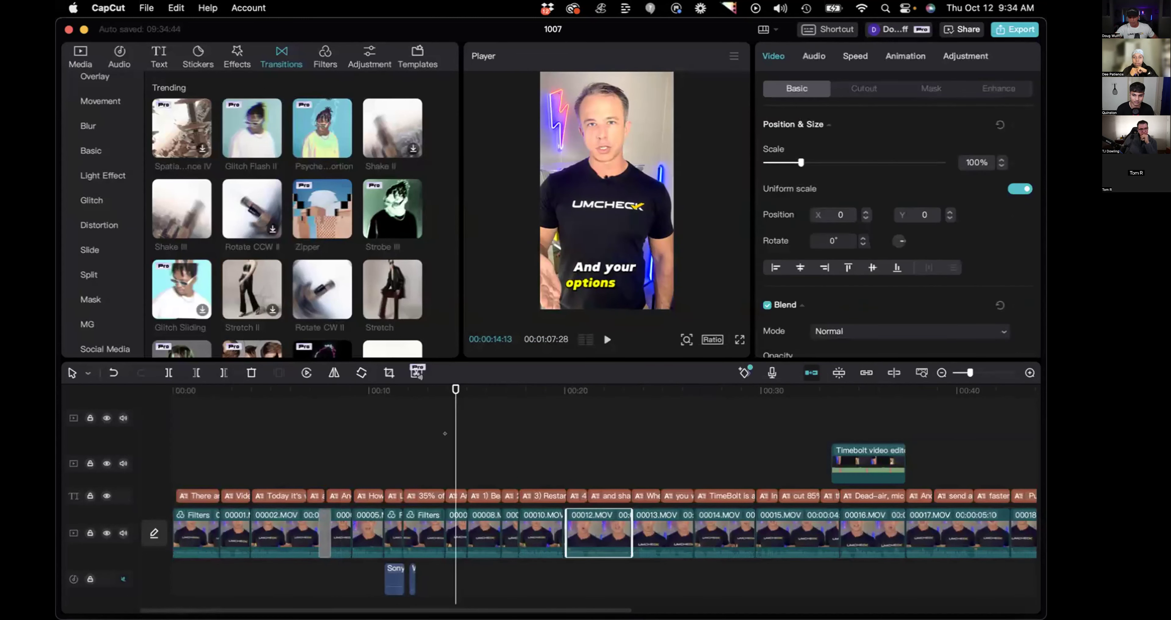
# Inspect the captions "How do I not look foolish?" and "Like photographs", with the playhead at 00:00:04:27, and view the overall timeline layout.
pyautogui.click(311, 390)
pyautogui.click(268, 389)
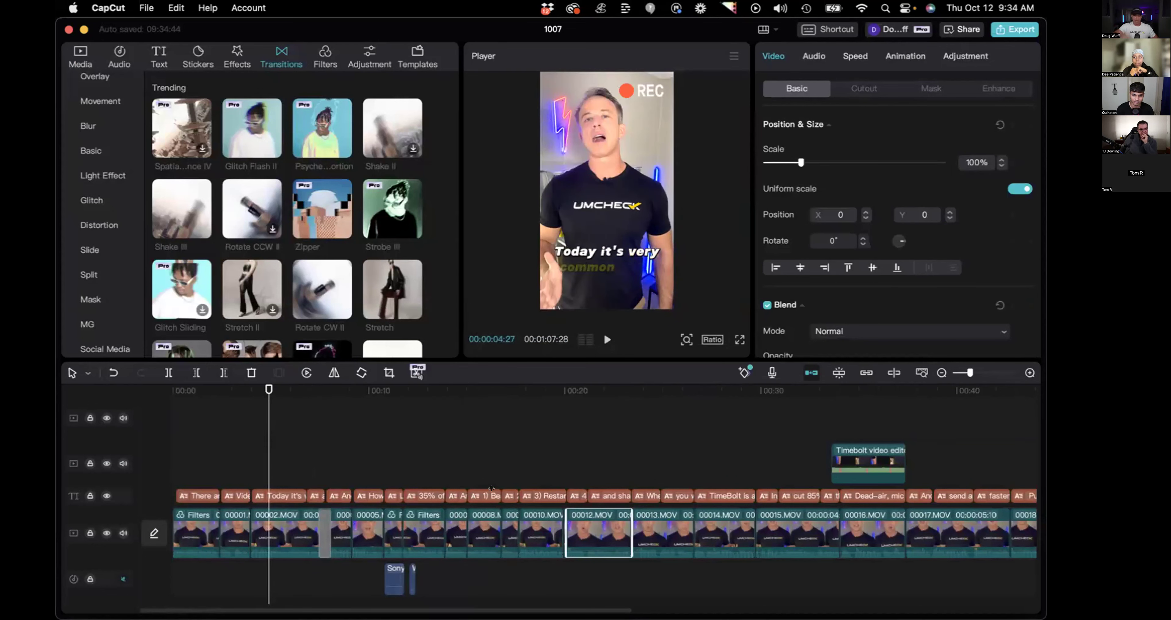
pyautogui.scroll(3, 555, 489)
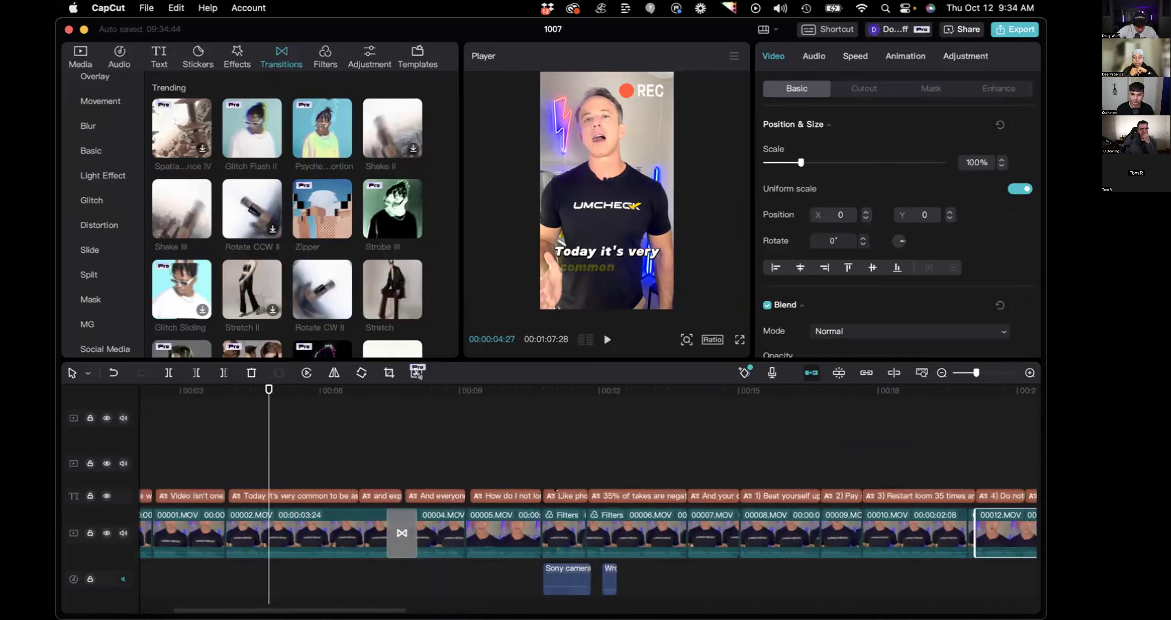
pyautogui.click(532, 492)
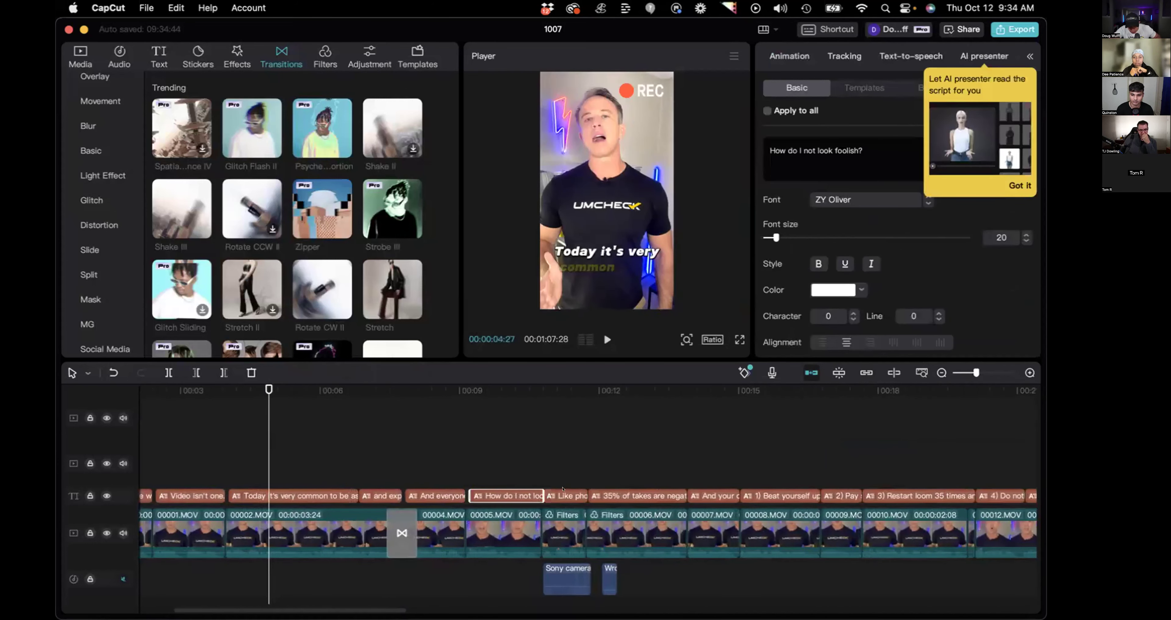
pyautogui.click(576, 493)
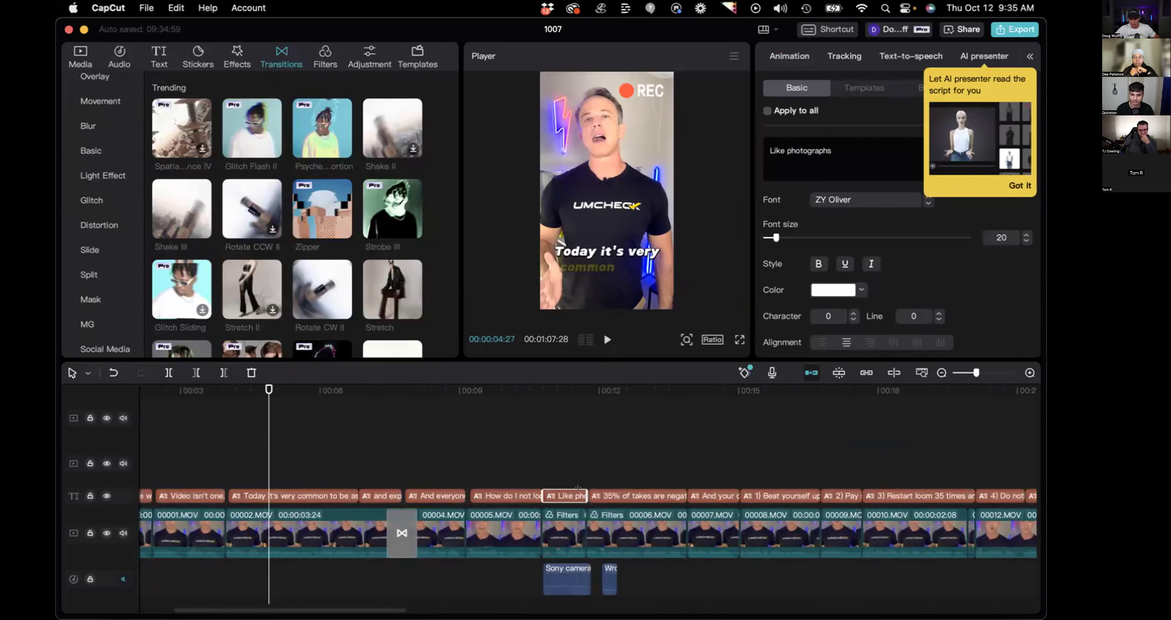
pyautogui.scroll(-5, 577, 487)
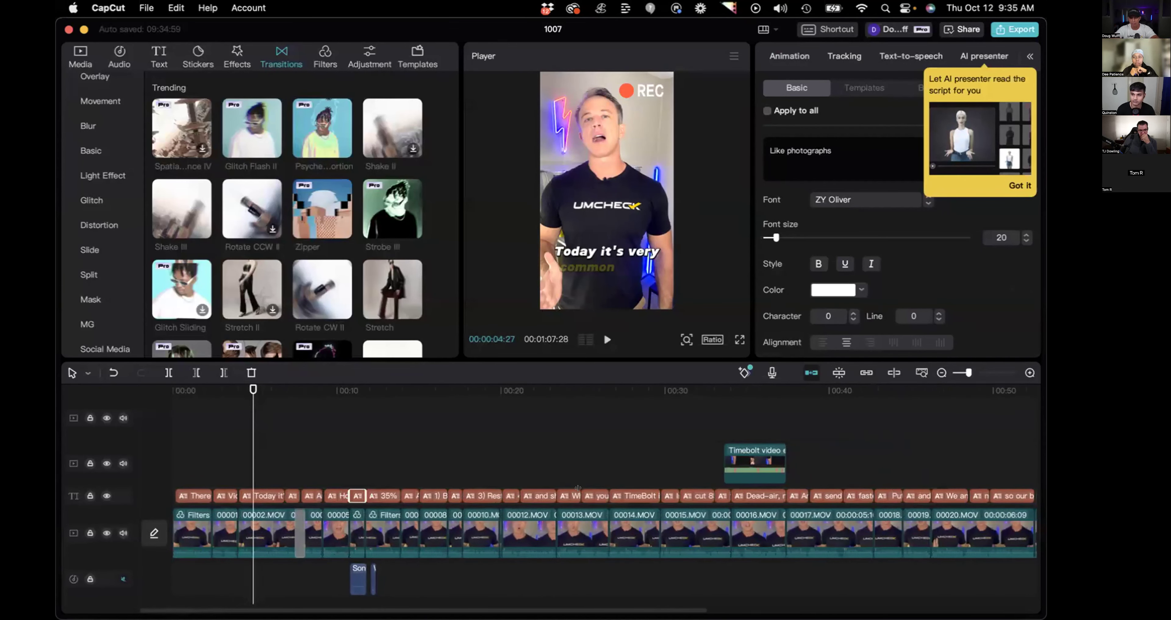
pyautogui.scroll(-1, 578, 488)
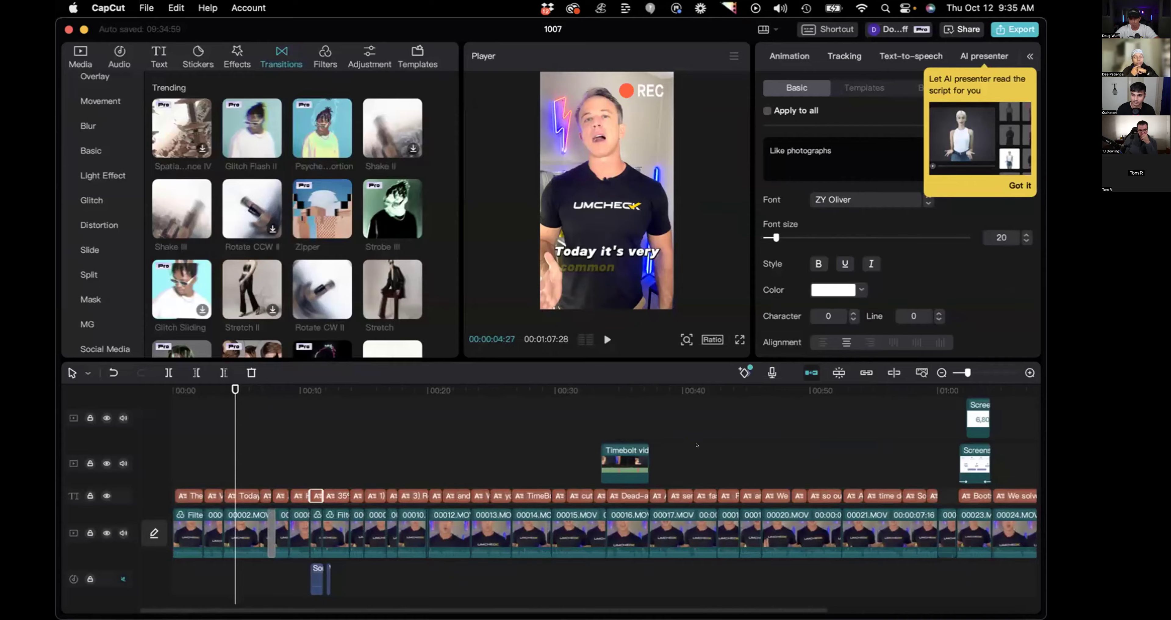
# Switch back to TimeBolt and close the list of additional render and export options in Turbo Mode.
pyautogui.press('super+Tab')
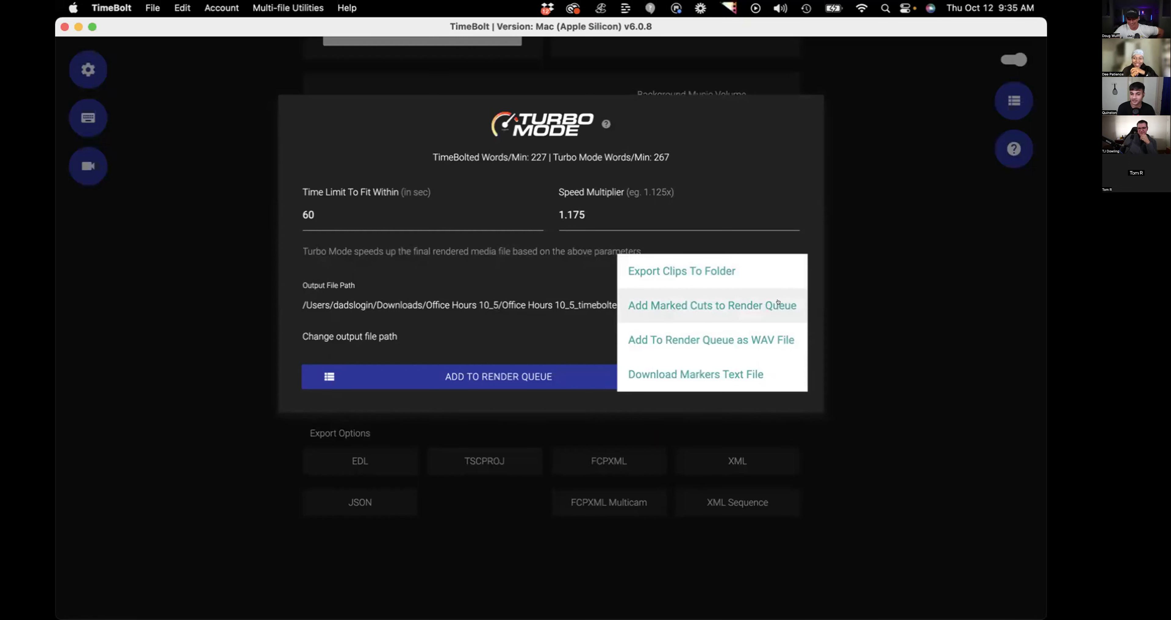
pyautogui.click(773, 191)
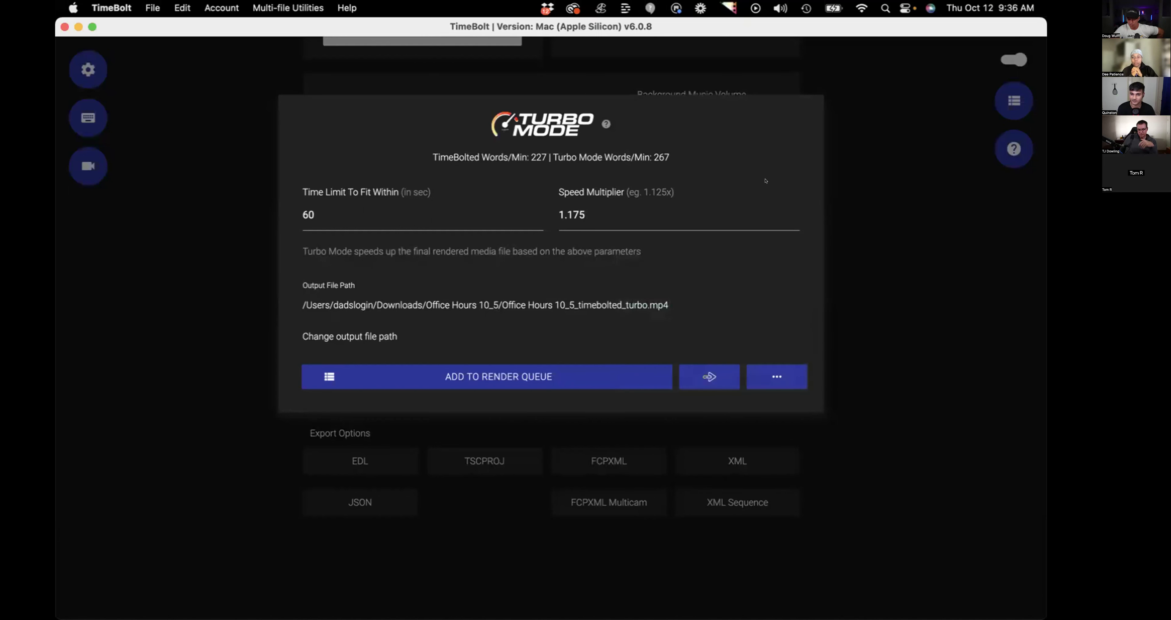
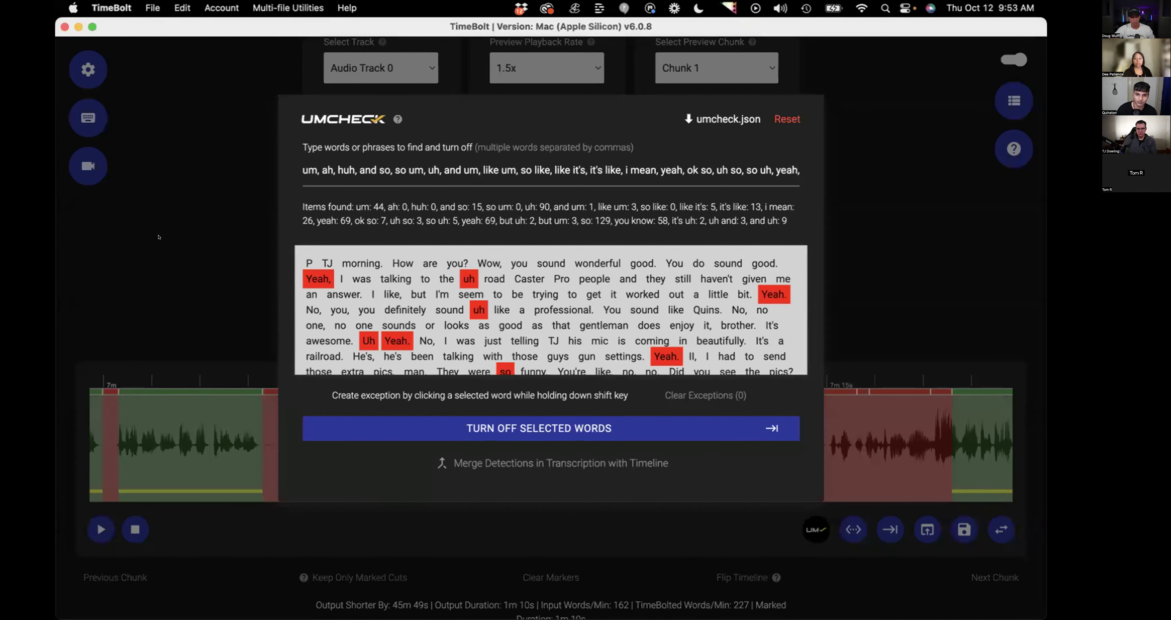
# Leave the UmCheck window, open the screen recorder setup and review its Quality options, keeping Standard (Quick & Small).
pyautogui.click(173, 235)
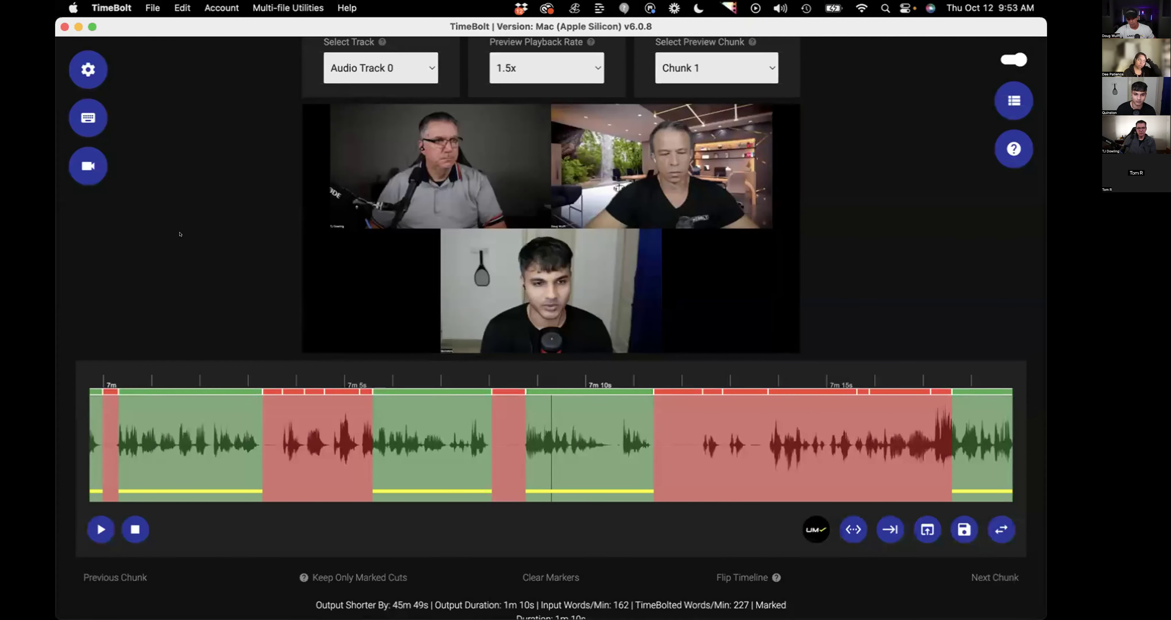
pyautogui.scroll(3, 180, 234)
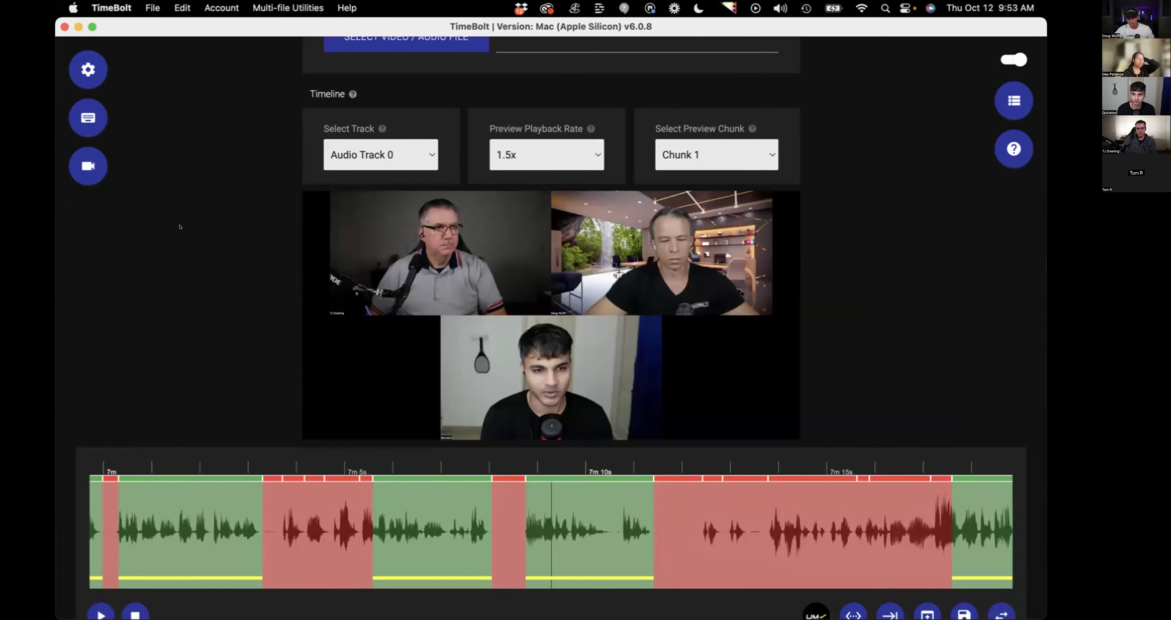
pyautogui.scroll(-1, 180, 225)
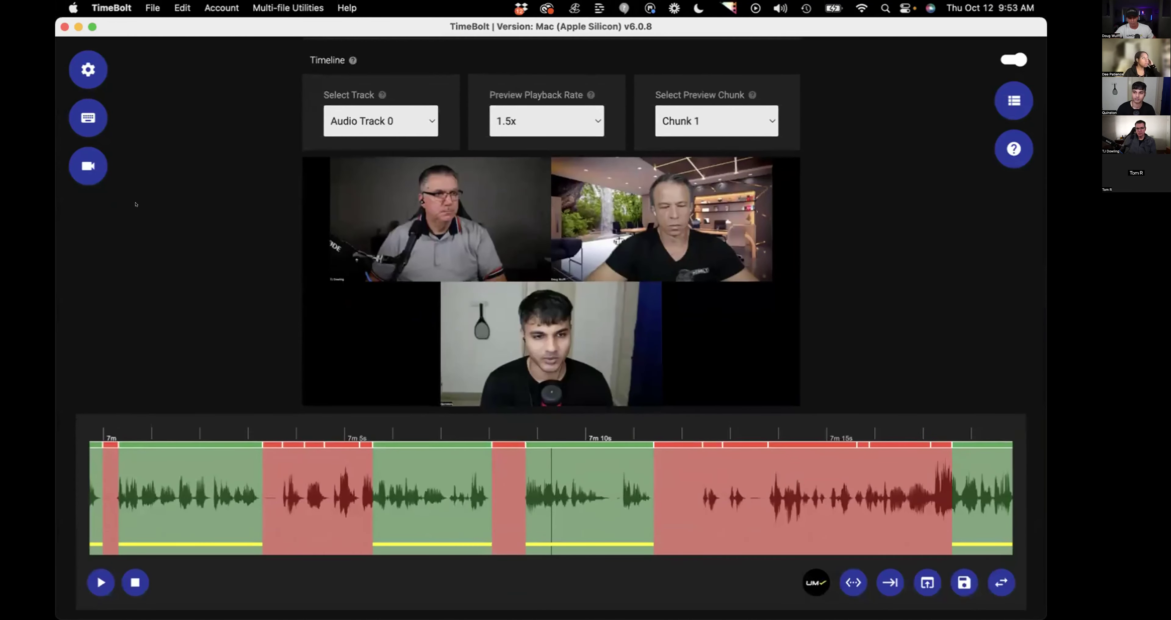
pyautogui.click(82, 169)
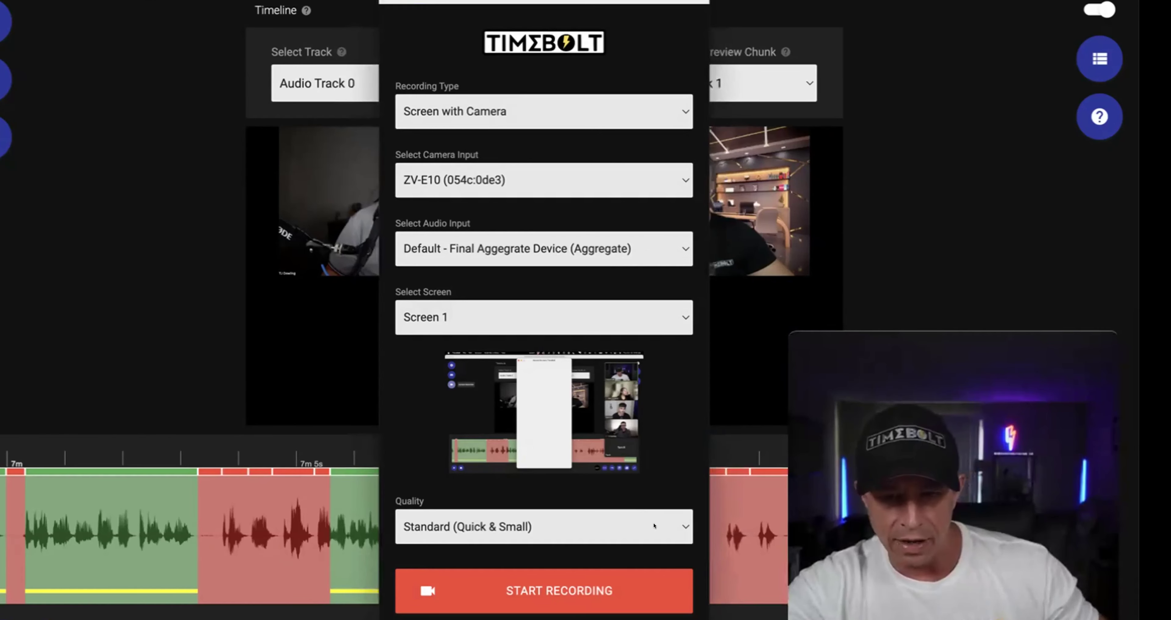
pyautogui.click(680, 525)
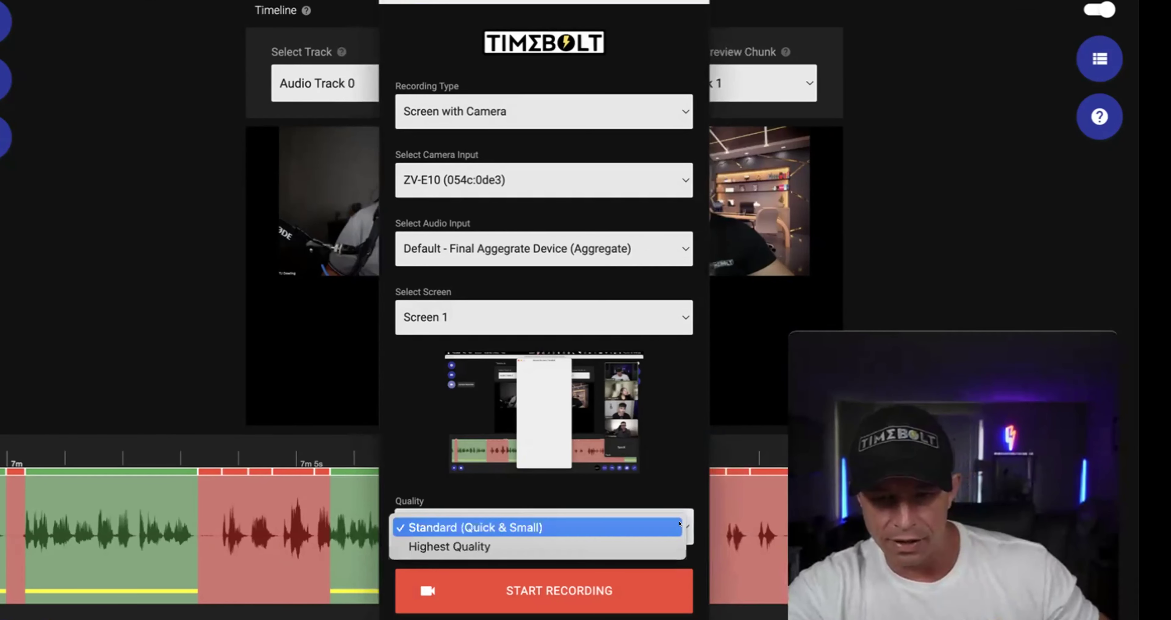
pyautogui.click(680, 522)
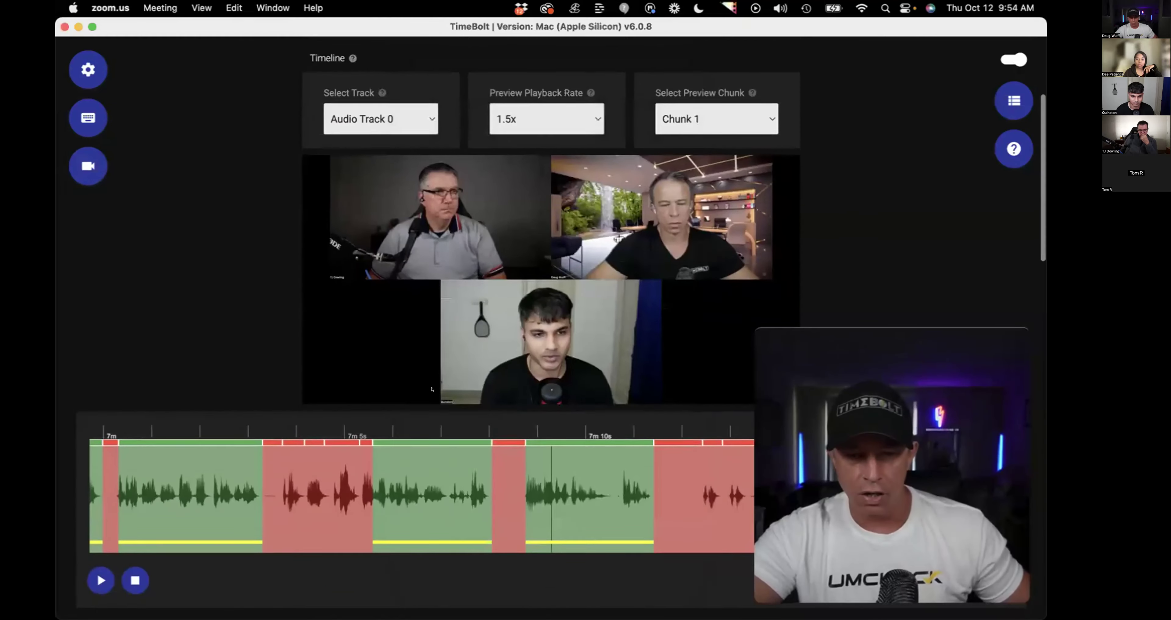
# Bring the TimeBolt window back to the front and view its timeline around 8m 10s to 8m 20s.
pyautogui.scroll(-3, 434, 400)
pyautogui.scroll(3, 434, 400)
pyautogui.hotkey('ctrl', 'Up')
pyautogui.click(741, 490)
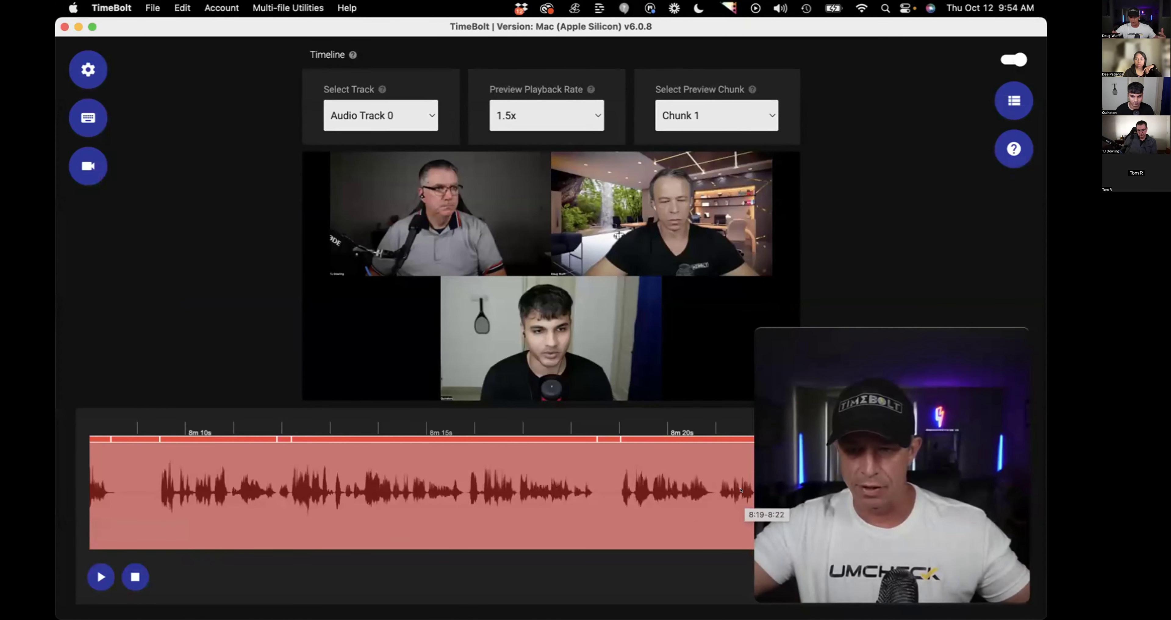
pyautogui.scroll(-1, 501, 423)
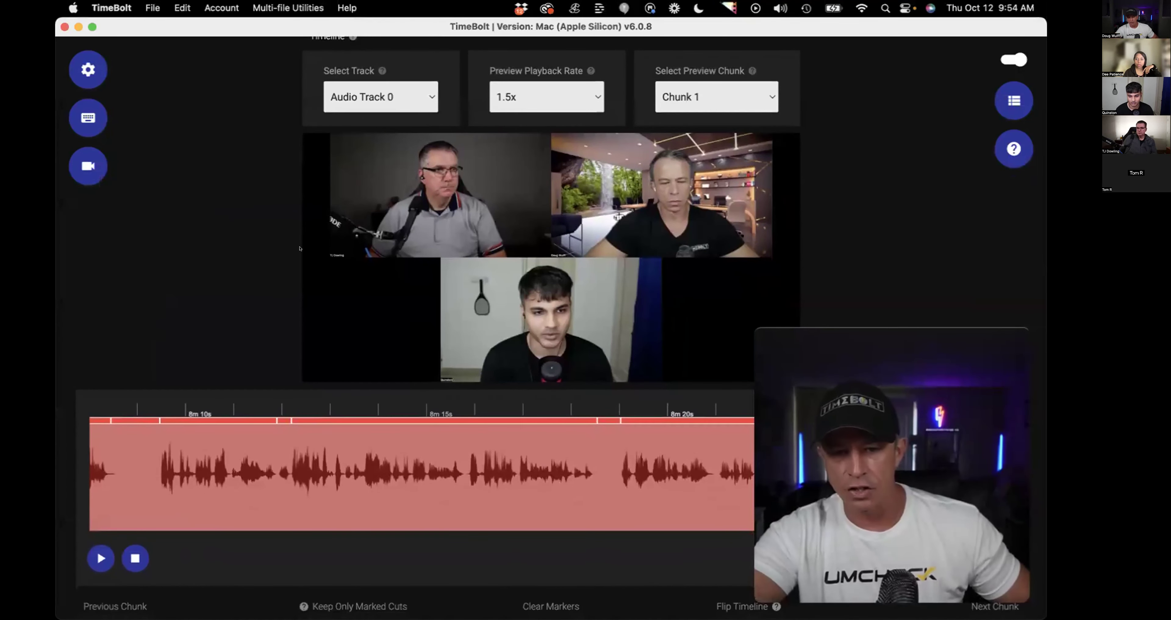
# Activate Turbo Mode, set its speed multiplier to 1.125, and close the Turbo Mode window.
pyautogui.scroll(-4, 312, 455)
pyautogui.scroll(1, 364, 431)
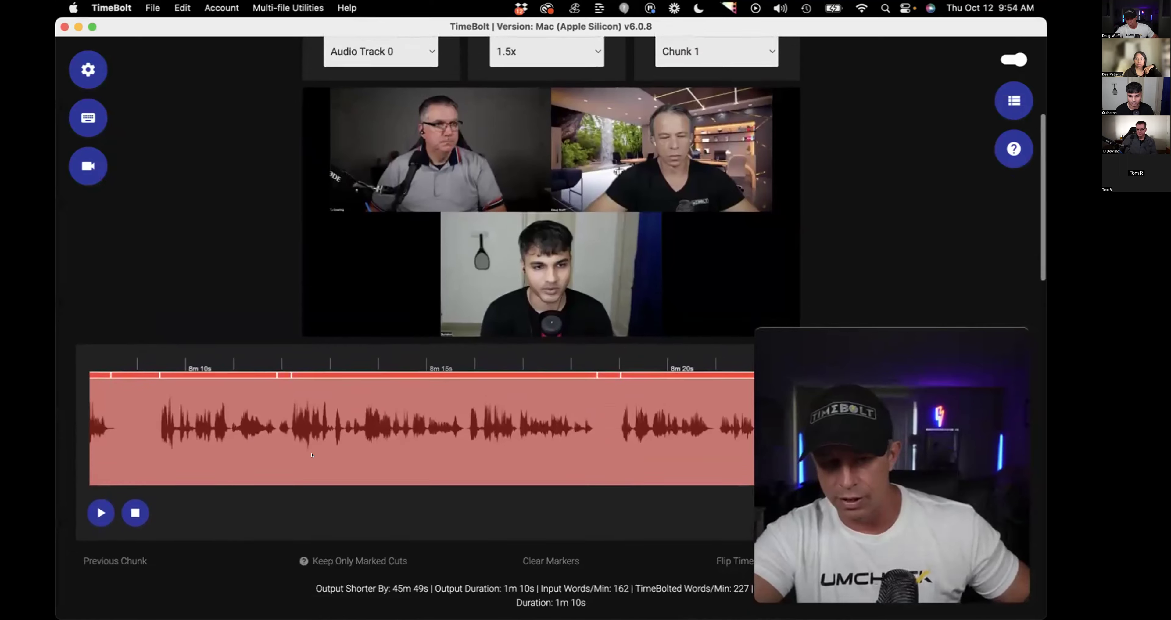
pyautogui.scroll(-3, 490, 379)
pyautogui.scroll(-15, 489, 378)
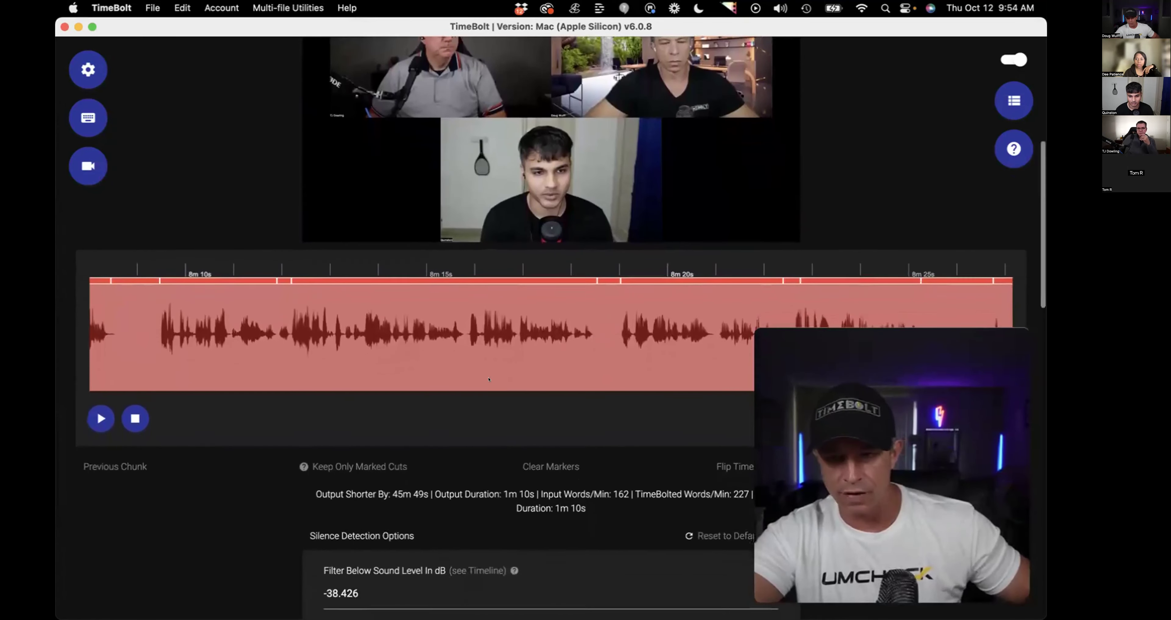
pyautogui.scroll(-10, 488, 377)
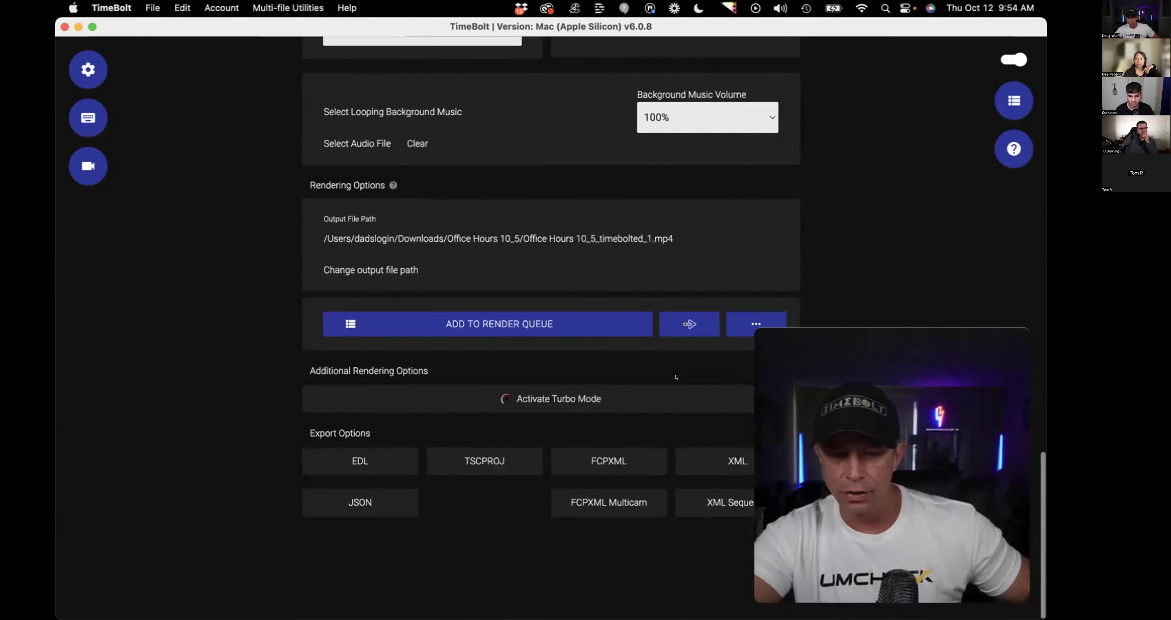
pyautogui.click(555, 395)
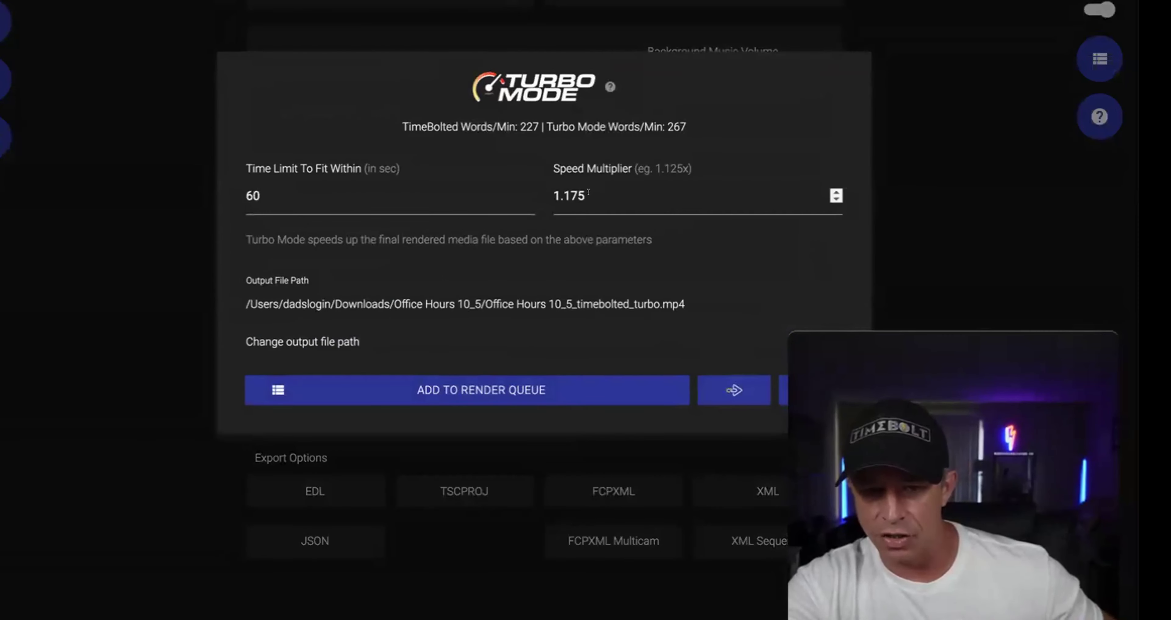
pyautogui.doubleClick(600, 193)
pyautogui.write('1.12')
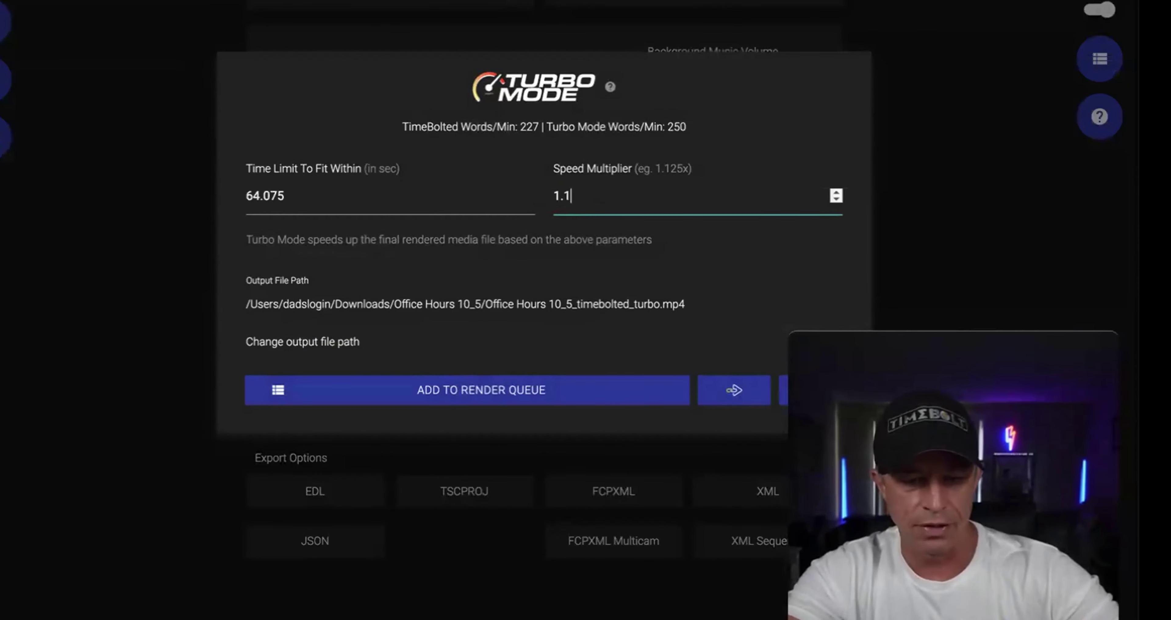
pyautogui.write('5')
pyautogui.click(620, 272)
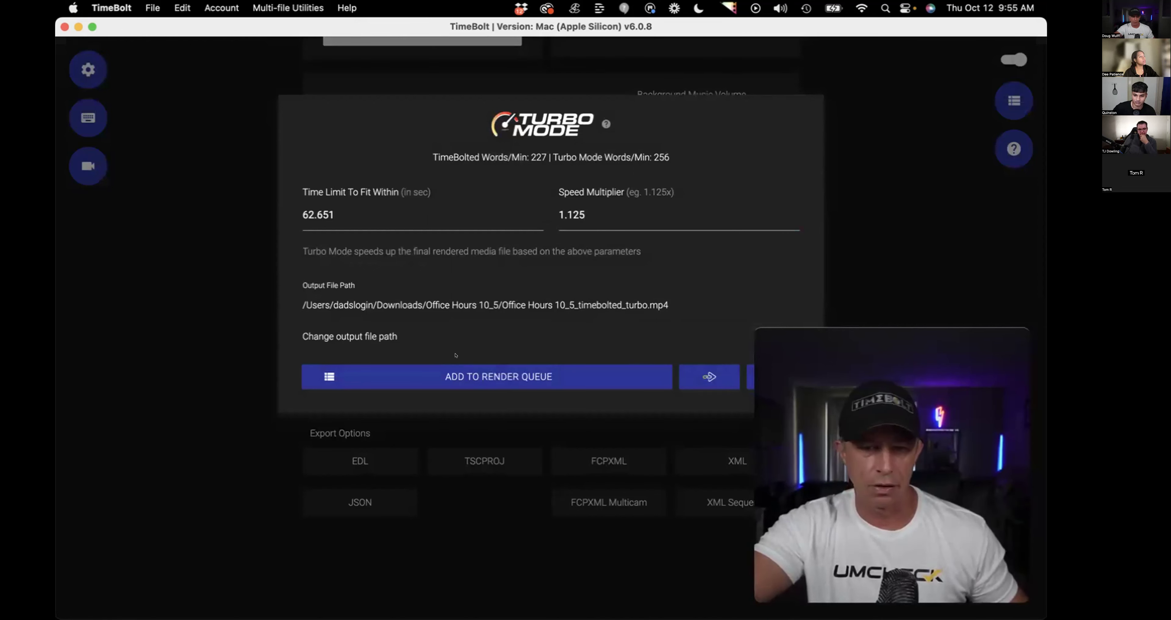
pyautogui.click(75, 395)
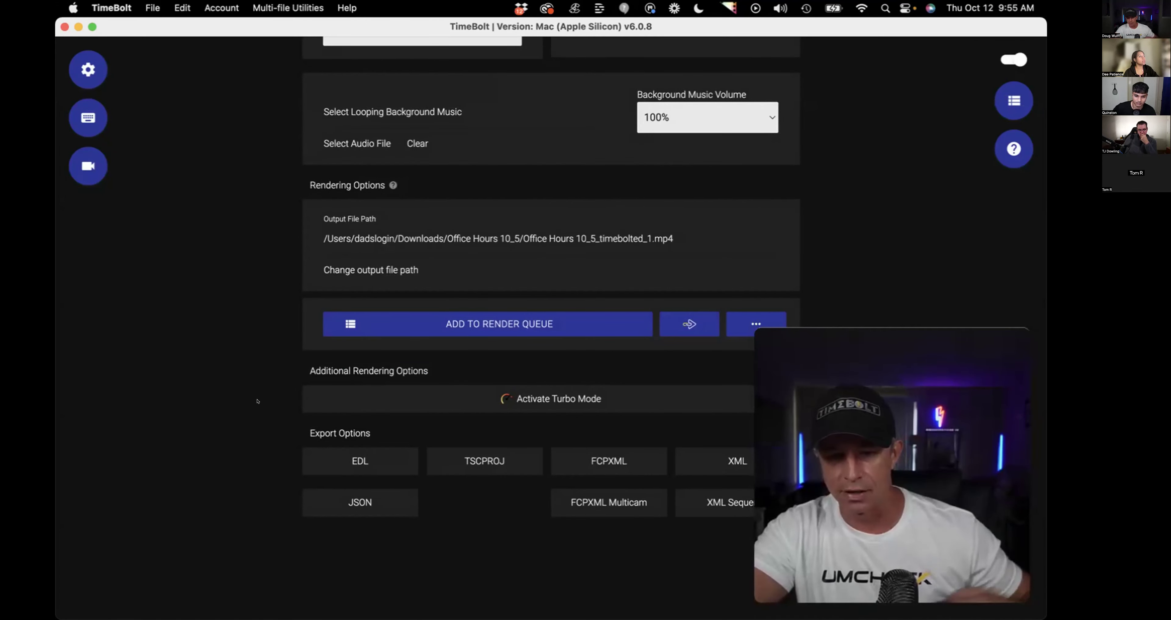
# Return to the timeline and undo keeping only the marked cuts.
pyautogui.scroll(5, 257, 401)
pyautogui.scroll(-5, 258, 401)
pyautogui.scroll(10, 257, 401)
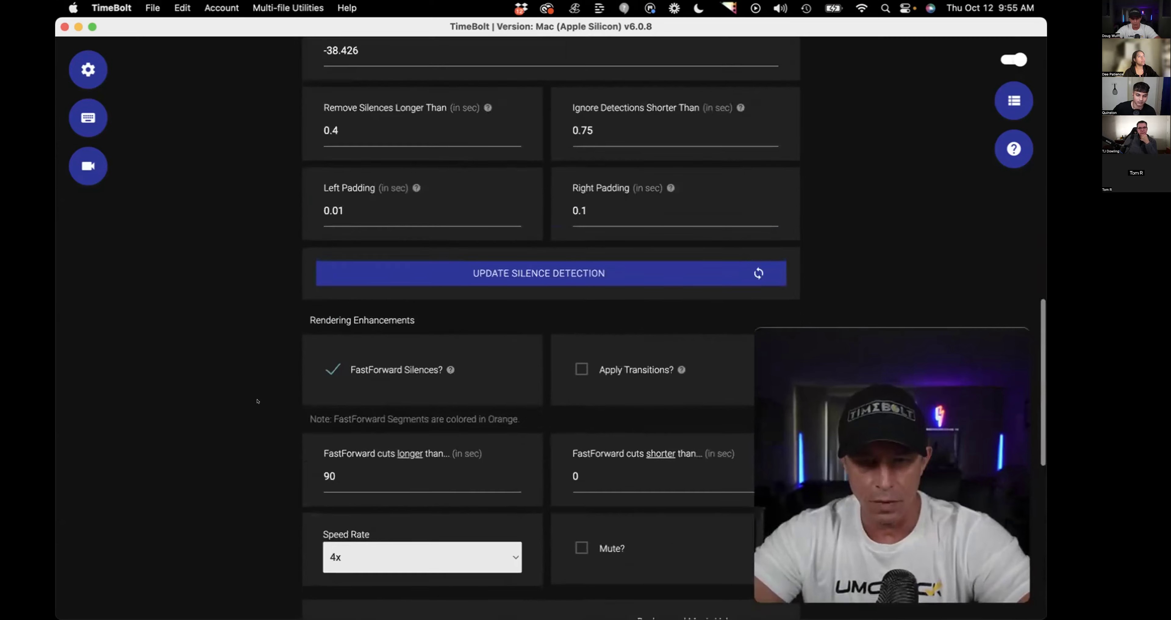
pyautogui.scroll(10, 258, 401)
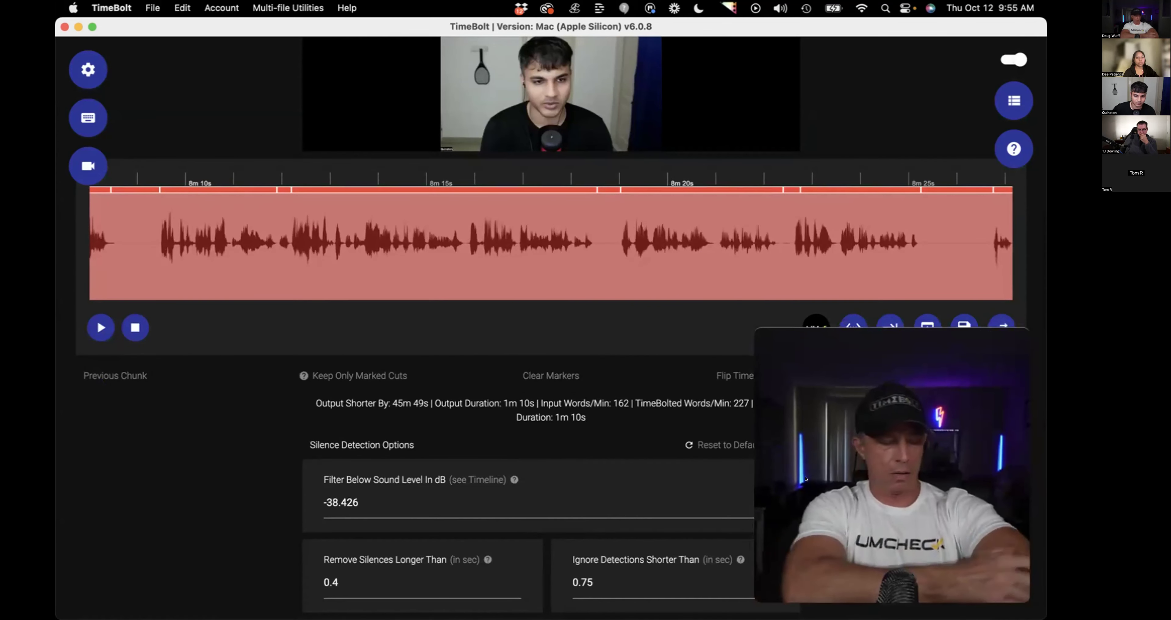
pyautogui.moveTo(466, 609)
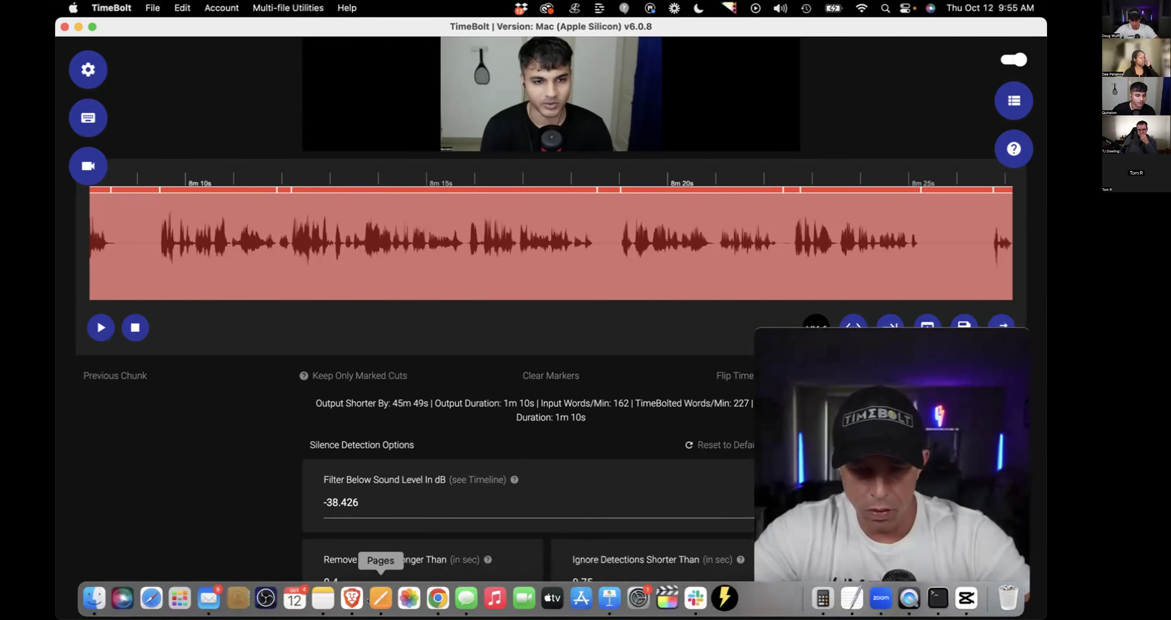
pyautogui.scroll(3, 421, 399)
pyautogui.scroll(2, 420, 399)
pyautogui.scroll(5, 422, 365)
pyautogui.scroll(8, 422, 366)
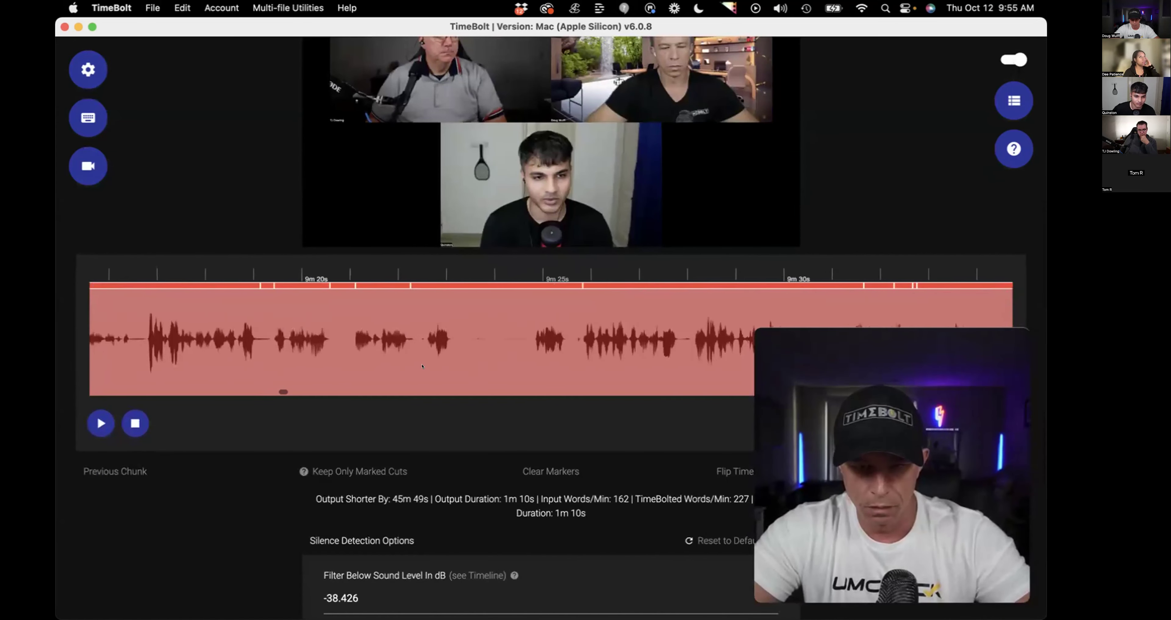
pyautogui.press('super+z')
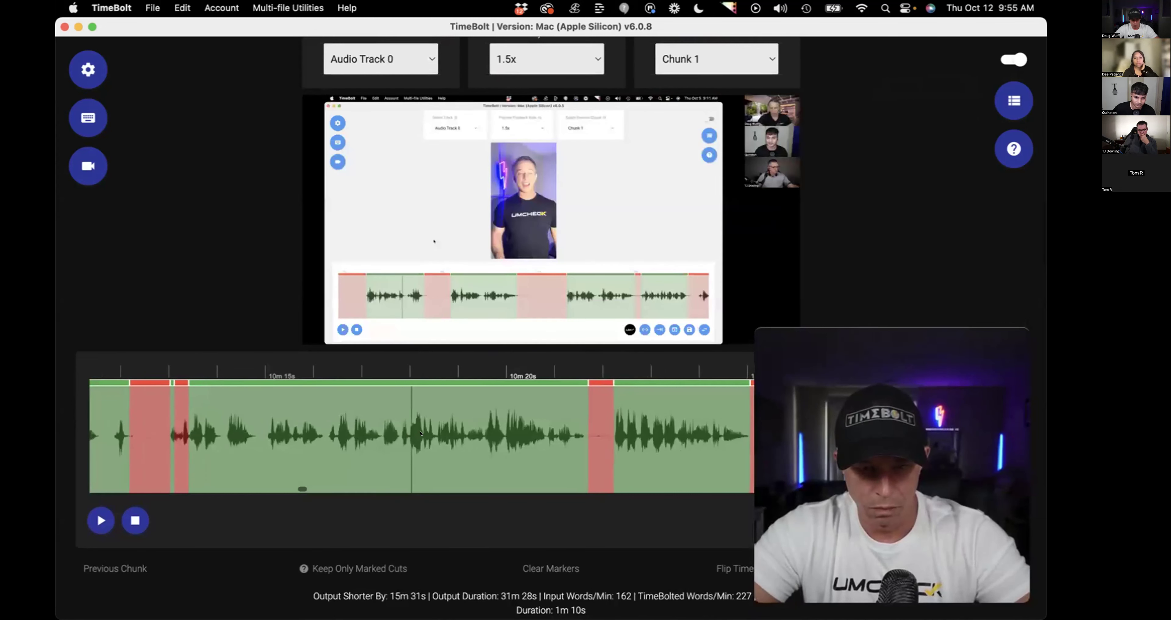
# Examine the cuts and speech segments on the timeline between about 10m 20s and 10m 35s, focusing on the part near 10m 30s.
pyautogui.hscroll(5, 420, 433)
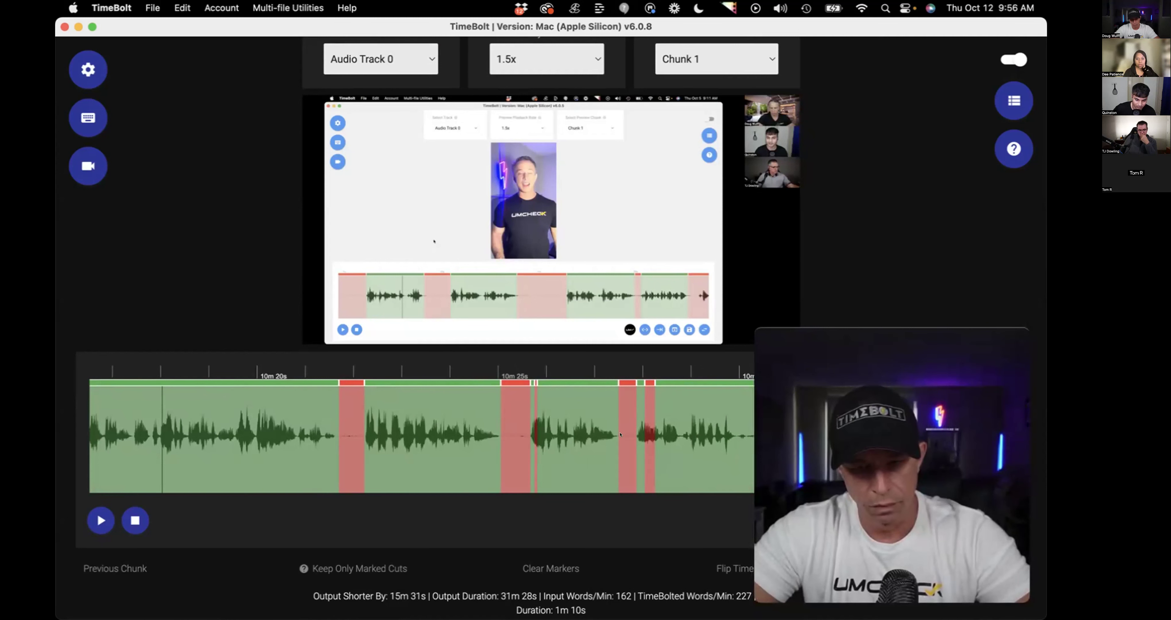
pyautogui.hscroll(8, 641, 433)
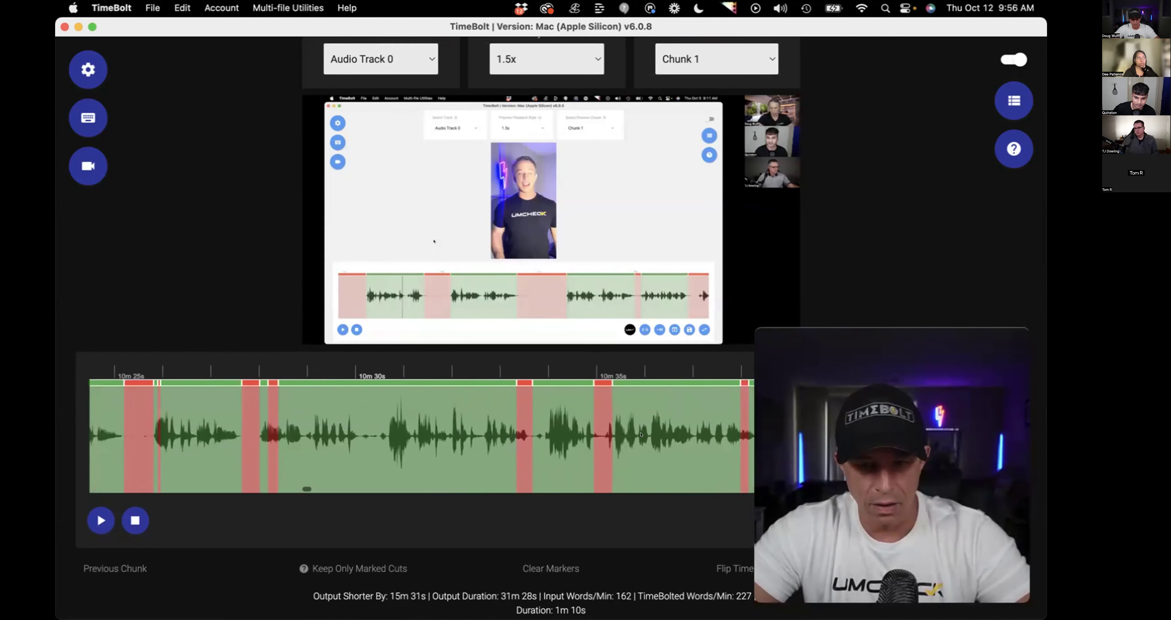
pyautogui.hscroll(-2, 642, 434)
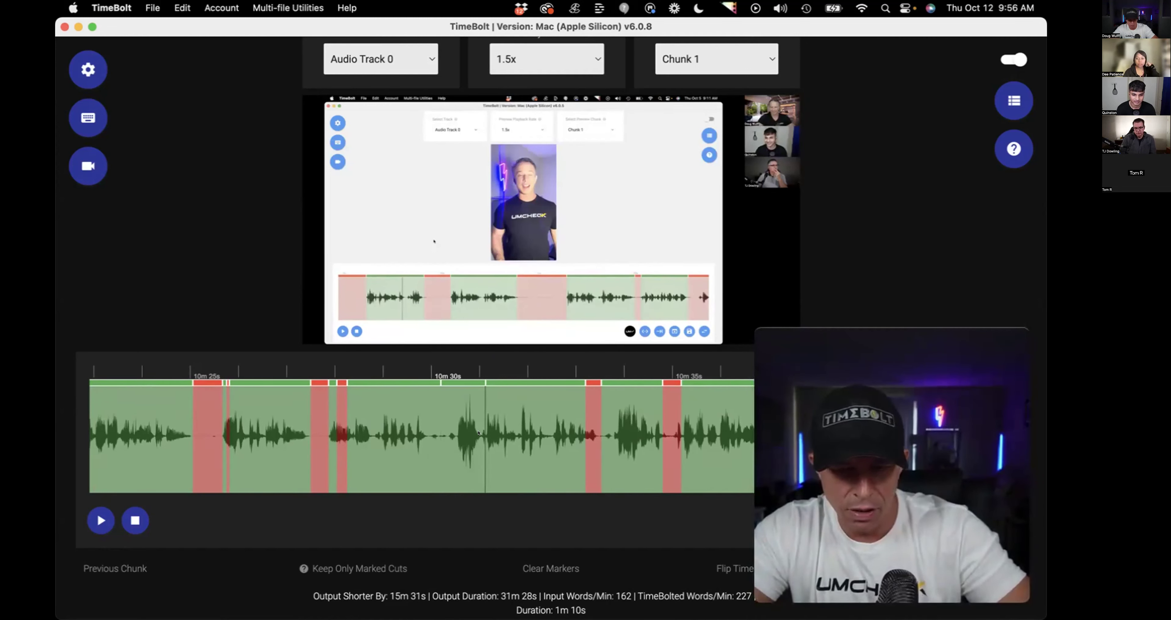
pyautogui.hscroll(-3, 479, 432)
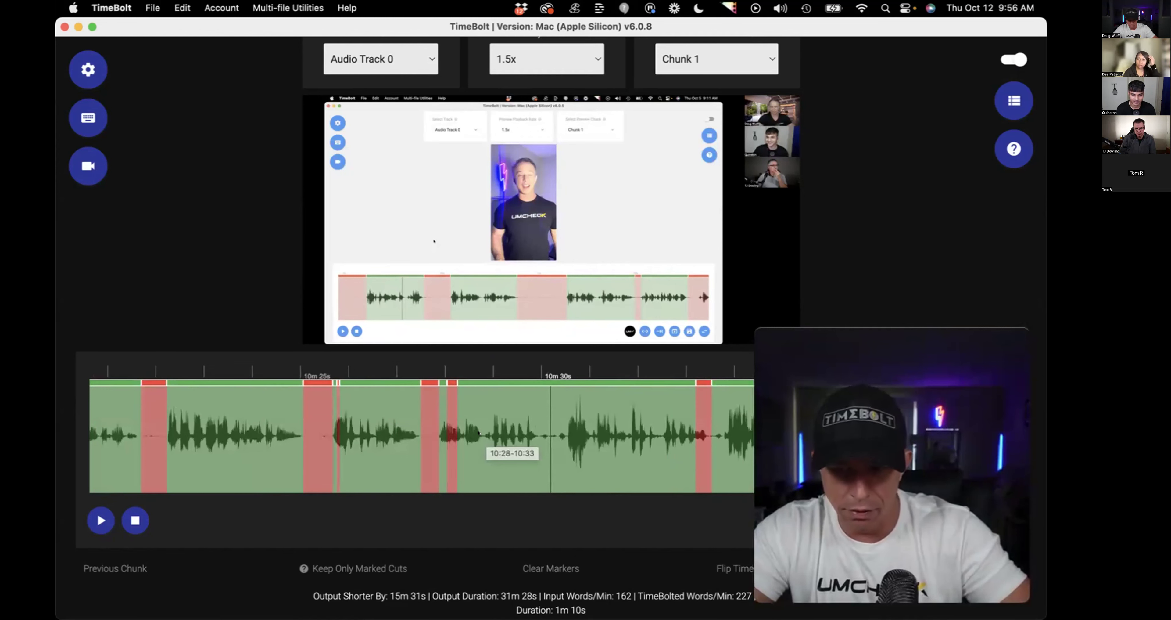
pyautogui.hscroll(1, 491, 433)
pyautogui.hscroll(1, 500, 430)
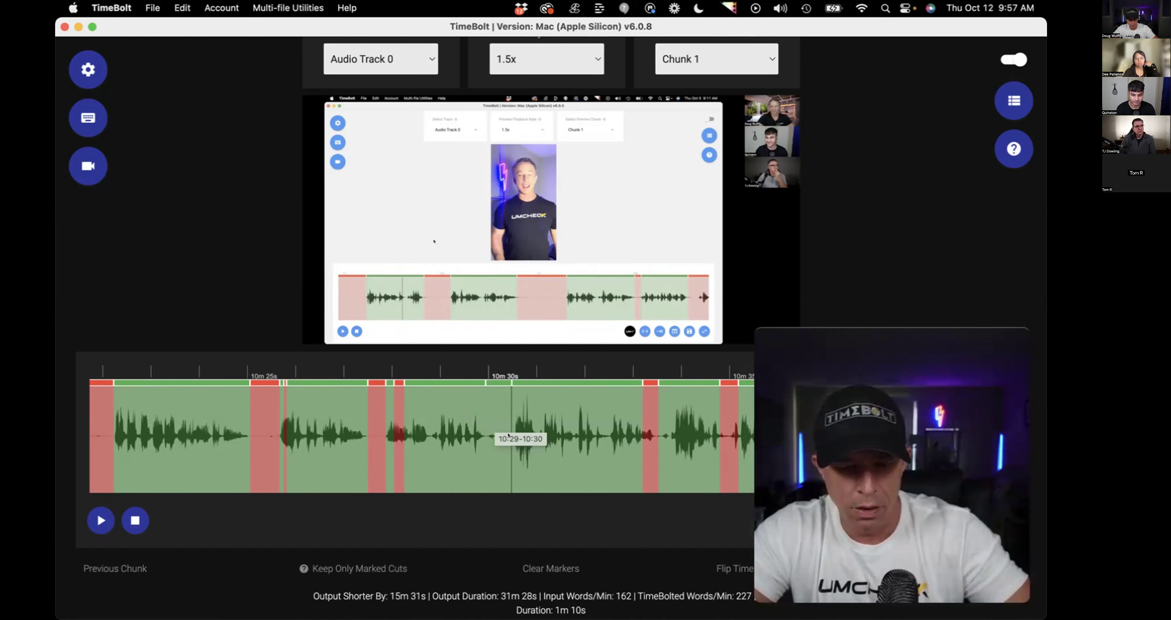
pyautogui.hscroll(-3, 508, 435)
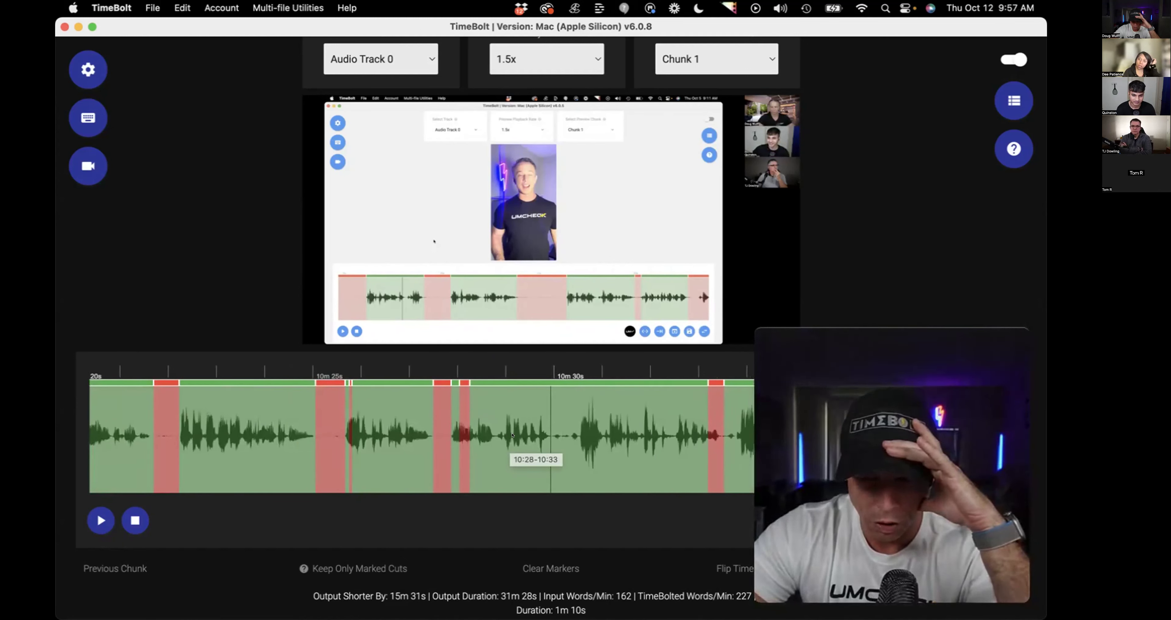
# Turn off the tiny segment at about 10m 39s on the timeline and turn it back on.
pyautogui.hscroll(20, 512, 435)
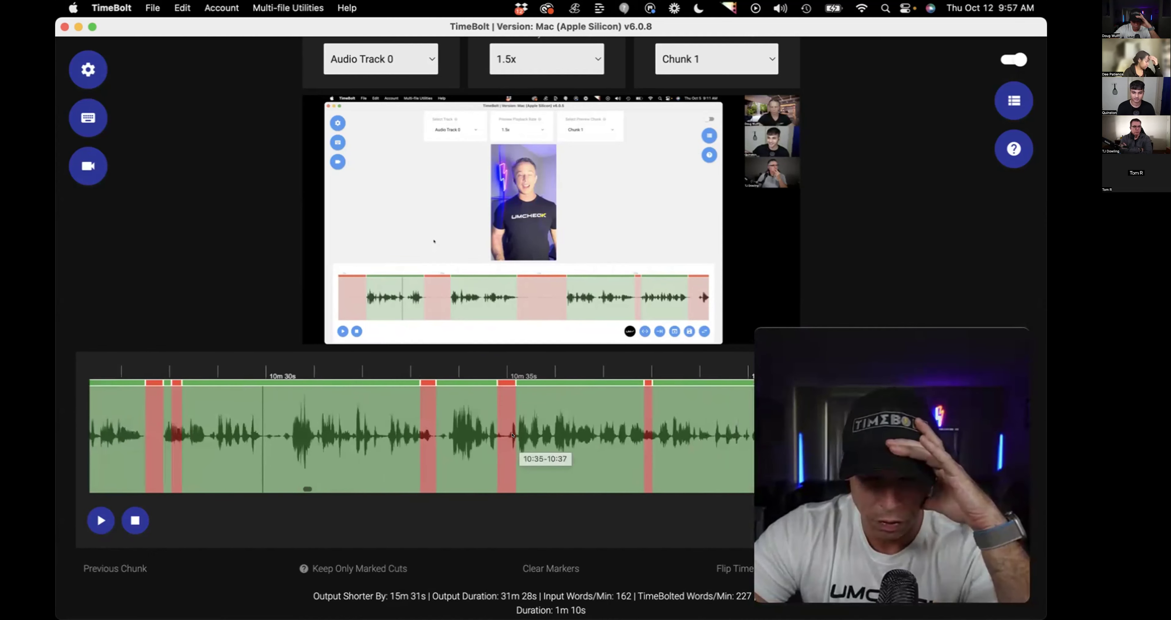
pyautogui.hscroll(20, 513, 435)
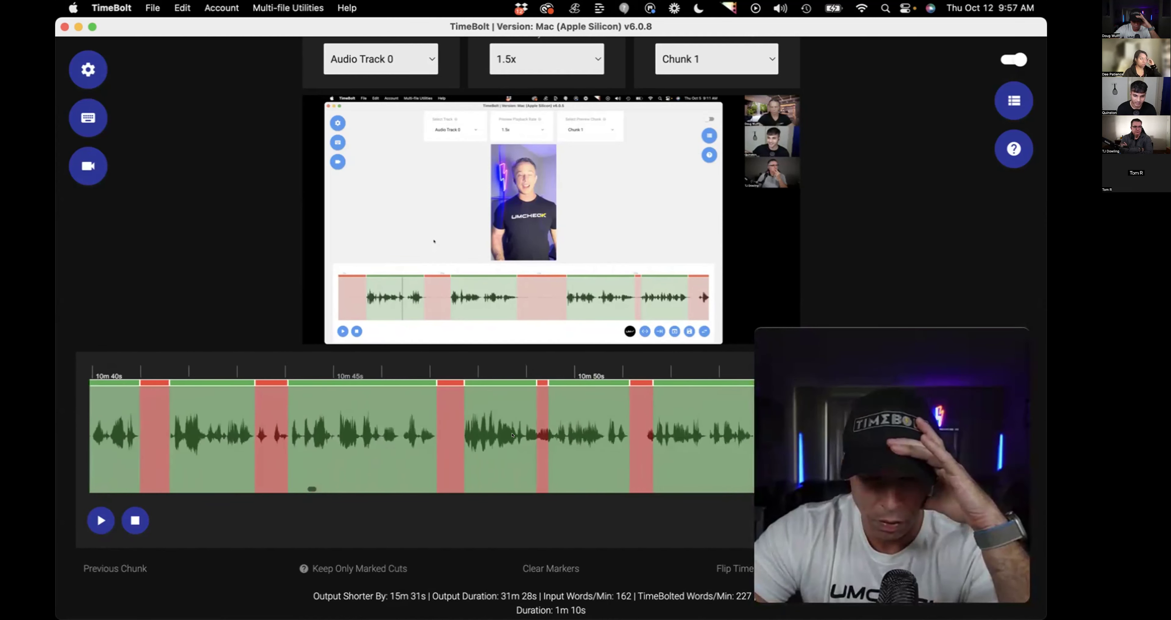
pyautogui.hscroll(-6, 512, 435)
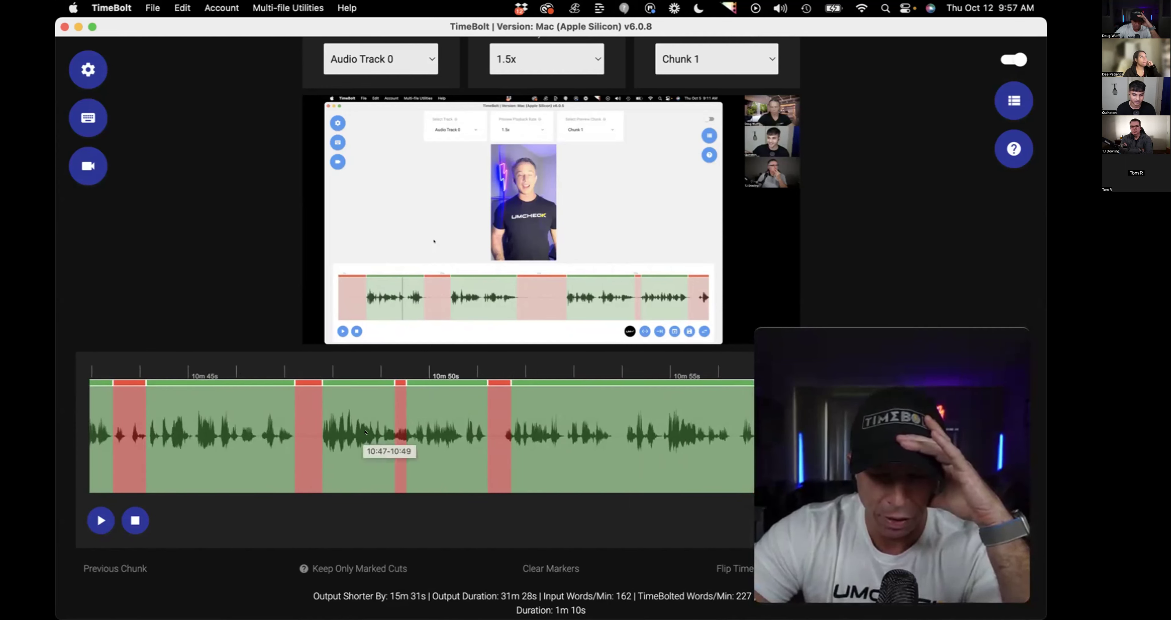
pyautogui.hscroll(-12, 365, 432)
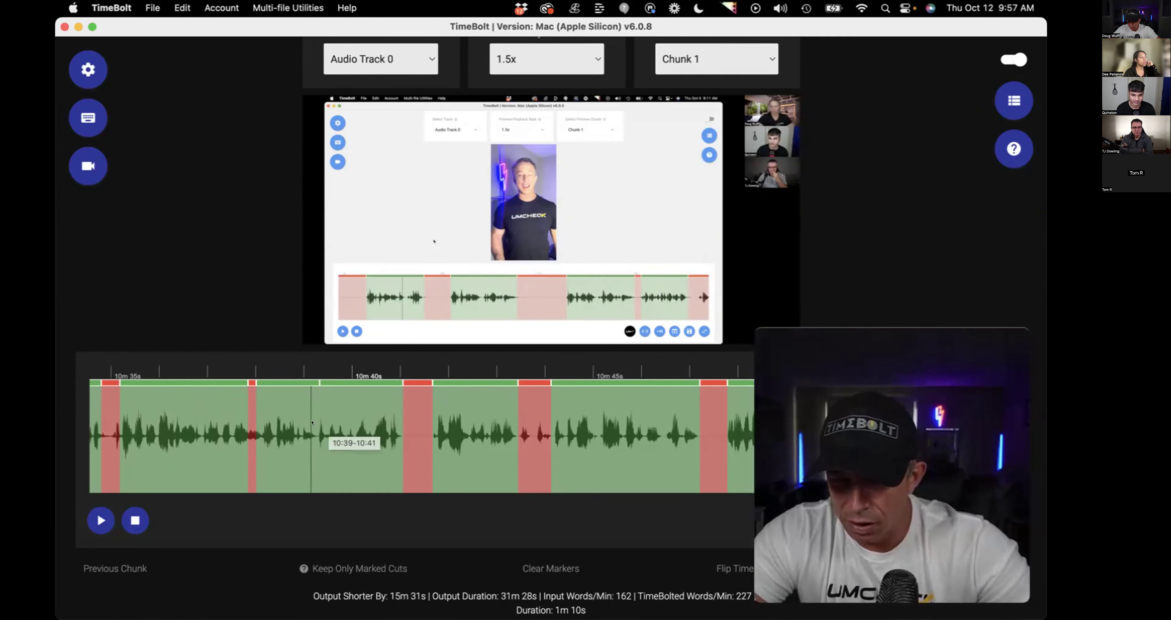
pyautogui.click(304, 380)
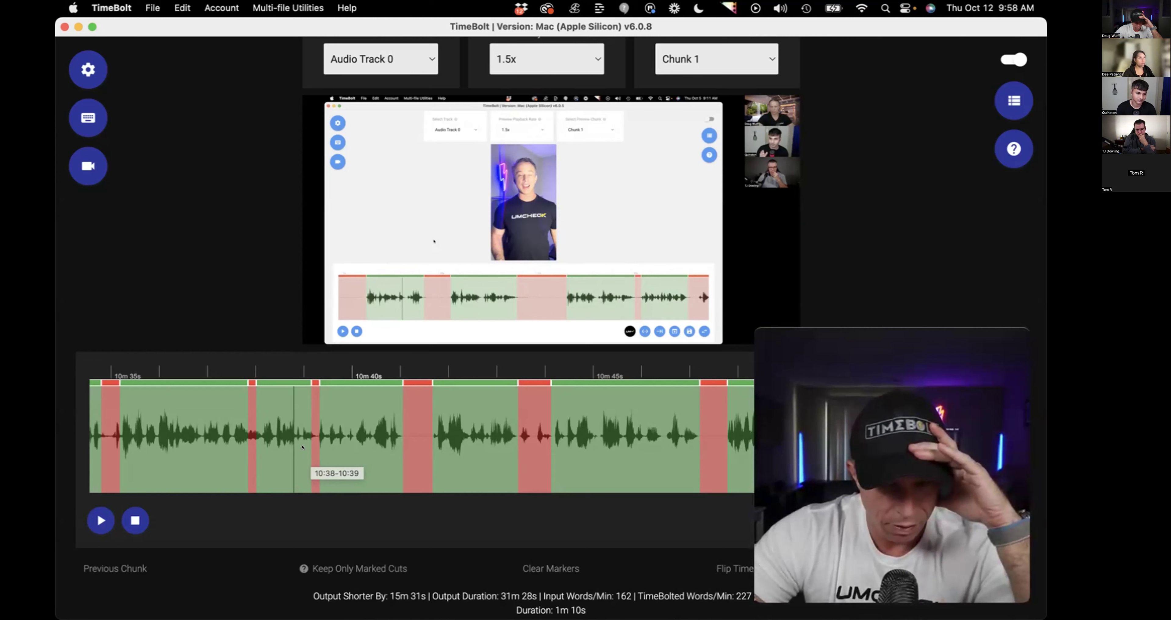
pyautogui.click(315, 436)
pyautogui.click(293, 411)
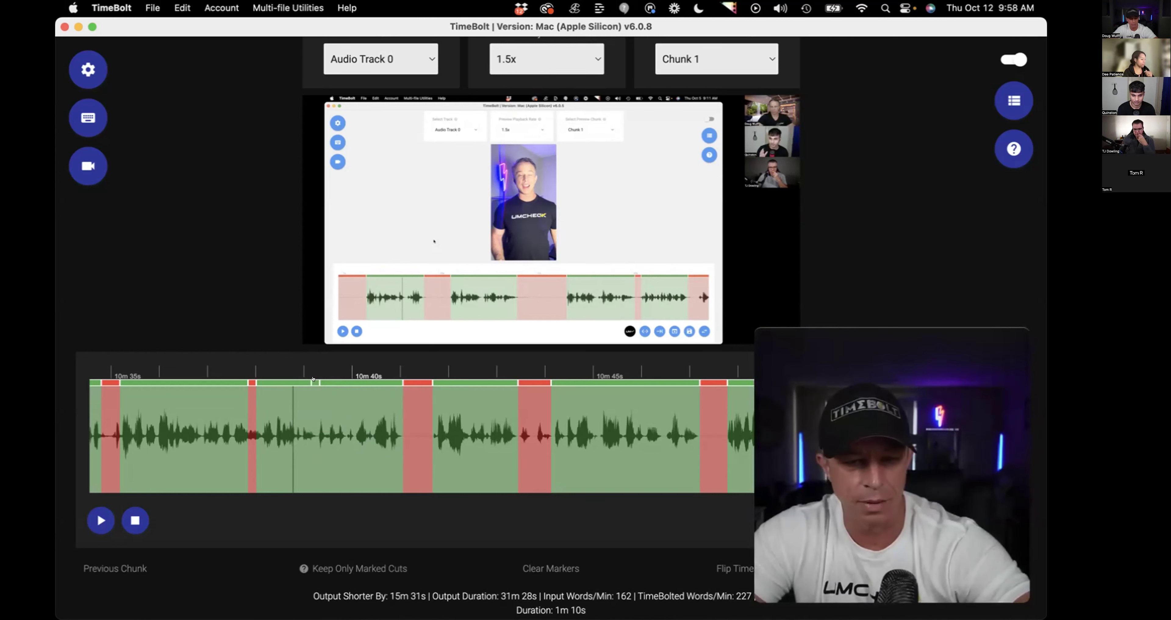
# Split the speech segment near 11m 21s and apply a centered 175% zoom to its first part.
pyautogui.hscroll(5, 369, 410)
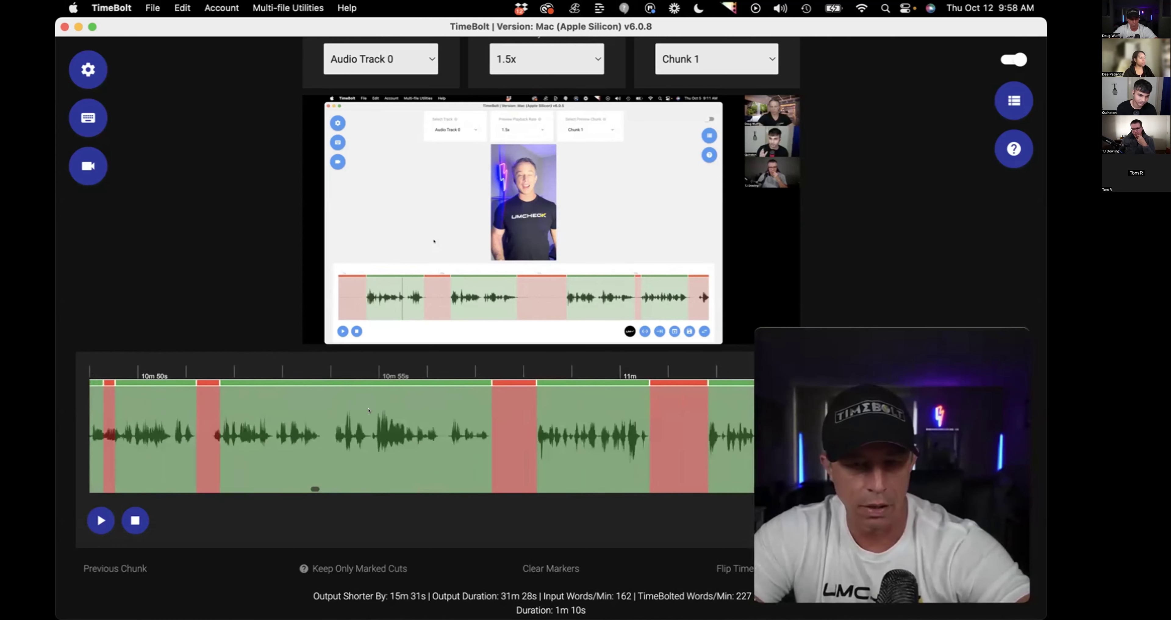
pyautogui.hscroll(3, 369, 410)
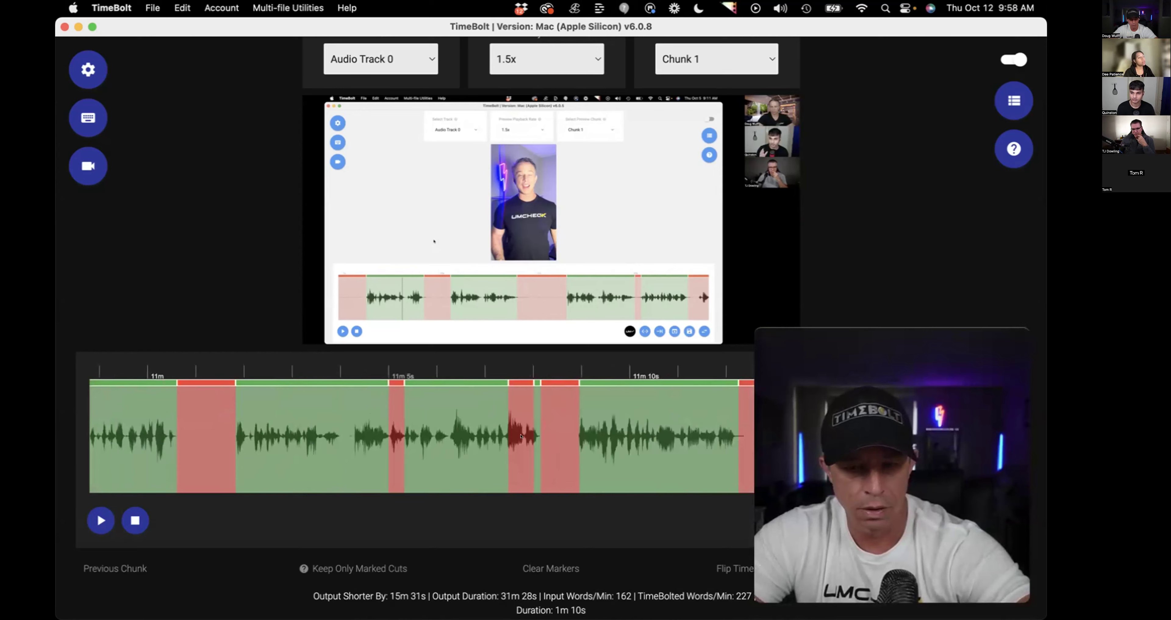
pyautogui.hscroll(4, 522, 435)
pyautogui.hscroll(3, 532, 443)
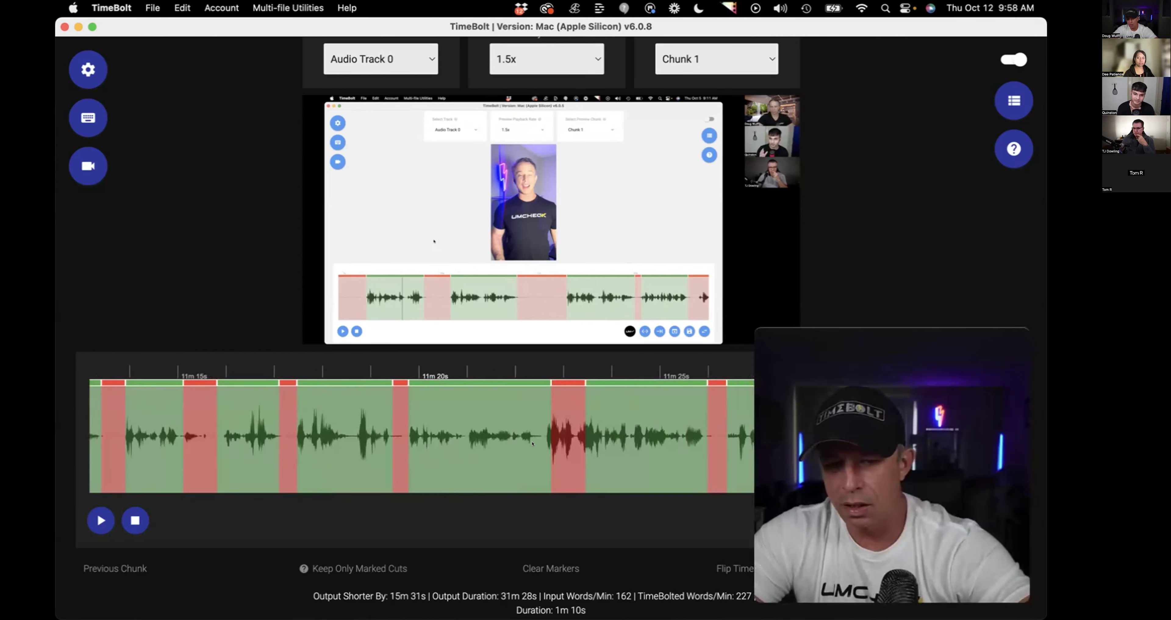
pyautogui.scroll(-1, 533, 443)
pyautogui.moveTo(563, 444)
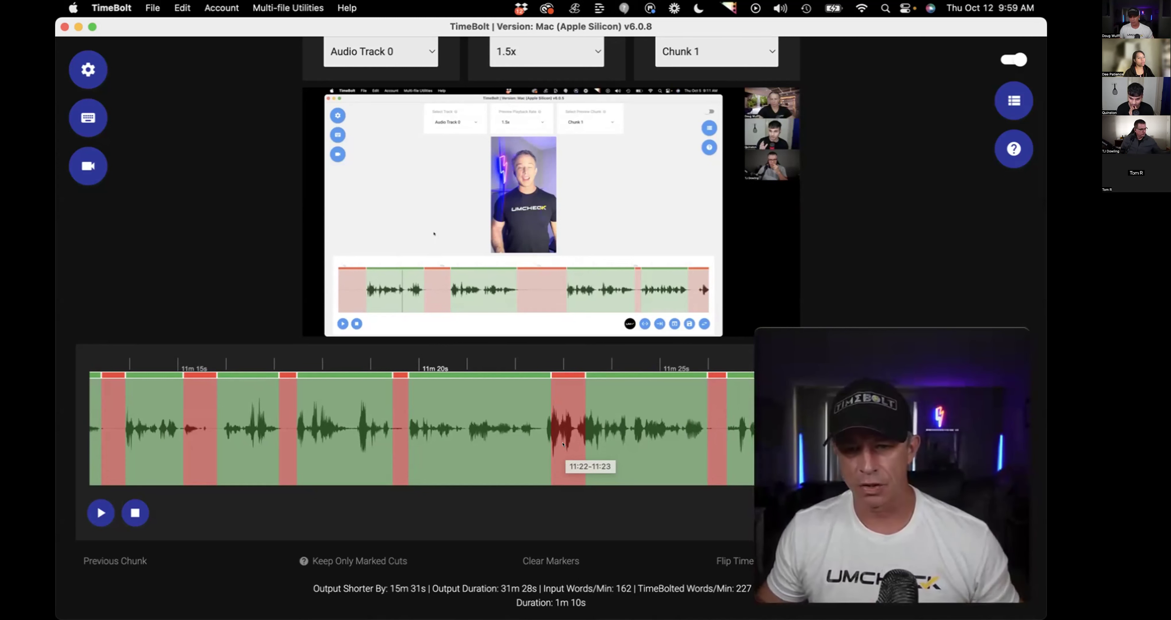
pyautogui.click(459, 414)
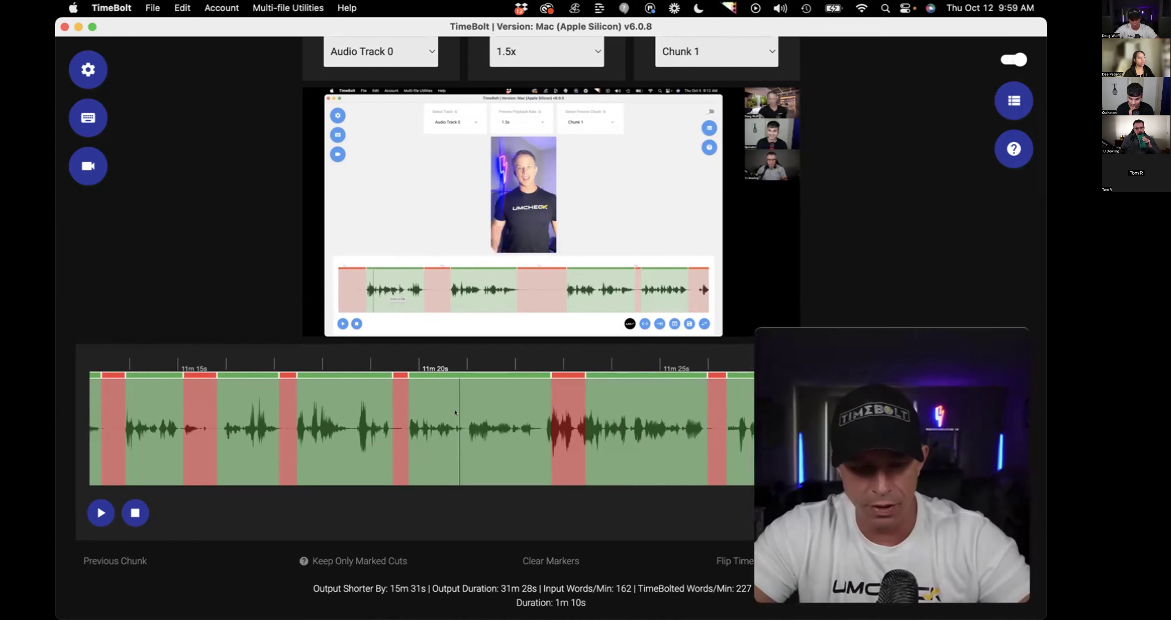
pyautogui.click(416, 413)
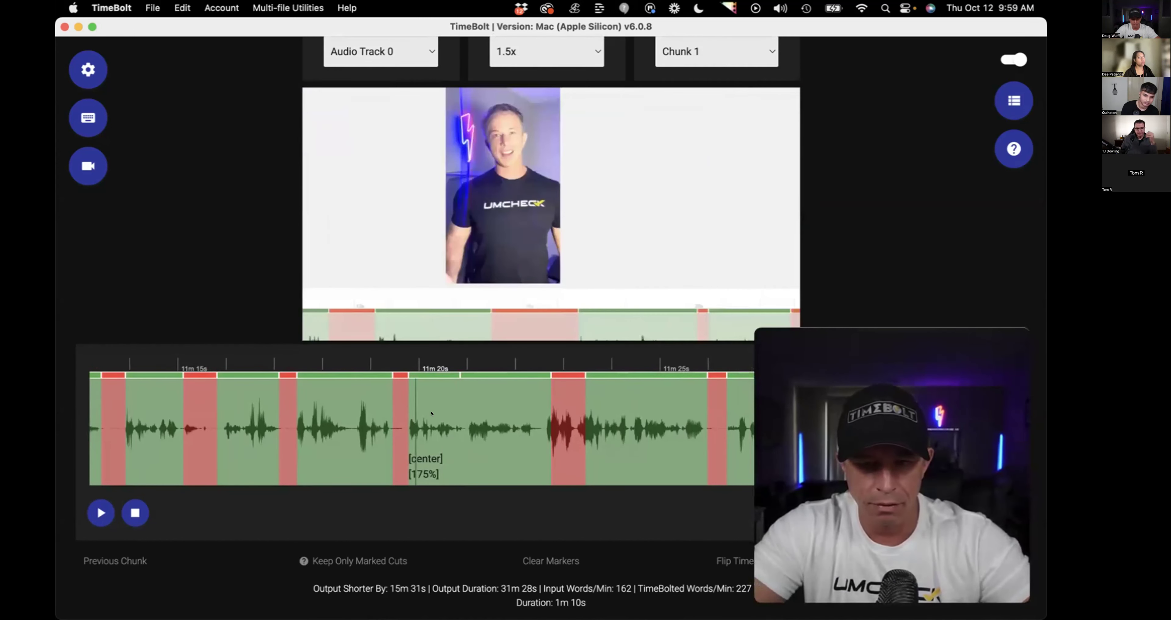
pyautogui.hscroll(-3, 432, 413)
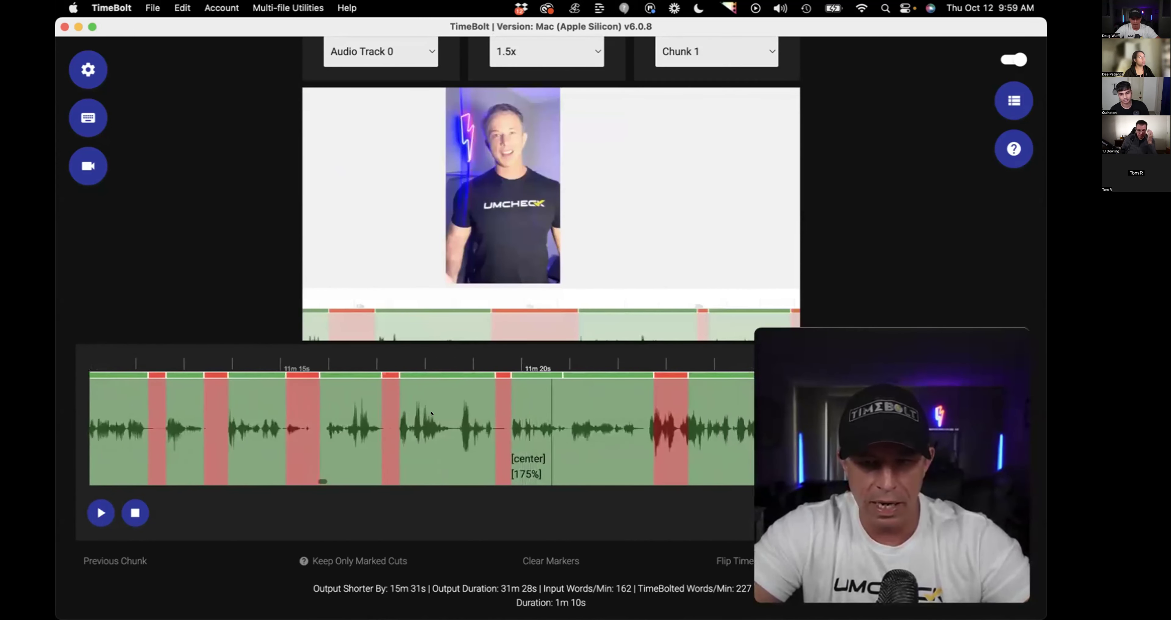
# Apply a 108% bottom-left zoom to the segment between about 11m 21s and 11m 22s, and play back both zooms.
pyautogui.press('space')
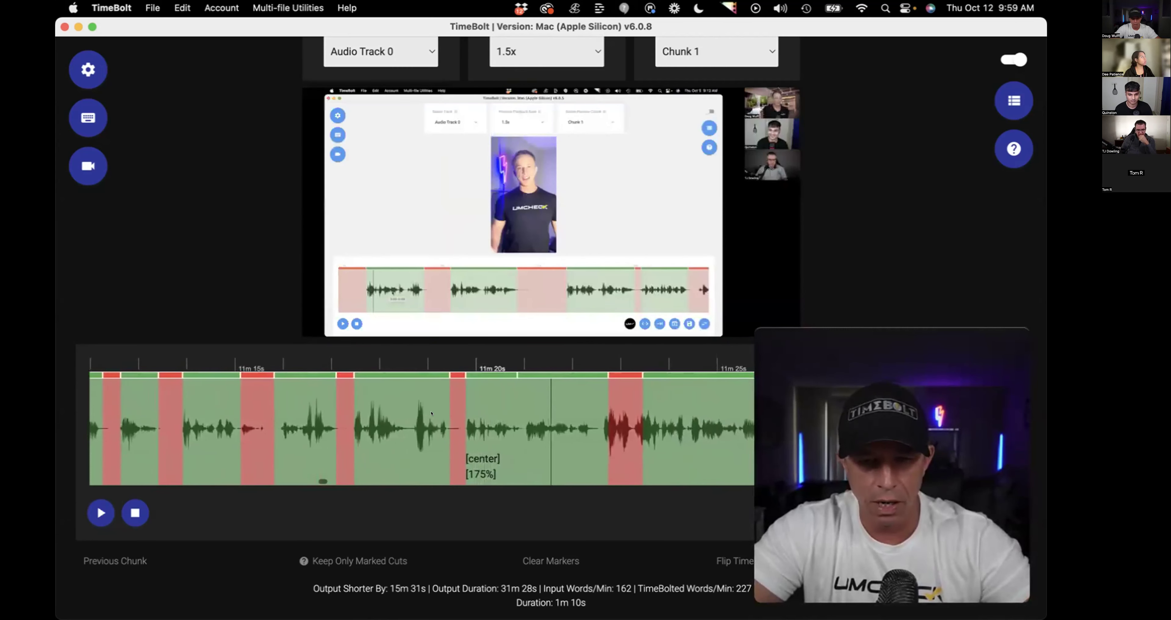
pyautogui.press('z')
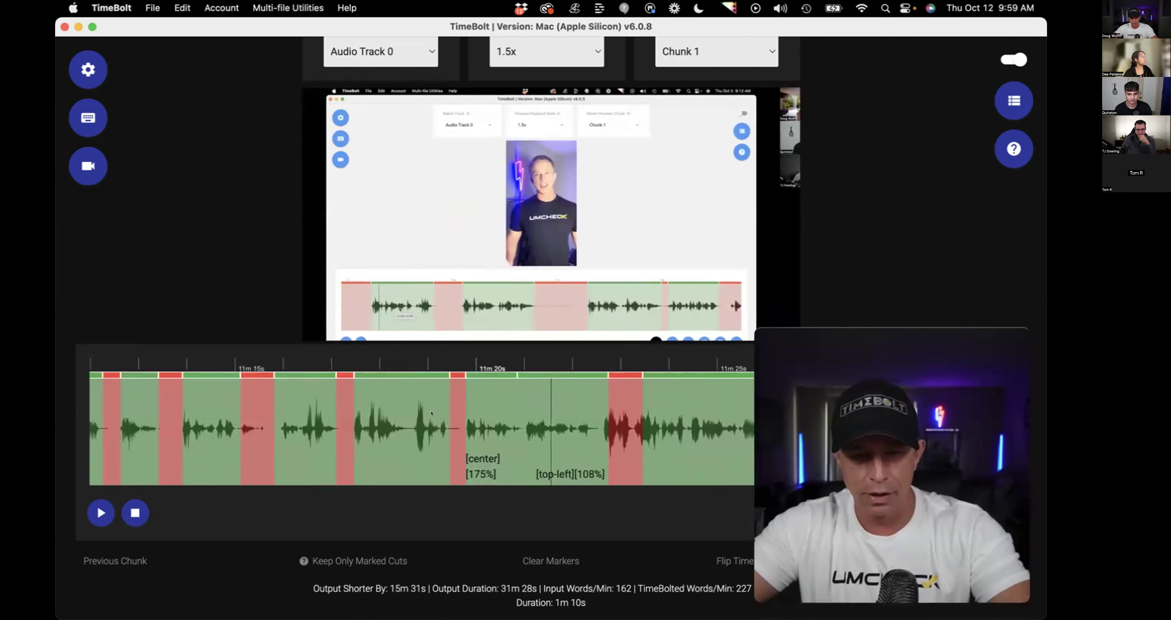
pyautogui.press('Down')
pyautogui.press('space')
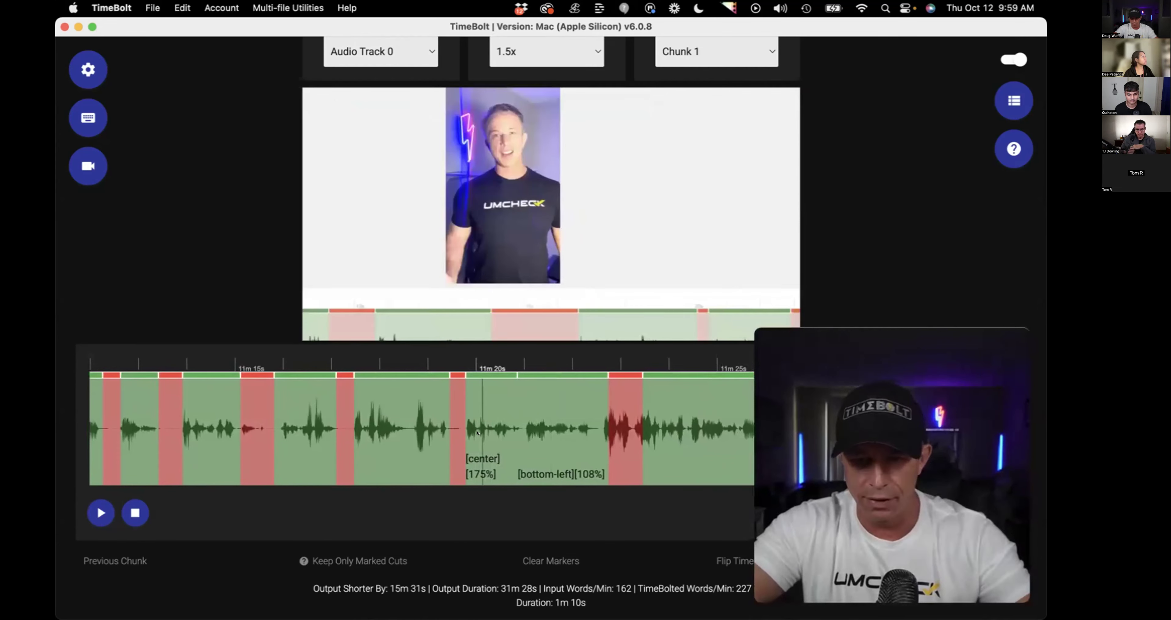
pyautogui.press('space')
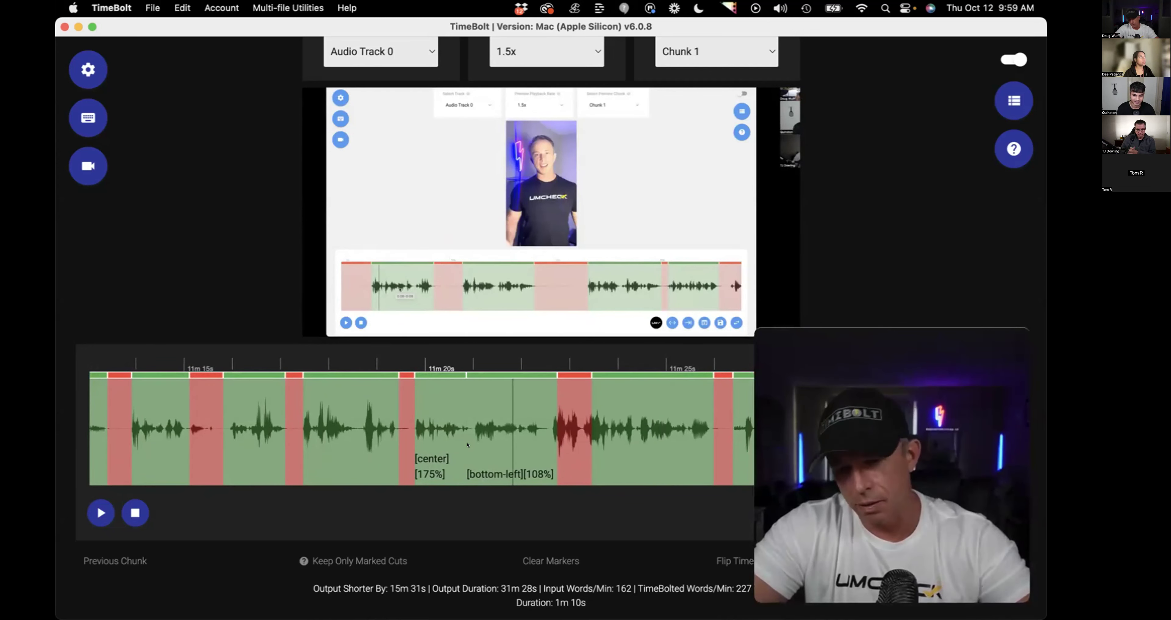
# Examine the cuts and speech segments on the timeline from about 11m 20s to 11m 40s.
pyautogui.hscroll(3, 468, 444)
pyautogui.hscroll(3, 468, 445)
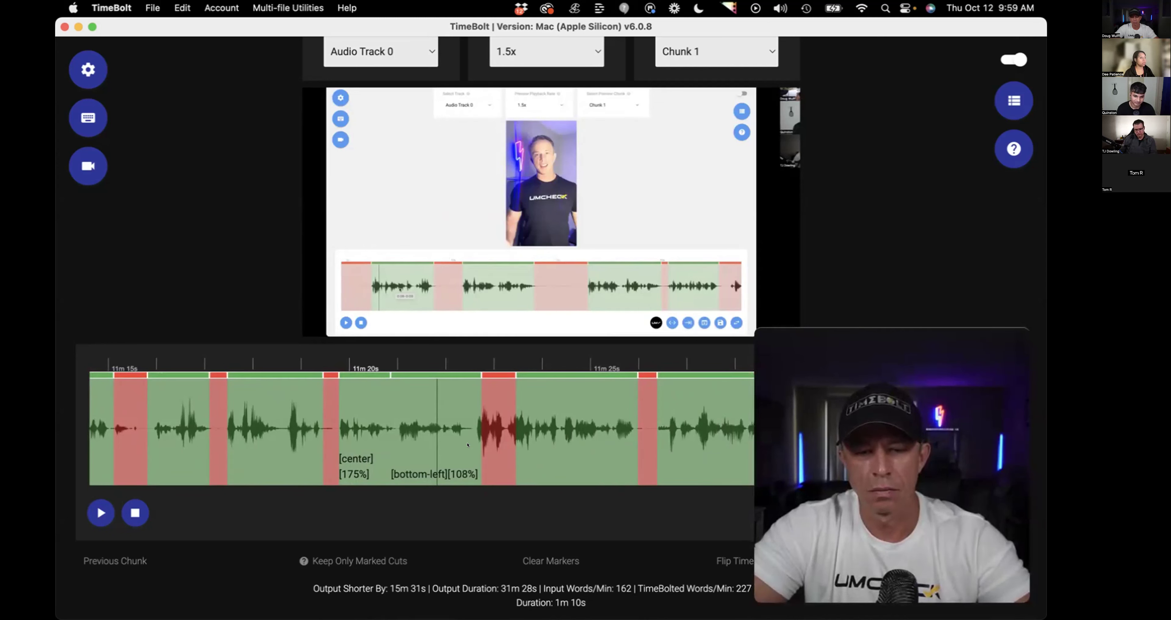
pyautogui.hscroll(5, 468, 444)
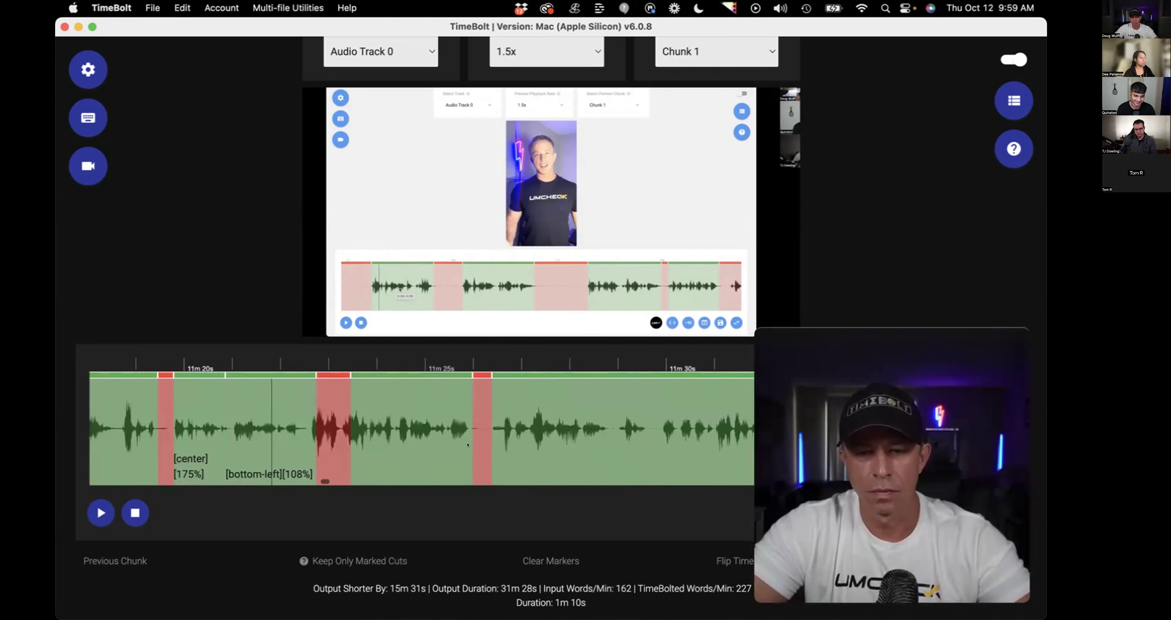
pyautogui.click(409, 425)
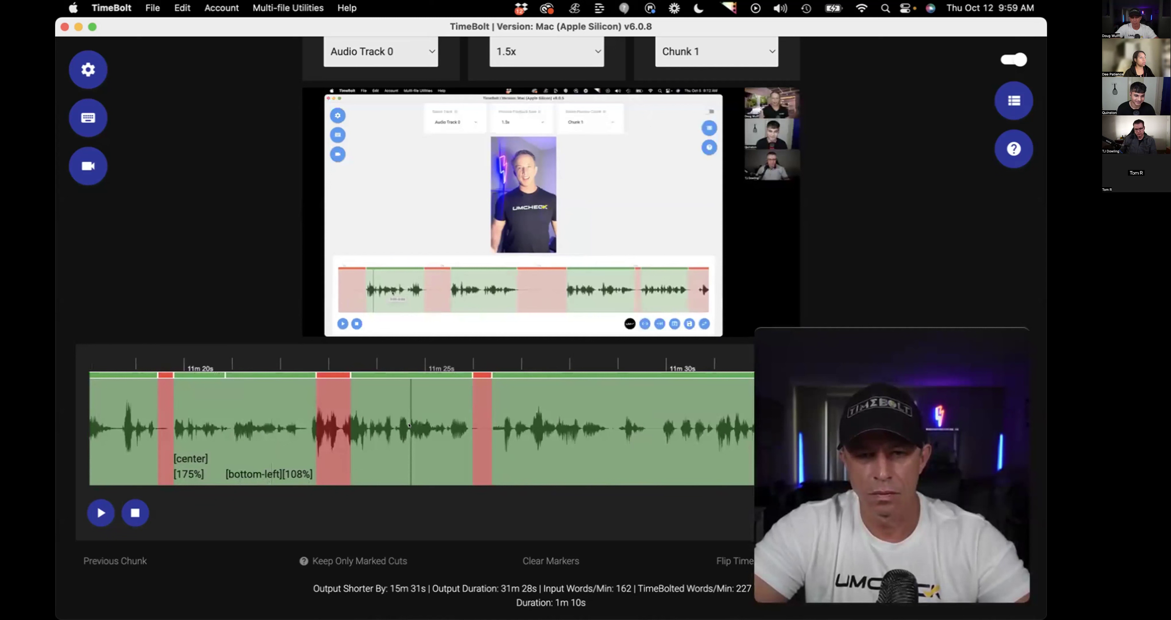
pyautogui.hscroll(1, 408, 425)
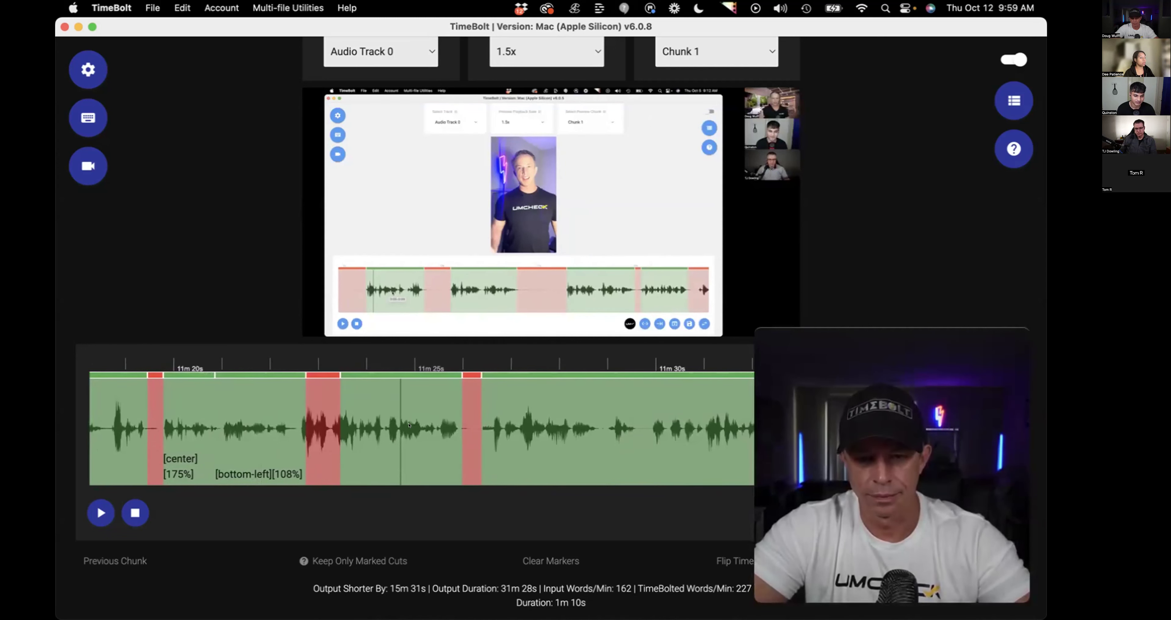
pyautogui.hscroll(10, 409, 425)
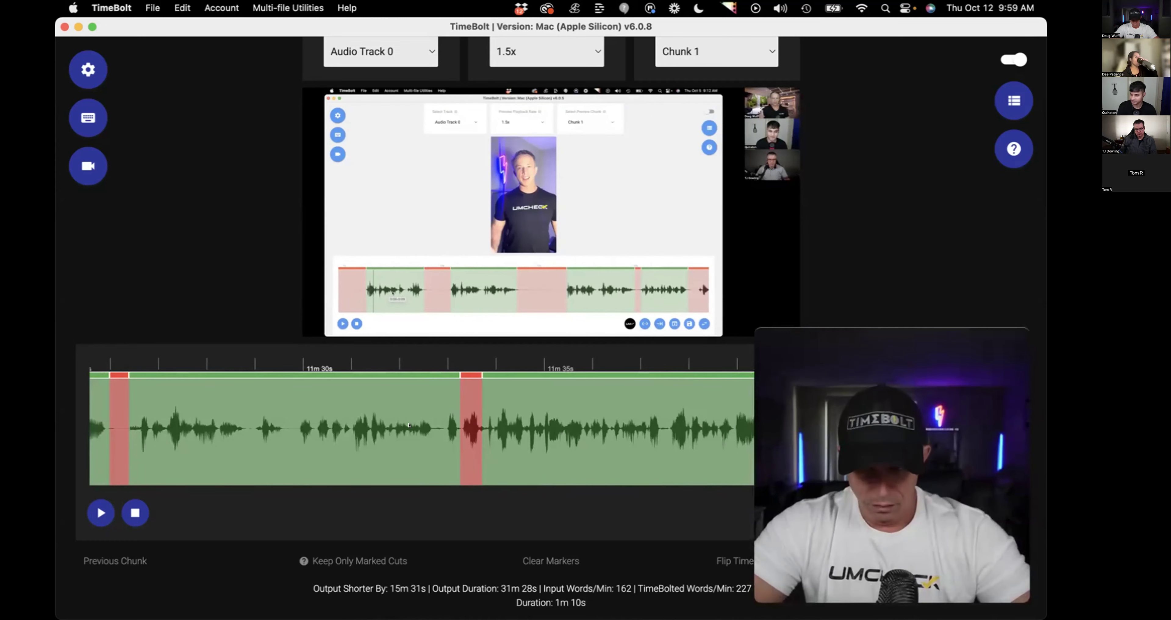
pyautogui.hscroll(-7, 409, 425)
pyautogui.moveTo(721, 608)
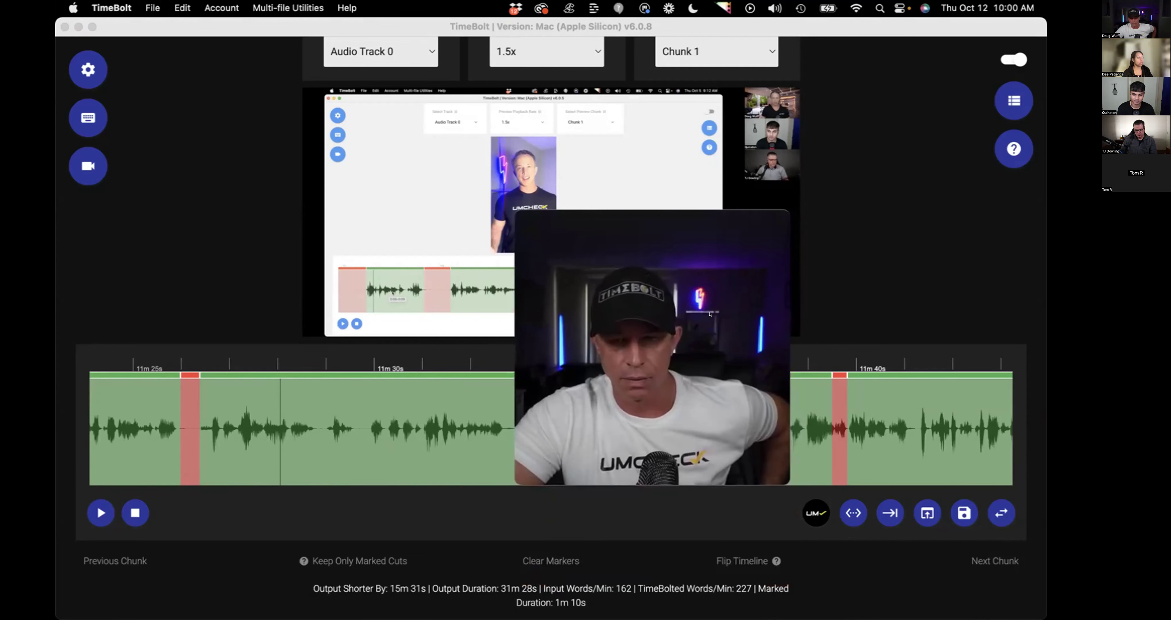
# Bring the TimeBolt window back into focus and review its timeline from about 11m 30s to 12m 20s.
pyautogui.click(59, 169)
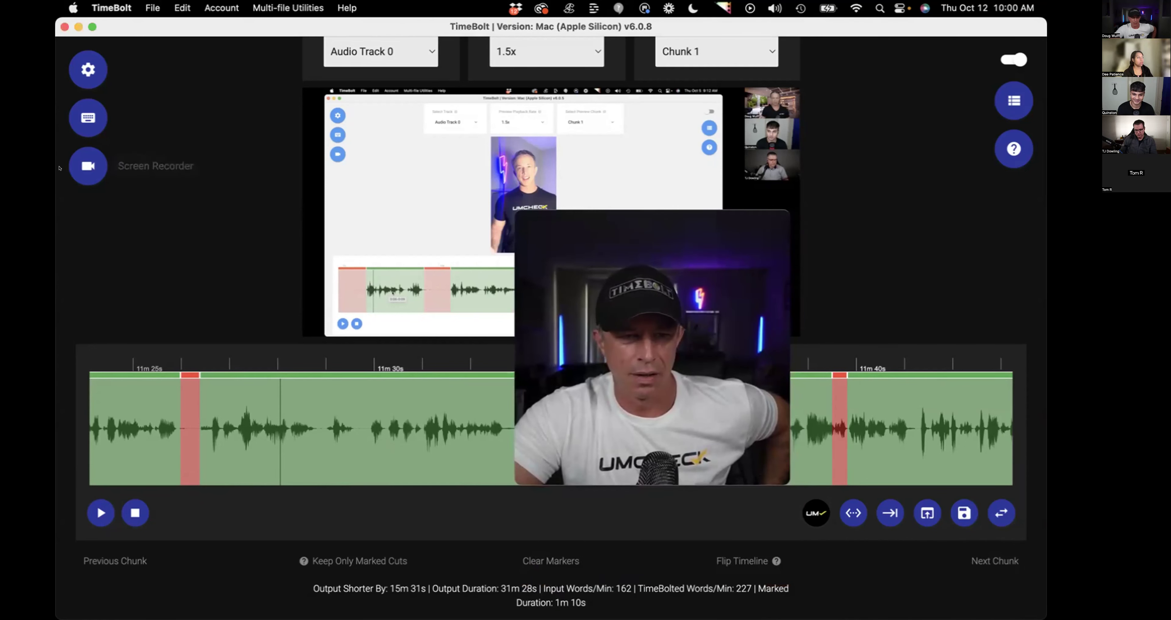
pyautogui.click(87, 166)
pyautogui.click(245, 268)
pyautogui.scroll(1, 246, 269)
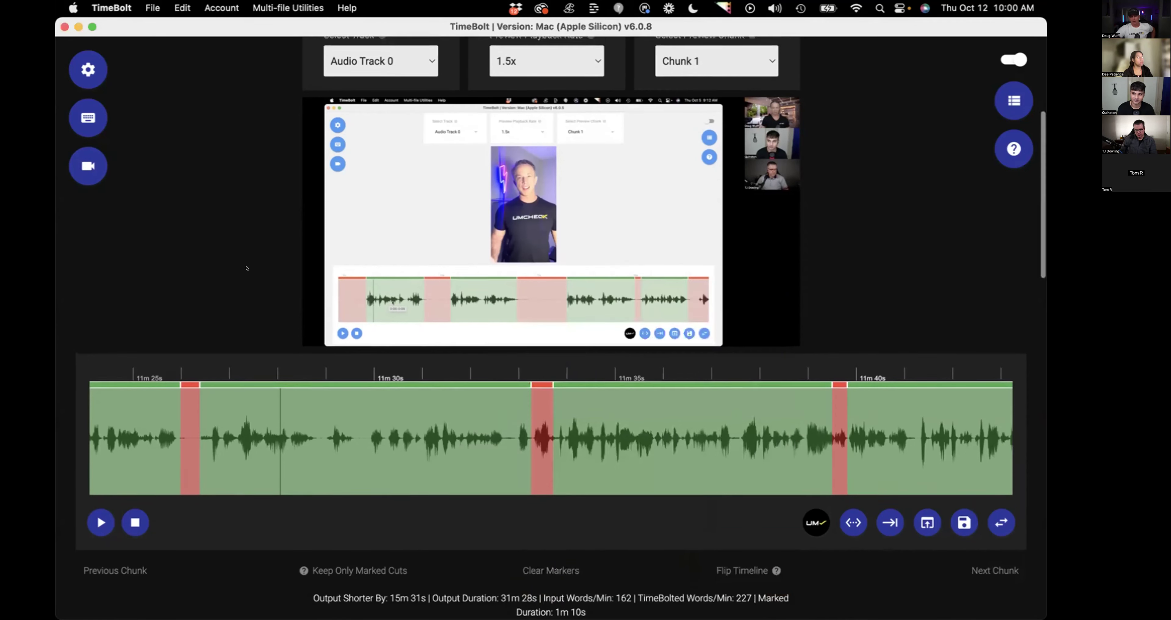
pyautogui.scroll(1, 246, 268)
pyautogui.hscroll(5, 334, 466)
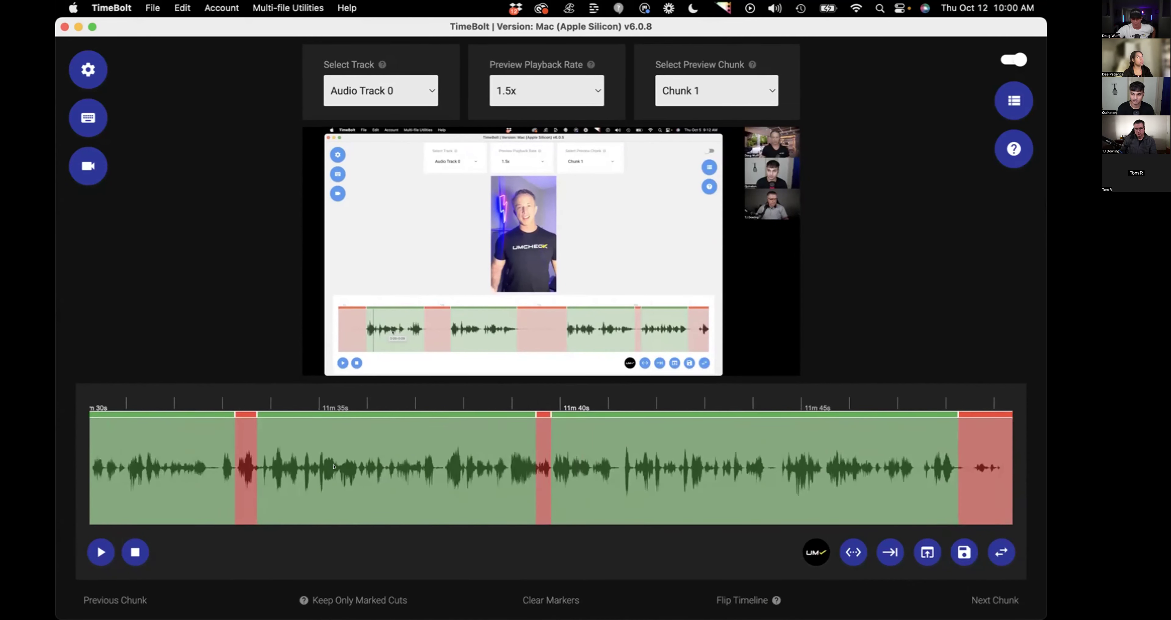
pyautogui.hscroll(3, 334, 465)
pyautogui.hscroll(3, 335, 466)
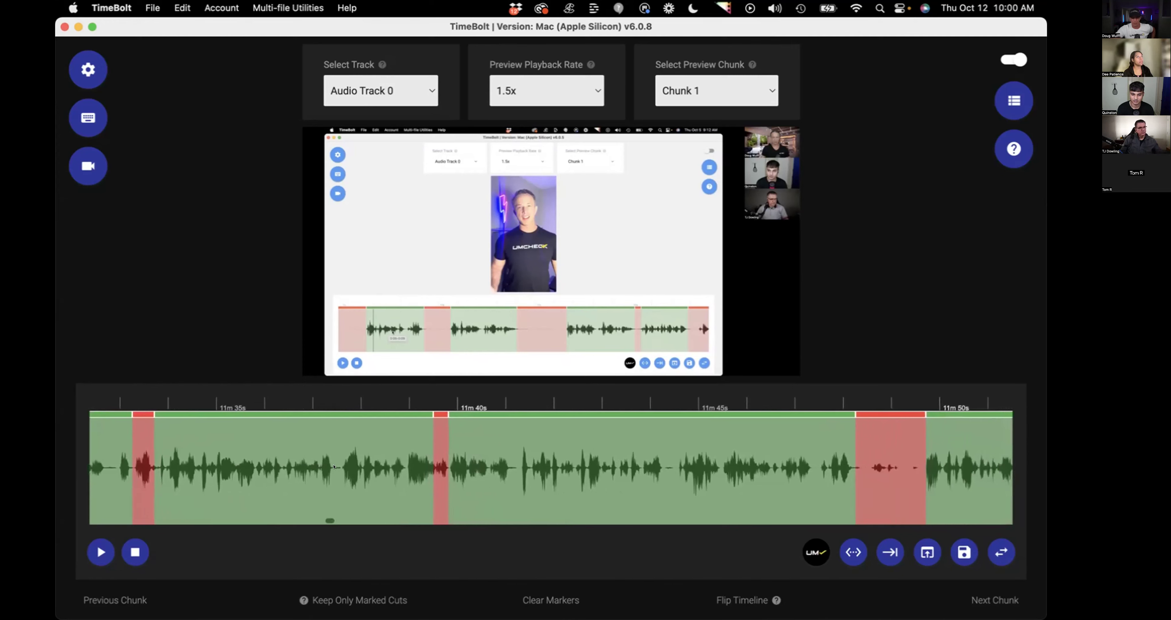
pyautogui.hscroll(15, 334, 466)
pyautogui.scroll(-1, 564, 403)
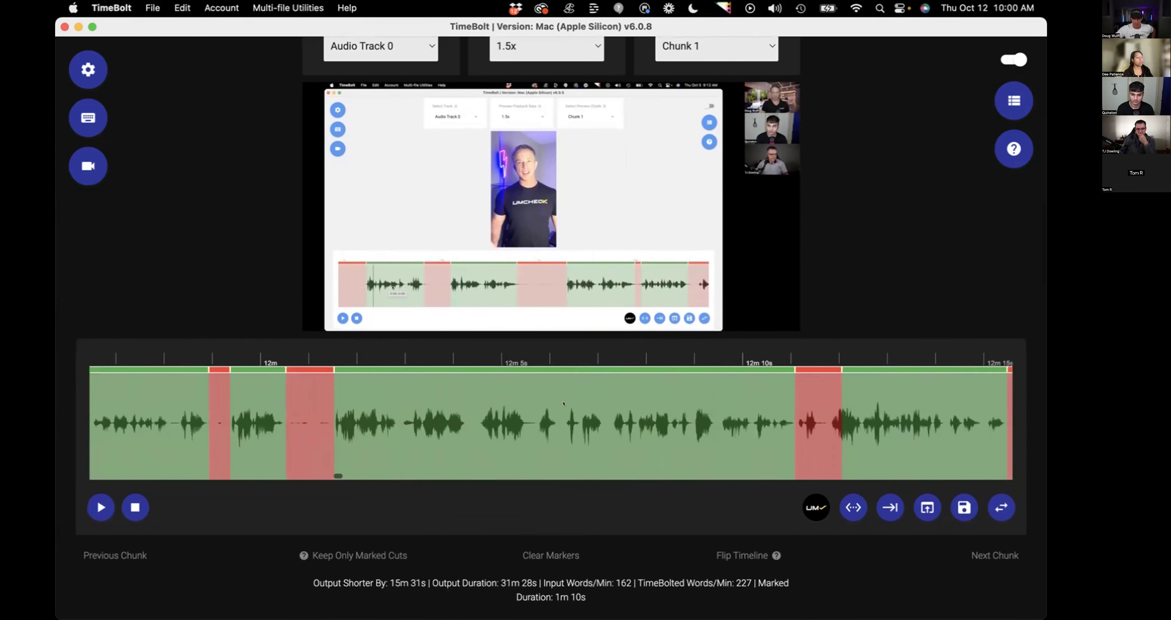
pyautogui.hscroll(3, 564, 403)
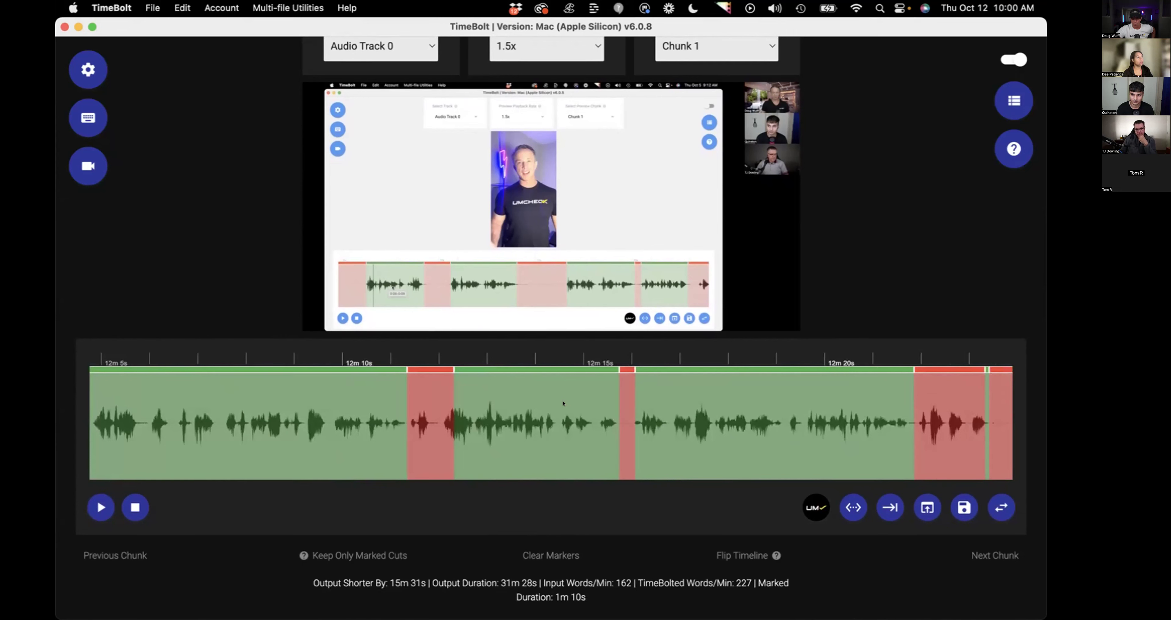
# Open UmCheck and look over the filler words highlighted in the transcript.
pyautogui.click(815, 506)
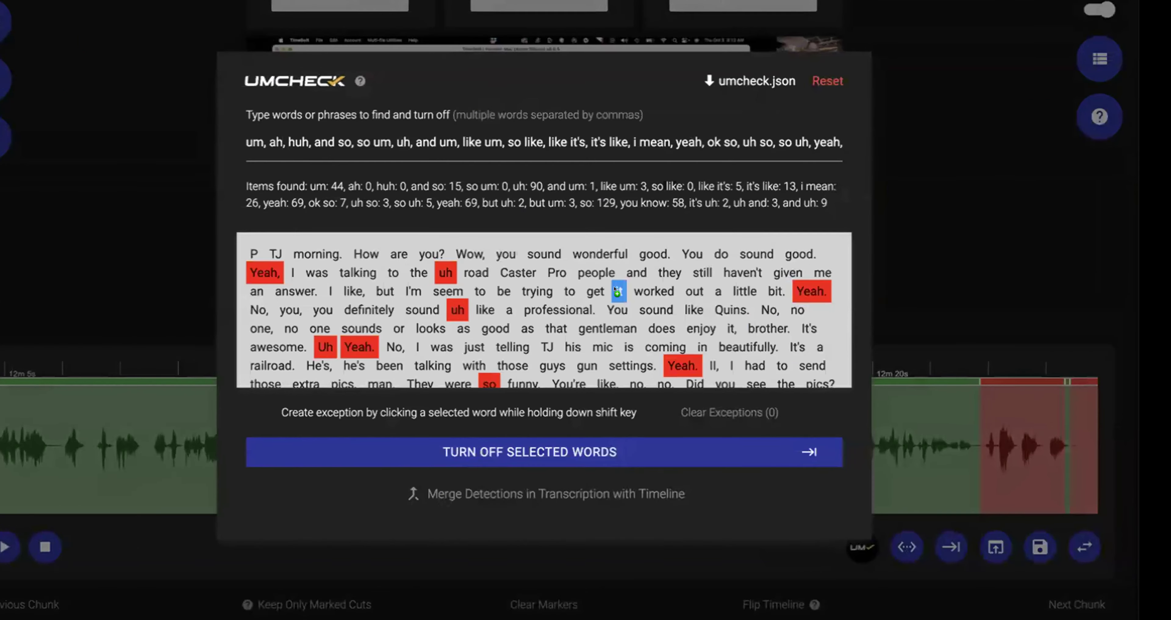
pyautogui.scroll(-2, 616, 290)
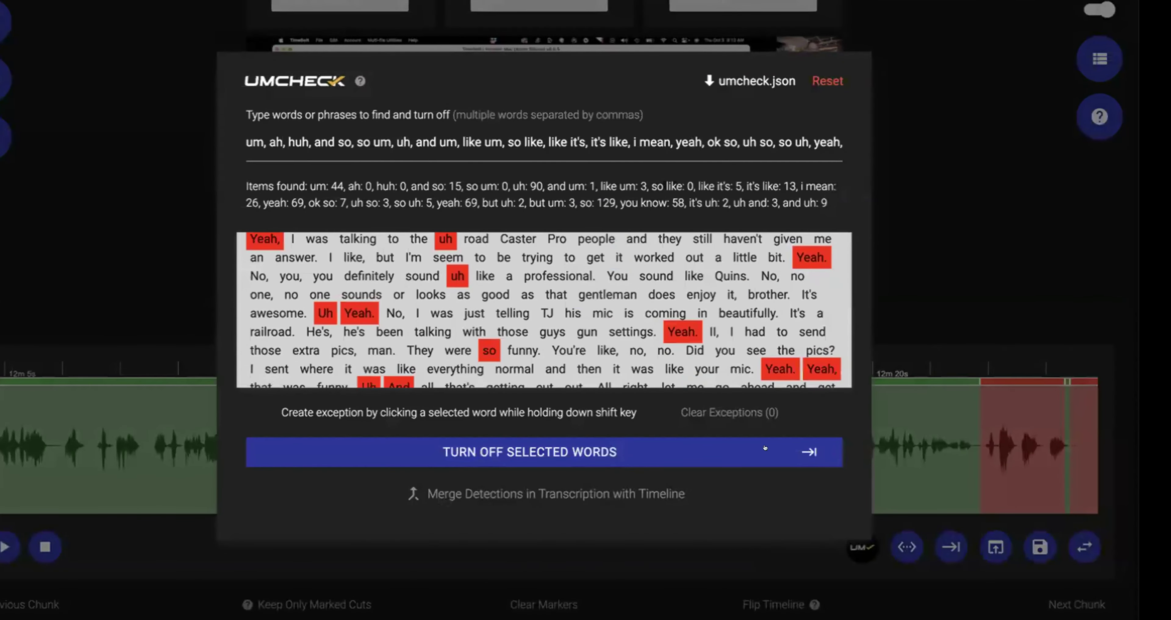
# Open motorcycle-review.mp4 in the Windows version of TimeBolt and bring the beginning of its timeline into view.
pyautogui.click(865, 606)
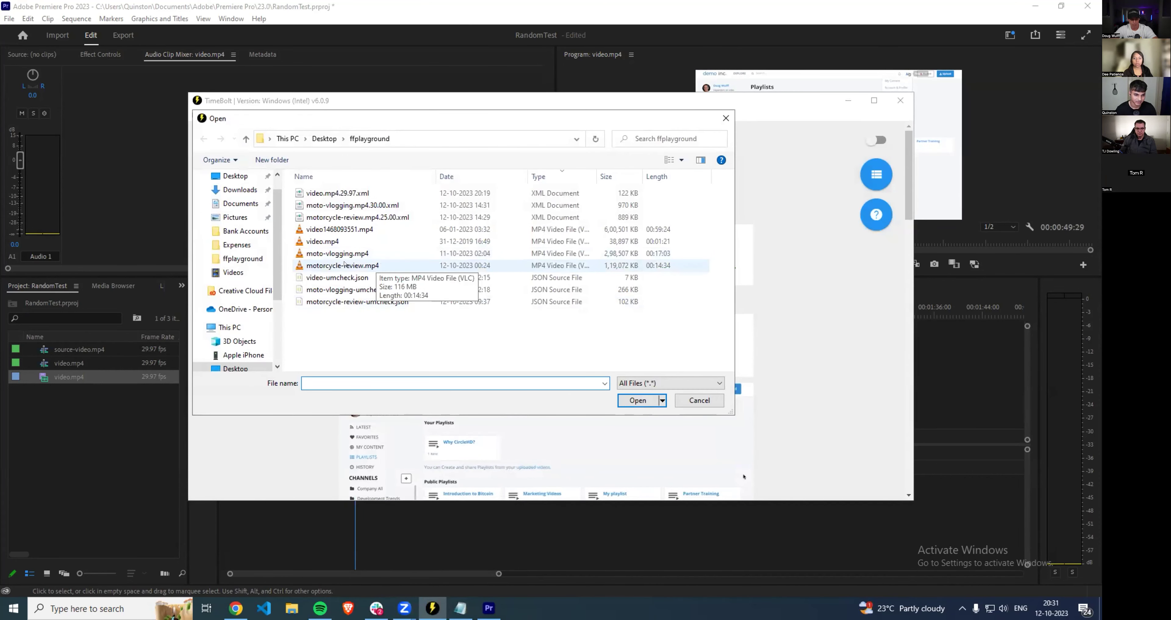
pyautogui.doubleClick(333, 267)
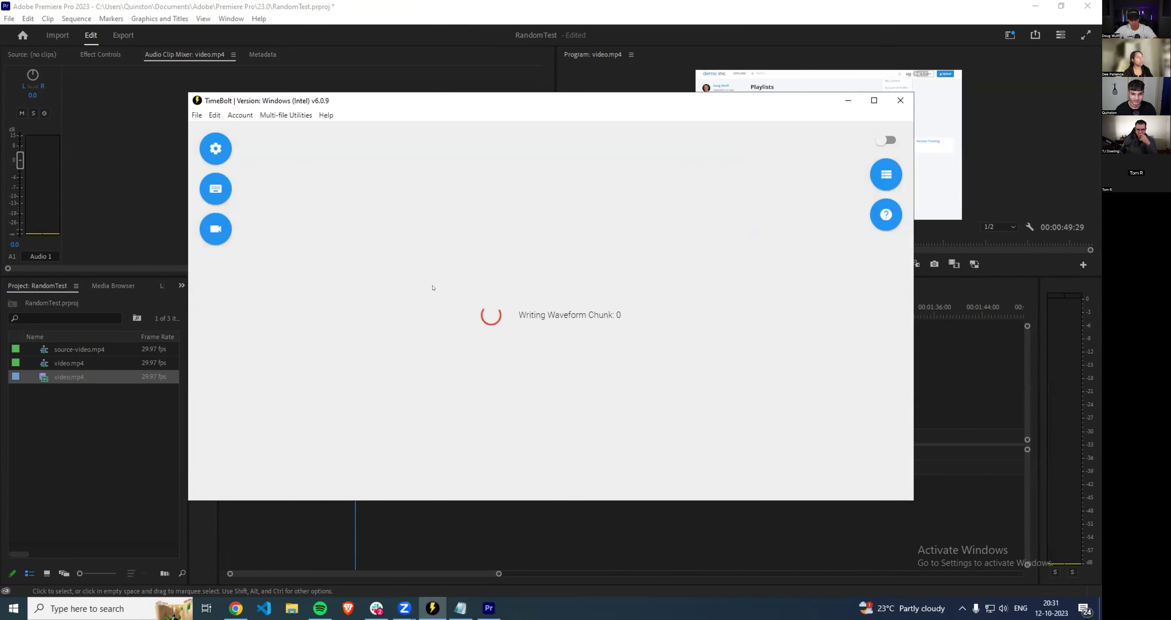
pyautogui.scroll(-5, 295, 447)
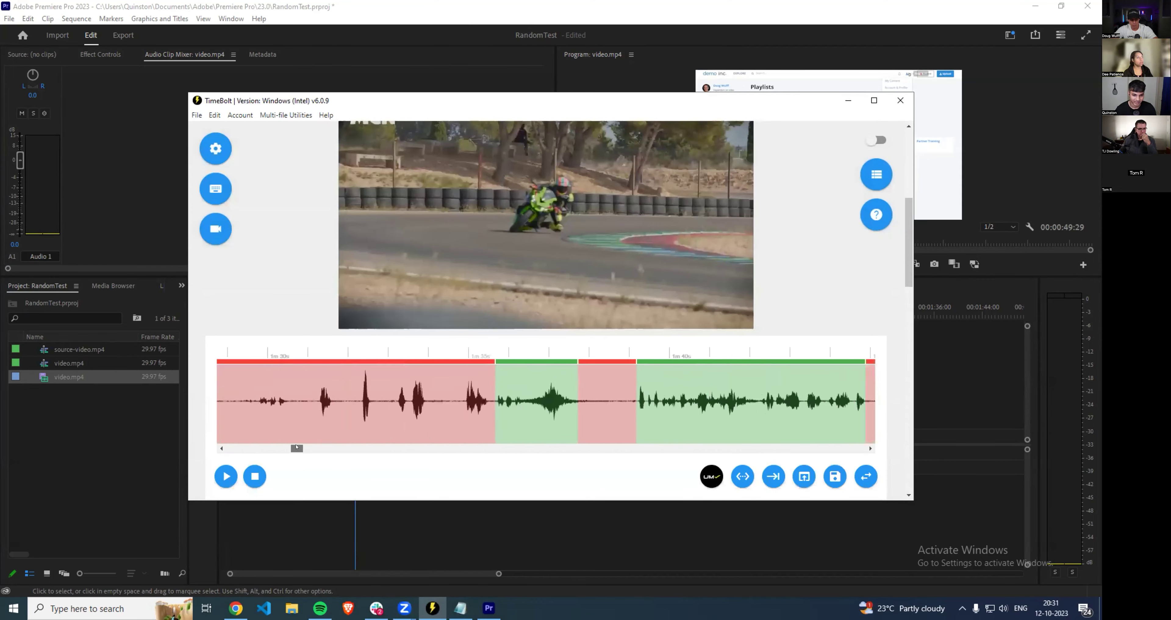
pyautogui.moveTo(241, 445); pyautogui.dragTo(231, 448)
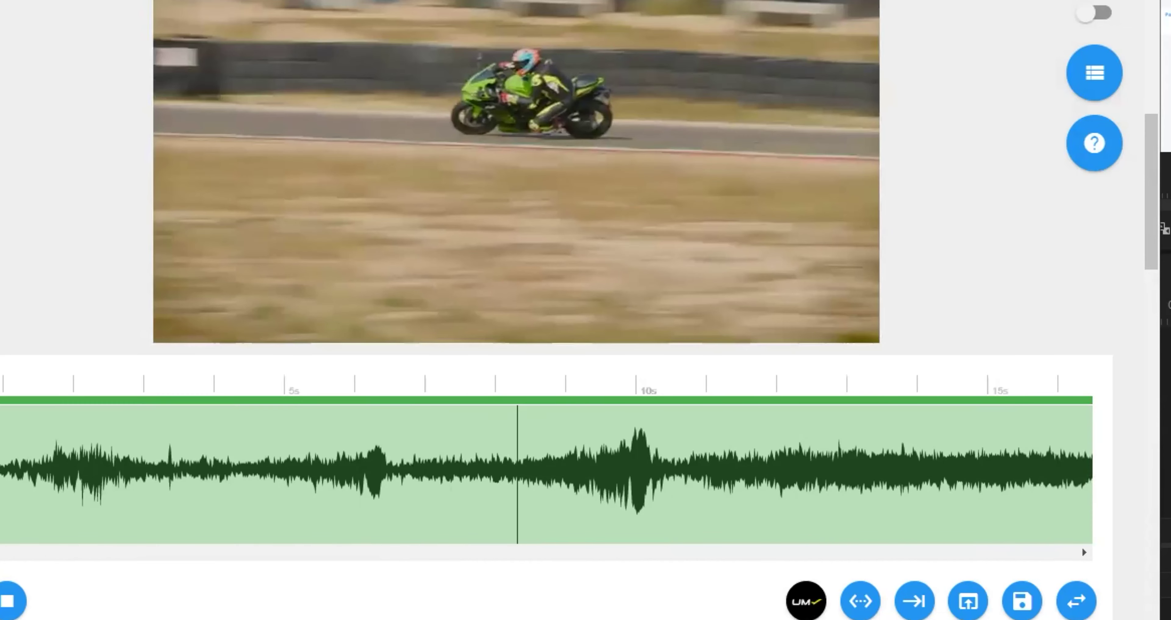
# Load motorcycle-review-umcheck.json into UmCheck as the transcript for the motorcycle review video.
pyautogui.moveTo(0, 551); pyautogui.dragTo(0, 552)
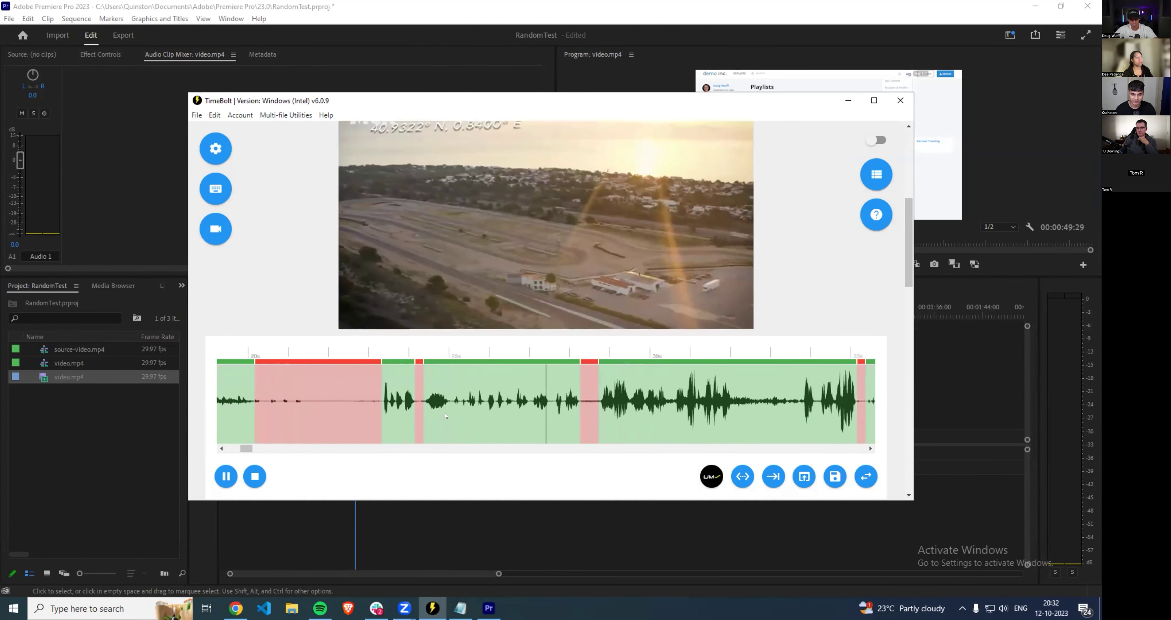
pyautogui.press('space')
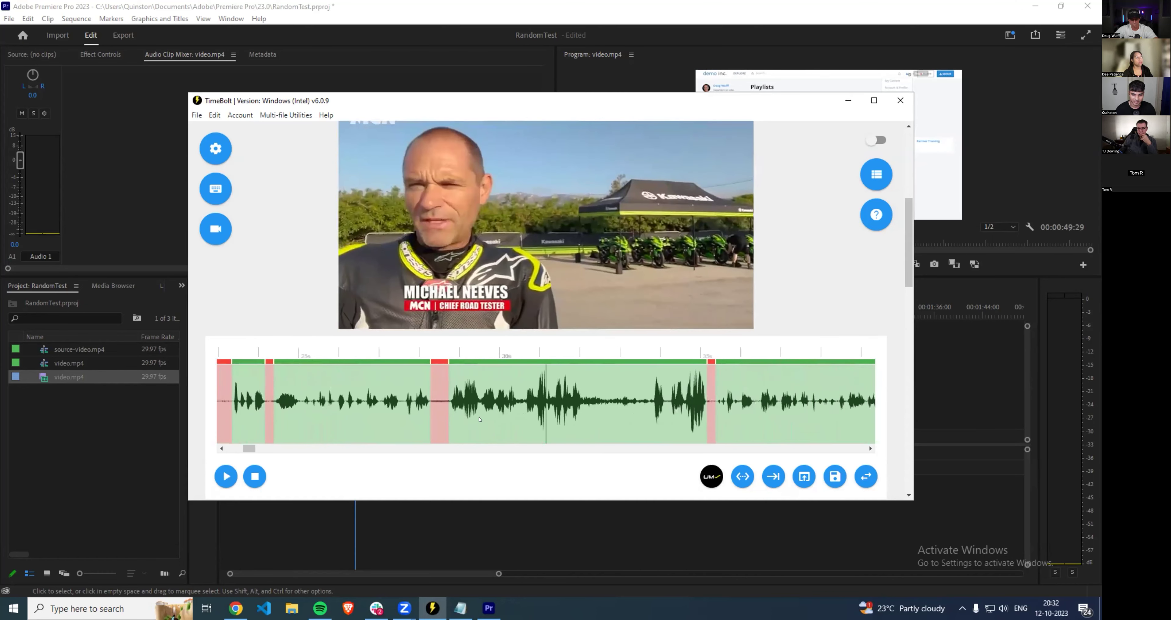
pyautogui.scroll(-5, 591, 419)
pyautogui.scroll(4, 728, 418)
pyautogui.click(712, 419)
pyautogui.click(572, 318)
pyautogui.press('Escape')
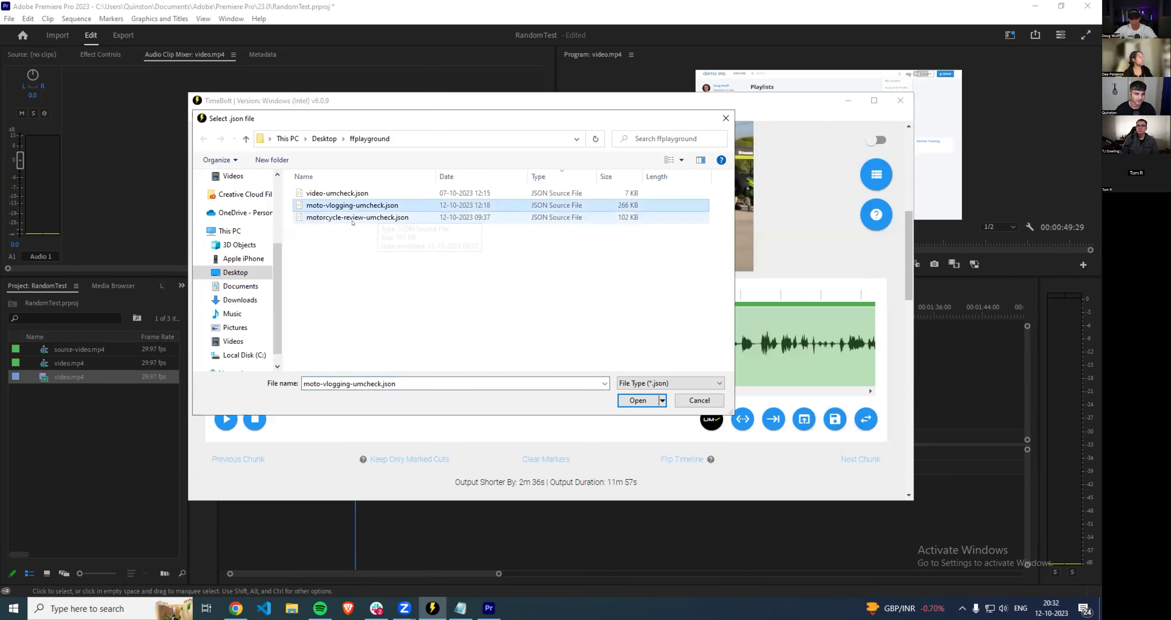
pyautogui.click(357, 217)
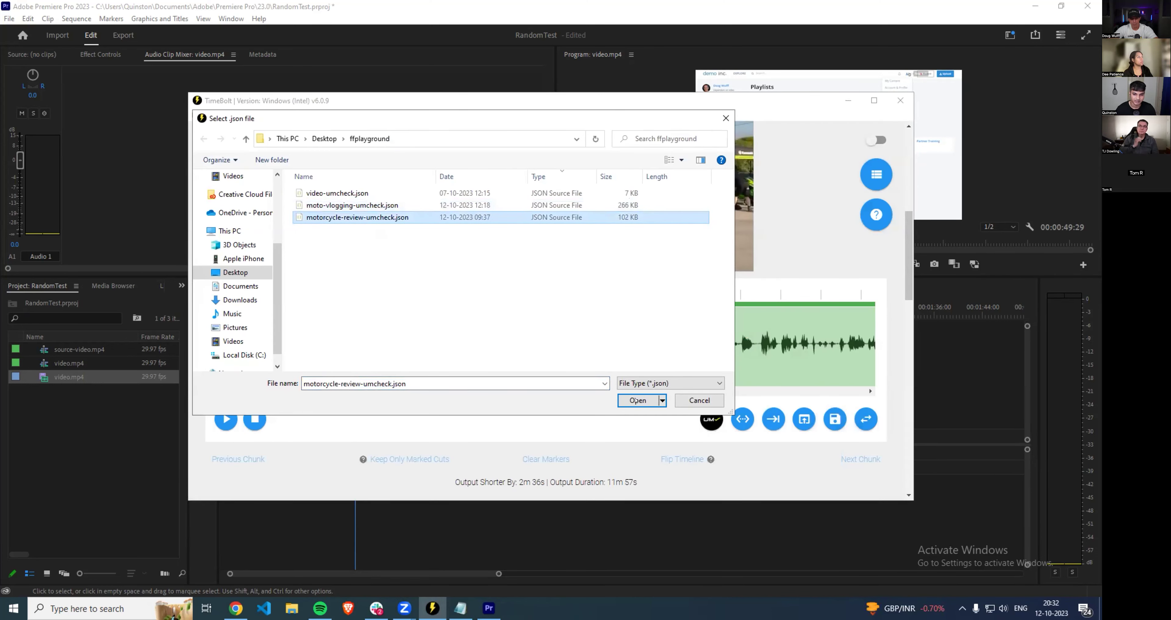
pyautogui.click(654, 401)
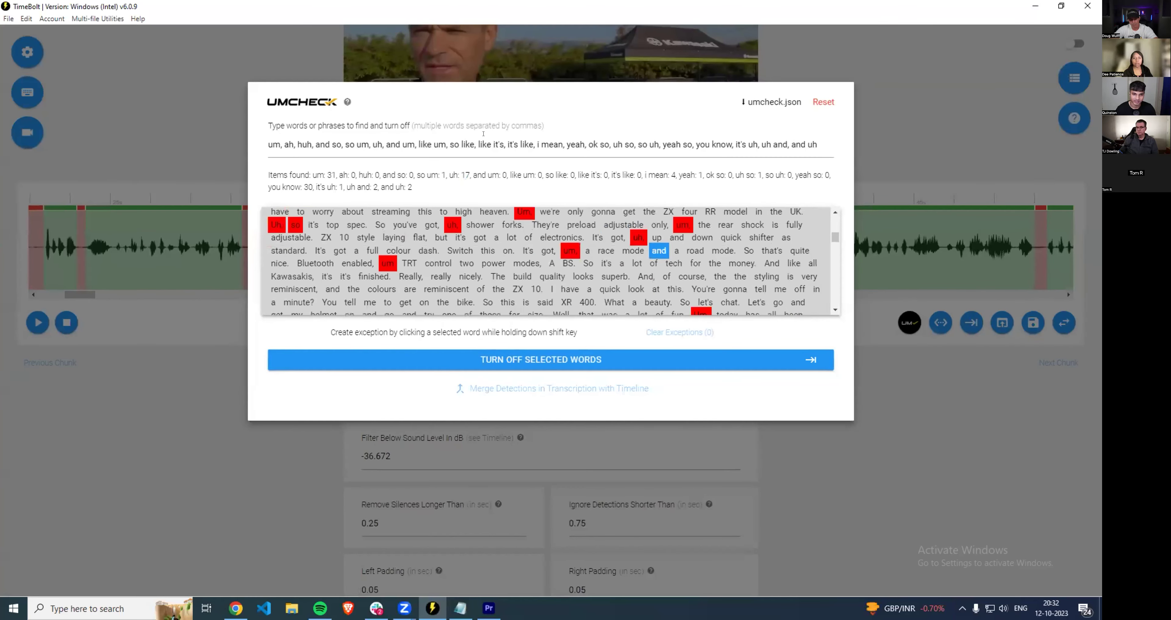
# Add the phrase "Welcome to MC" to the end of the UmCheck filler list.
pyautogui.scroll(-5, 262, 235)
pyautogui.moveTo(273, 144); pyautogui.dragTo(804, 144)
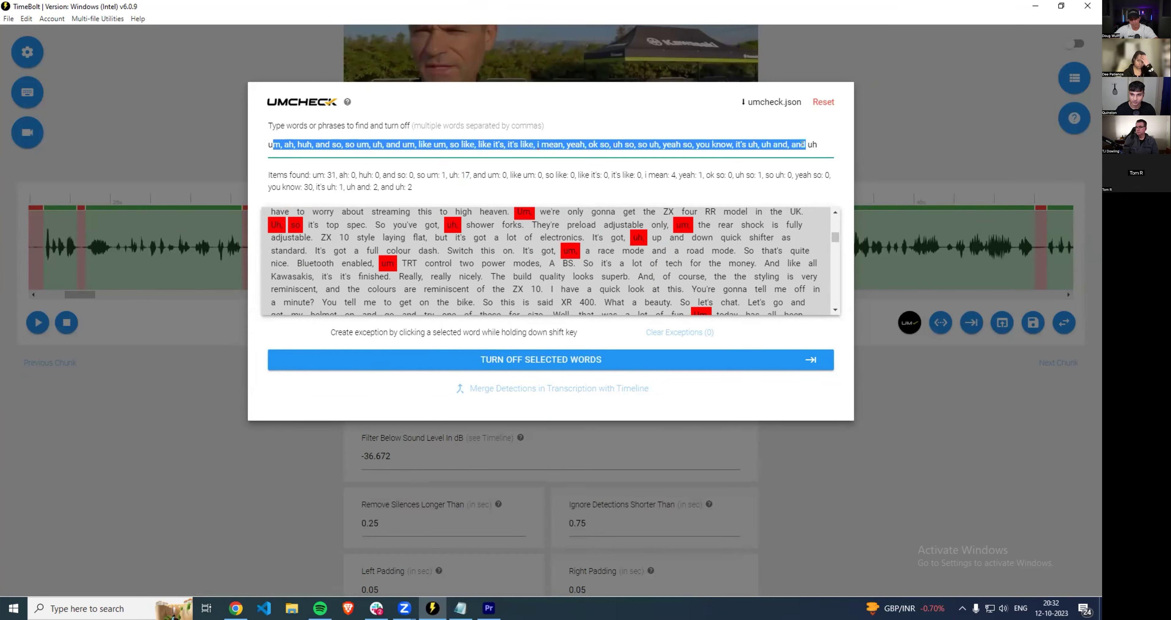
pyautogui.click(819, 163)
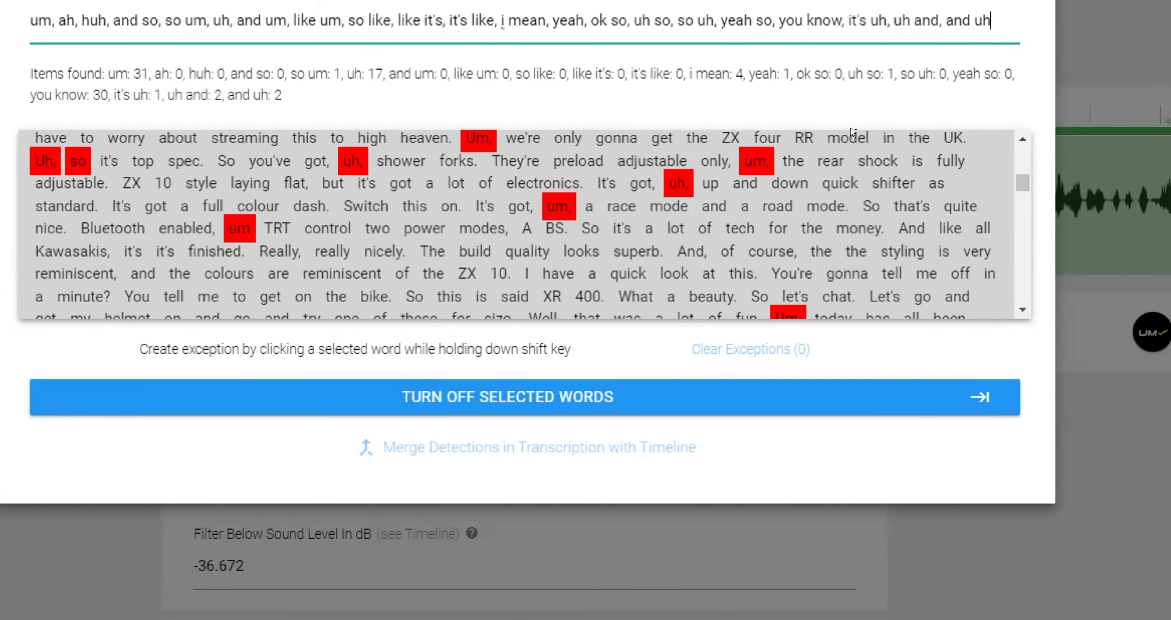
pyautogui.scroll(10, 582, 188)
pyautogui.click(86, 151)
pyautogui.write(', Welcome to MC')
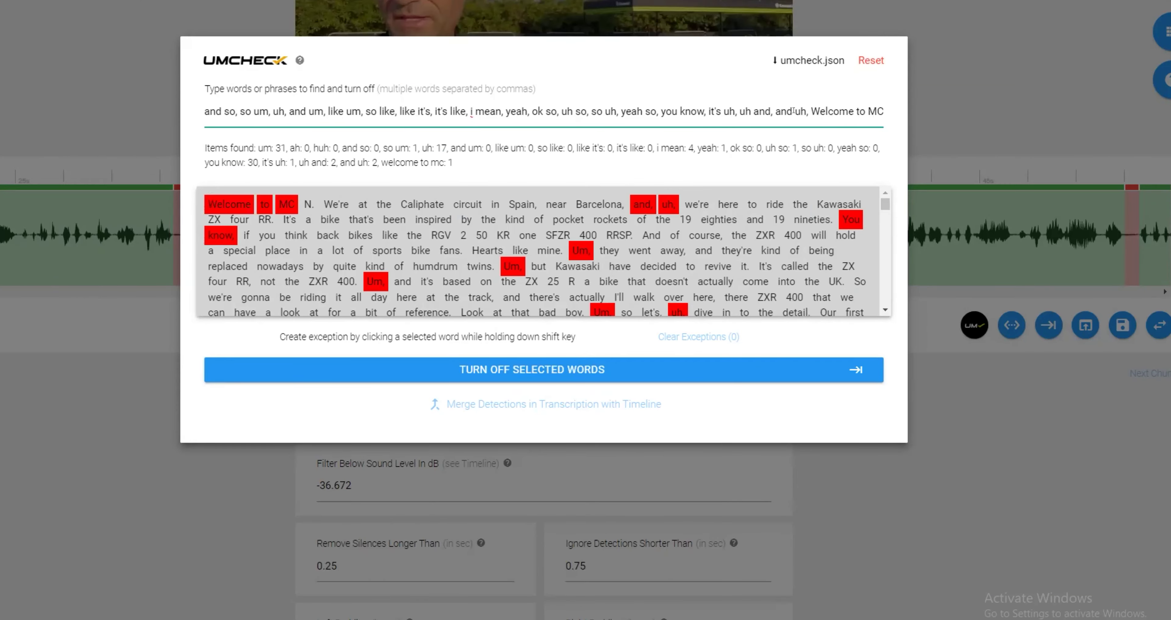
# Remove "Welcome to MC" from the filler list and look over the highlighted words in the transcript.
pyautogui.moveTo(812, 110); pyautogui.dragTo(879, 110)
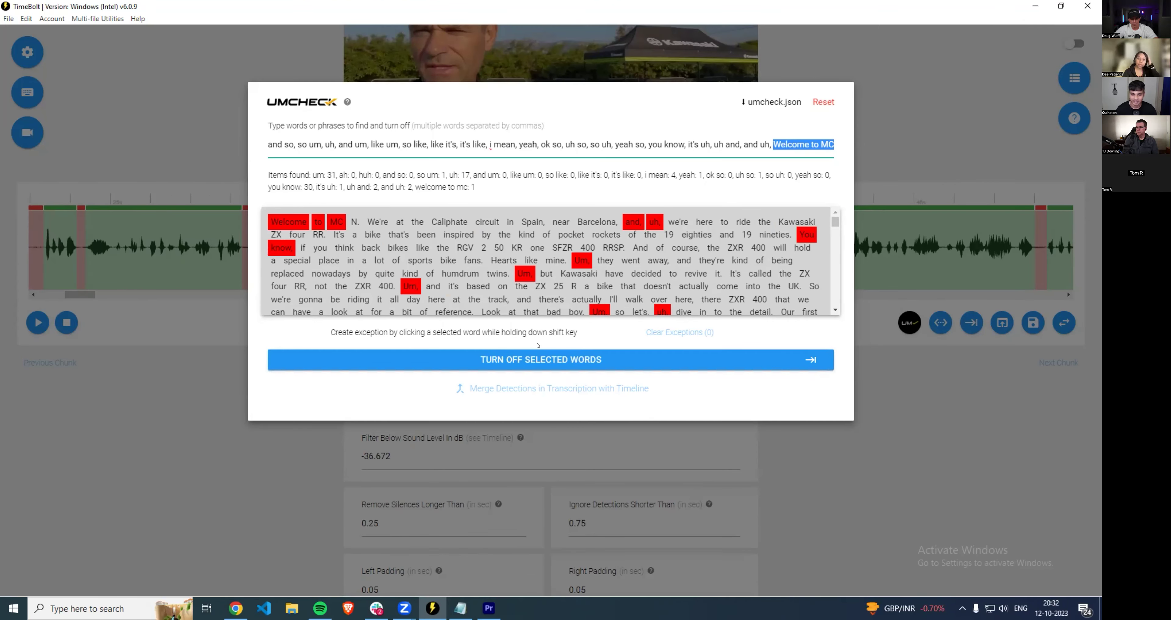
pyautogui.press('BackSpace')
pyautogui.press('BackSpace')
pyautogui.press('BackSpace')
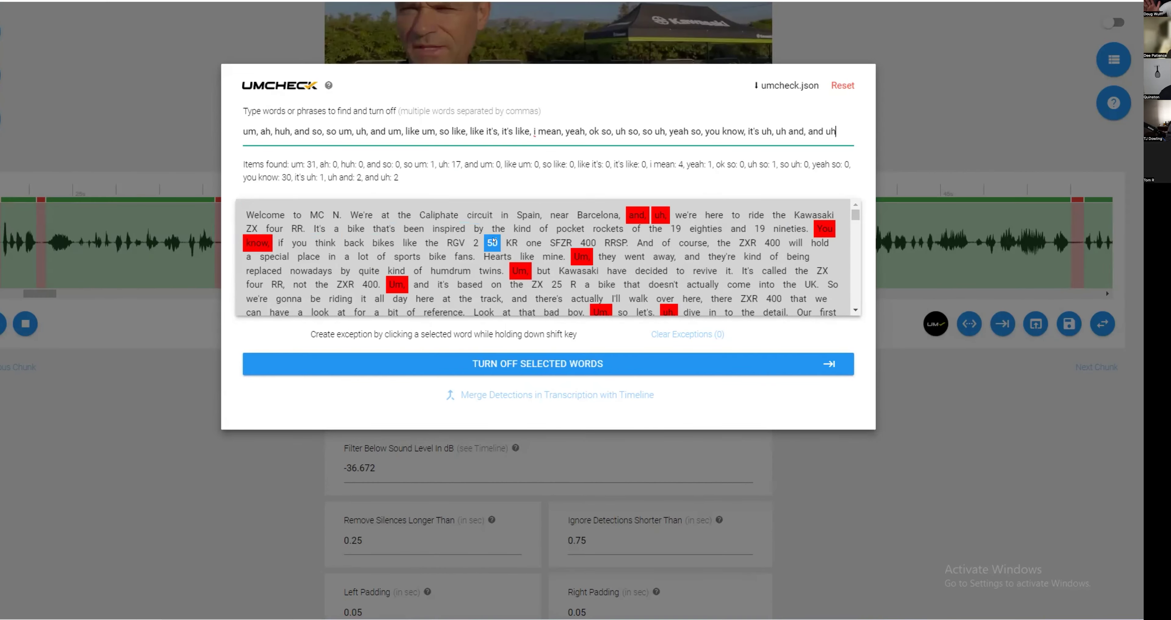
pyautogui.scroll(-10, 723, 248)
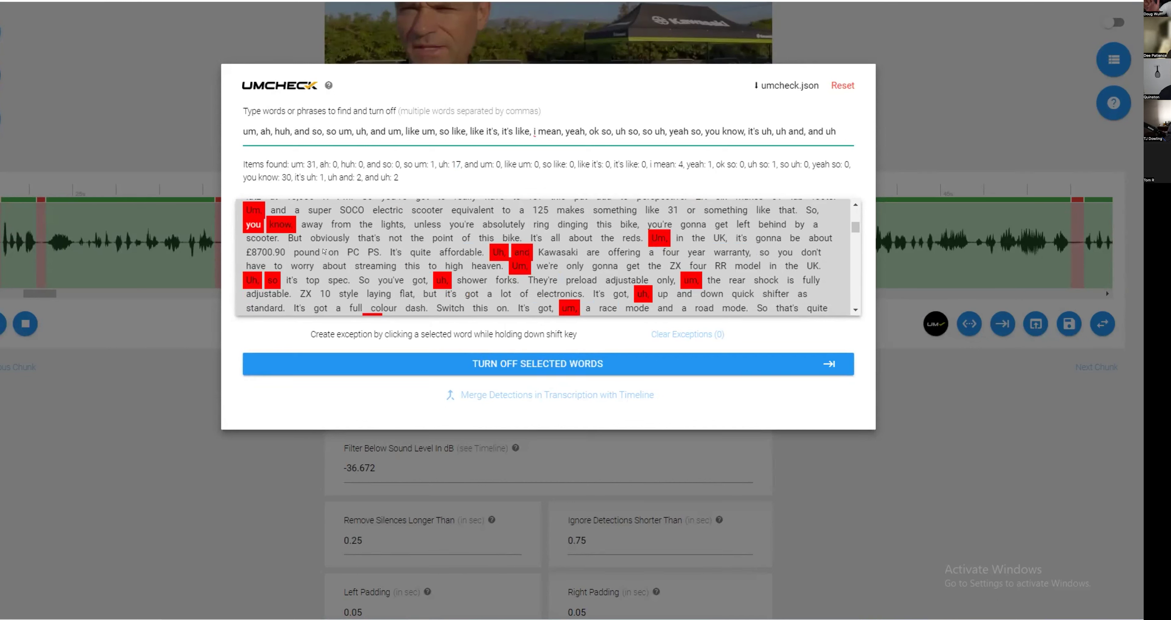
pyautogui.scroll(10, 425, 259)
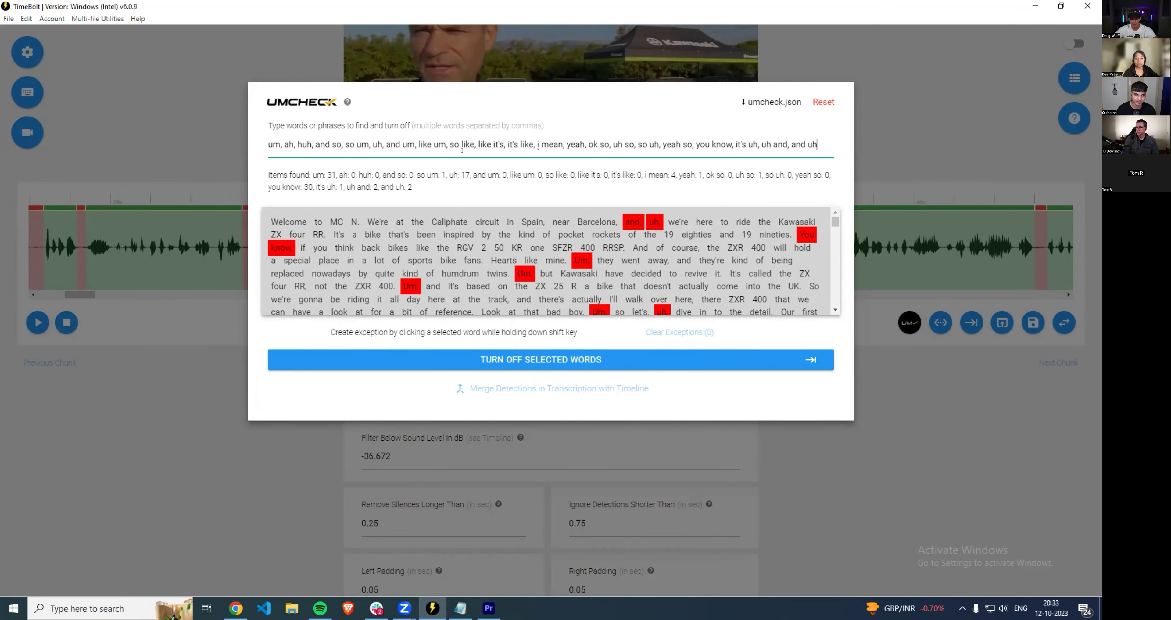
# Copy the whole filler list, clear it, and enter "um, but" as the words to find.
pyautogui.moveTo(815, 142); pyautogui.dragTo(282, 143)
pyautogui.hotkey('ctrl', 'c')
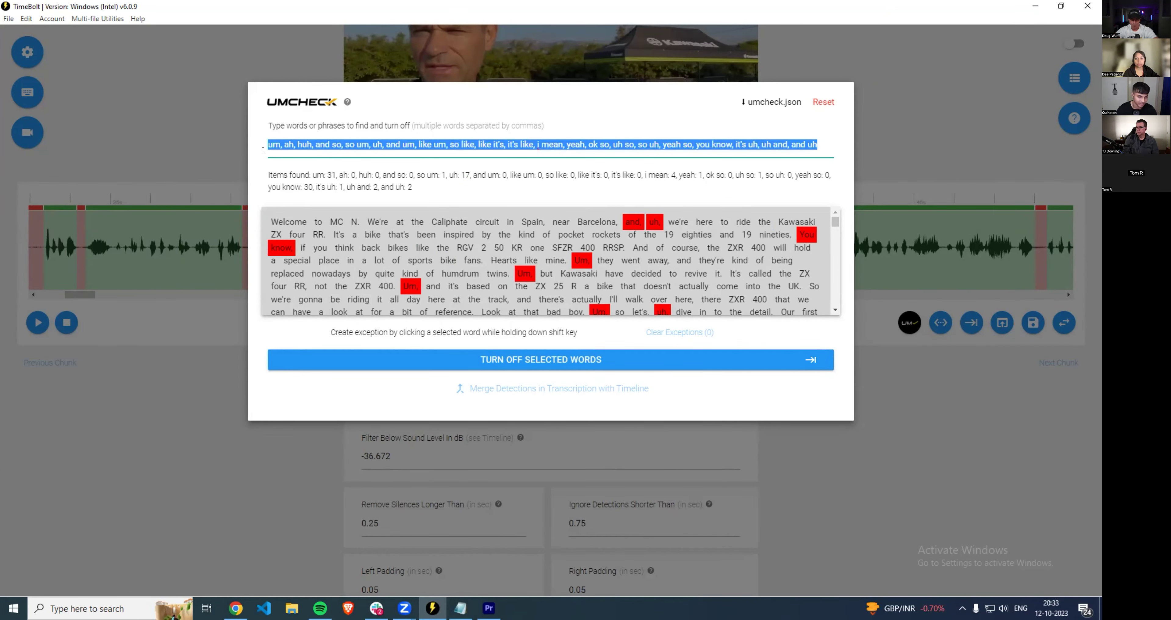
pyautogui.press('BackSpace')
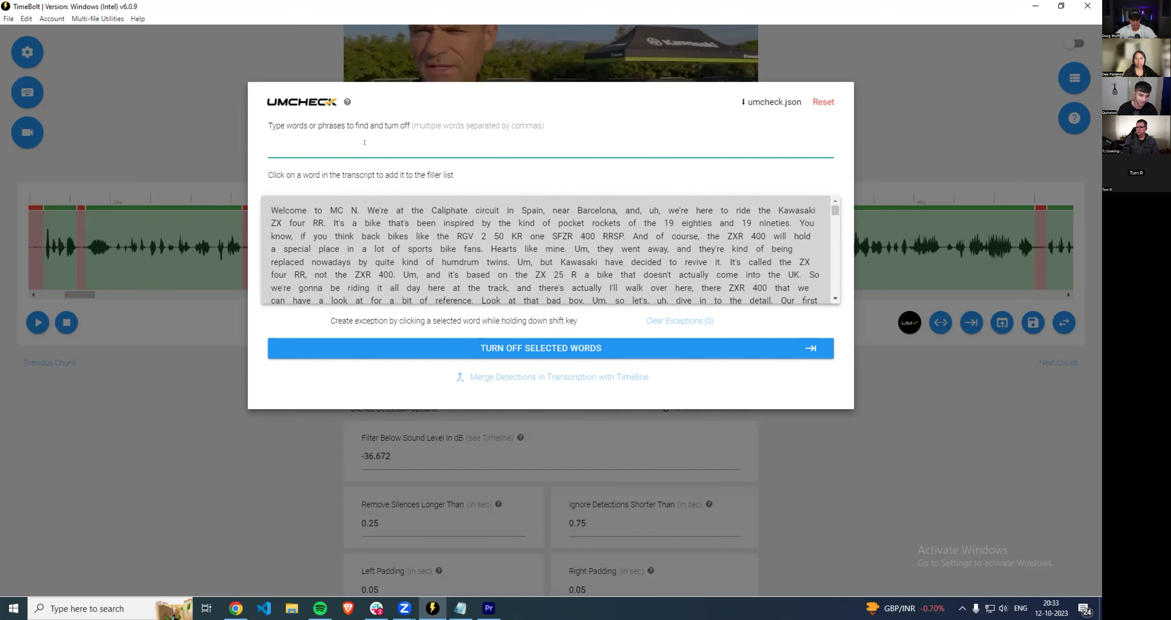
pyautogui.write('um,')
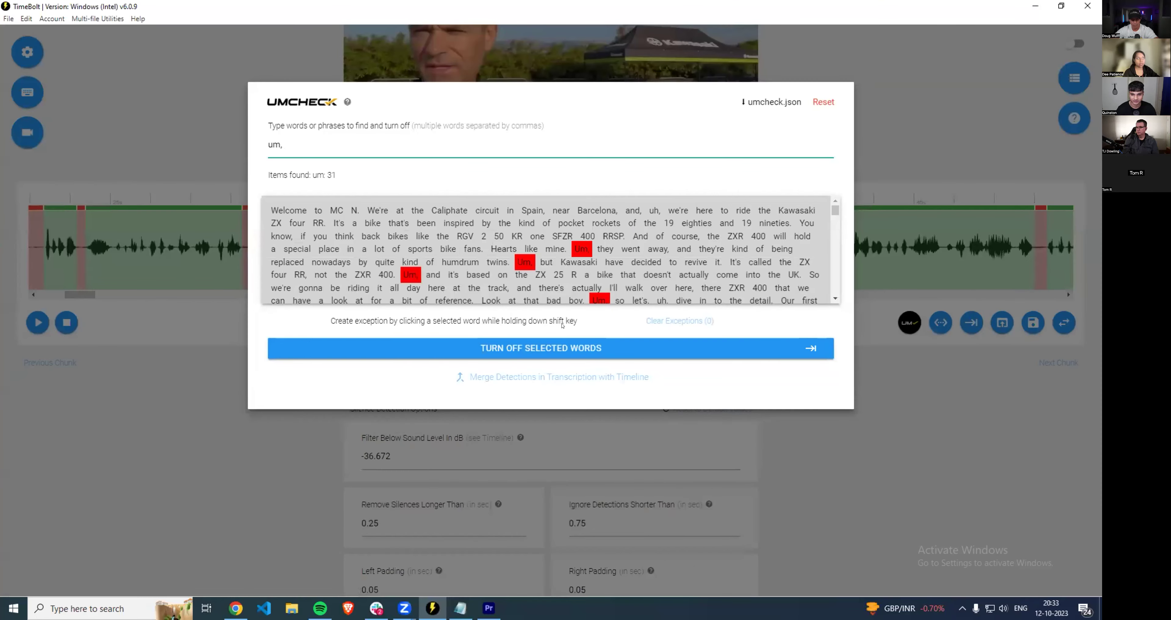
pyautogui.write('but')
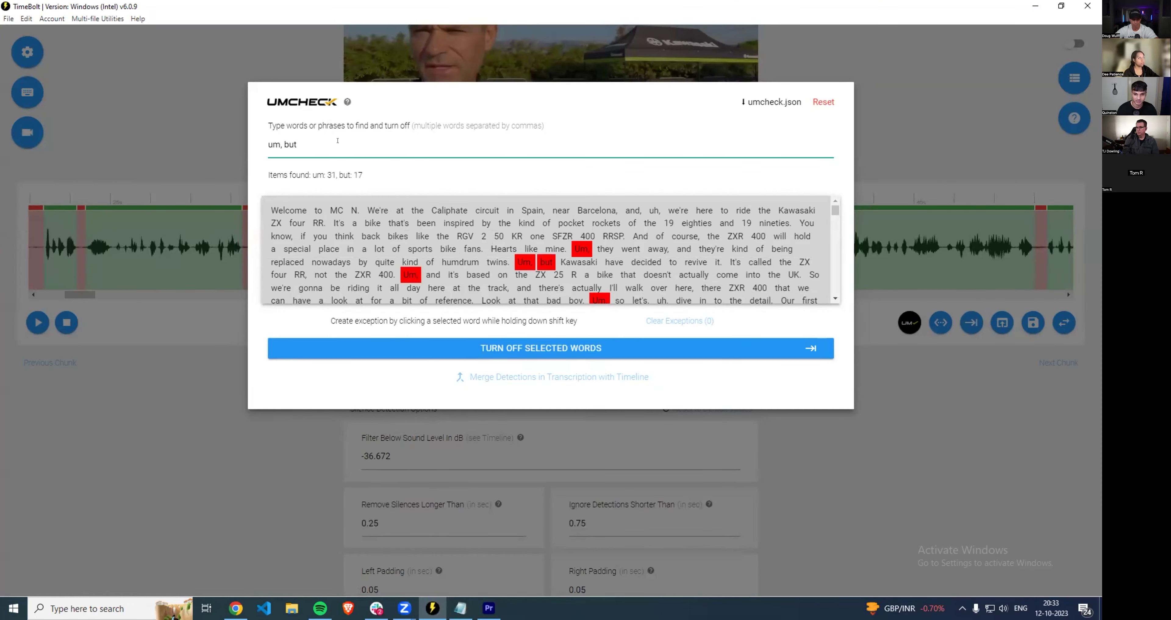
# Check the highlighted matches and change the second entry to the phrase "um but".
pyautogui.scroll(-5, 410, 214)
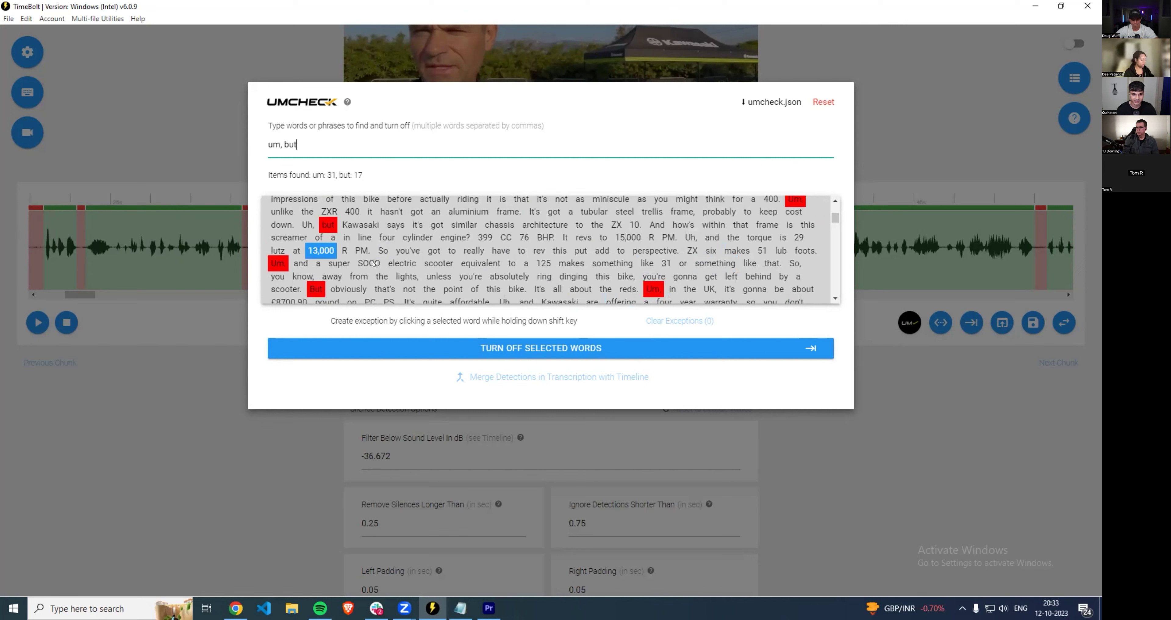
pyautogui.press('Left')
pyautogui.press('Left')
pyautogui.press('Left')
pyautogui.write('um')
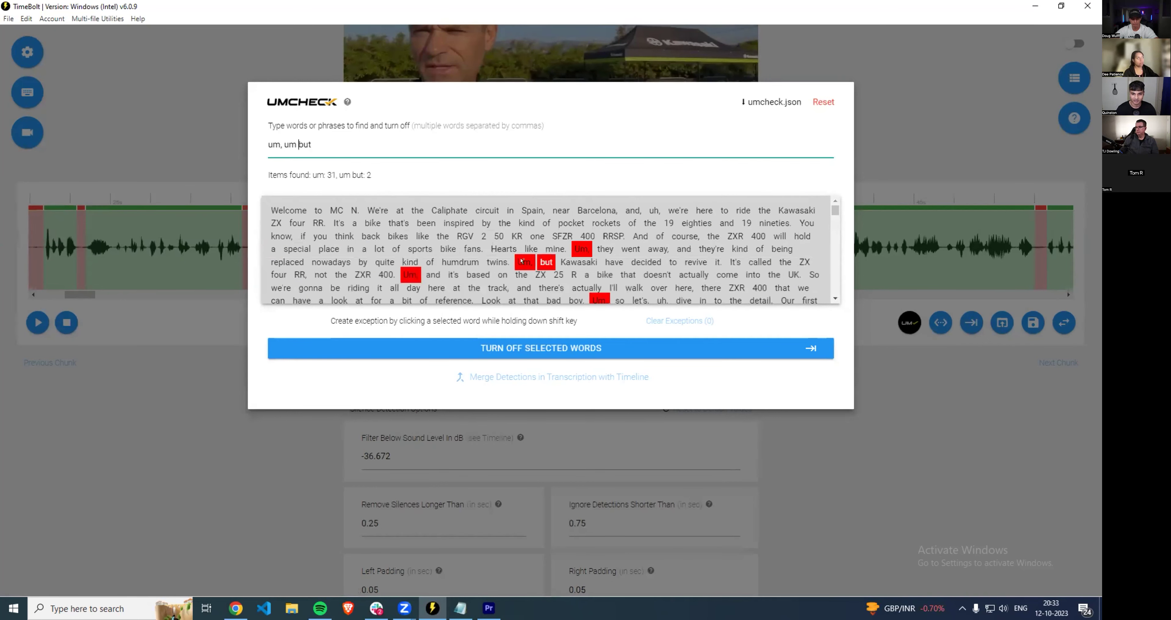
# Restore the copied filler list in UmCheck and turn off all the selected words.
pyautogui.hotkey('ctrl', 'a')
pyautogui.hotkey('ctrl', 'v')
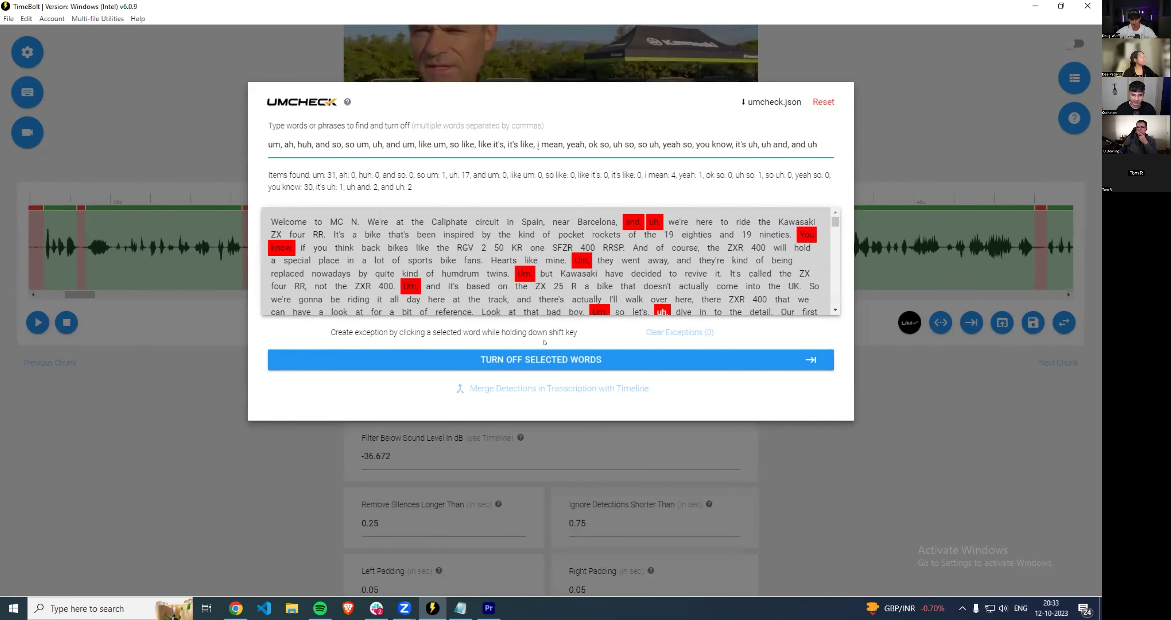
pyautogui.click(566, 361)
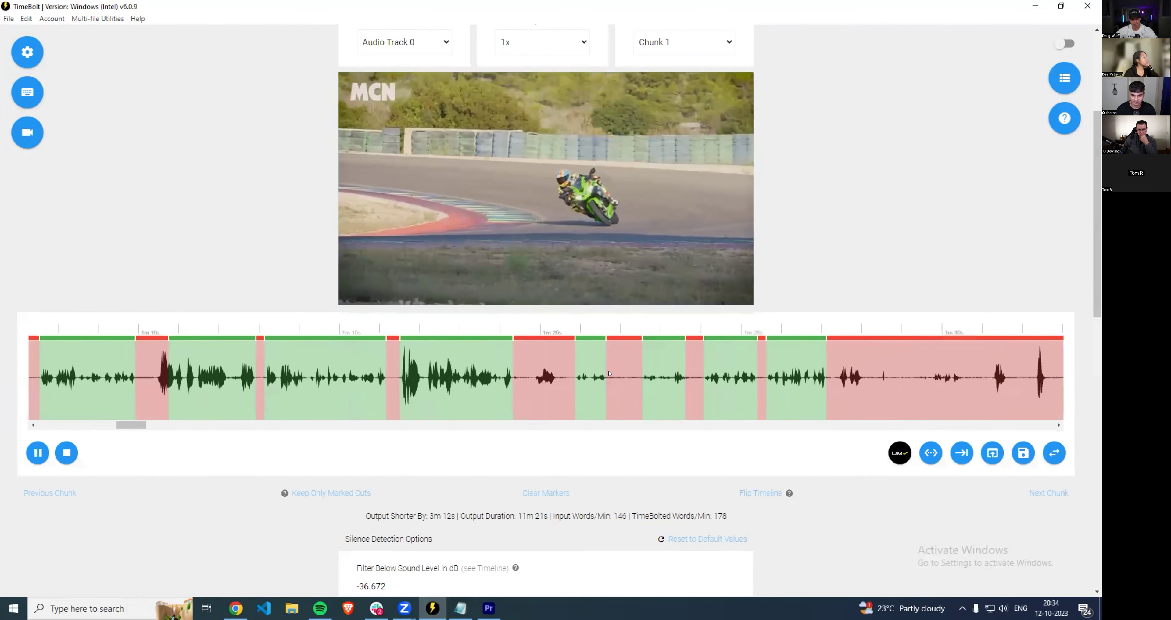
# Play and review the filler-word cuts on the timeline from about 1m 10s to 2m 50s.
pyautogui.press('space')
pyautogui.scroll(-3, 480, 381)
pyautogui.press('space')
pyautogui.press('space')
pyautogui.scroll(-3, 500, 377)
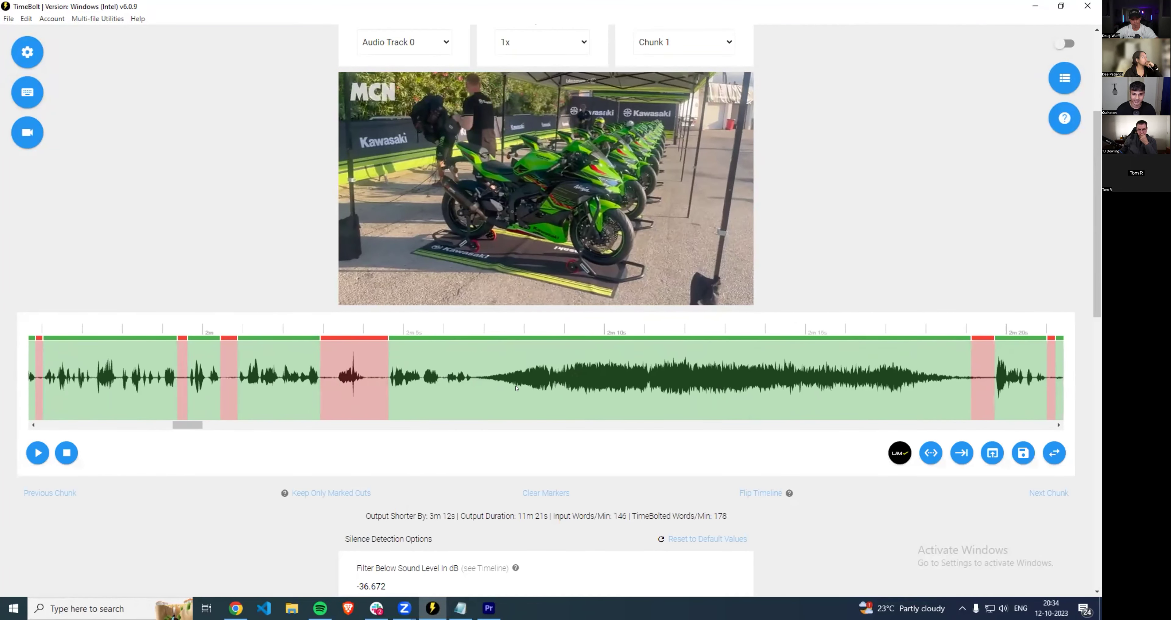
pyautogui.scroll(-2, 517, 388)
pyautogui.press('space')
pyautogui.scroll(-3, 764, 378)
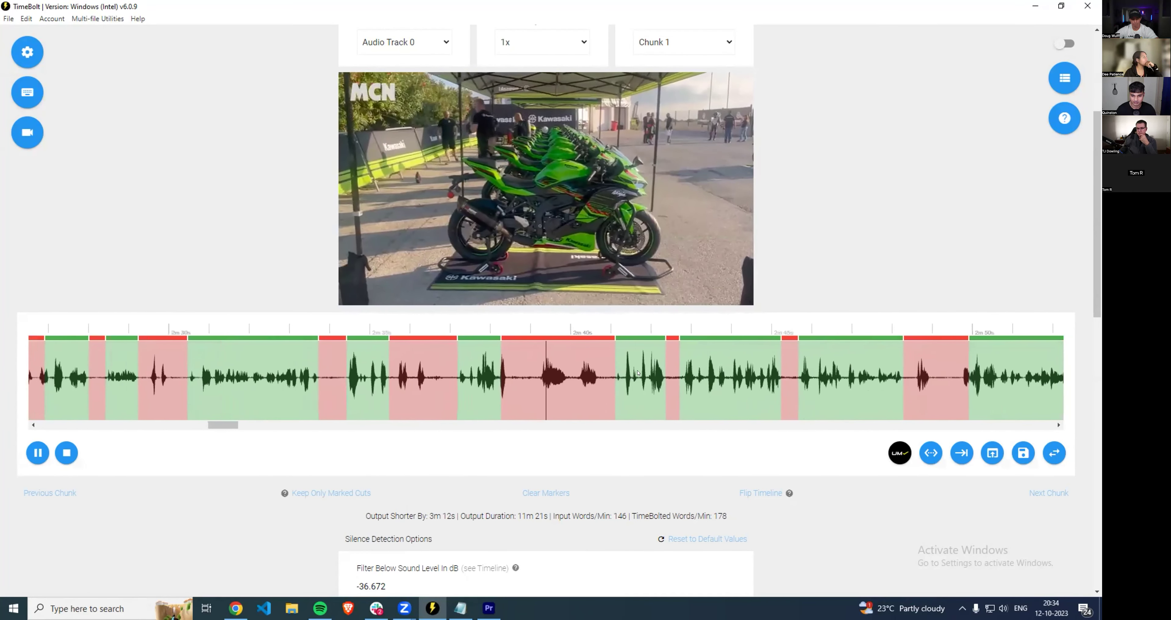
pyautogui.press('space')
pyautogui.scroll(-1, 655, 373)
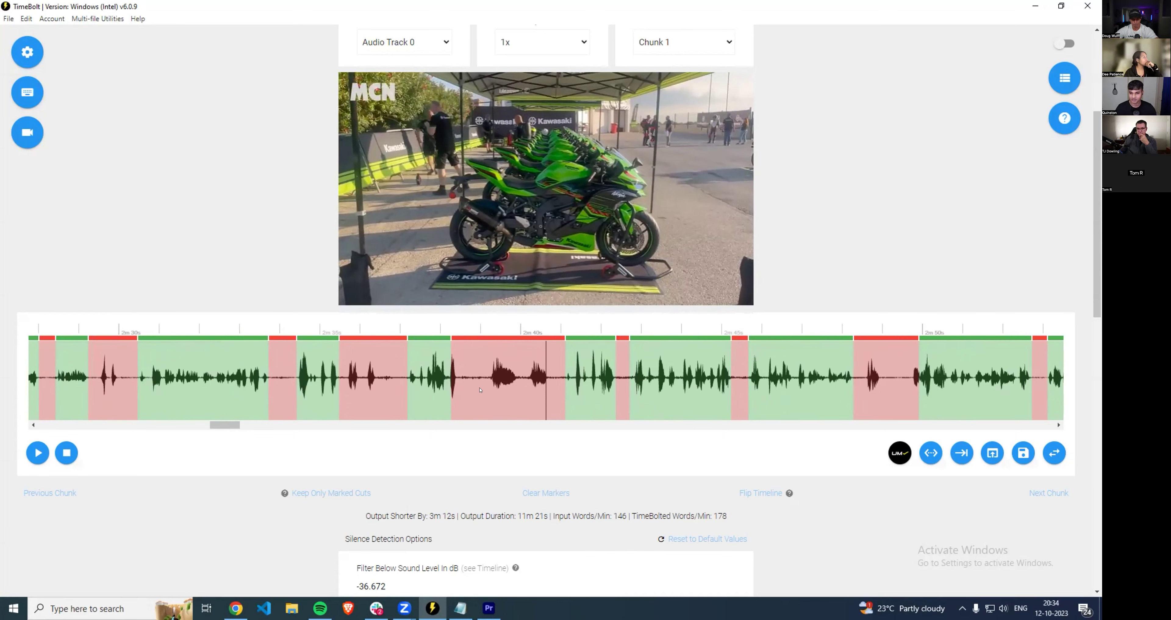
# Look at UmCheck's option to merge detections with the timeline, and examine roughly the first 30 seconds of the timeline.
pyautogui.press('u')
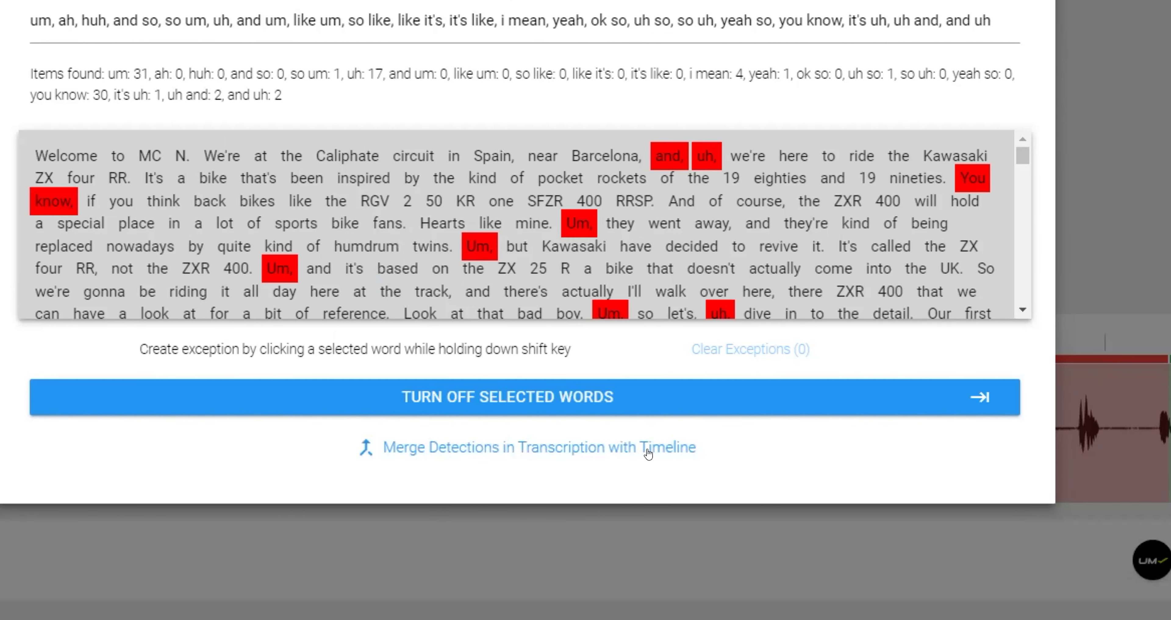
pyautogui.click(615, 450)
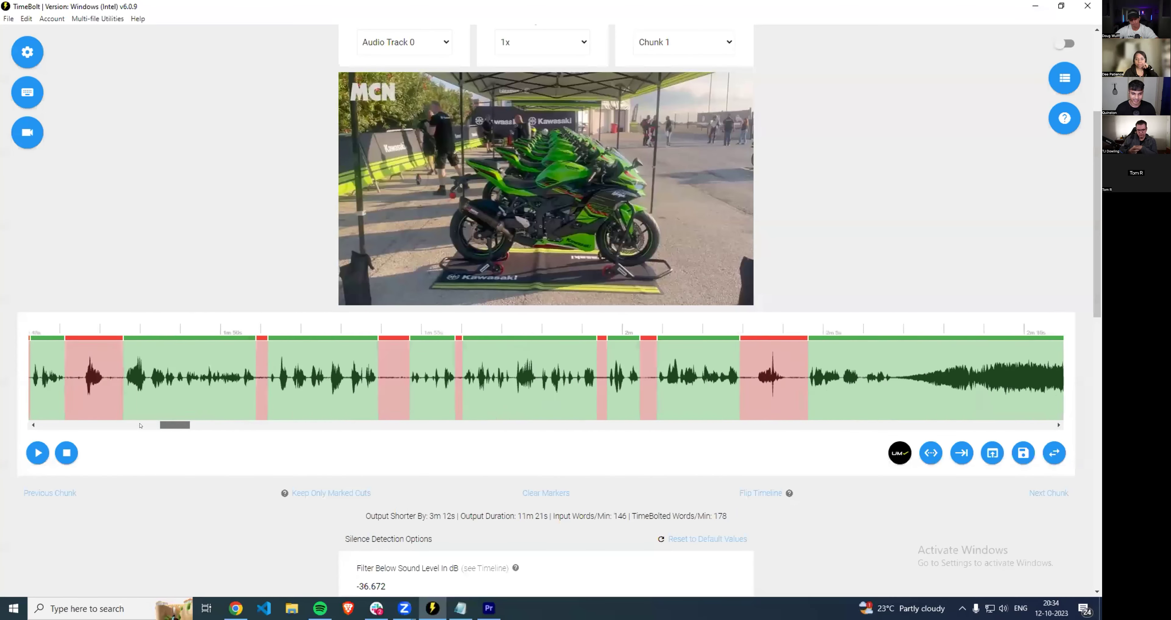
pyautogui.hscroll(-5, 66, 419)
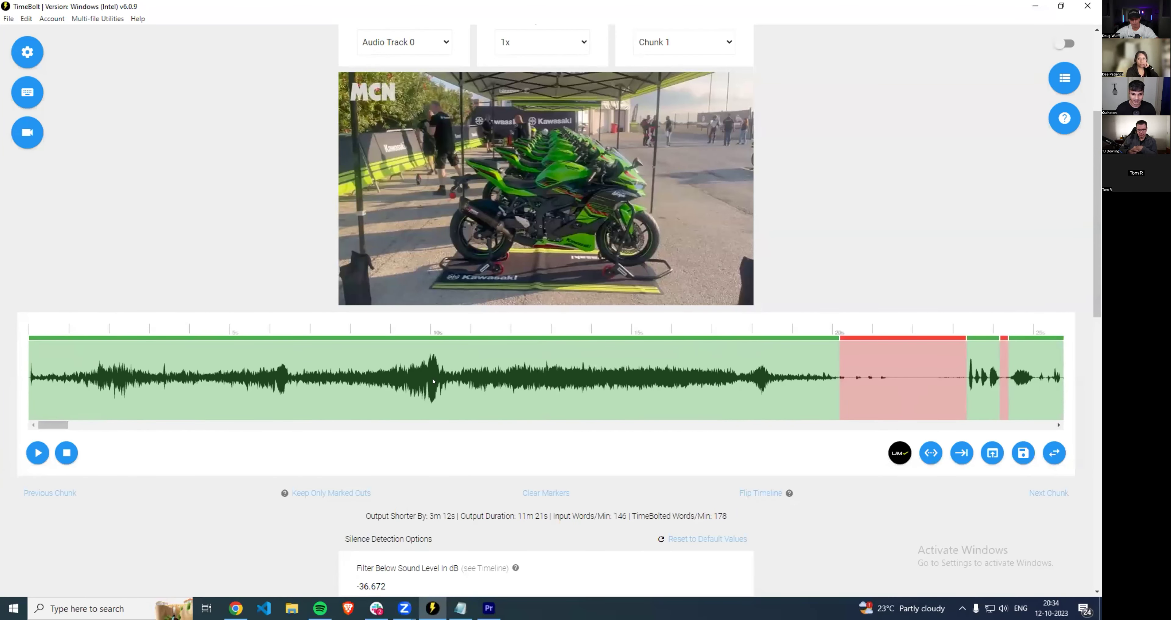
pyautogui.hscroll(3, 150, 415)
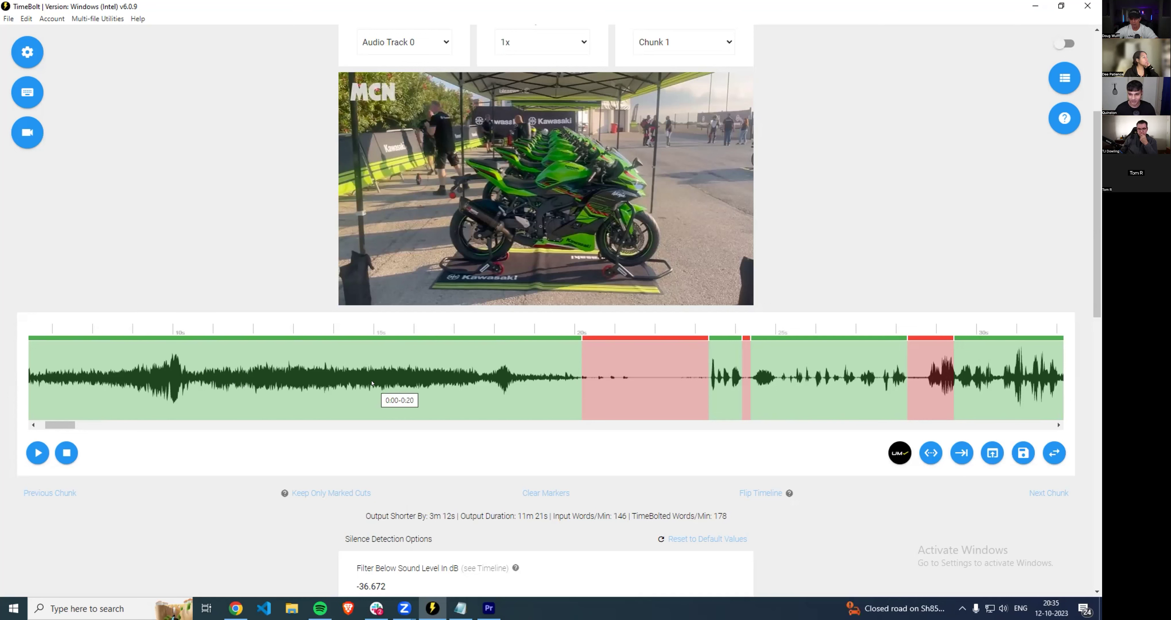
pyautogui.scroll(-1, 409, 385)
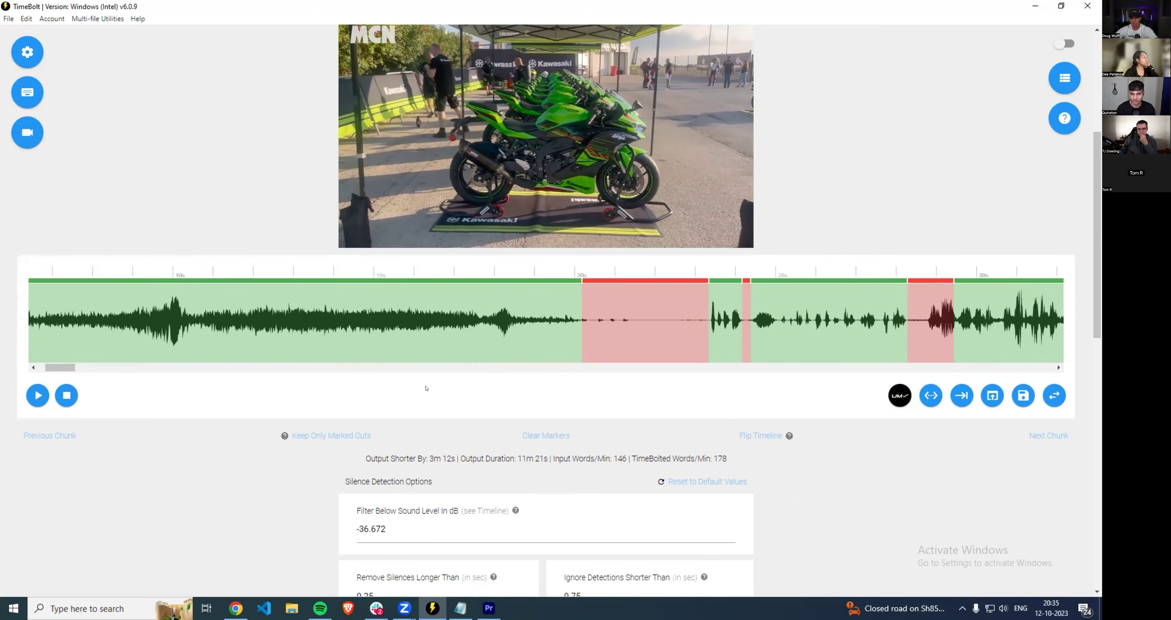
pyautogui.click(896, 397)
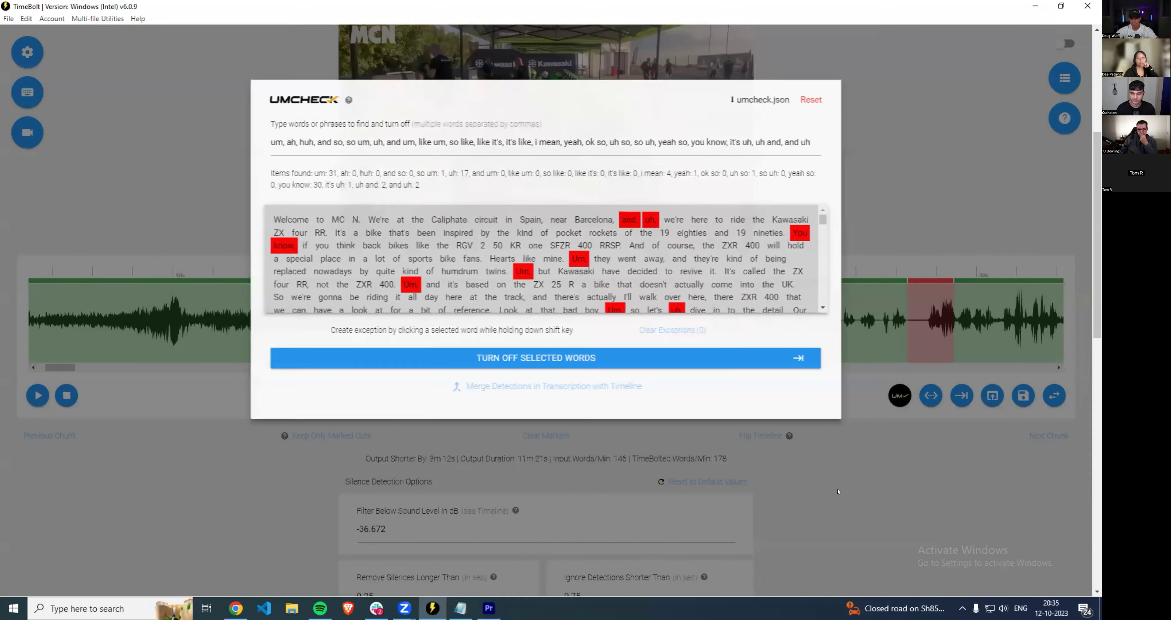
pyautogui.click(839, 491)
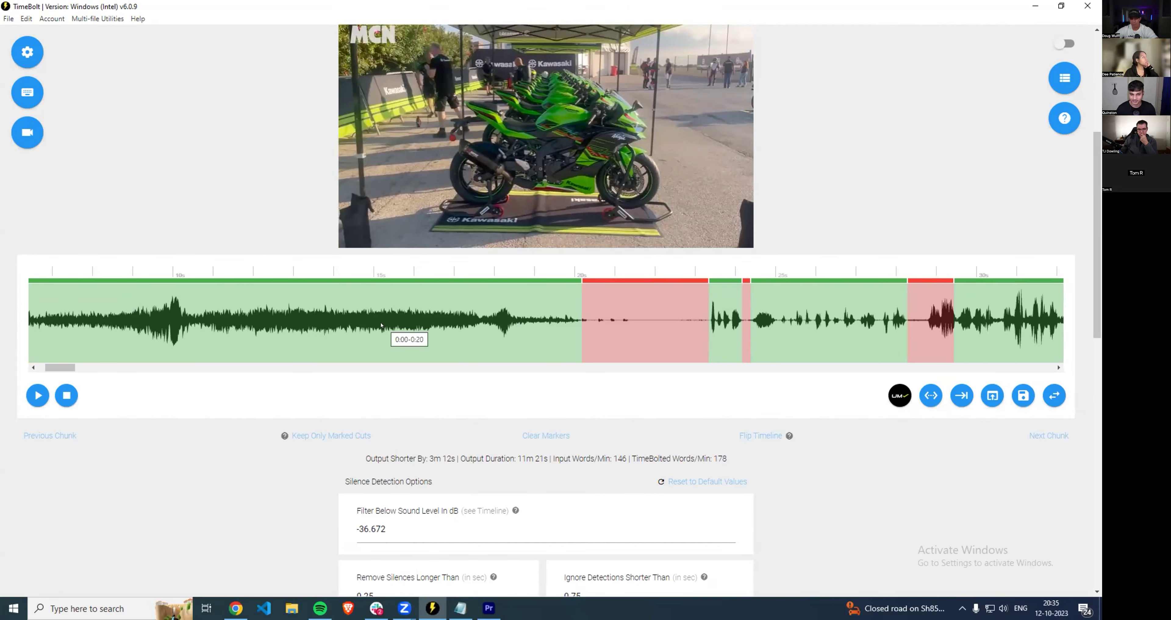
# Merge the UmCheck detections in the transcription with the timeline.
pyautogui.scroll(-5, 482, 317)
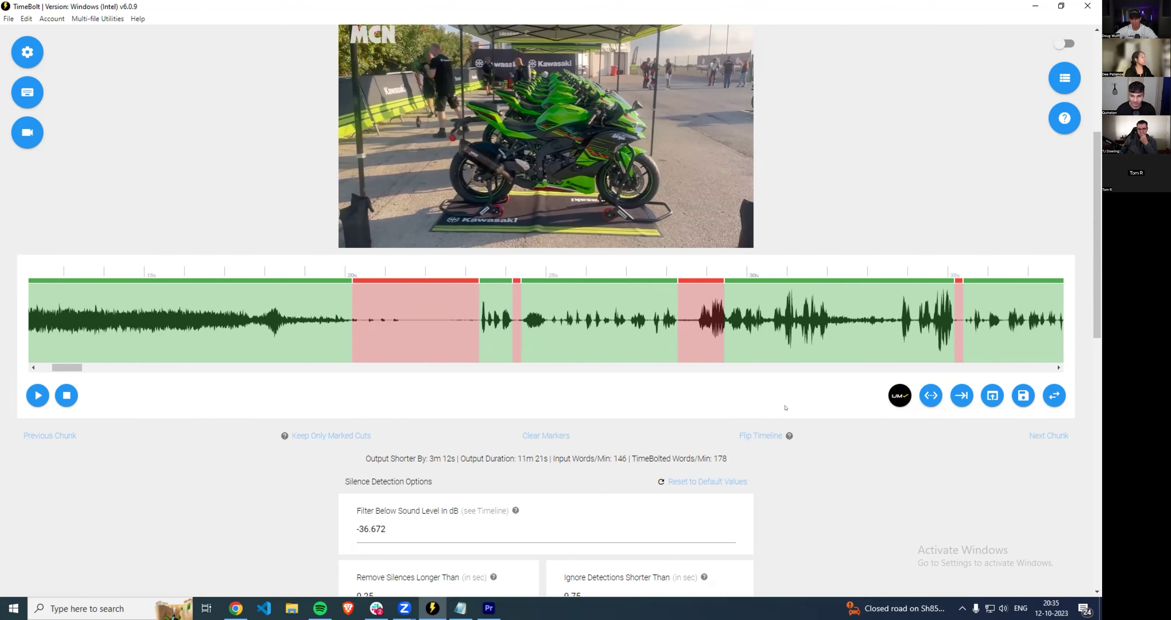
pyautogui.click(898, 396)
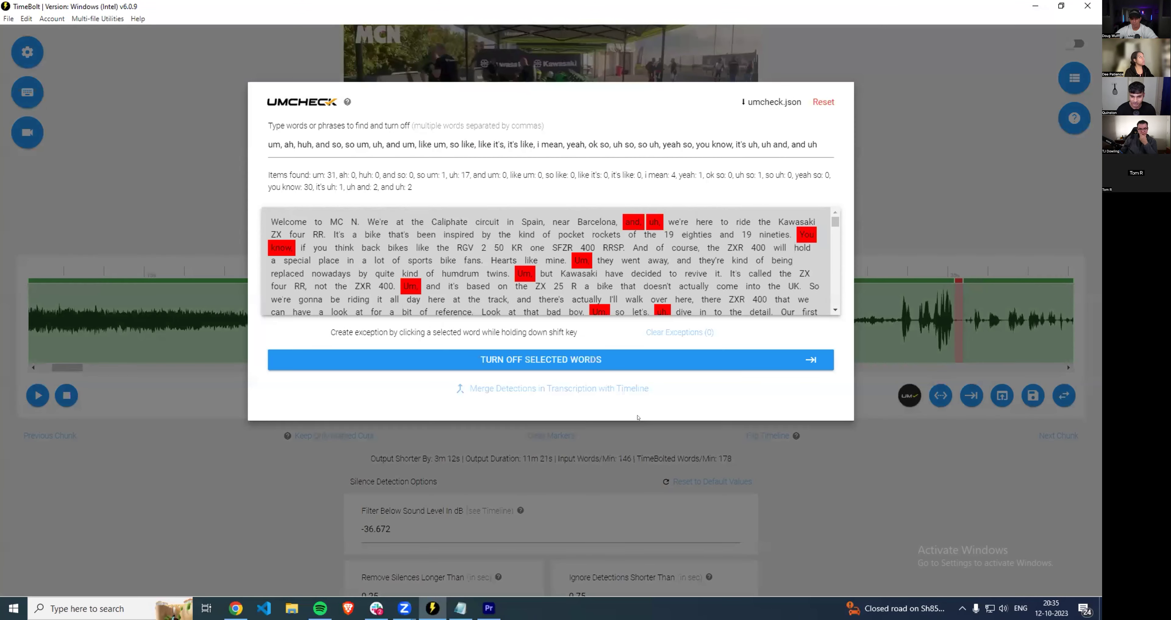
pyautogui.click(536, 388)
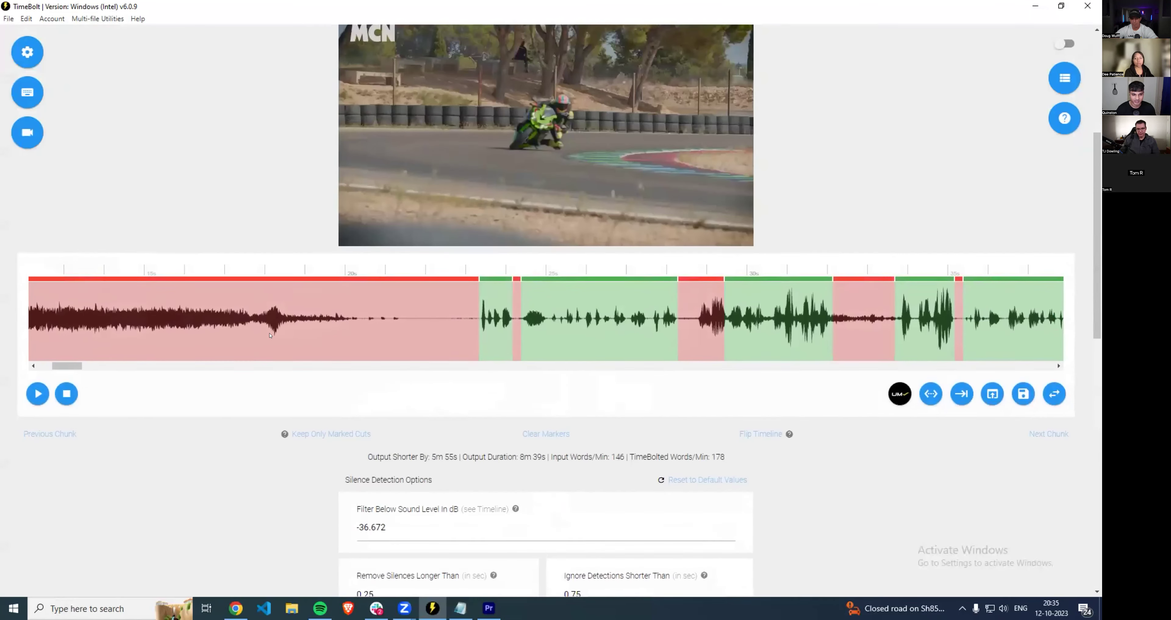
# Review the merged cuts on the timeline between about 2m 10s and 3m 10s.
pyautogui.moveTo(68, 365); pyautogui.dragTo(255, 366)
pyautogui.hscroll(-5, 378, 326)
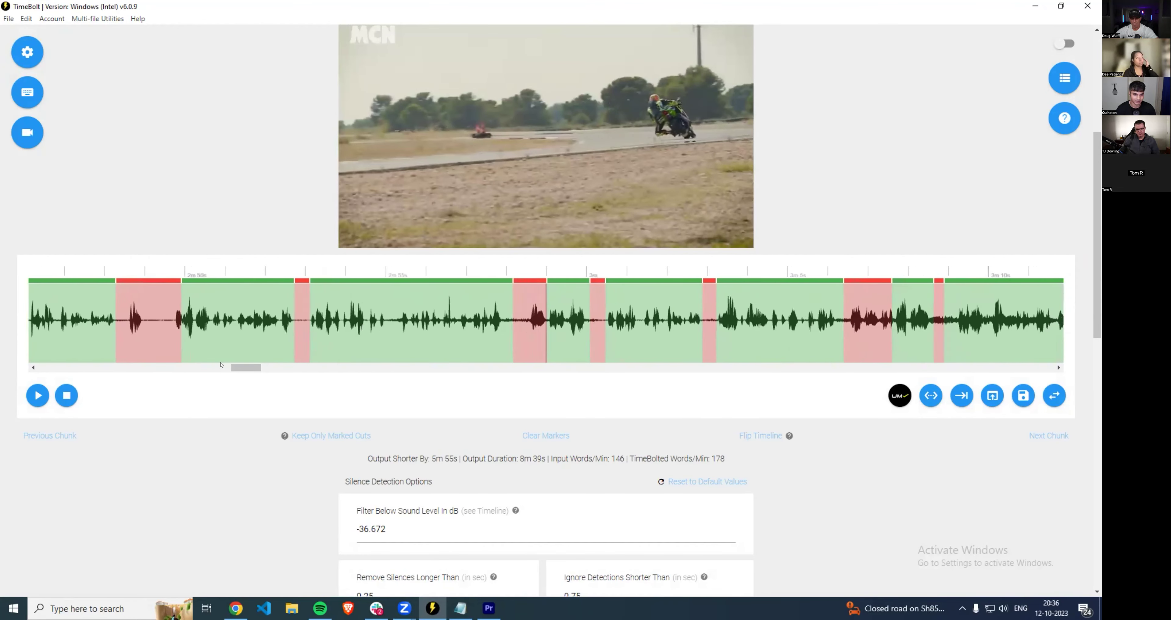
pyautogui.click(417, 325)
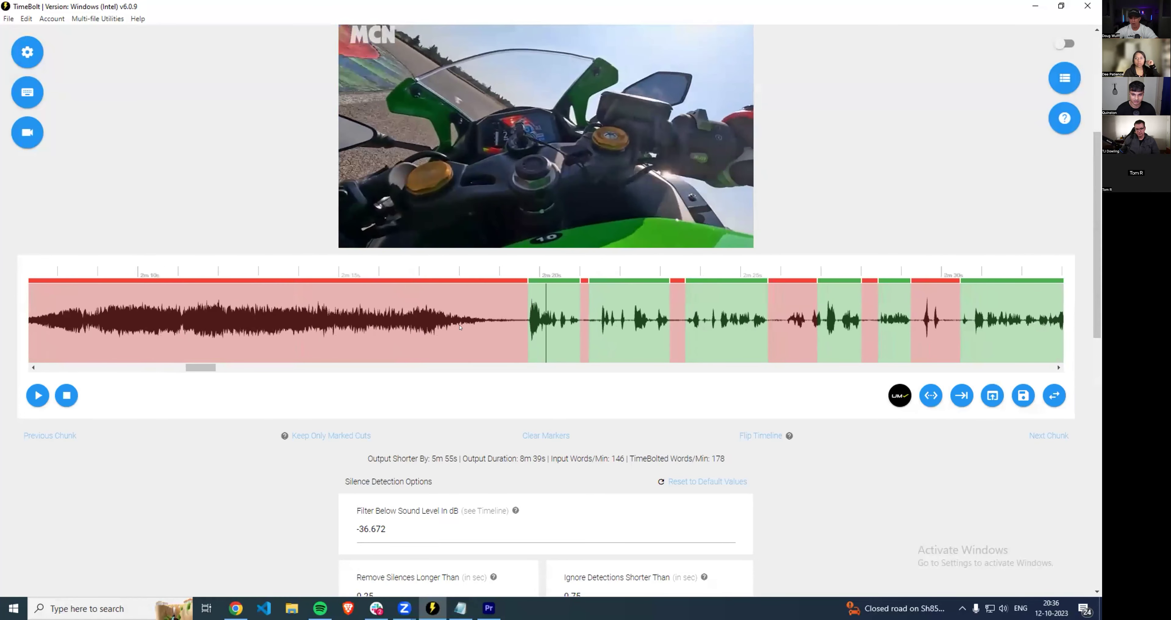
# Load the moto-vlogging video as the new source file in place of motorcycle-review.mp4.
pyautogui.scroll(5, 363, 299)
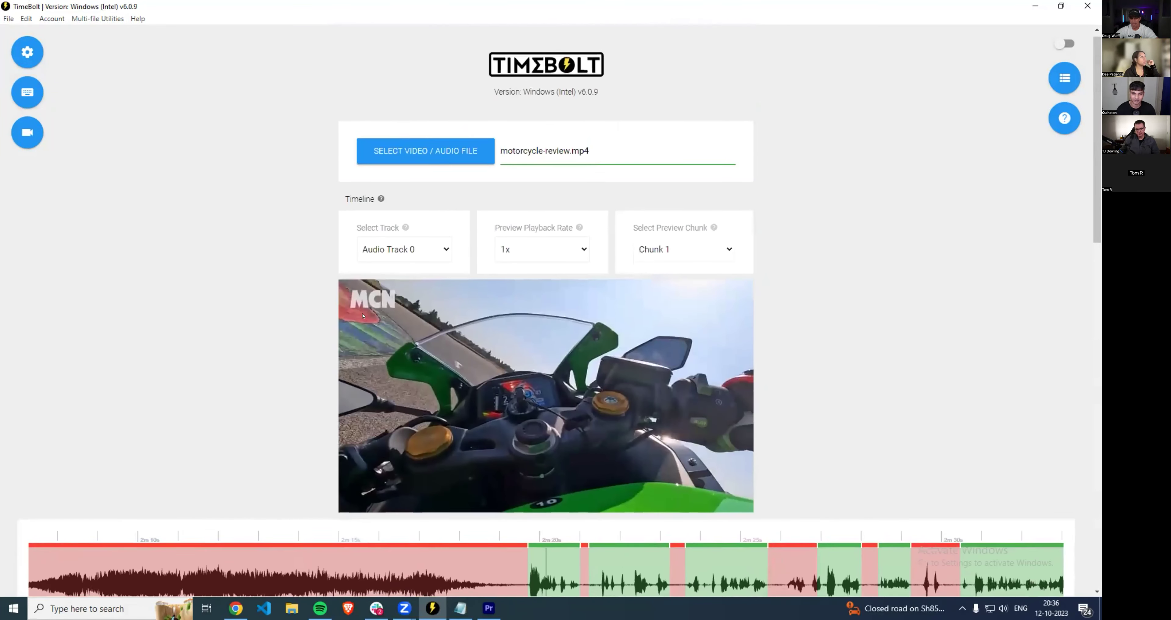
pyautogui.click(428, 157)
pyautogui.click(509, 305)
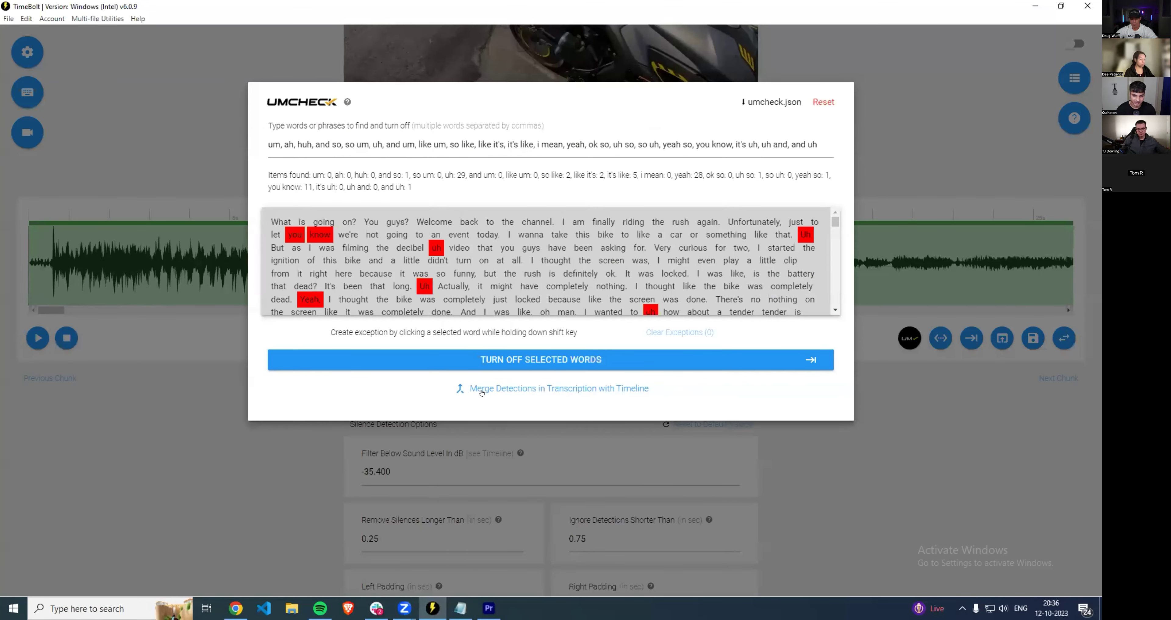
# Merge the moto-vlogging video's UmCheck transcription detections with its timeline.
pyautogui.click(481, 389)
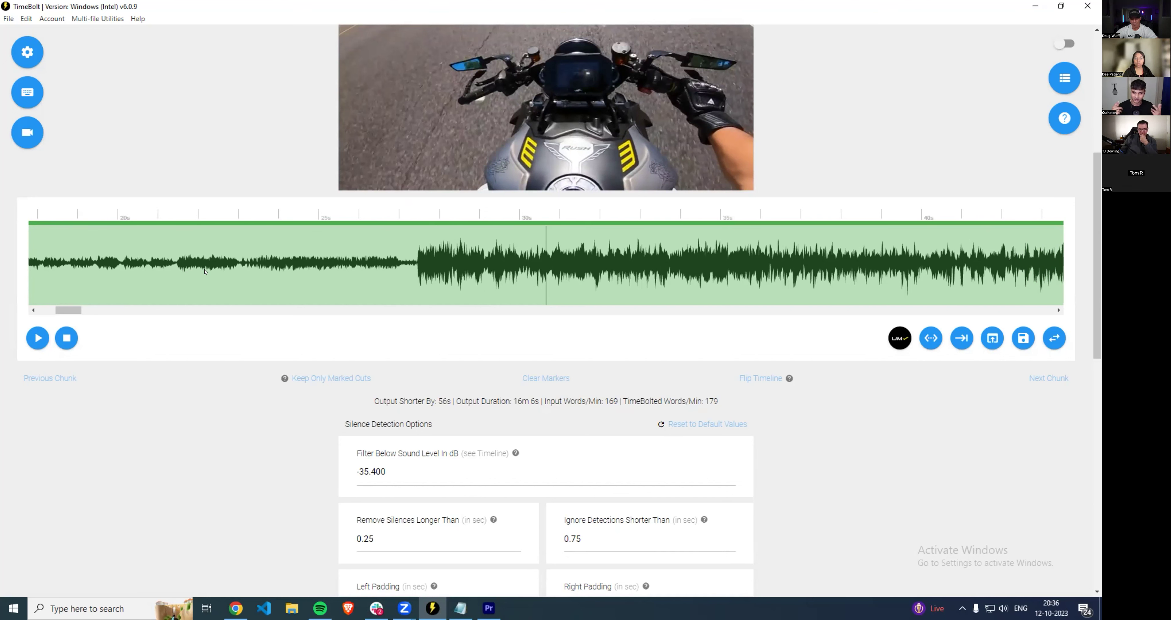
pyautogui.click(895, 343)
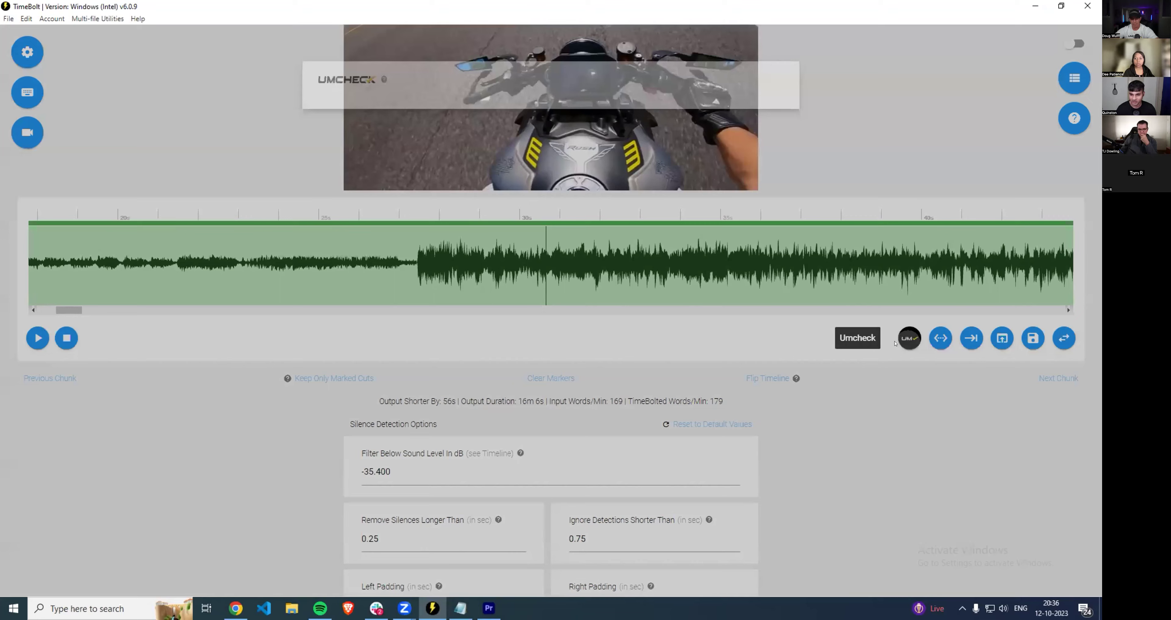
pyautogui.click(556, 389)
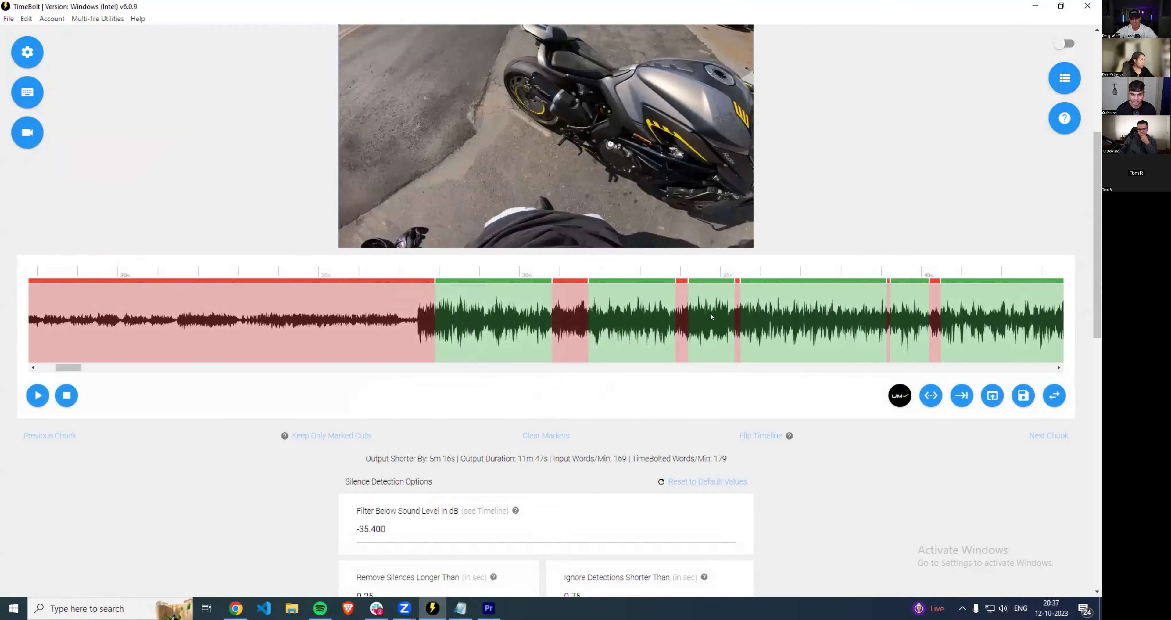
# Play the merged cuts from about 30 seconds and examine the timeline up to about 2m 50s.
pyautogui.hscroll(6, 546, 318)
pyautogui.hscroll(-3, 278, 324)
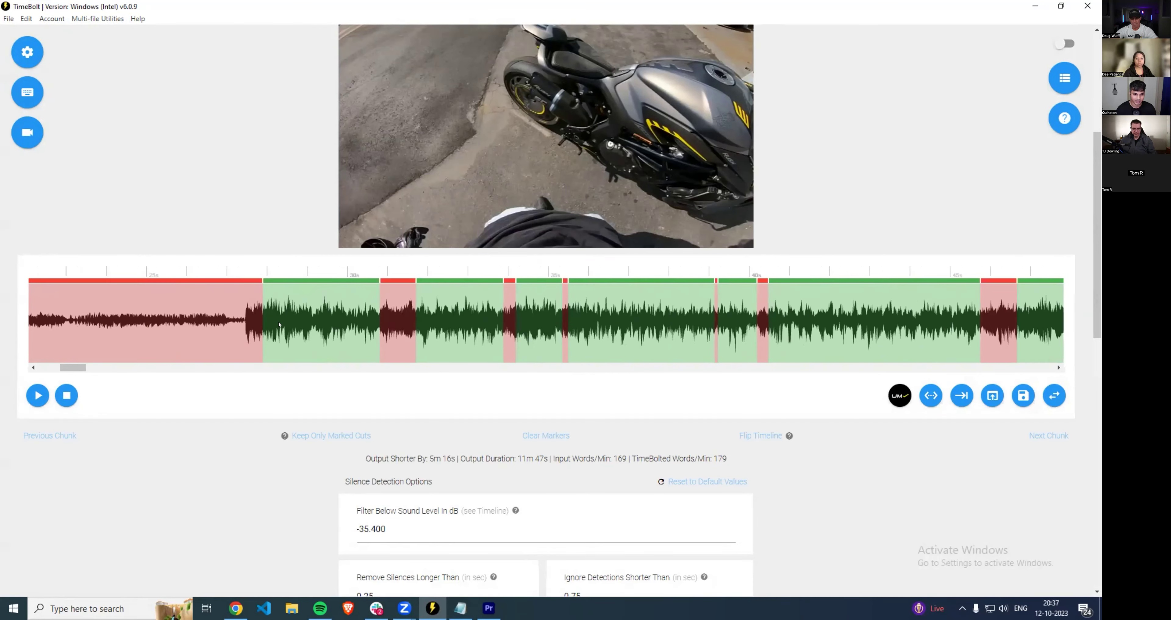
pyautogui.press('space')
pyautogui.hscroll(-5, 279, 324)
pyautogui.hscroll(2, 308, 342)
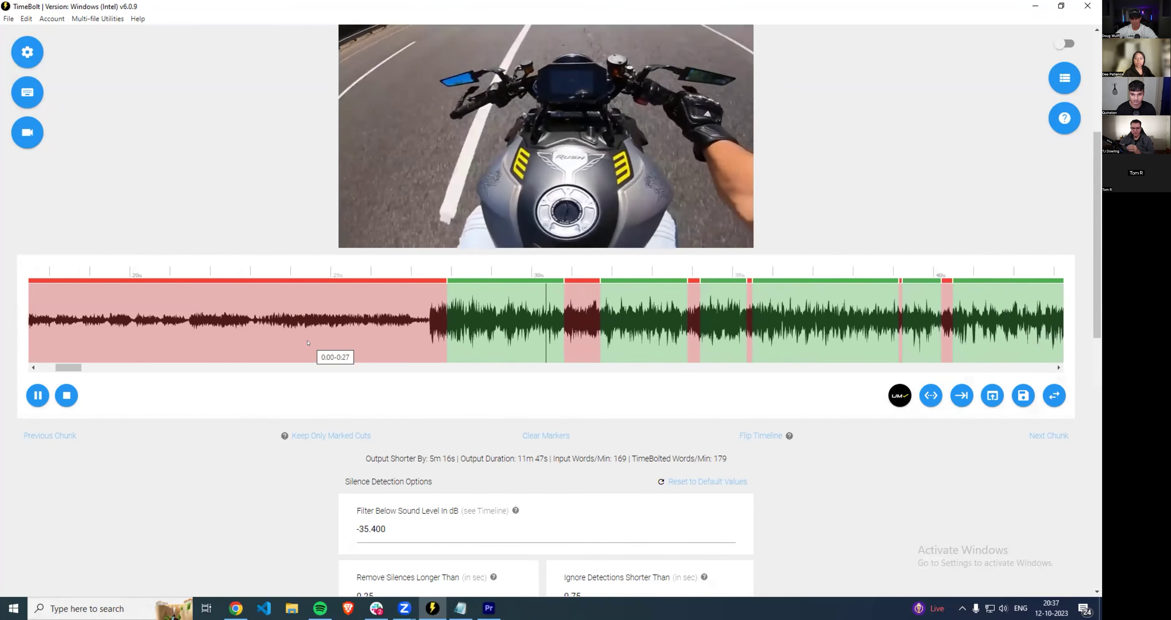
pyautogui.press('space')
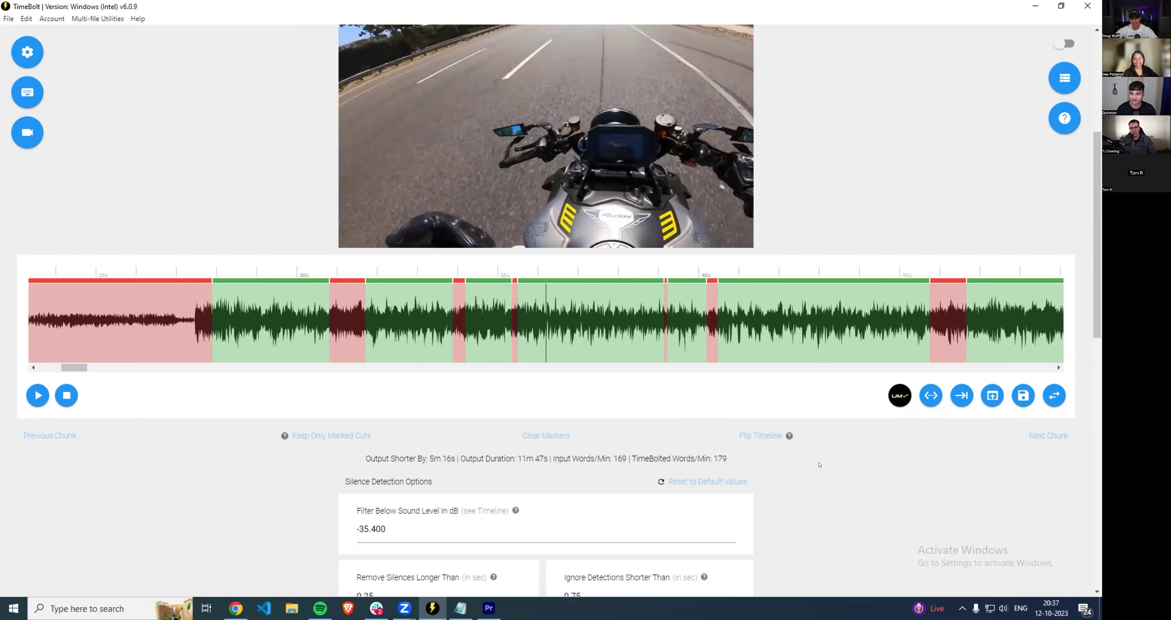
pyautogui.hscroll(-5, 518, 327)
pyautogui.hscroll(4, 518, 328)
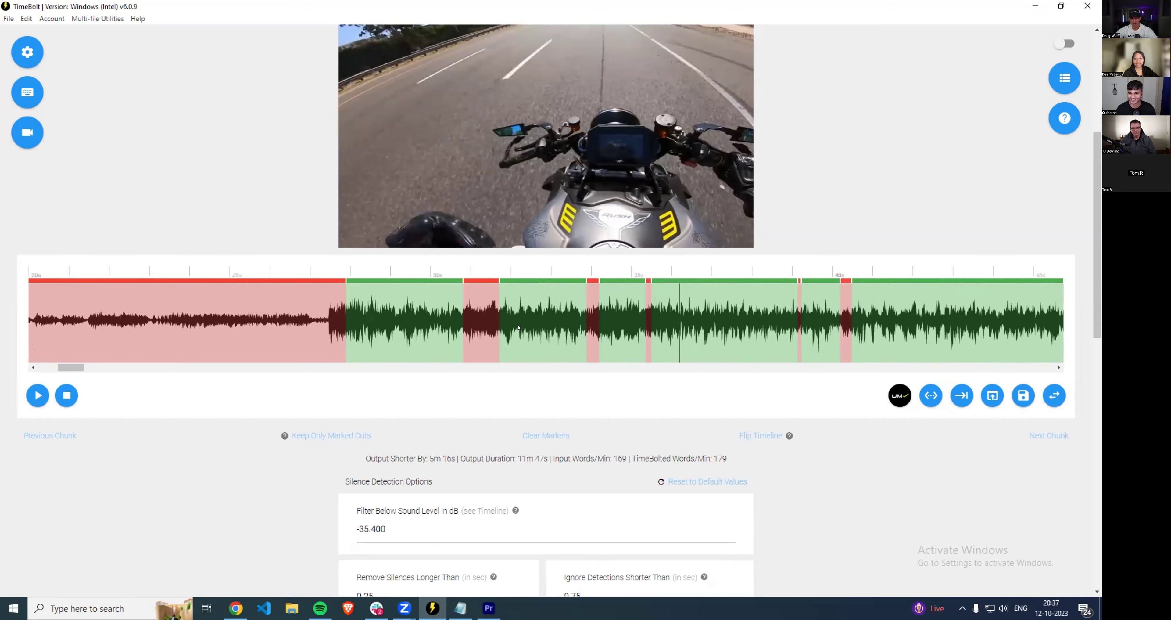
pyautogui.hscroll(-5, 519, 327)
pyautogui.hscroll(5, 455, 327)
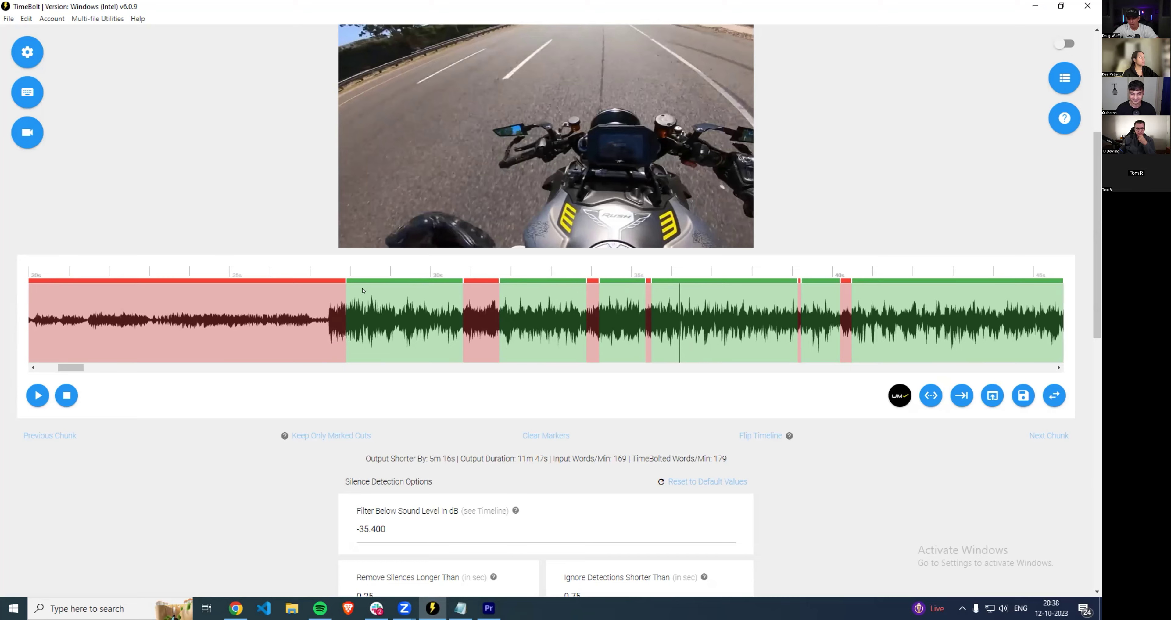
pyautogui.scroll(-6, 369, 316)
pyautogui.scroll(-6, 369, 315)
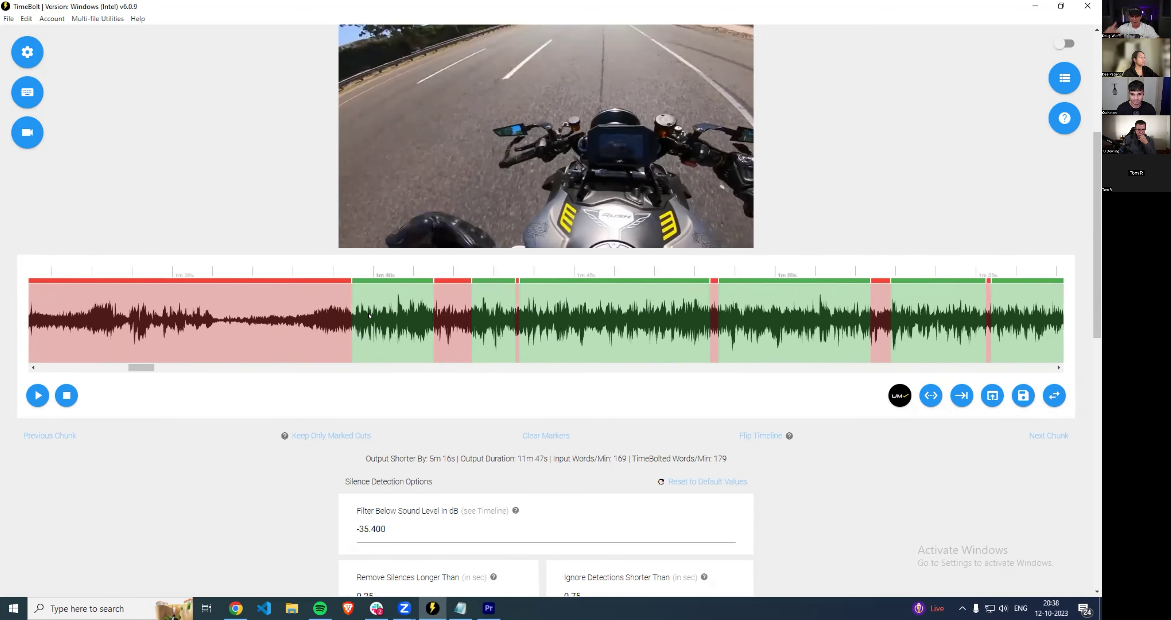
pyautogui.scroll(-1, 369, 316)
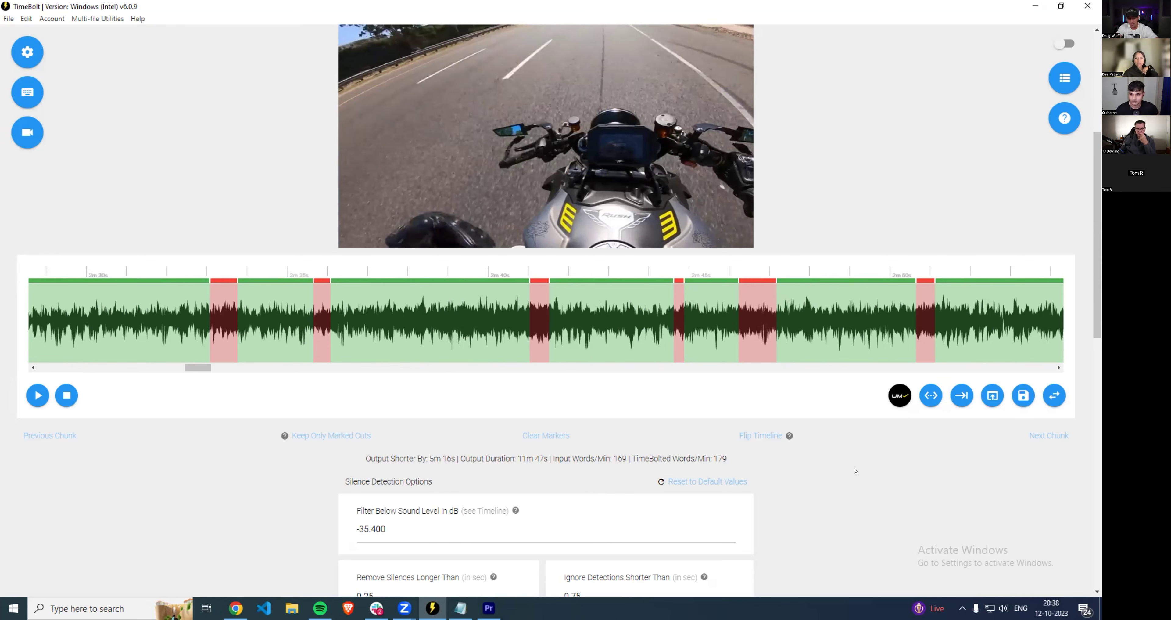
# Enable FastForward Silences in the rendering enhancements to view its settings, and disable it again.
pyautogui.scroll(-10, 790, 465)
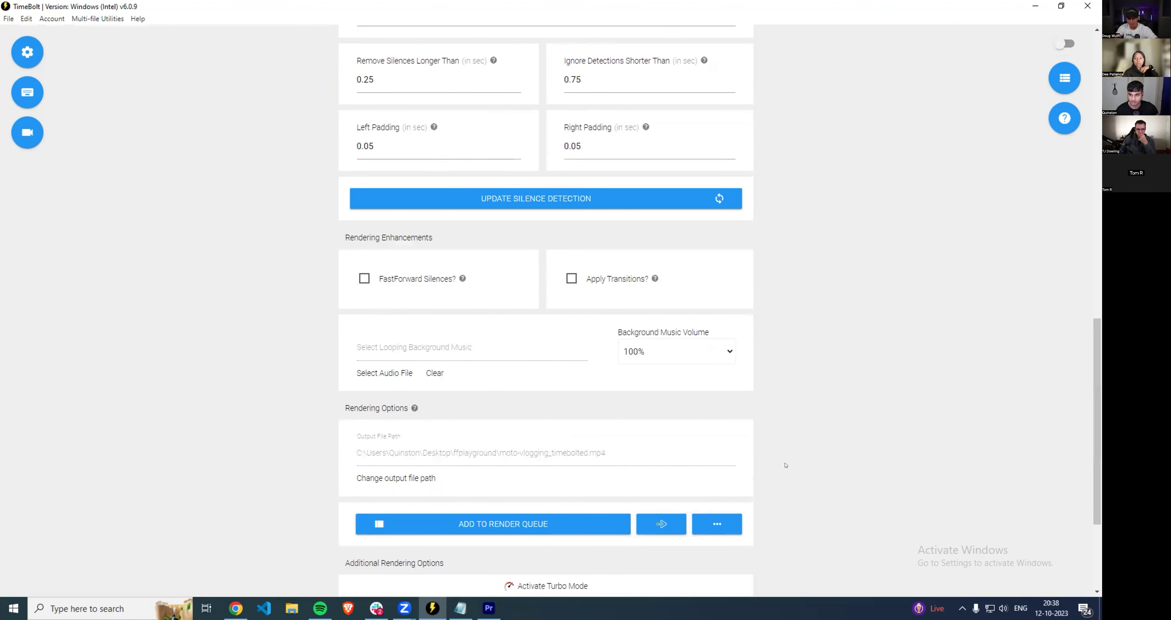
pyautogui.scroll(-3, 786, 465)
pyautogui.scroll(6, 786, 465)
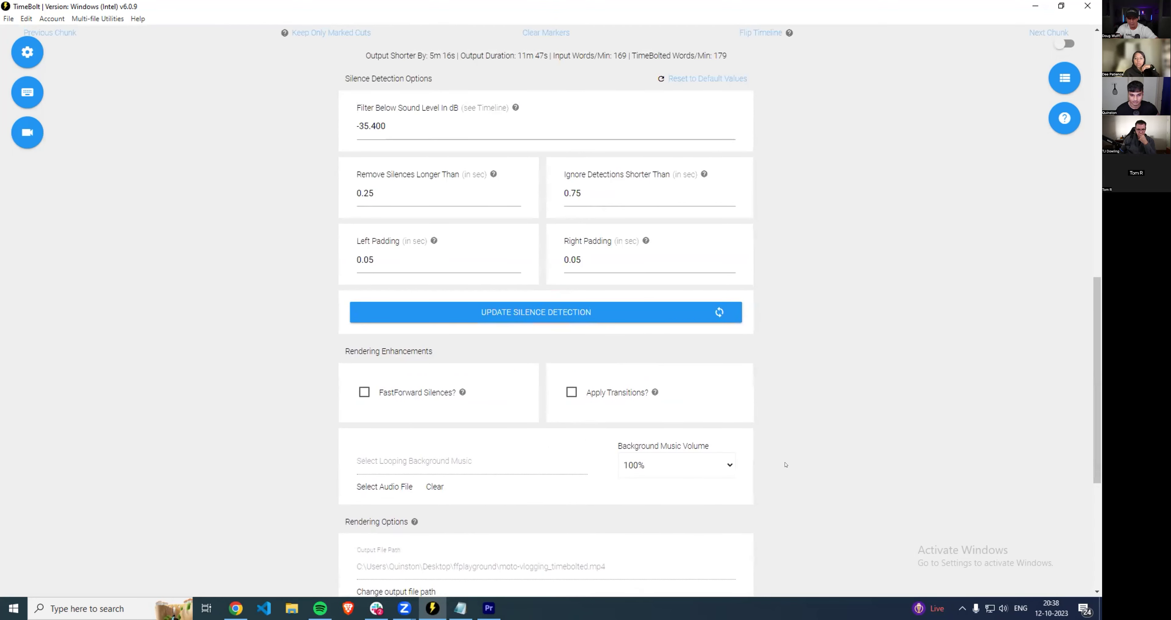
pyautogui.click(444, 398)
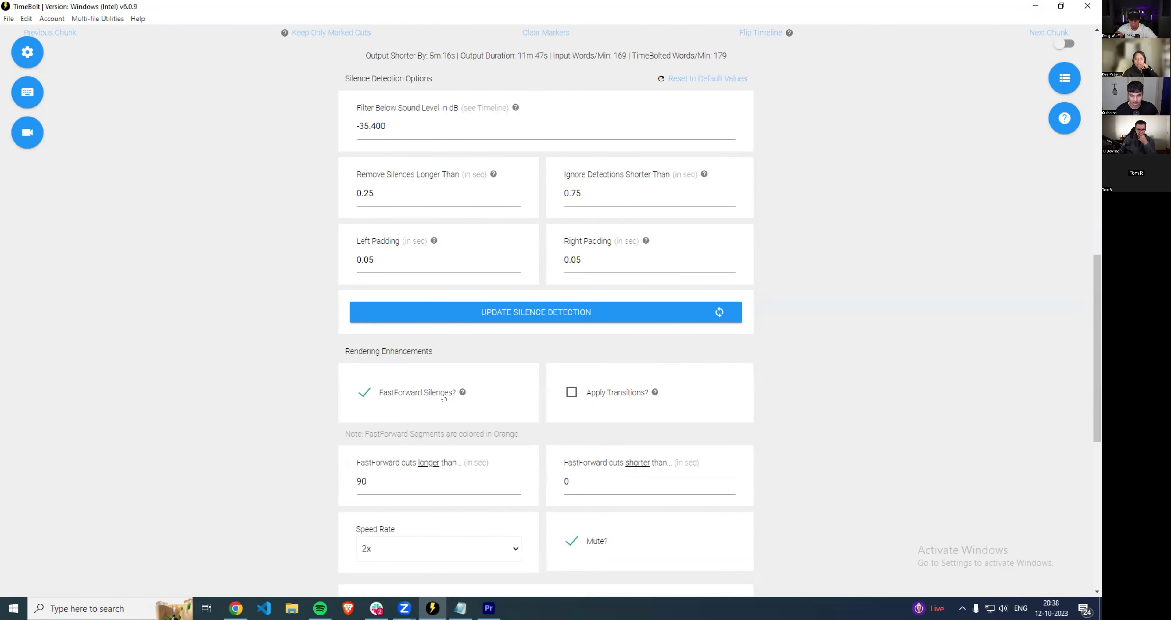
pyautogui.click(445, 398)
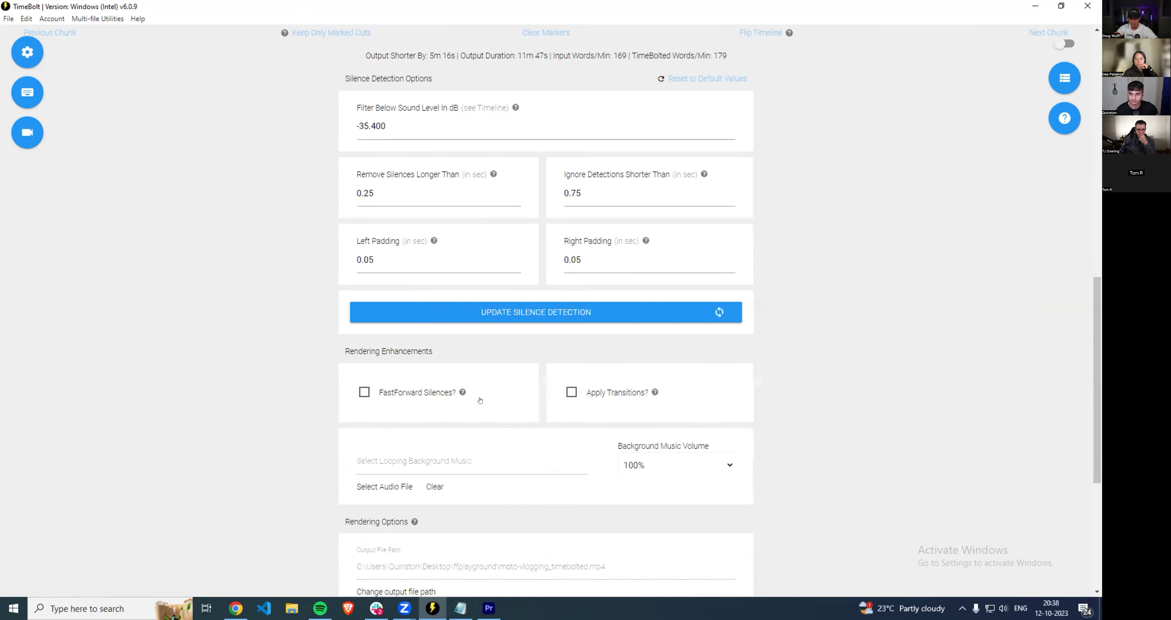
# Review the cuts on the timeline again from the opening seconds to about 3m 55s.
pyautogui.scroll(8, 741, 428)
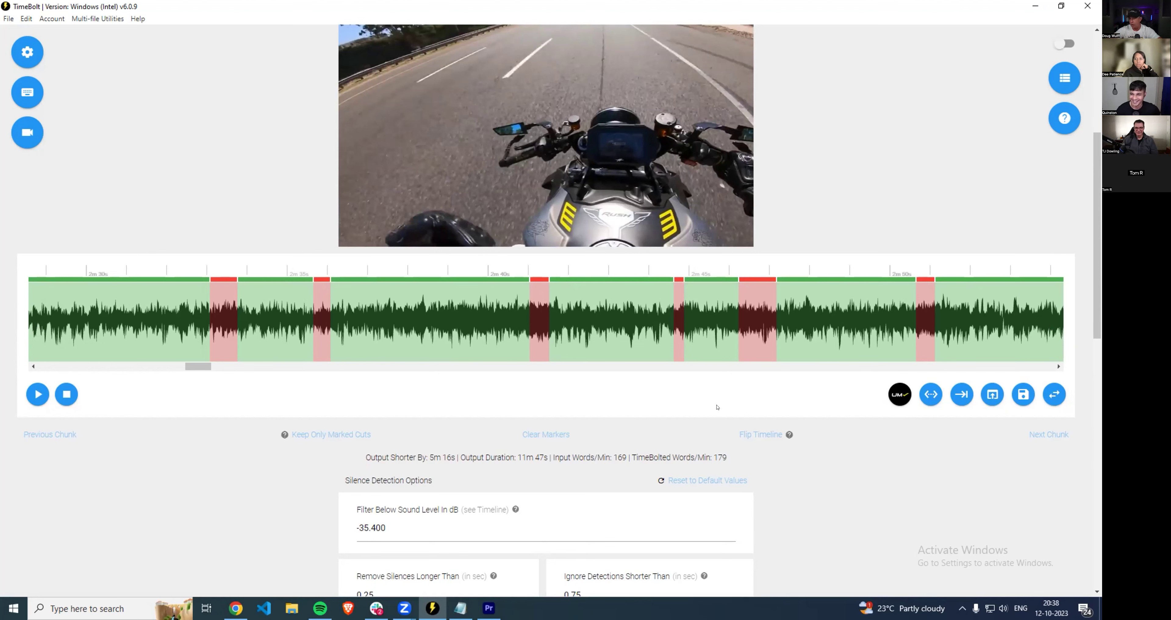
pyautogui.moveTo(199, 368); pyautogui.dragTo(65, 371)
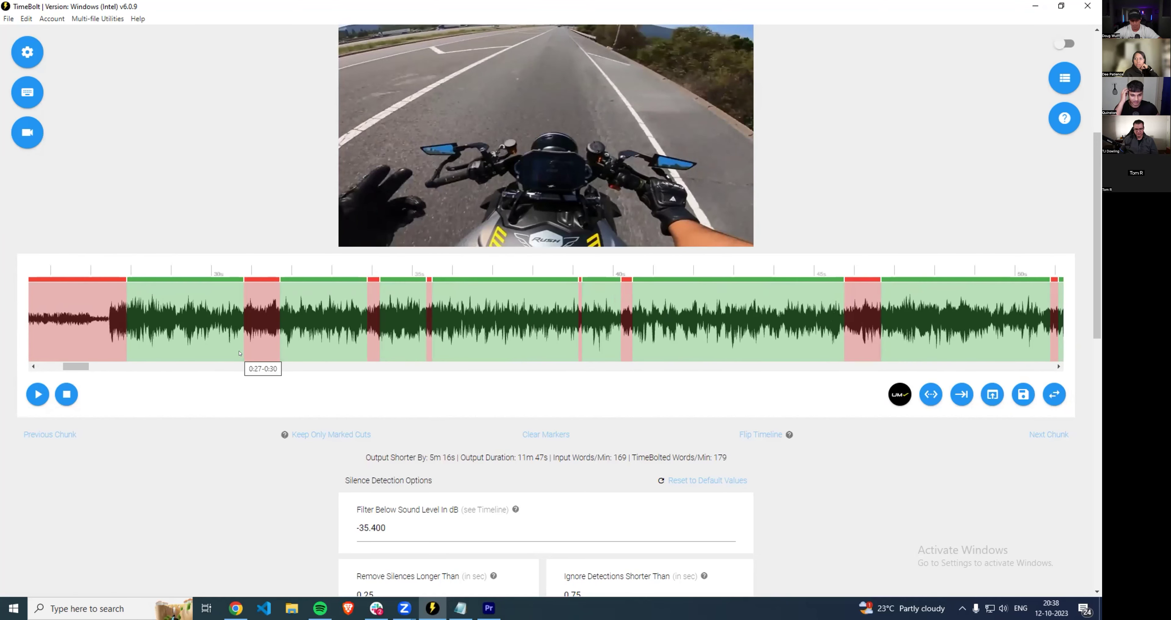
pyautogui.hscroll(-3, 93, 362)
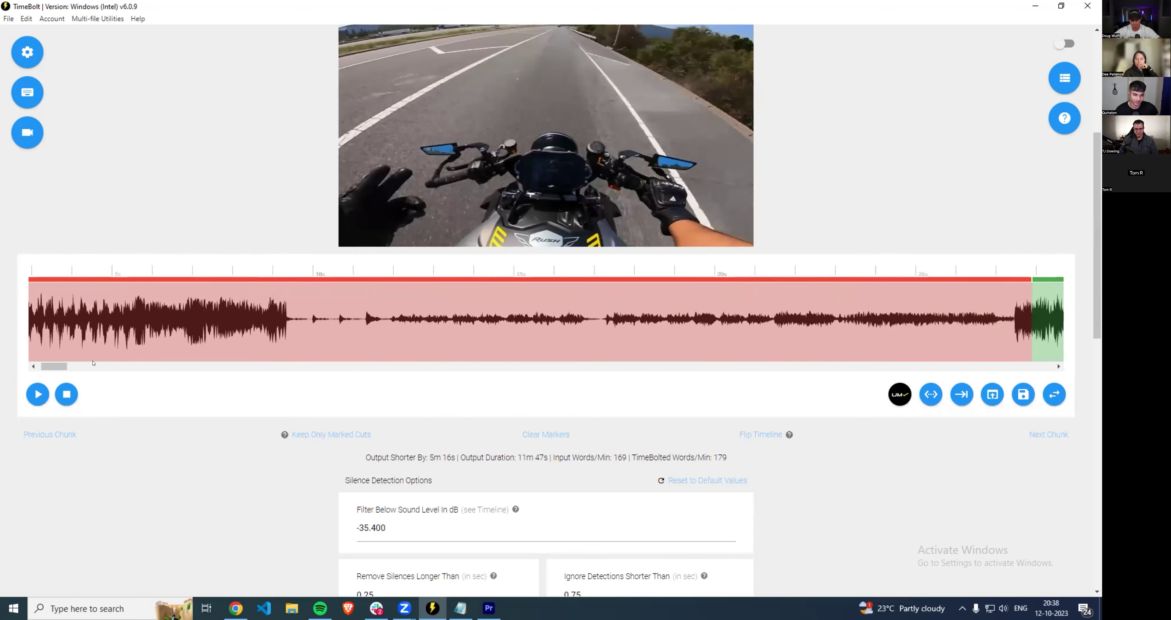
pyautogui.moveTo(84, 370); pyautogui.dragTo(268, 360)
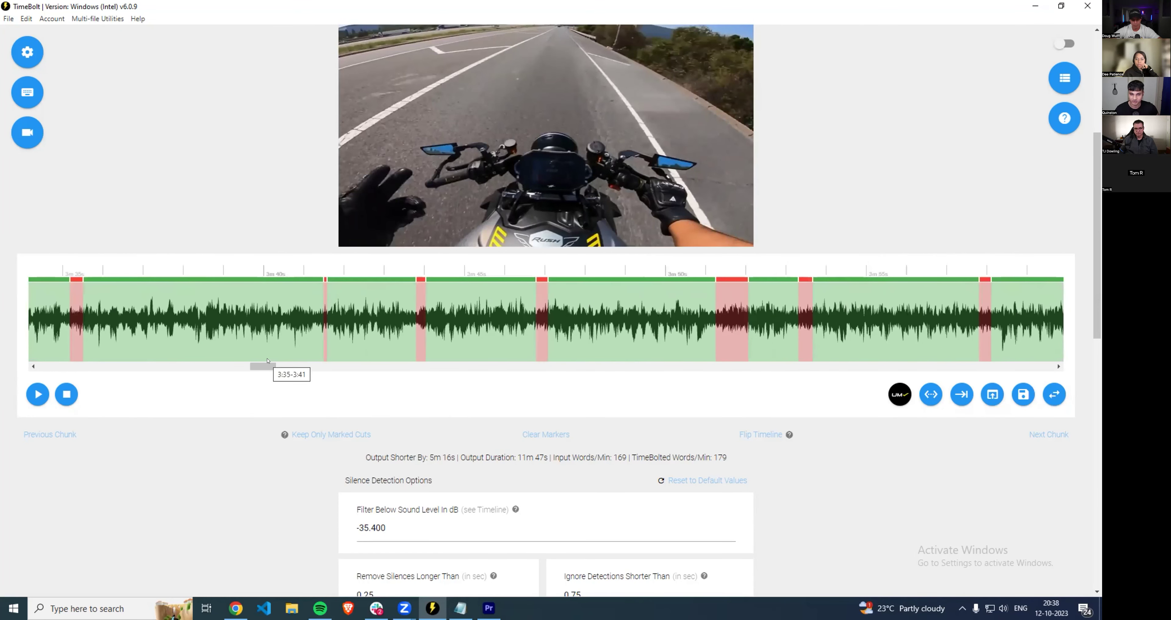